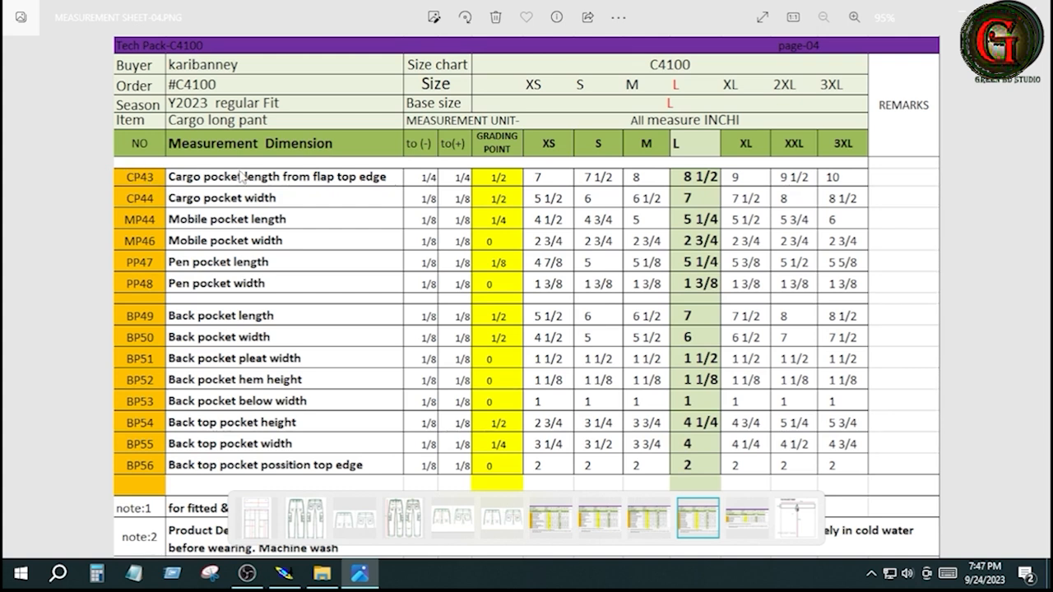
Step: Check the cargo pocket lines on the front leg pattern against the size L cargo pocket length in the measurement sheet
{"action": "left_click", "coordinate": [284, 567]}
{"action": "left_click_drag", "start_coordinate": [479, 162], "coordinate": [540, 381]}
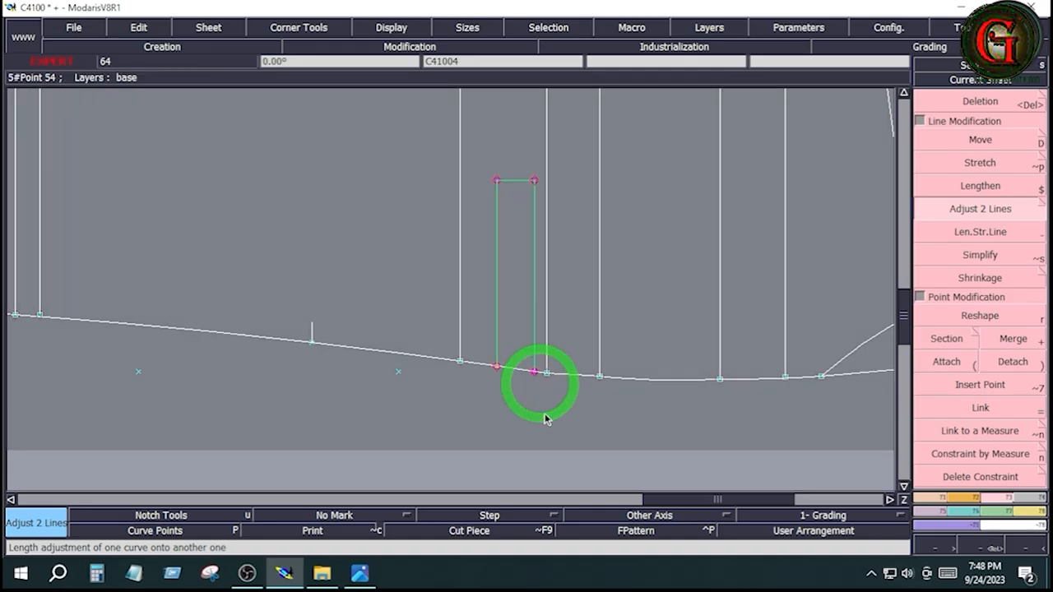
{"action": "left_click", "coordinate": [544, 414]}
{"action": "key", "text": "Delete"}
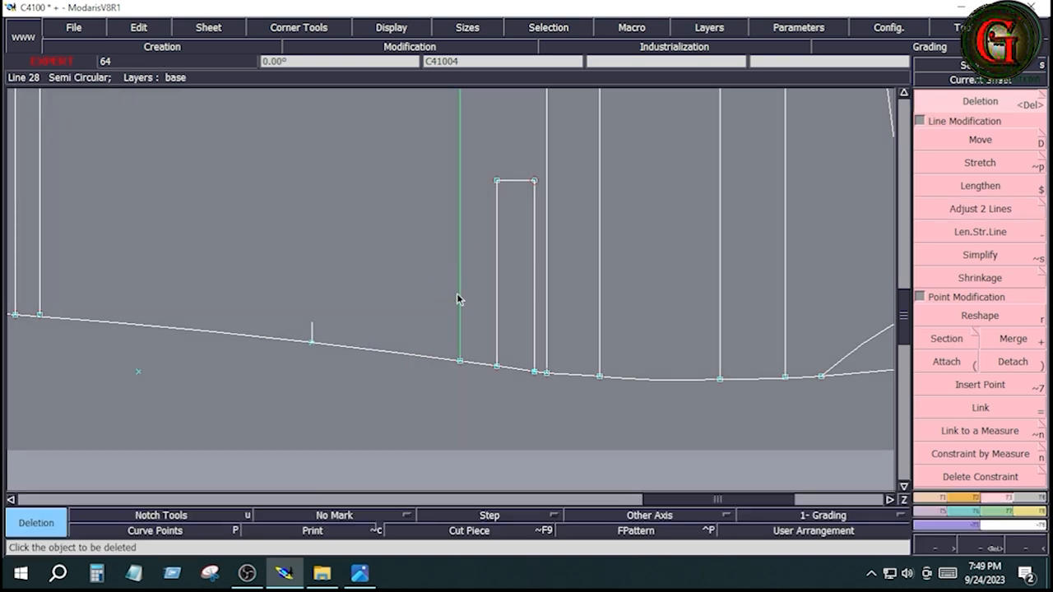
{"action": "left_click", "coordinate": [39, 193]}
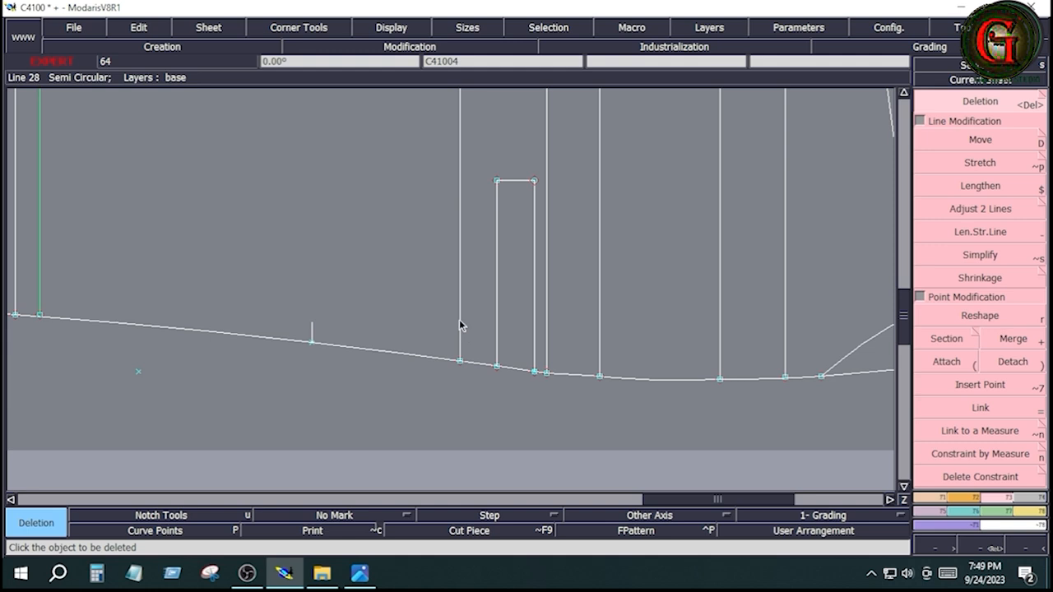
{"action": "left_click", "coordinate": [362, 574]}
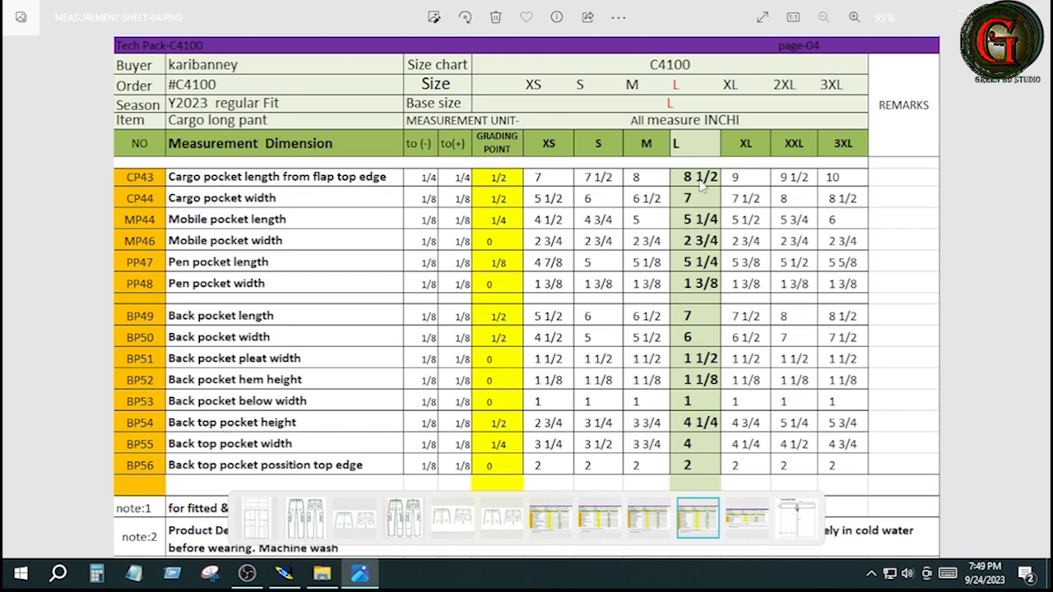
{"action": "left_click", "coordinate": [284, 574]}
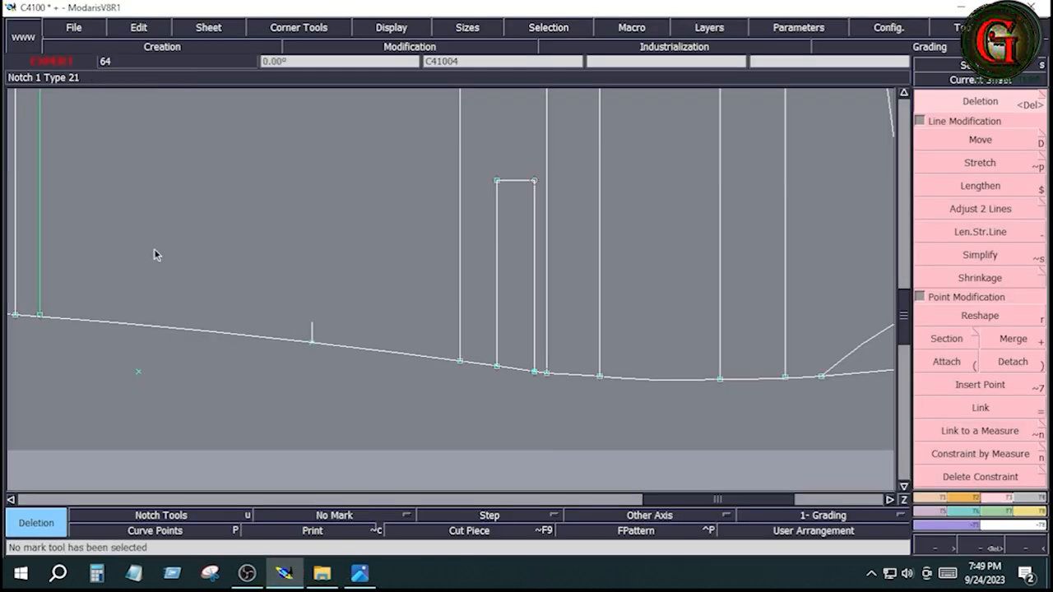
Step: Measure the horizontal distance between the two vertical cargo pocket lines with Length Measure, and remove the measurement
{"action": "left_click", "coordinate": [1035, 512]}
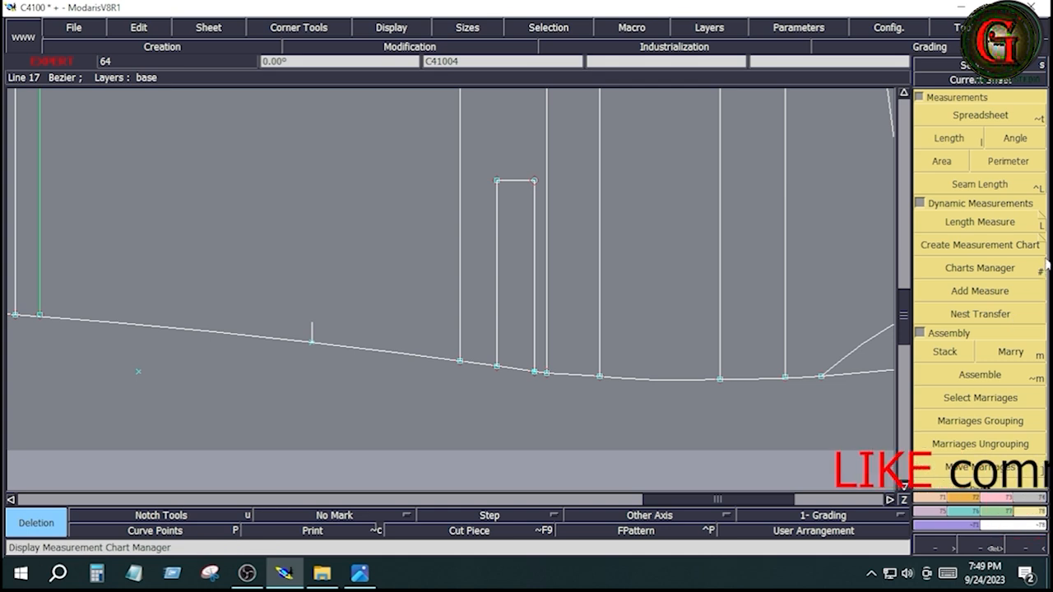
{"action": "left_click", "coordinate": [987, 222]}
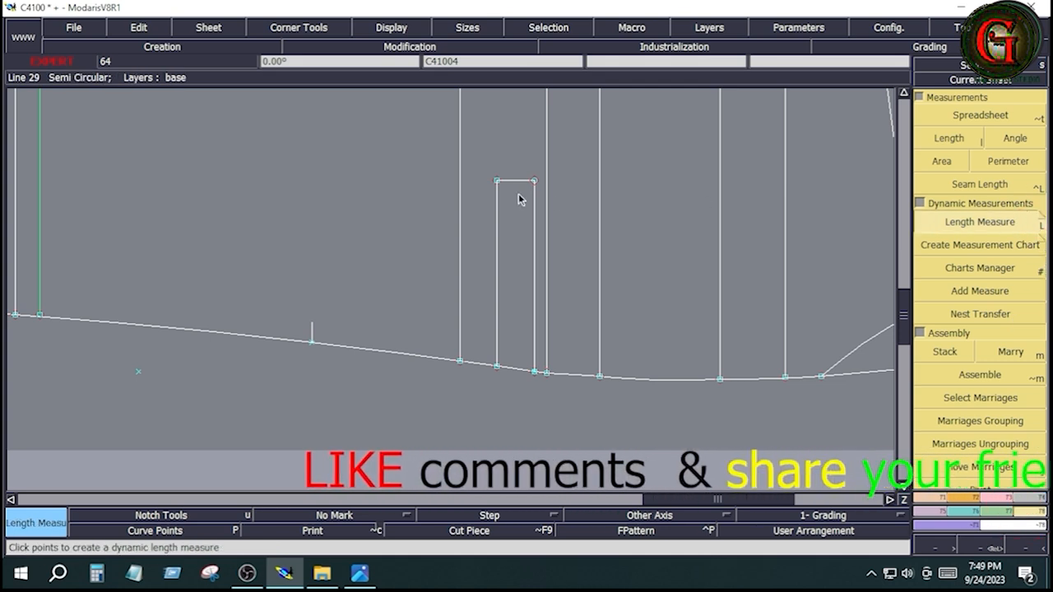
{"action": "left_click", "coordinate": [460, 188]}
{"action": "key", "text": "space"}
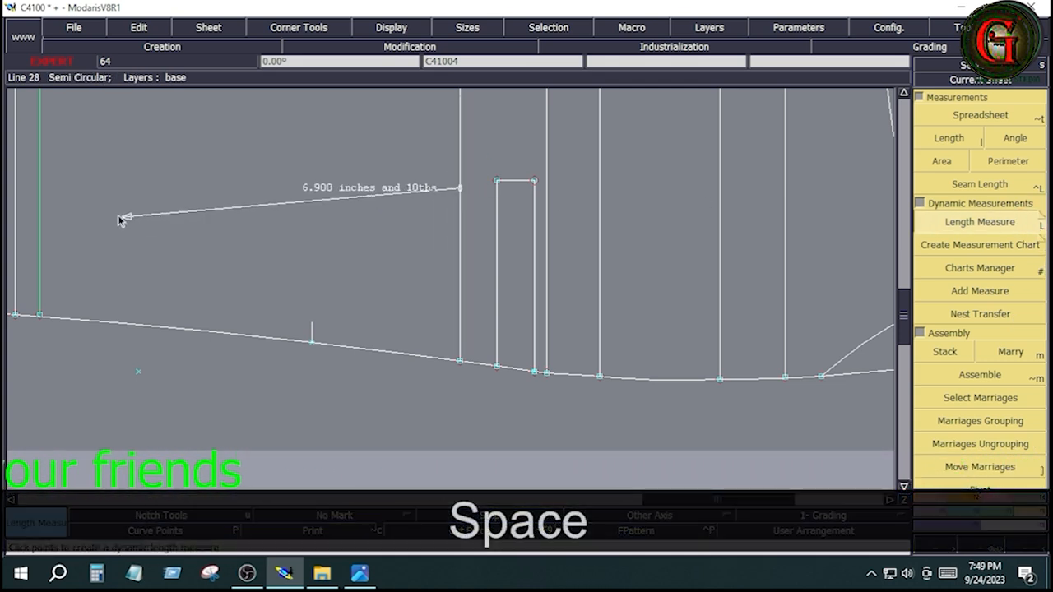
{"action": "key", "text": "ctrl"}
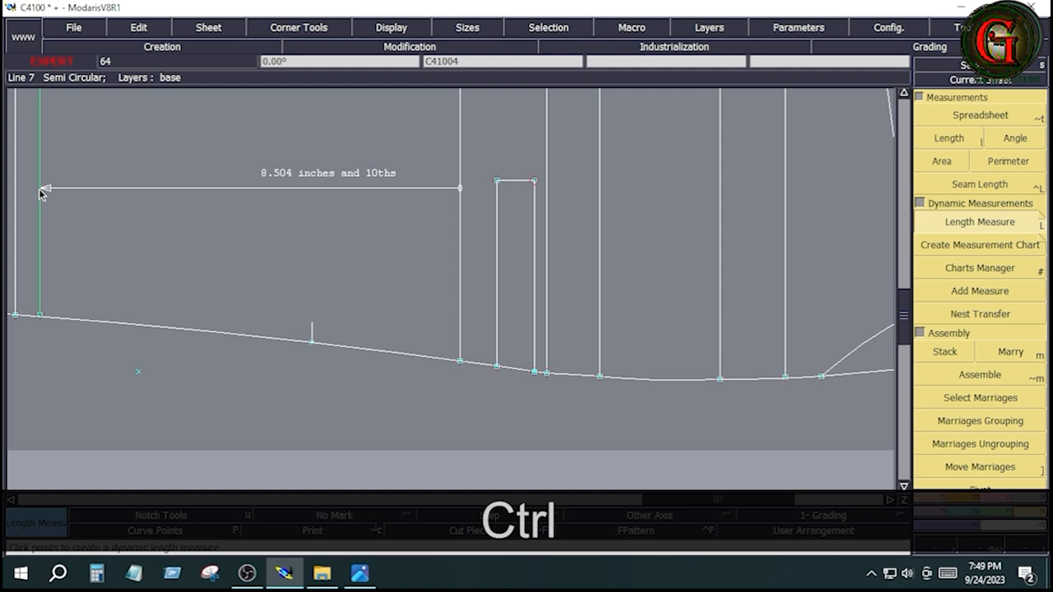
{"action": "left_click", "coordinate": [41, 192]}
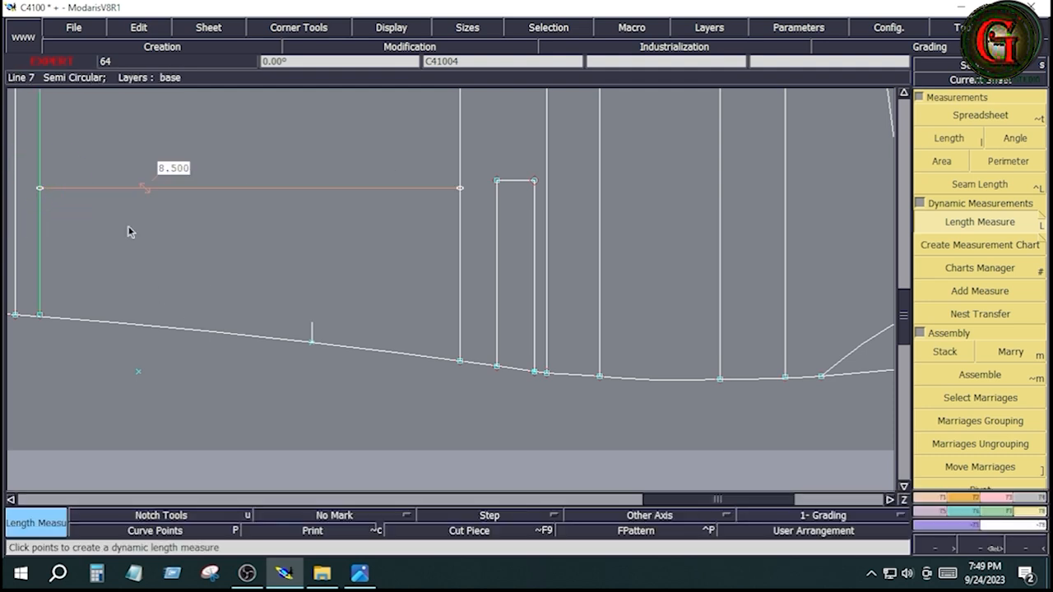
{"action": "left_click", "coordinate": [224, 223]}
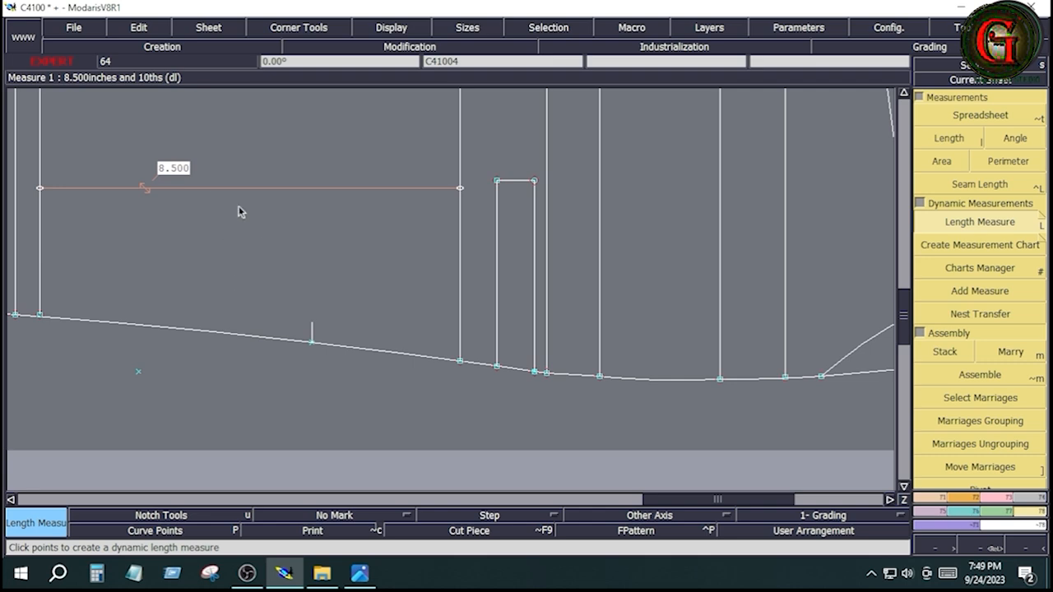
{"action": "key", "text": "Delete"}
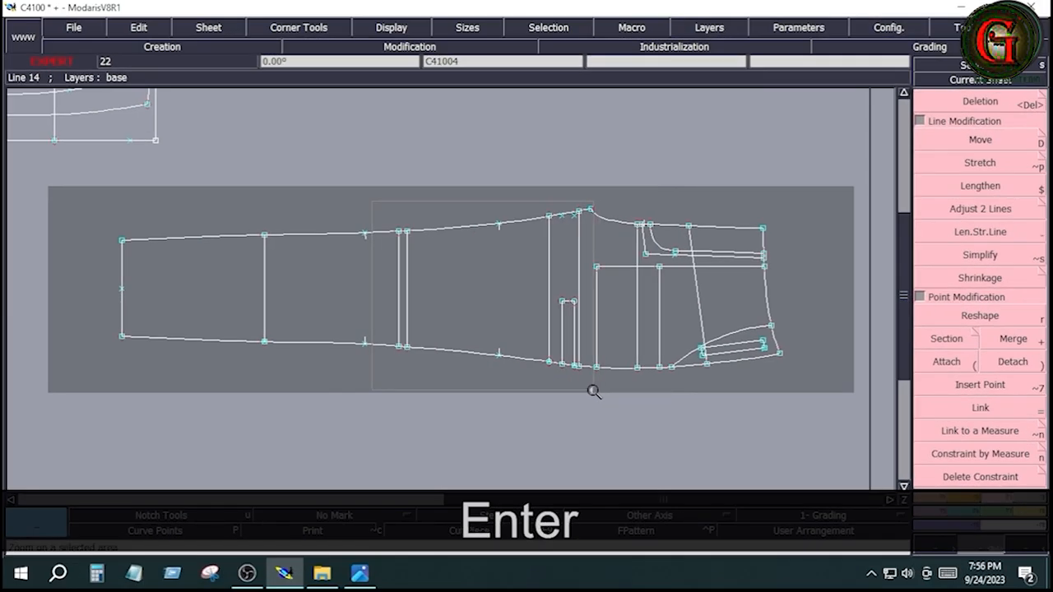
Step: Create a new blank sheet and place it among the existing pattern sheets as the working sheet
{"action": "left_click", "coordinate": [593, 390]}
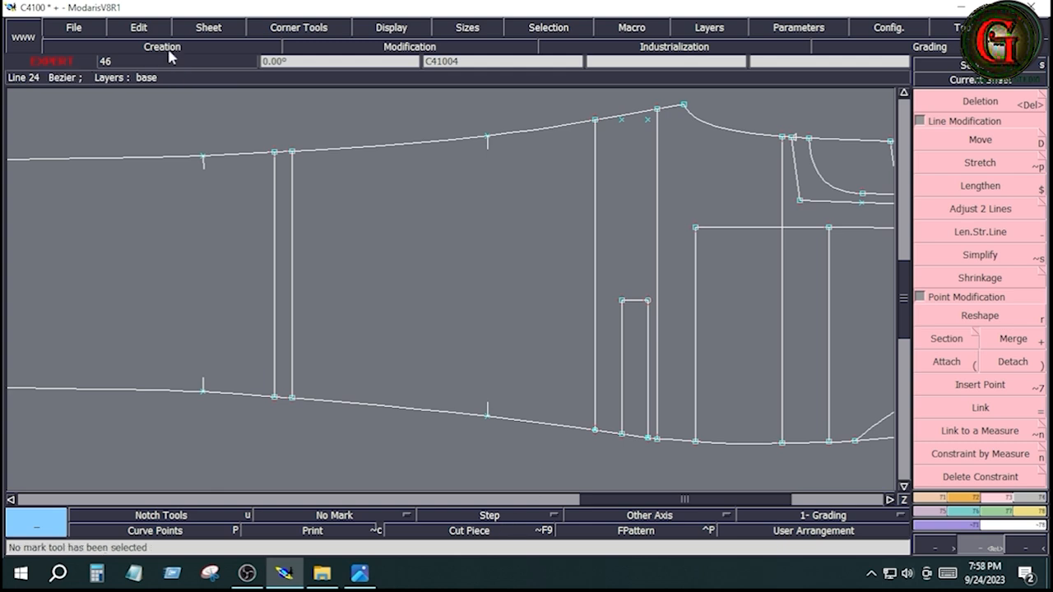
{"action": "left_click", "coordinate": [219, 33]}
{"action": "left_click", "coordinate": [224, 45]}
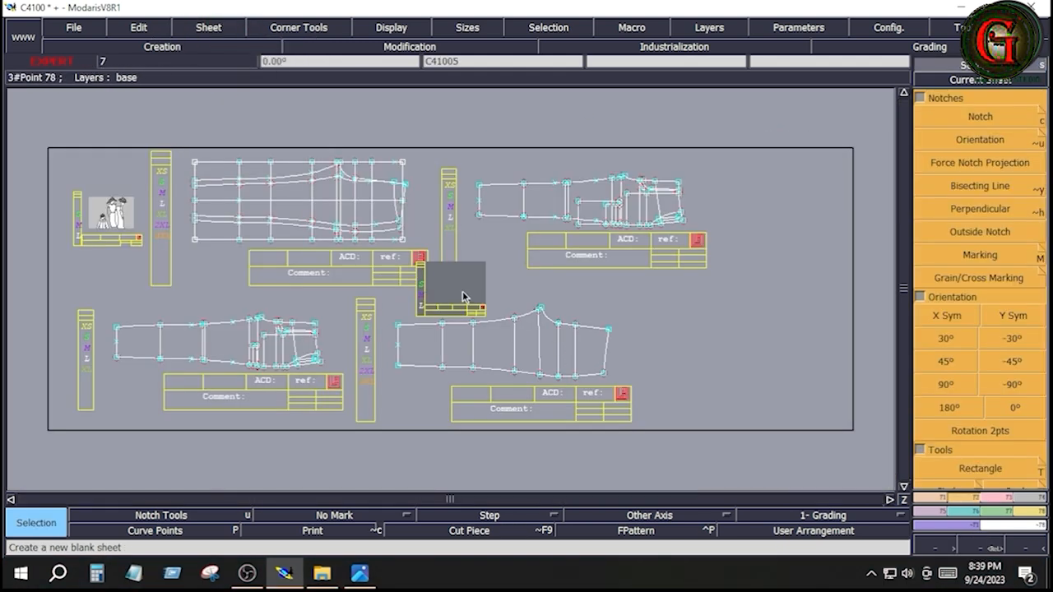
{"action": "left_click", "coordinate": [463, 294]}
{"action": "key", "text": "Home"}
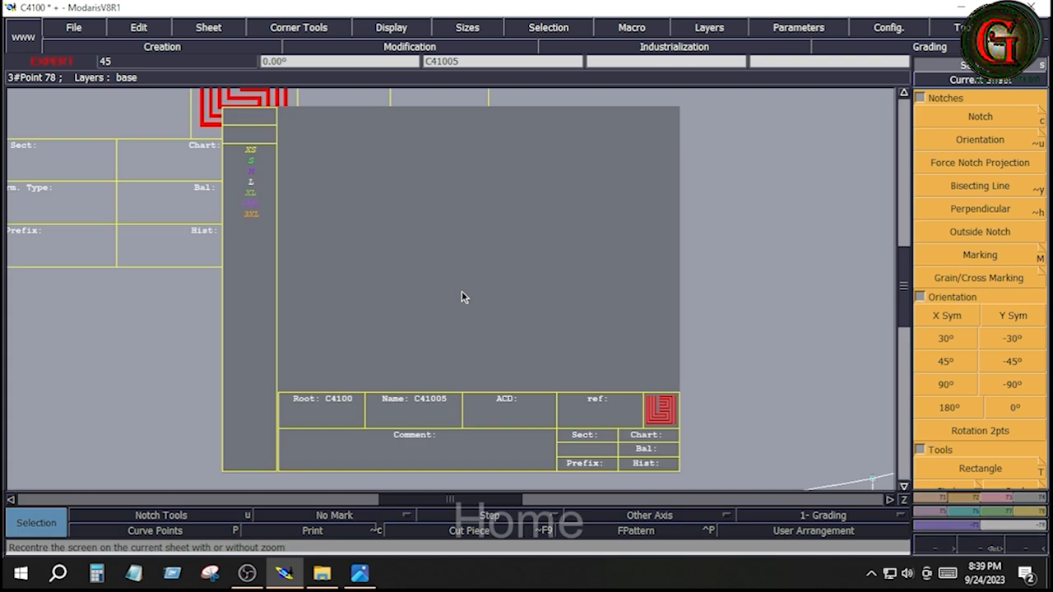
Step: Draw a rectangle 8 inches wide and 7 inches high on the new sheet, consulting the page-04 measurement sheet for pocket sizes
{"action": "left_click", "coordinate": [362, 574]}
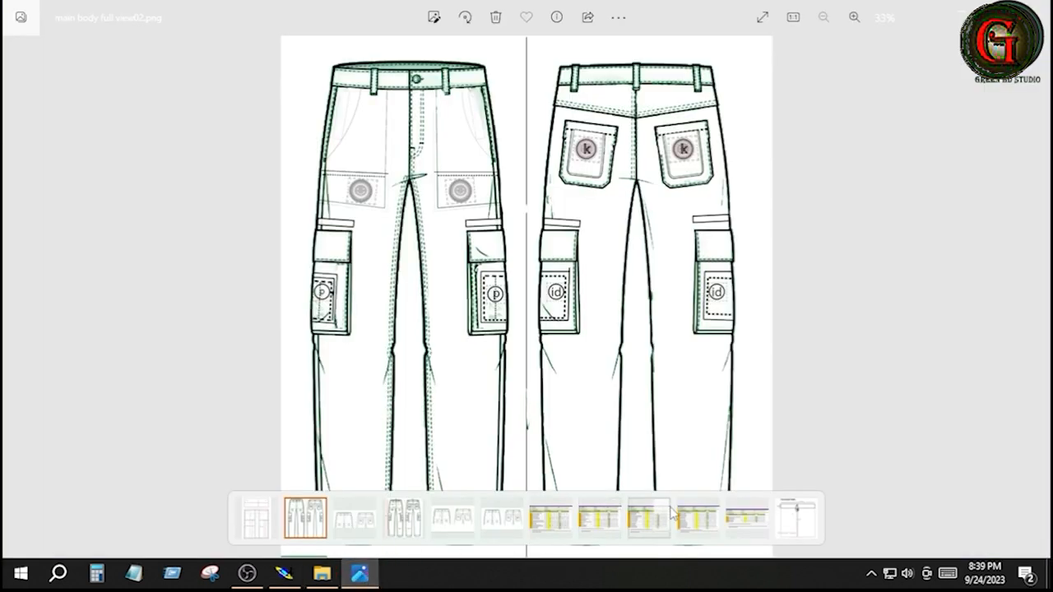
{"action": "left_click", "coordinate": [695, 525]}
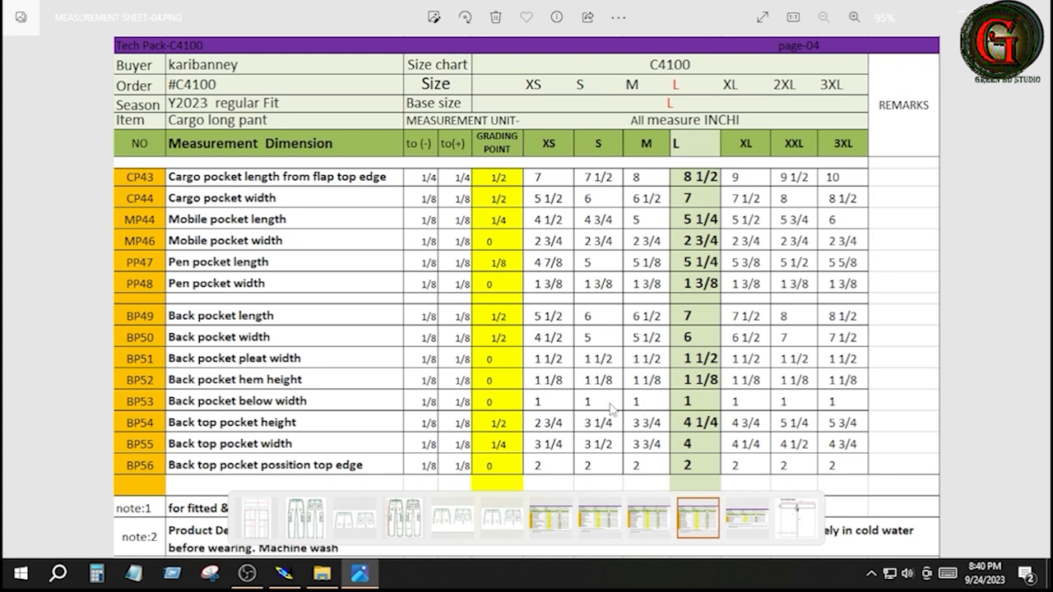
{"action": "left_click", "coordinate": [284, 574]}
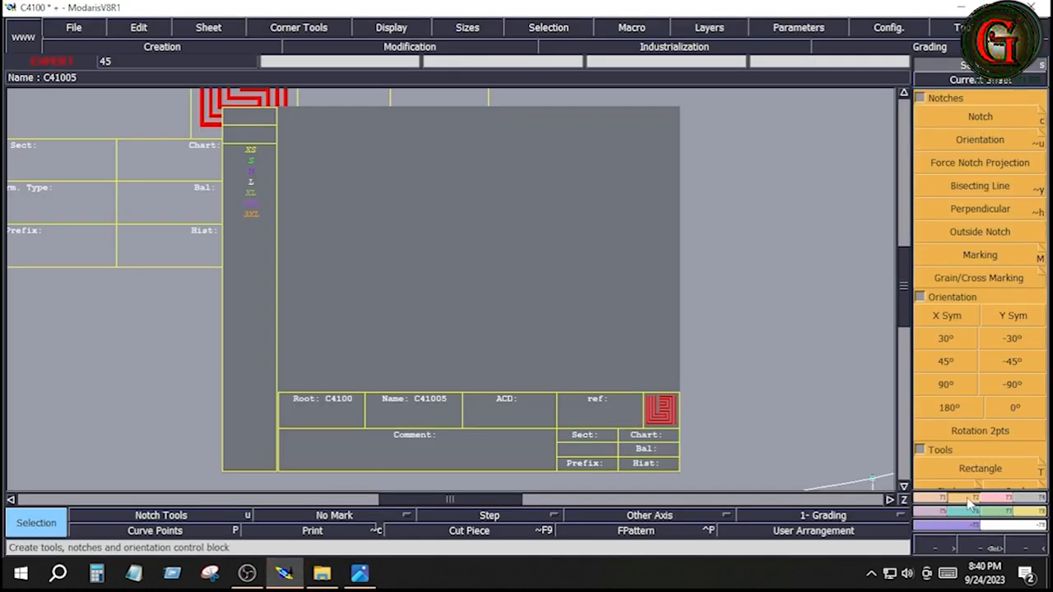
{"action": "key", "text": "t"}
{"action": "left_click", "coordinate": [328, 208]}
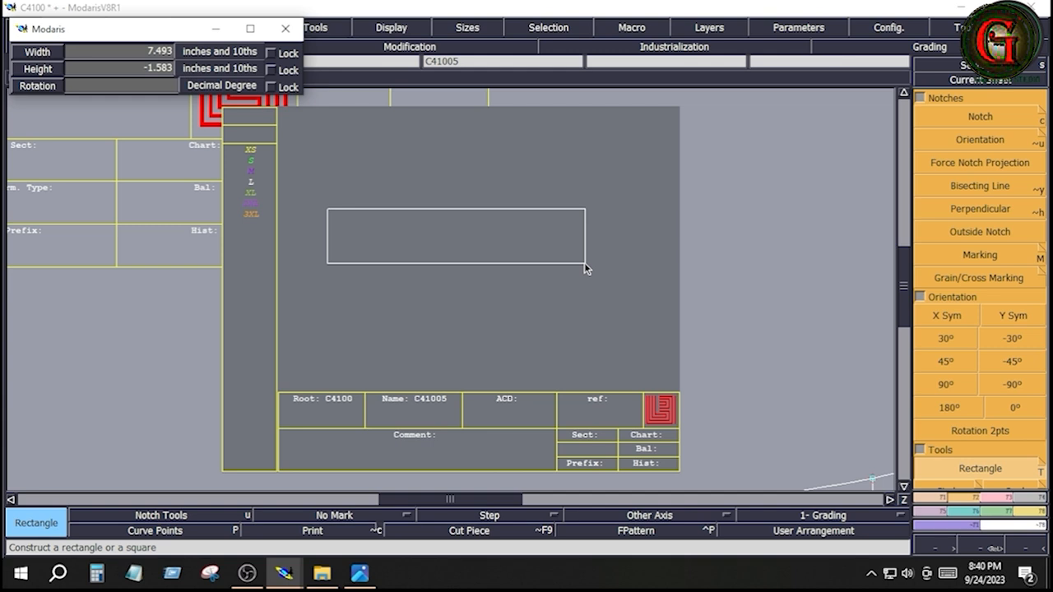
{"action": "key", "text": "Down"}
{"action": "type", "text": "8"}
{"action": "key", "text": "Down"}
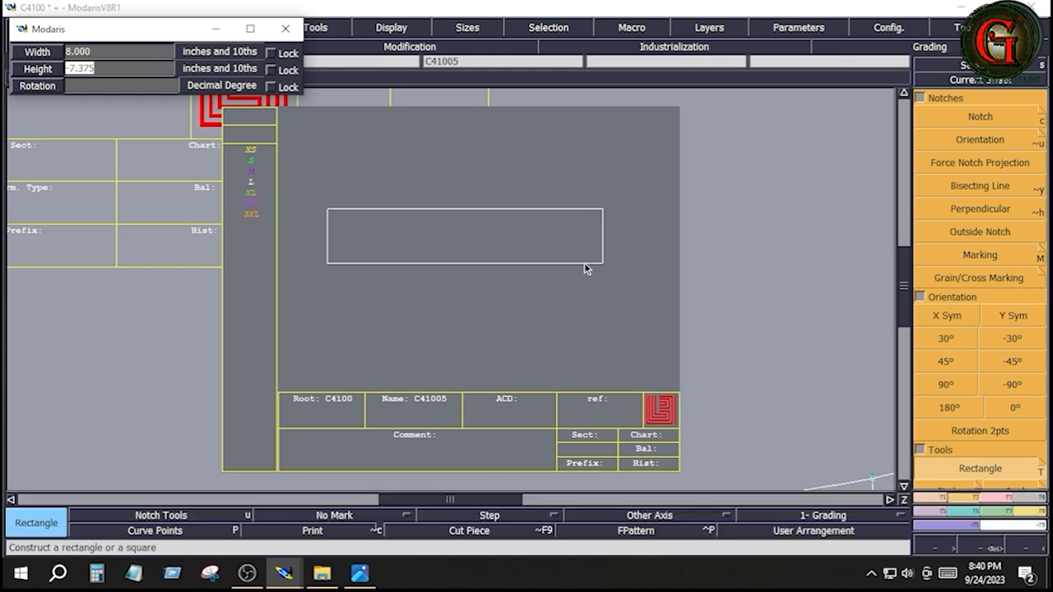
{"action": "type", "text": "7"}
{"action": "key", "text": "Home"}
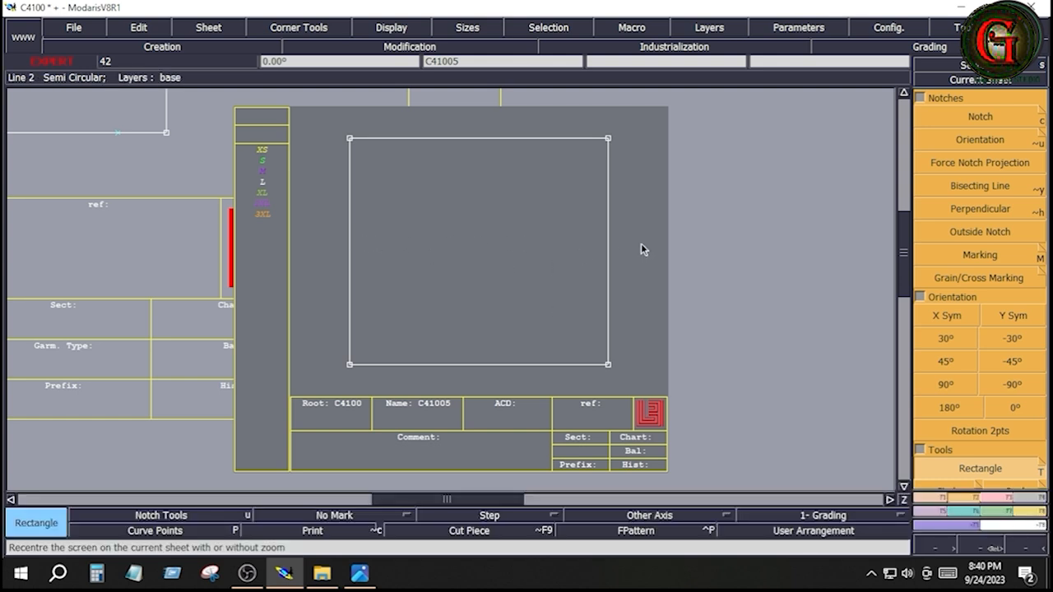
Step: Create a line parallel to the rectangle's lower edge at a distance of 3.5 inches inside the rectangle
{"action": "left_click", "coordinate": [927, 499]}
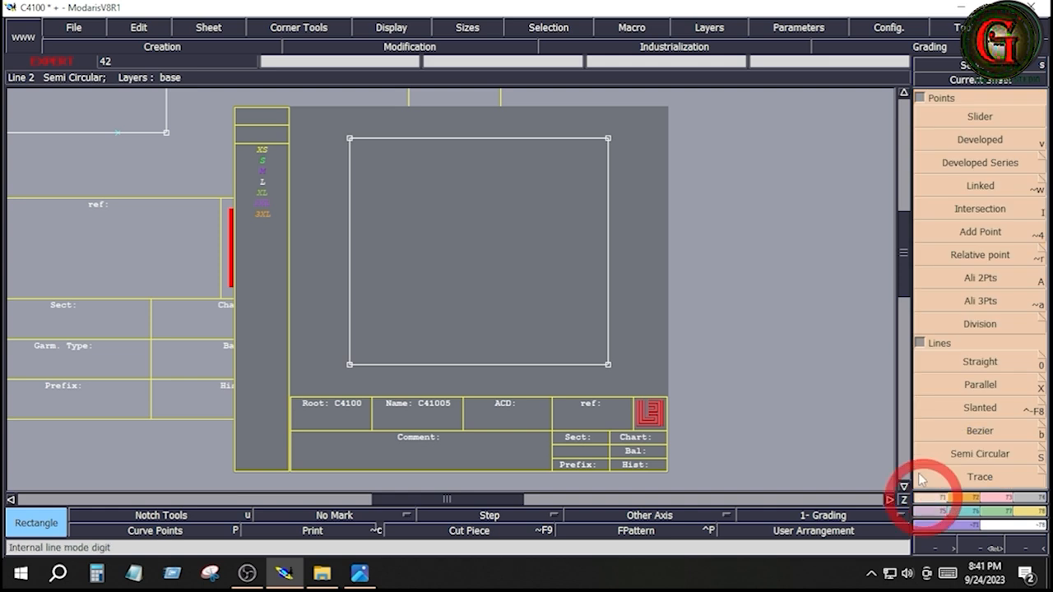
{"action": "left_click", "coordinate": [980, 386]}
{"action": "left_click", "coordinate": [542, 365]}
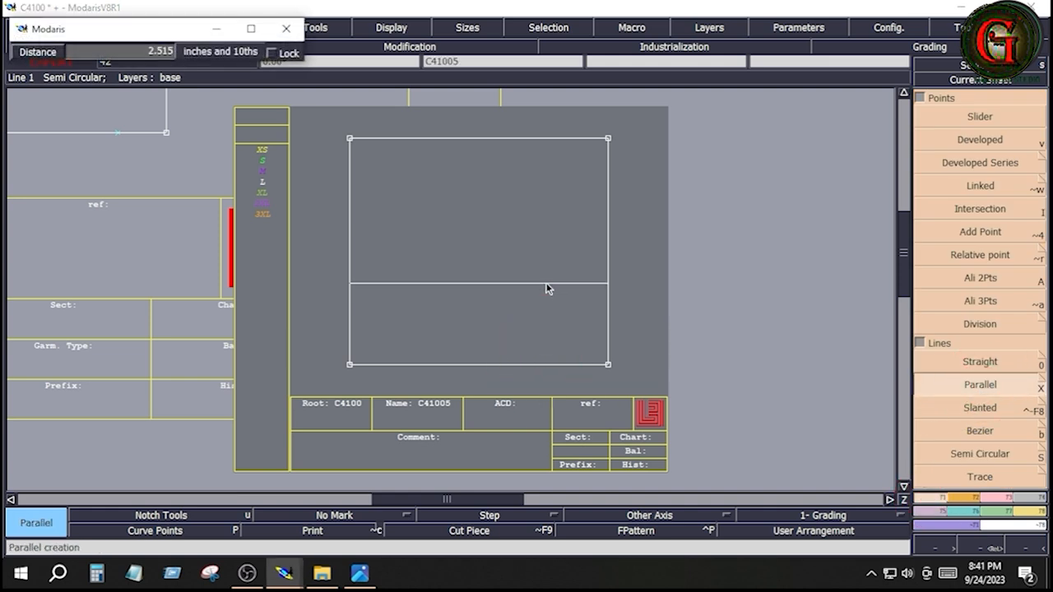
{"action": "key", "text": "Down"}
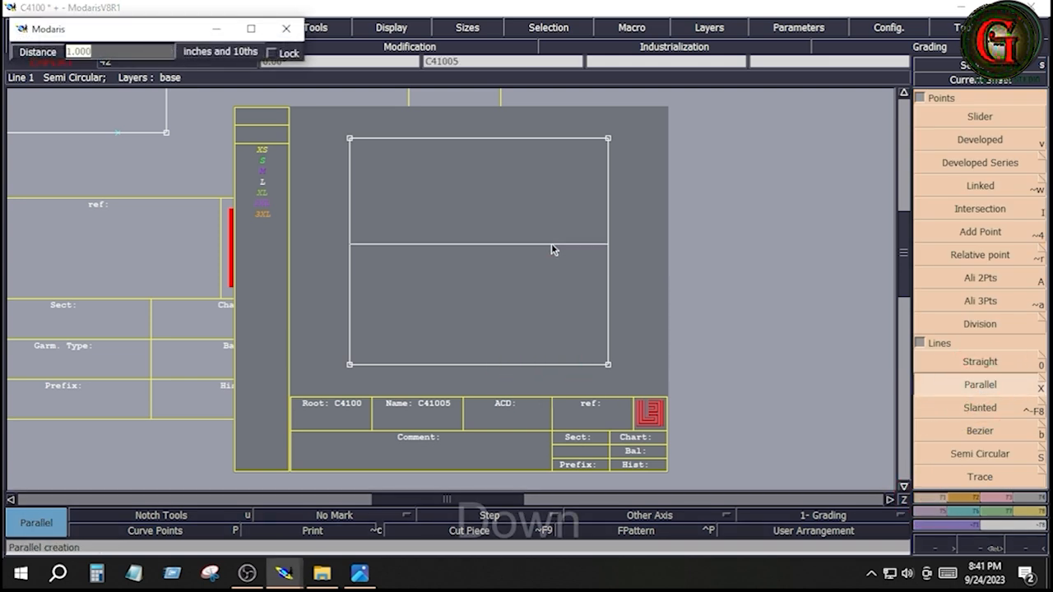
{"action": "type", "text": "3.5"}
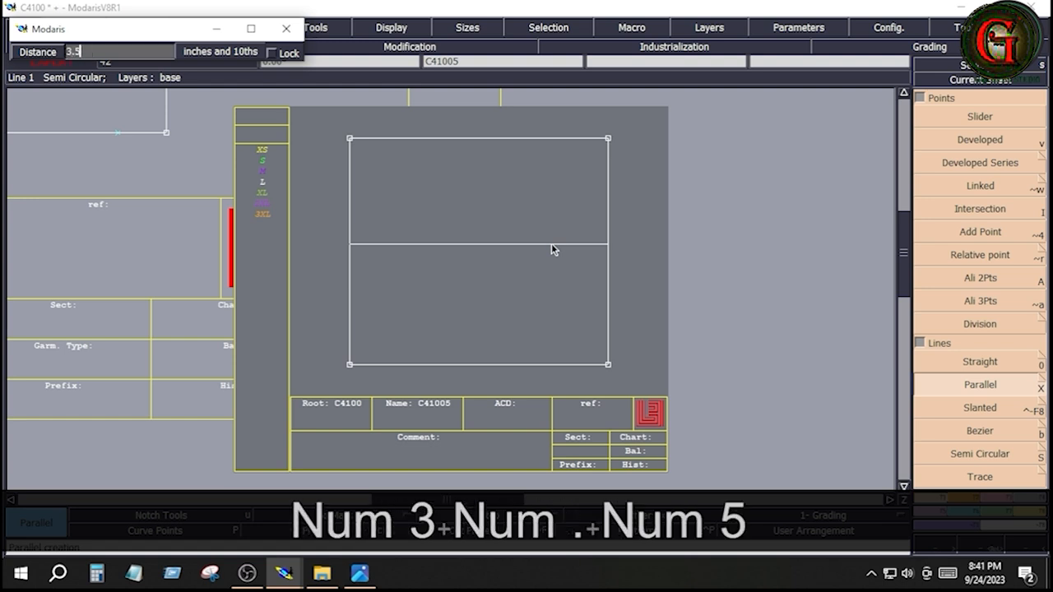
{"action": "key", "text": "Return"}
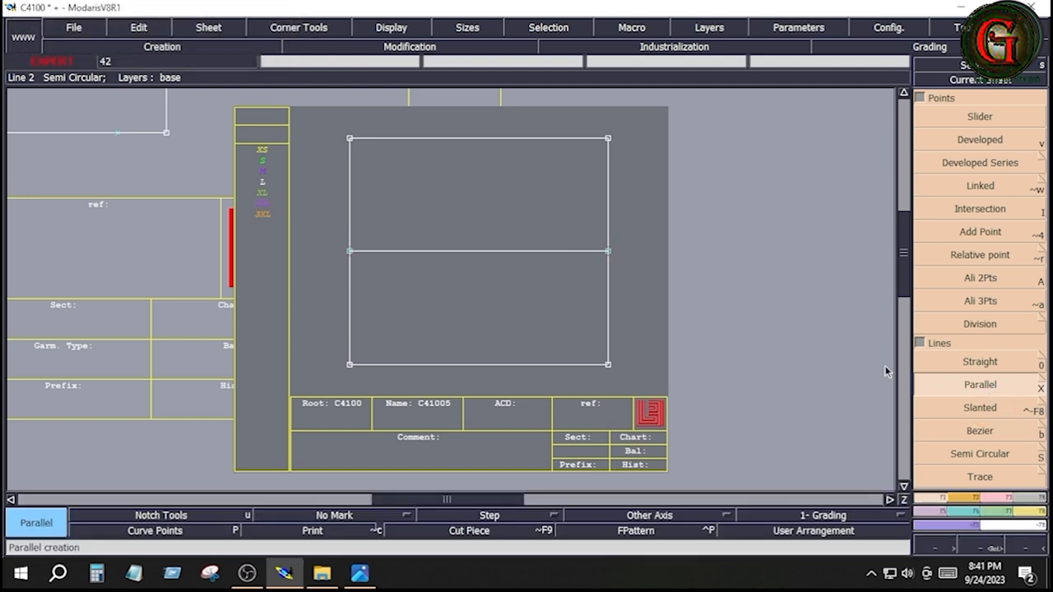
Step: Create two lines parallel to the horizontal centre line, one 0.5 inch above it and one 0.5 inch below it
{"action": "left_click", "coordinate": [516, 251]}
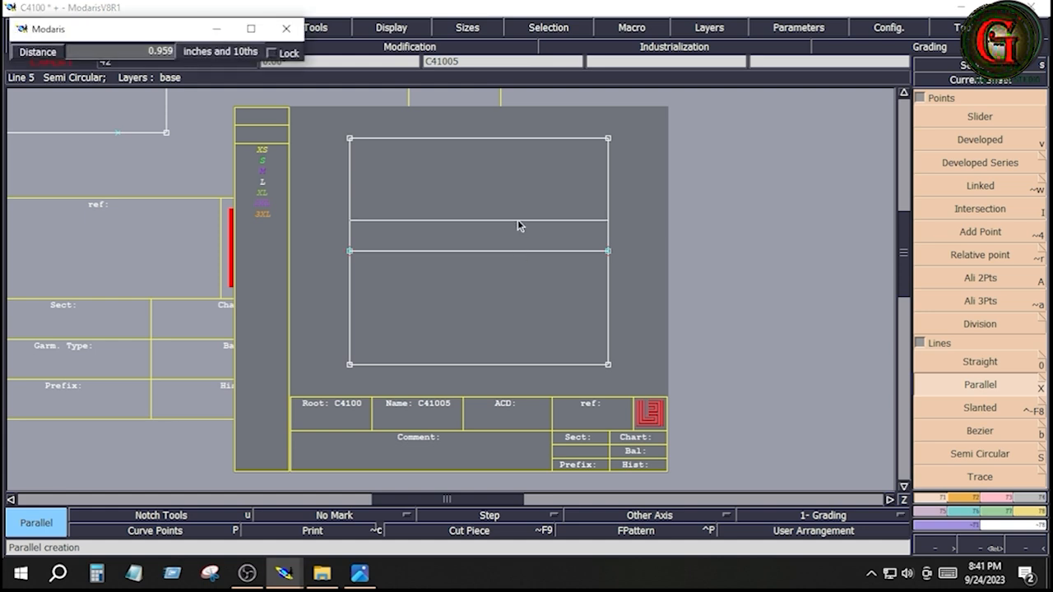
{"action": "key", "text": "Down"}
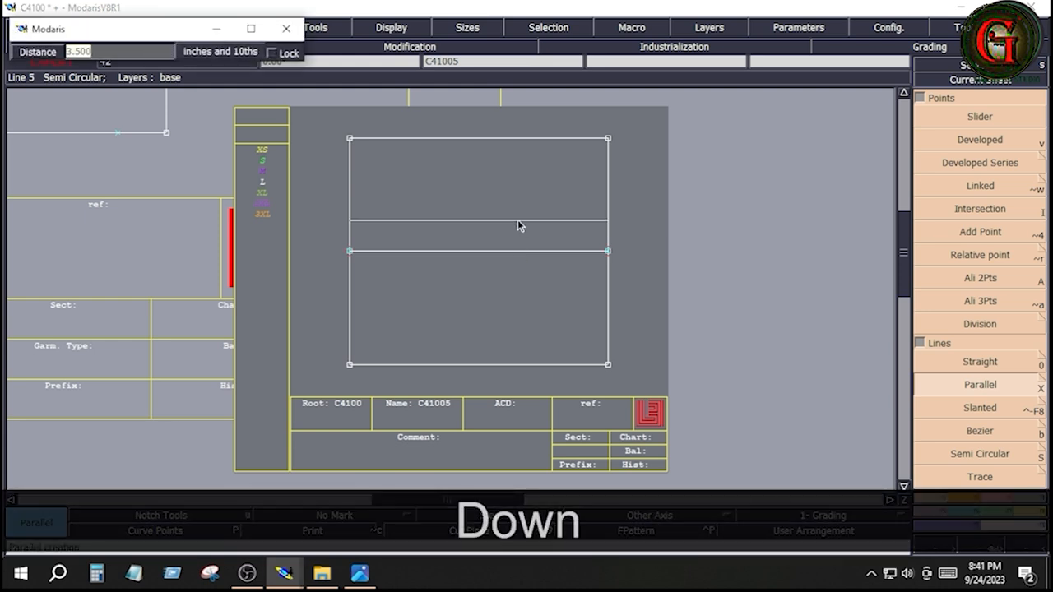
{"action": "type", "text": ".5"}
{"action": "key", "text": "Return"}
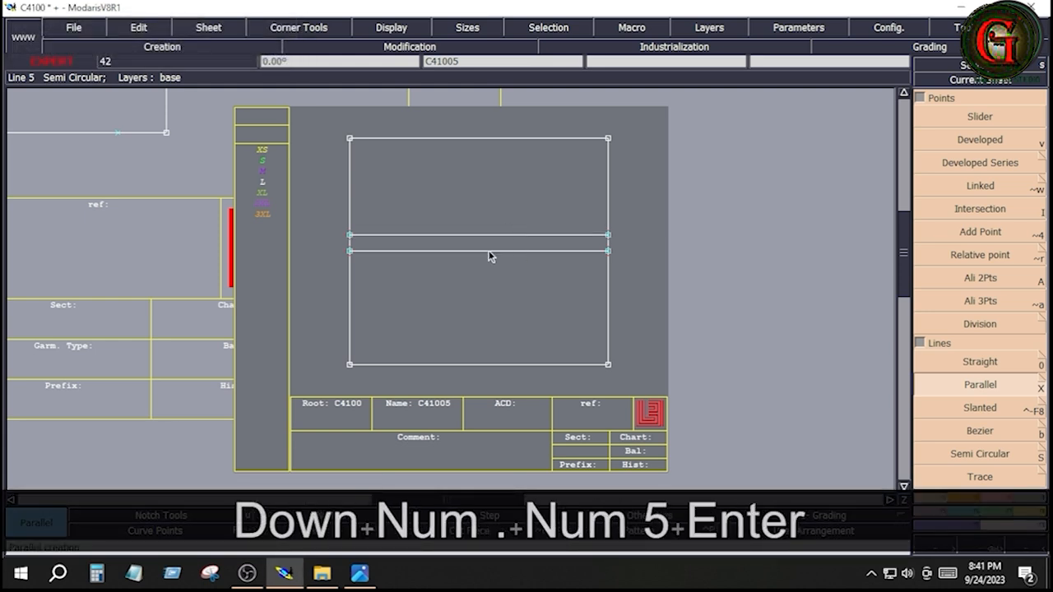
{"action": "left_click", "coordinate": [491, 253]}
{"action": "key", "text": "Down"}
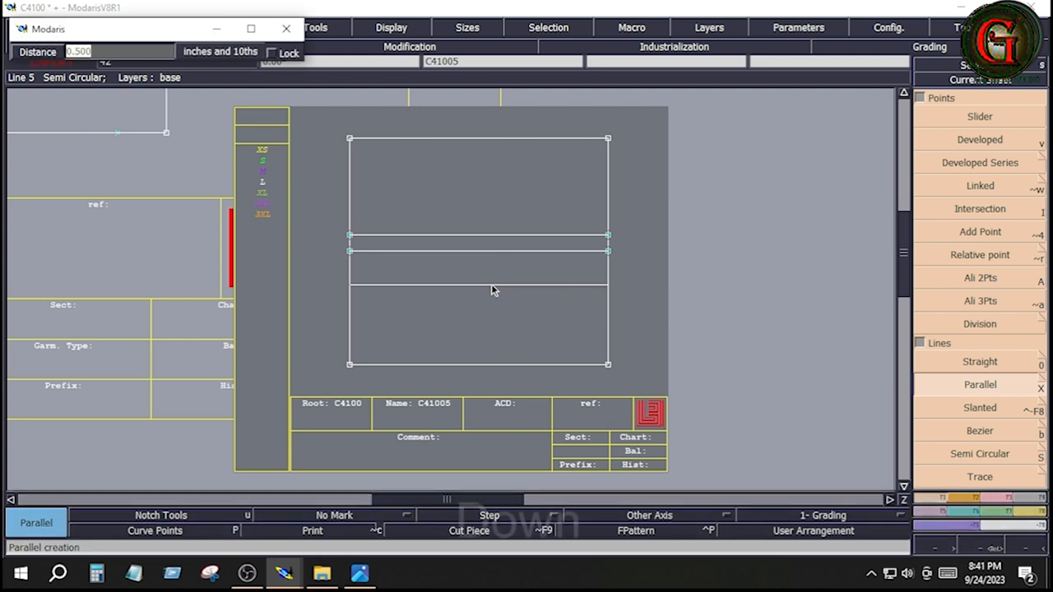
{"action": "type", "text": "-.5"}
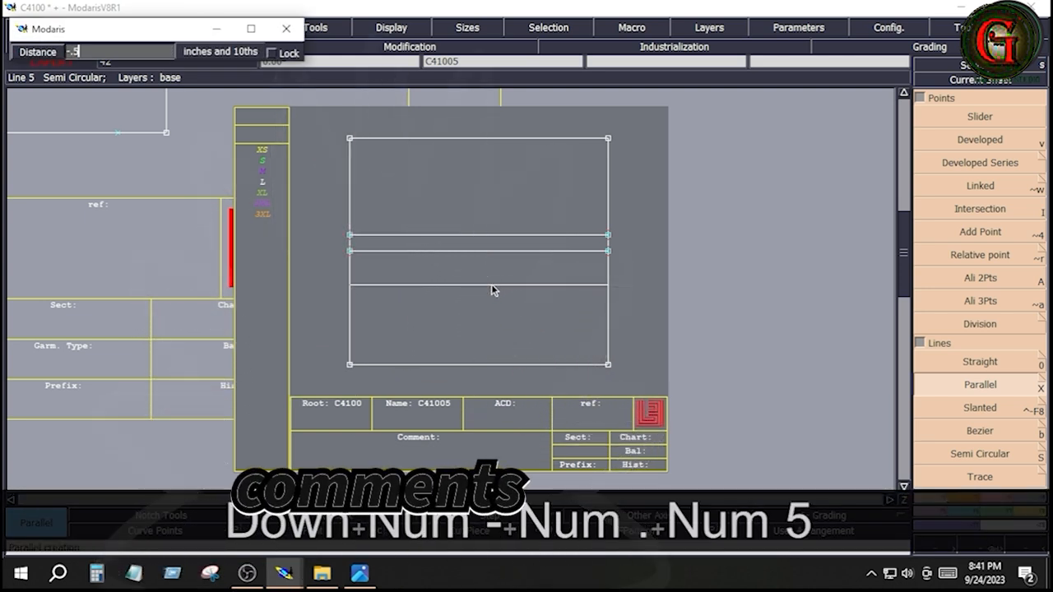
{"action": "key", "text": "Return"}
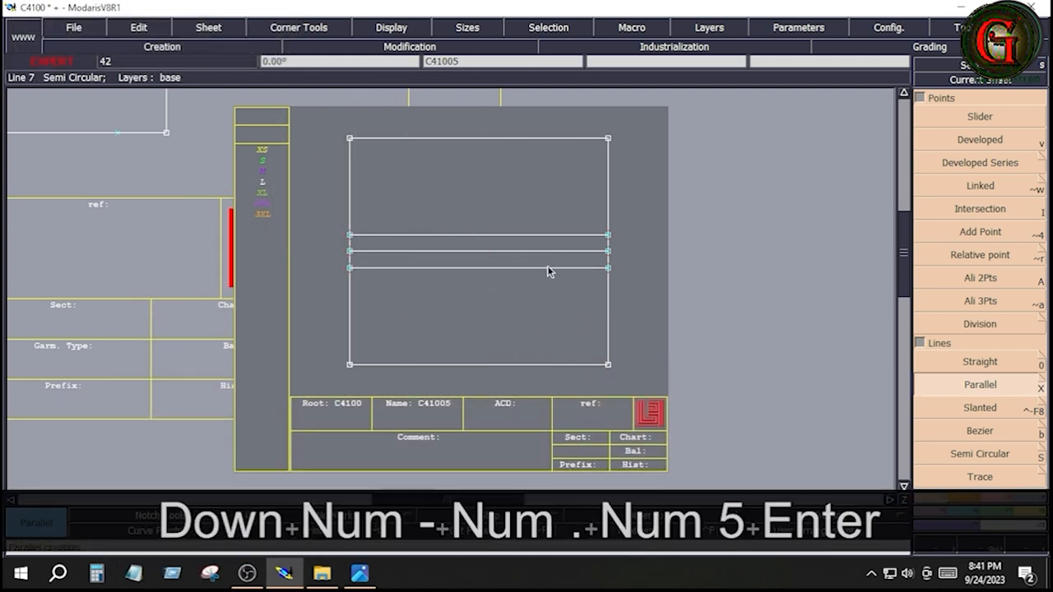
Step: Delete the horizontal centre line and select the two remaining parallel lines with their end points
{"action": "key", "text": "Delete"}
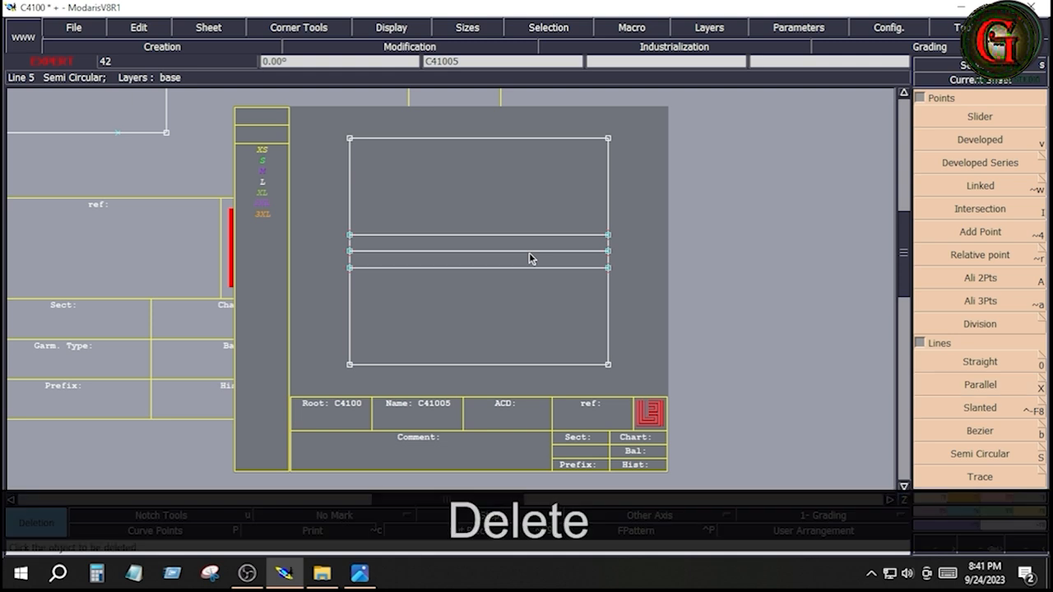
{"action": "left_click", "coordinate": [529, 253]}
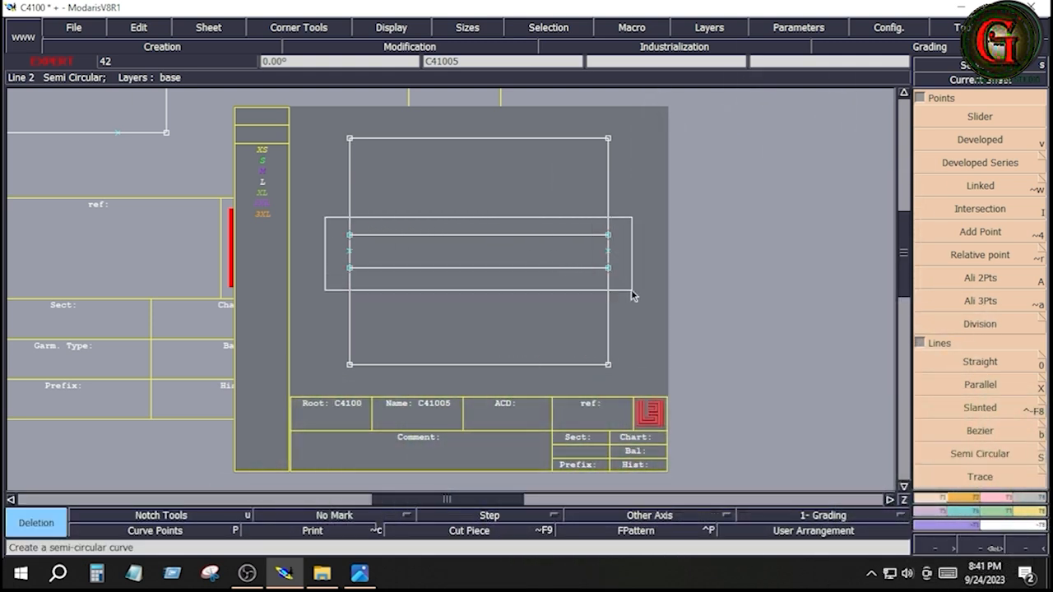
{"action": "key", "text": "ctrl+z"}
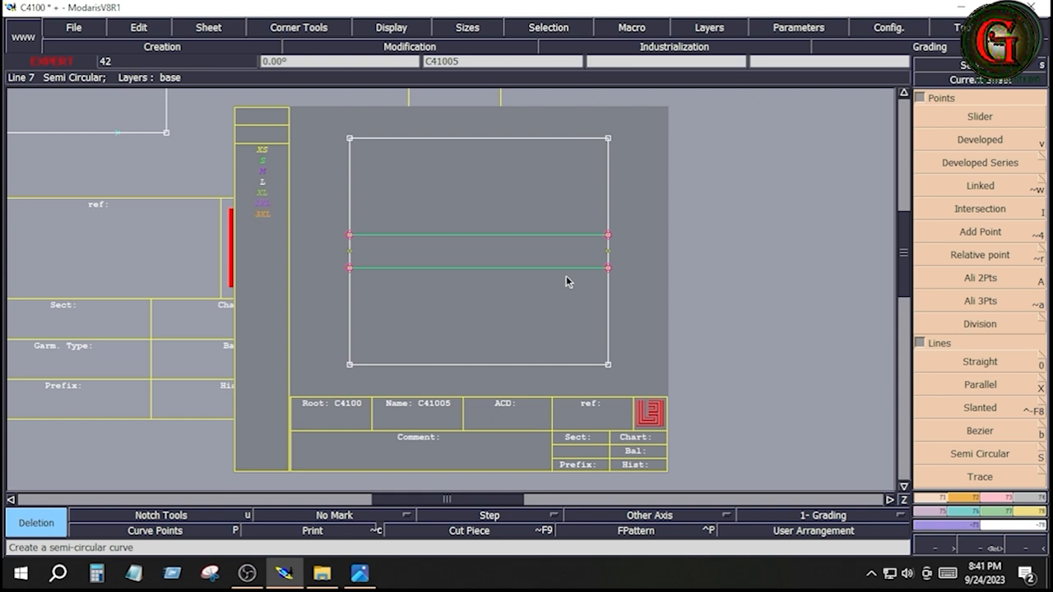
Step: Draw a second rectangle, 8 inches wide and taller than the first, to the right of it on sheet C41005
{"action": "key", "text": "ctrl+z"}
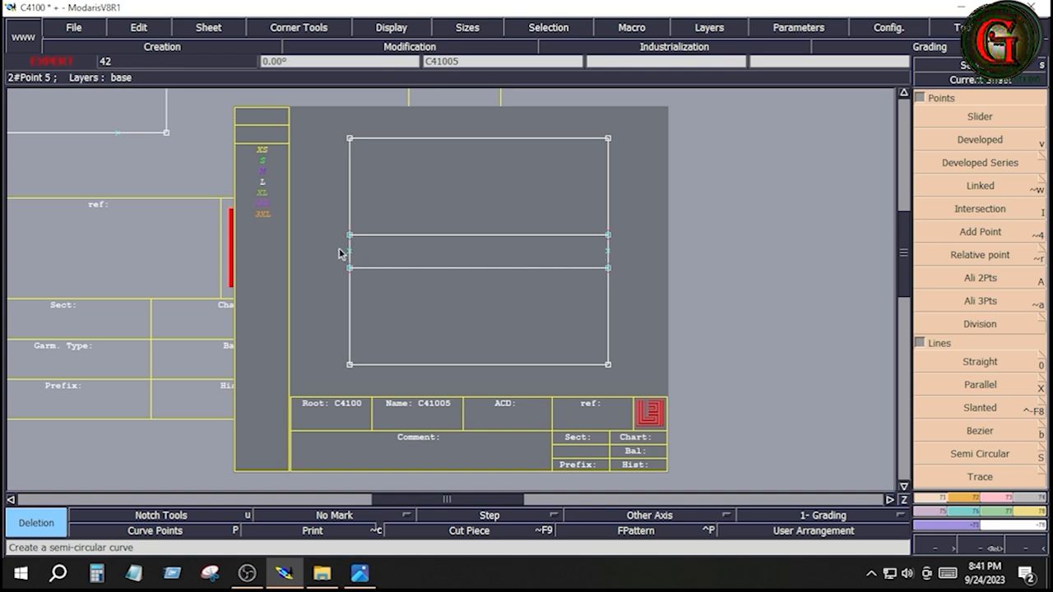
{"action": "left_click", "coordinate": [966, 499]}
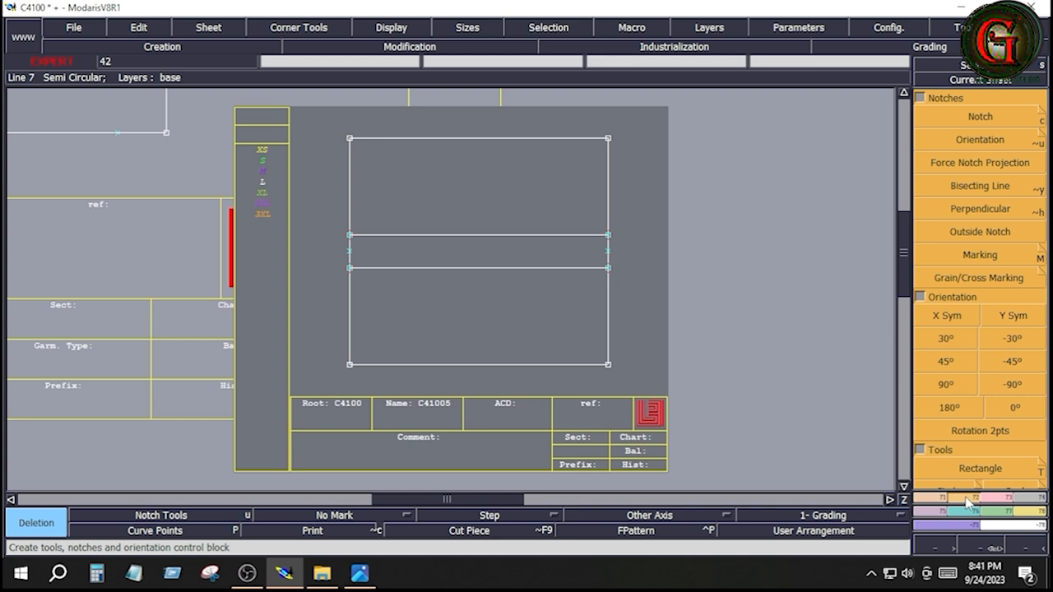
{"action": "left_click", "coordinate": [980, 468]}
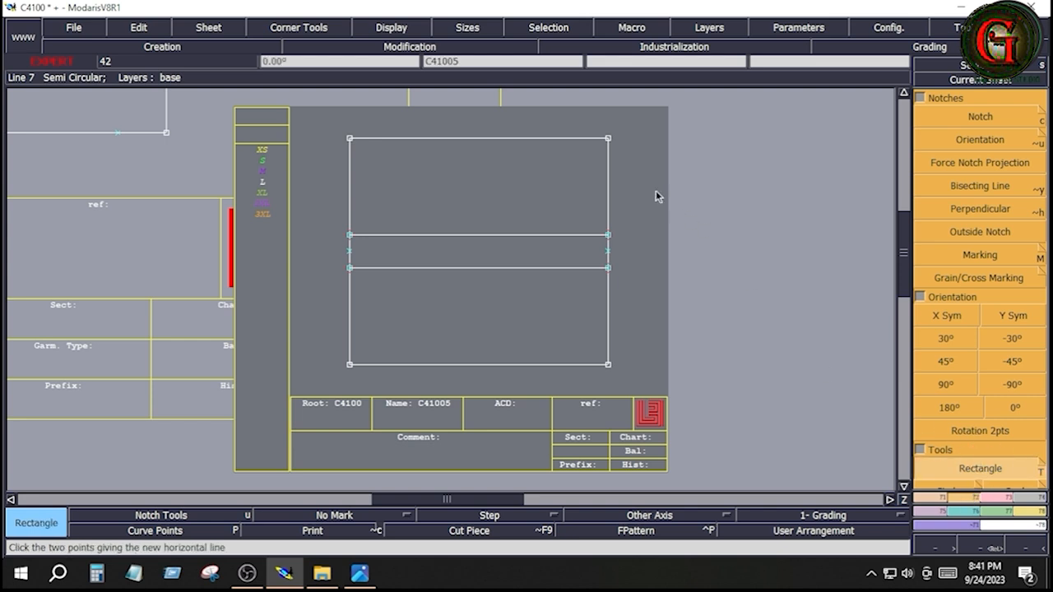
{"action": "left_click", "coordinate": [649, 148]}
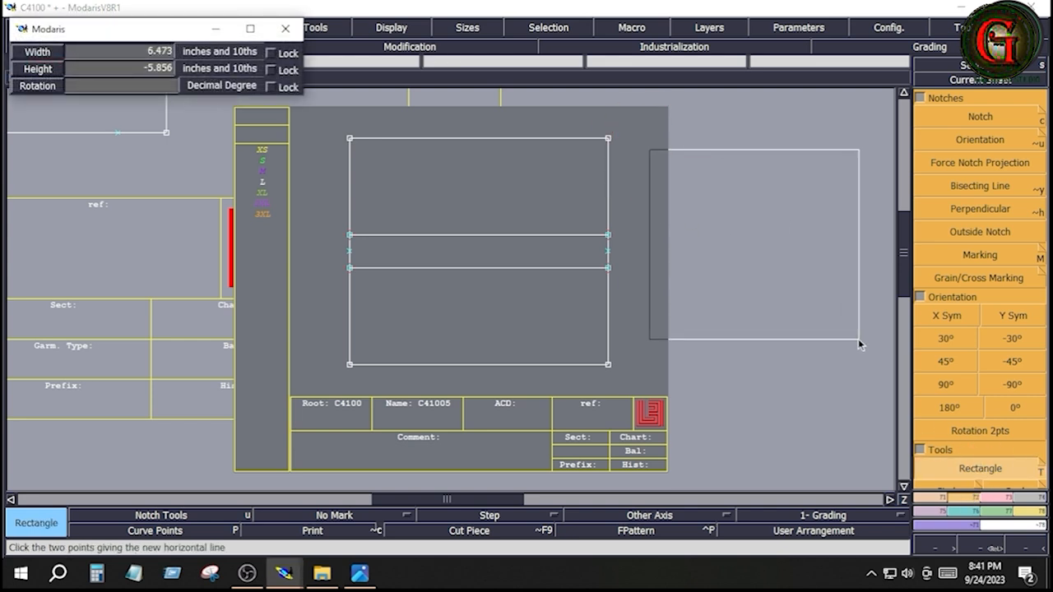
{"action": "key", "text": "Down"}
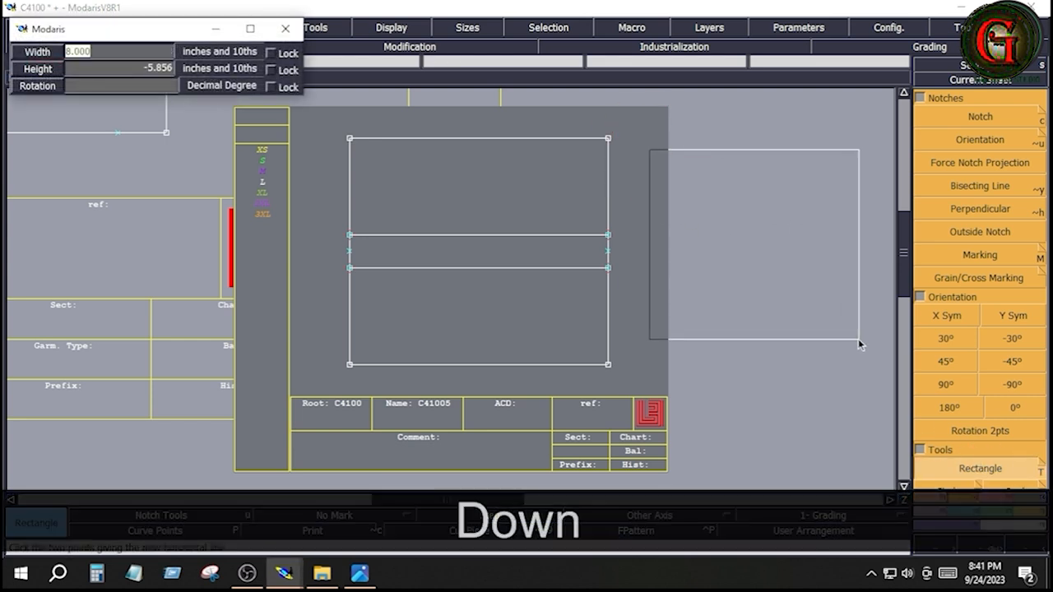
{"action": "key", "text": "Down"}
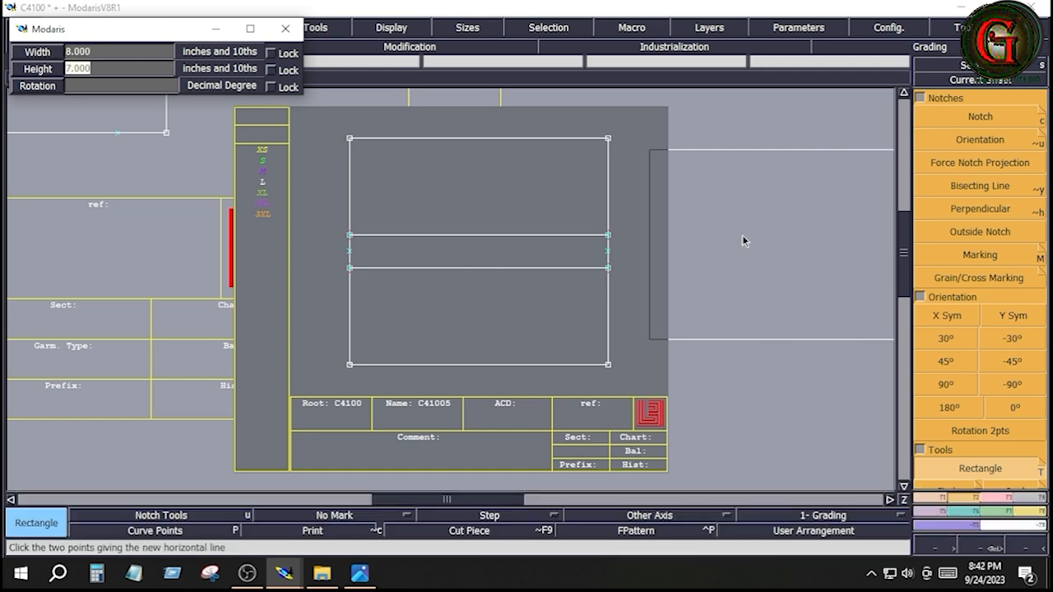
{"action": "key", "text": "Return"}
Step: Move the new taller rectangle down so it sits beside the first rectangle on sheet C41005
{"action": "left_click", "coordinate": [980, 142]}
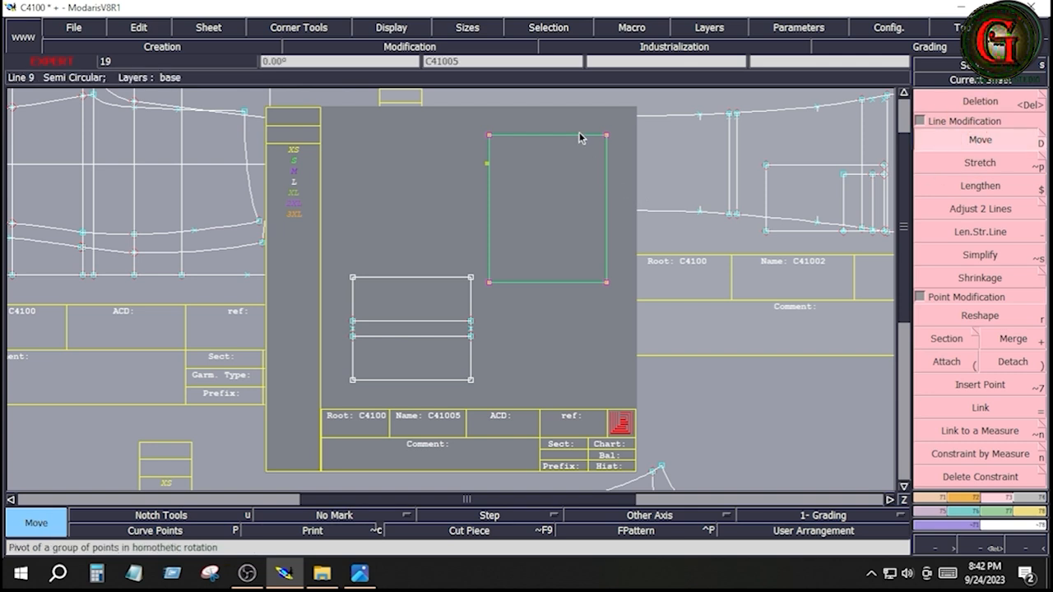
{"action": "left_click_drag", "start_coordinate": [580, 137], "coordinate": [575, 261]}
{"action": "key", "text": "Home"}
{"action": "left_click", "coordinate": [404, 359]}
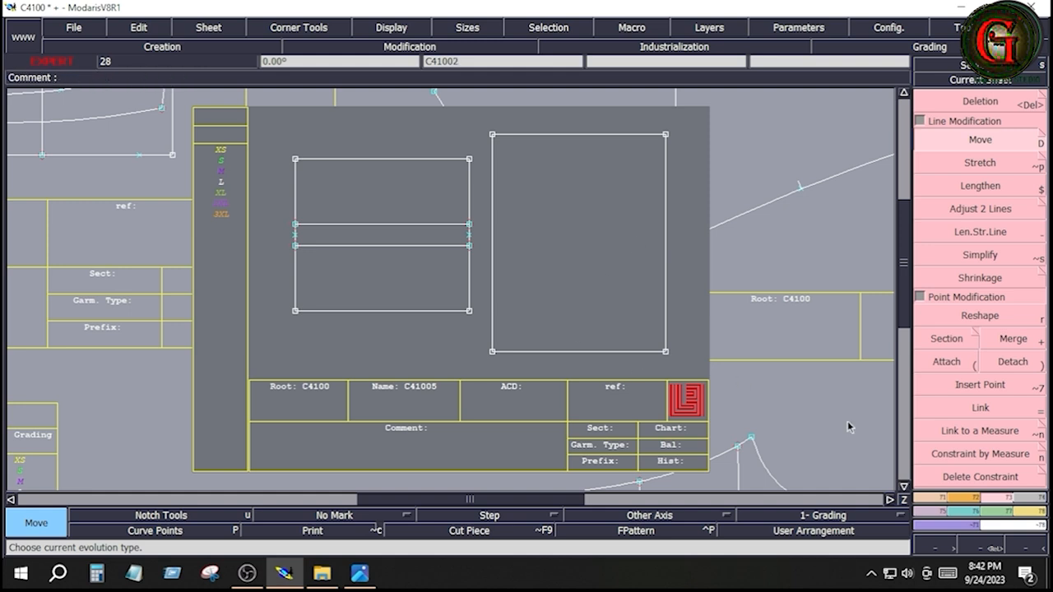
Step: Create a line parallel to the taller rectangle's lower edge, 5 inches inside the rectangle
{"action": "left_click", "coordinate": [940, 500]}
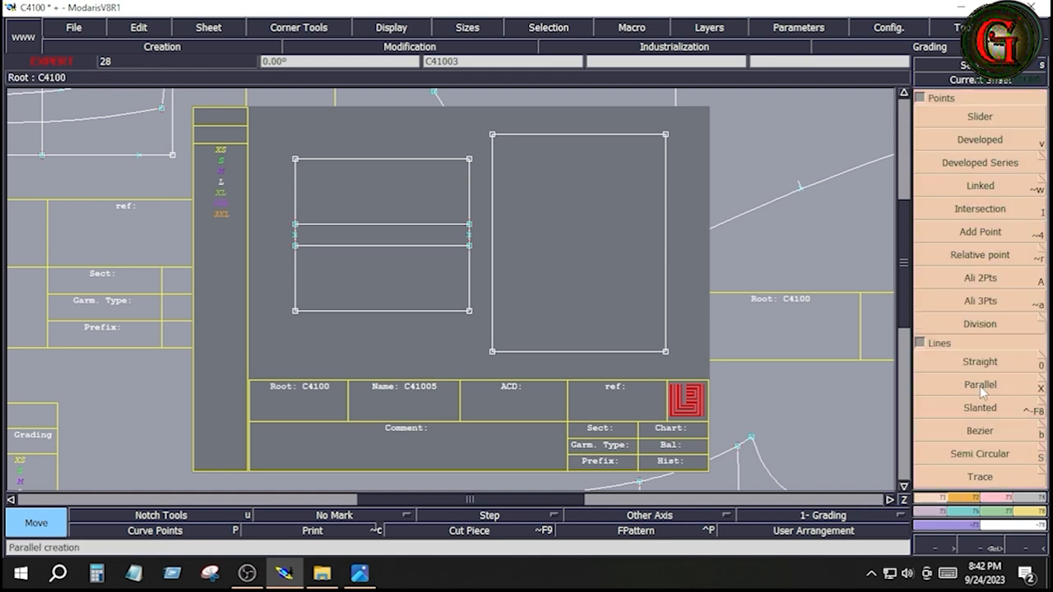
{"action": "left_click", "coordinate": [980, 386]}
{"action": "left_click", "coordinate": [609, 352]}
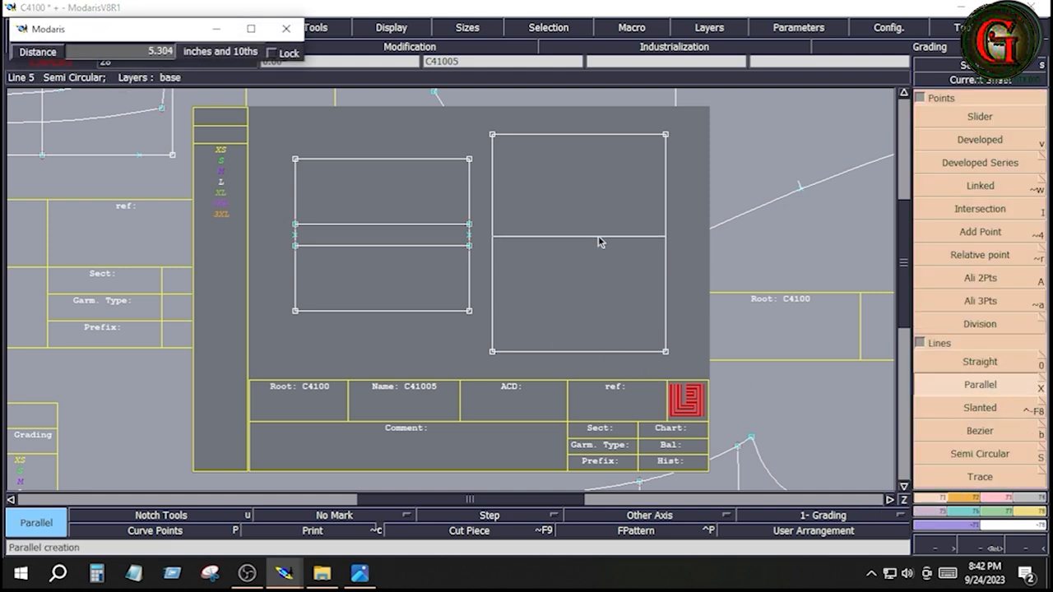
{"action": "key", "text": "Down"}
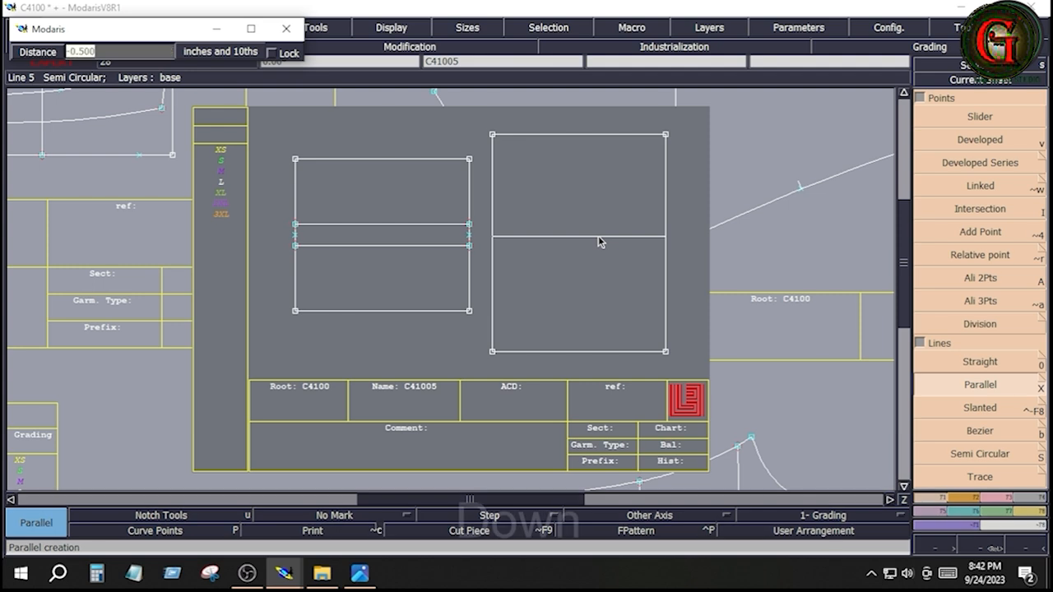
{"action": "type", "text": "5"}
{"action": "key", "text": "Return"}
Step: Replace the taller rectangle's horizontal centre line with two parallel lines, one 1 inch above it and one 1 inch below it
{"action": "left_click", "coordinate": [581, 244]}
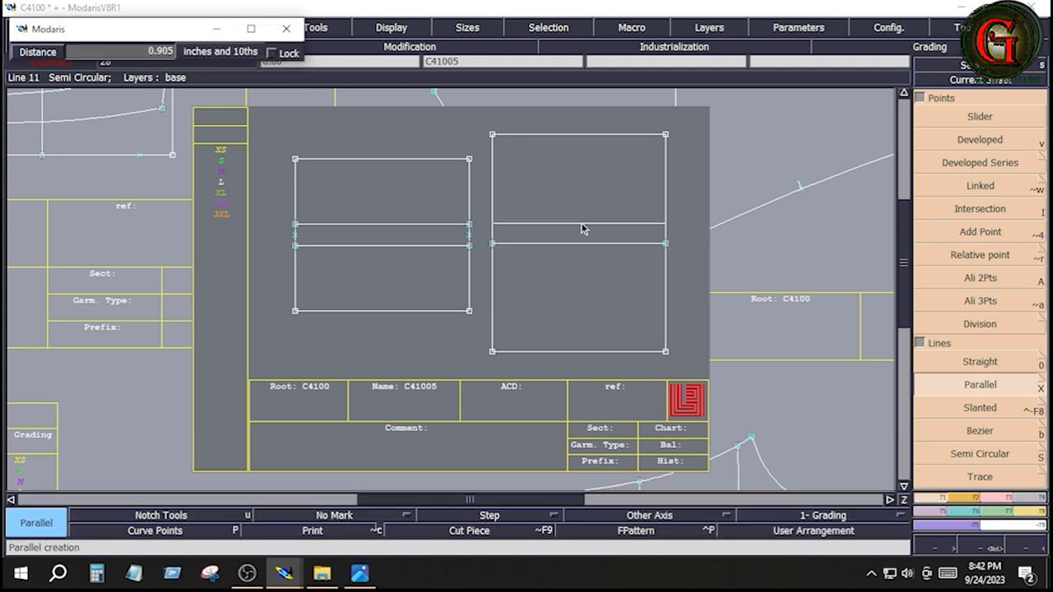
{"action": "key", "text": "Down"}
{"action": "type", "text": "1"}
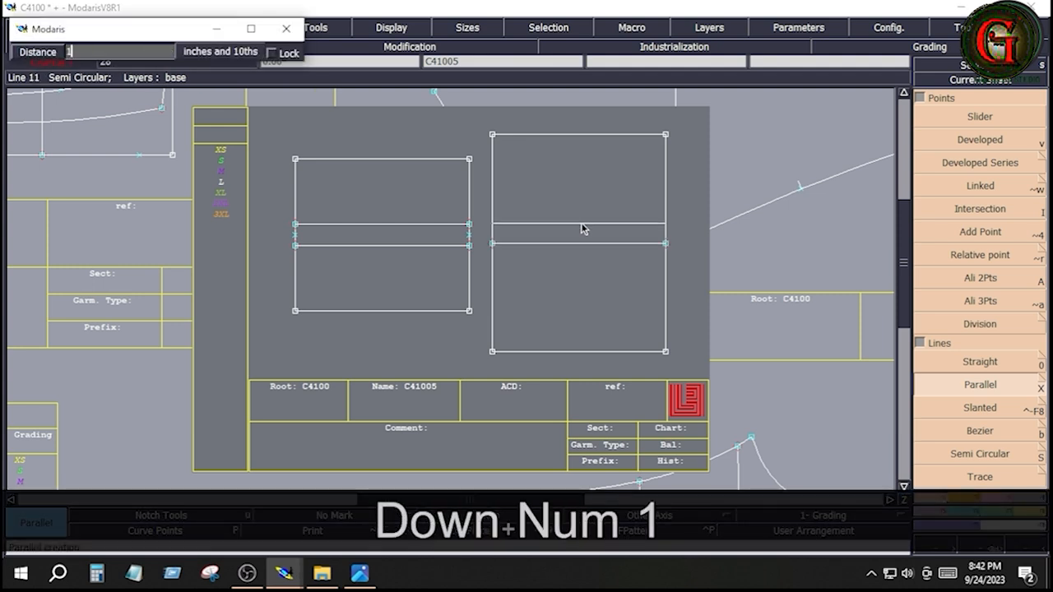
{"action": "key", "text": "Return"}
{"action": "left_click", "coordinate": [583, 243]}
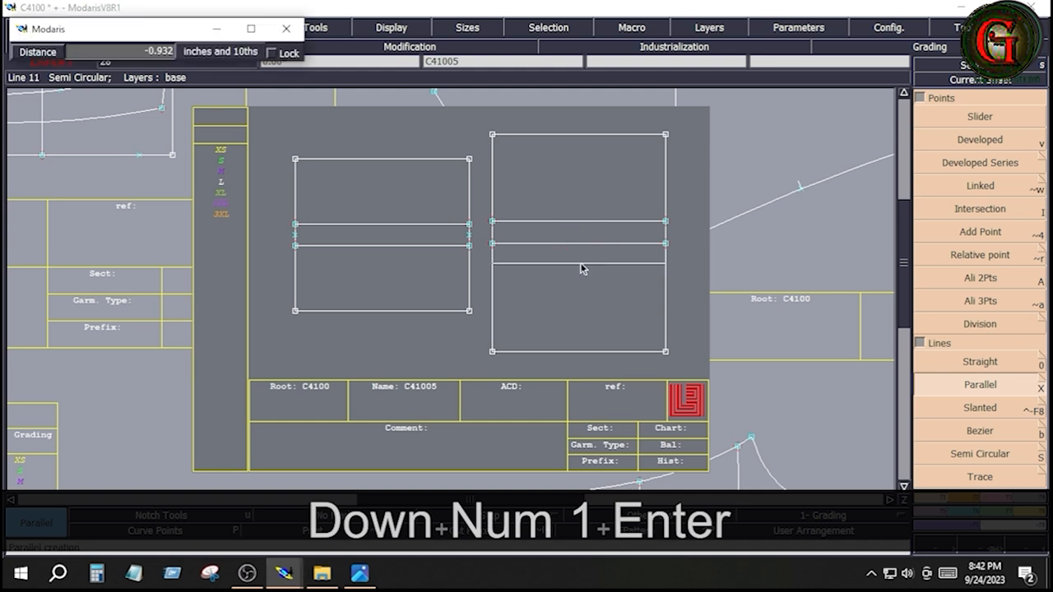
{"action": "key", "text": "Down"}
{"action": "type", "text": "-1"}
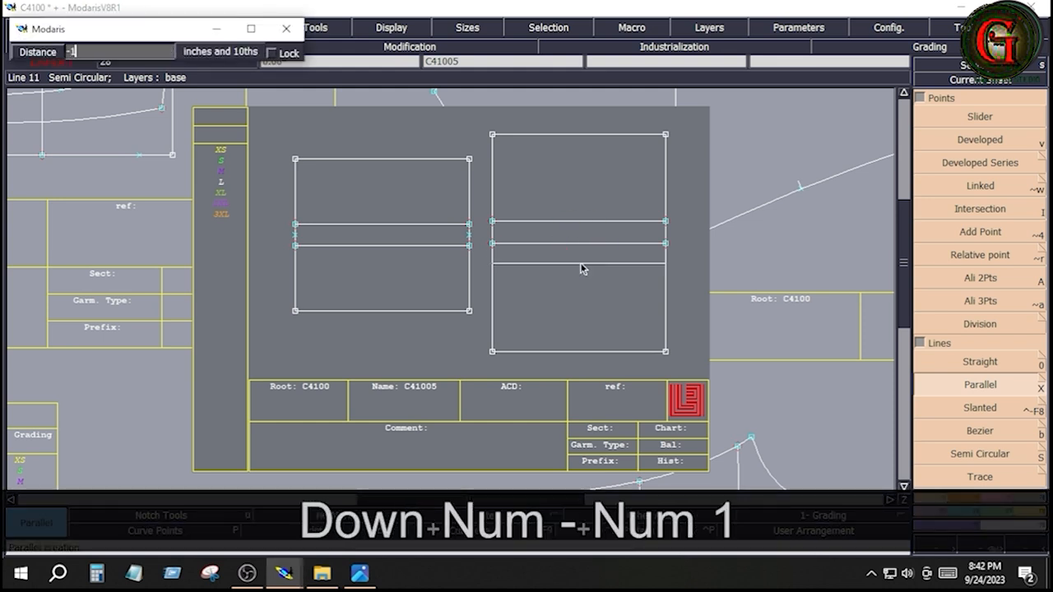
{"action": "key", "text": "Return"}
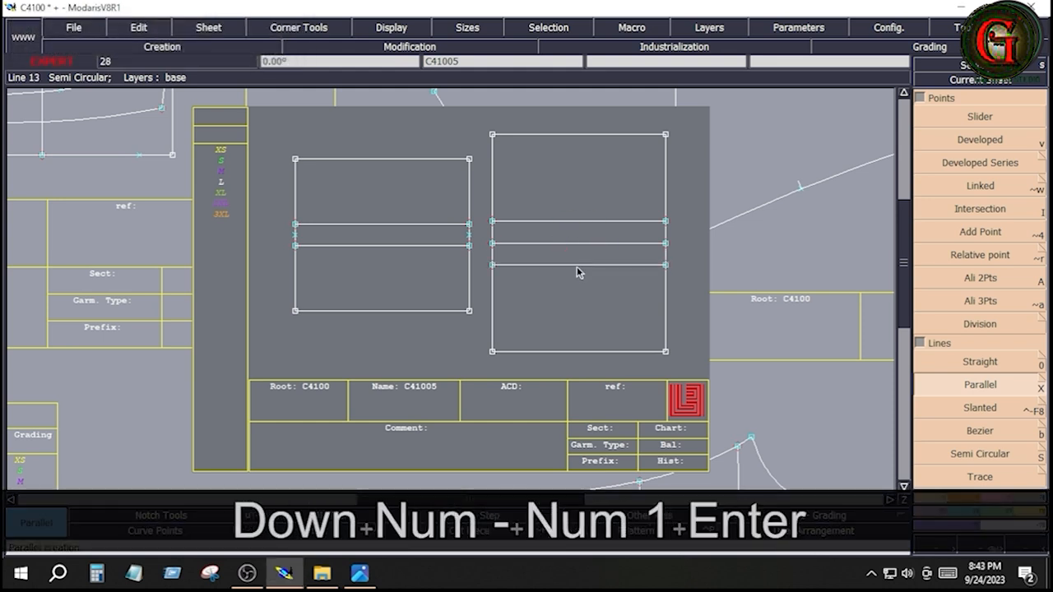
{"action": "key", "text": "Delete"}
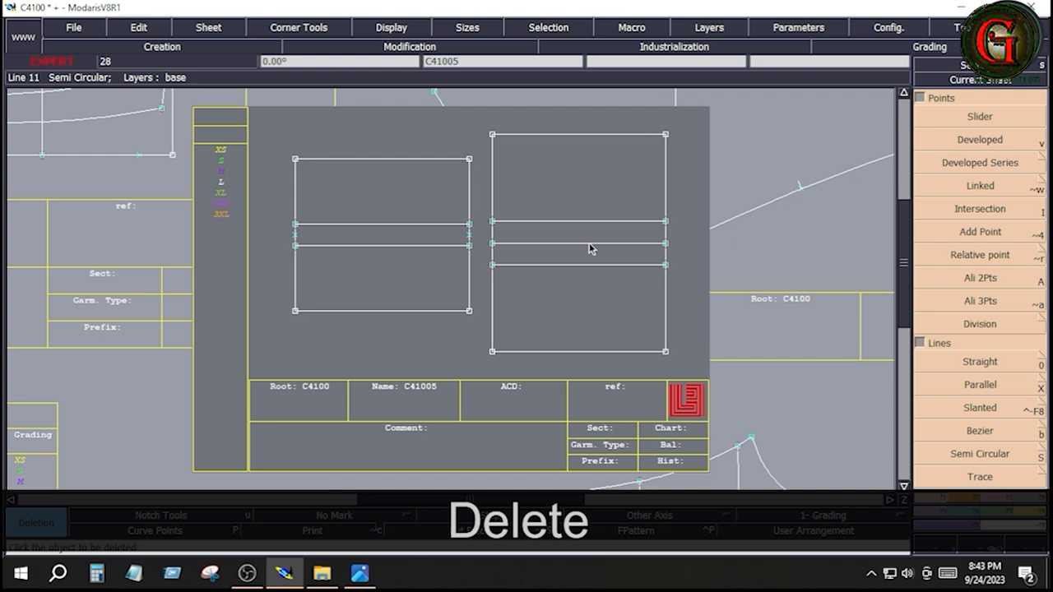
{"action": "left_click", "coordinate": [589, 244]}
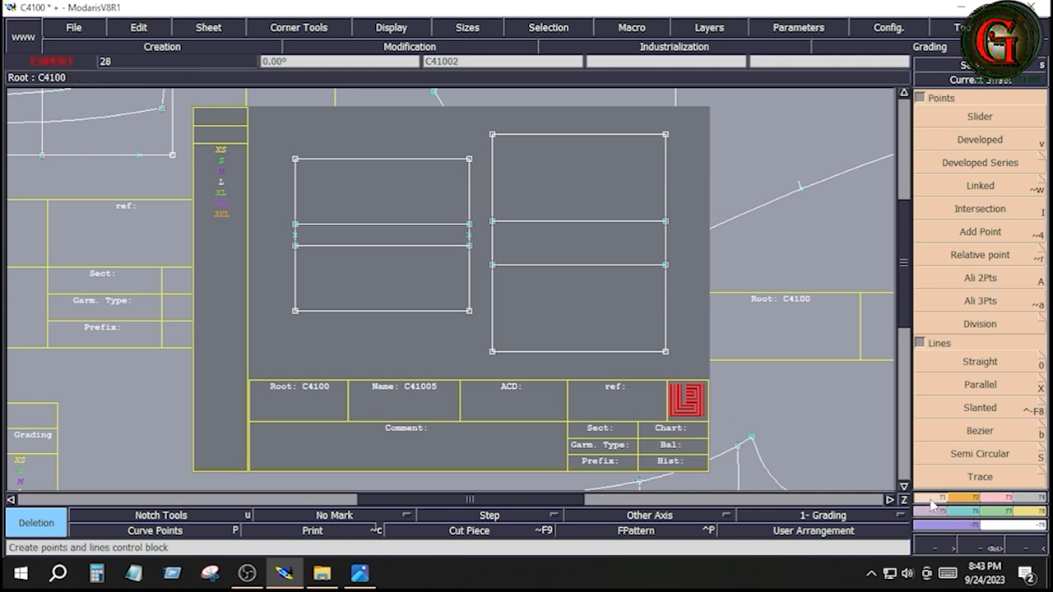
Step: Try to create a line parallel to the taller rectangle's right edge, 1 inch inside the rectangle
{"action": "left_click", "coordinate": [978, 385]}
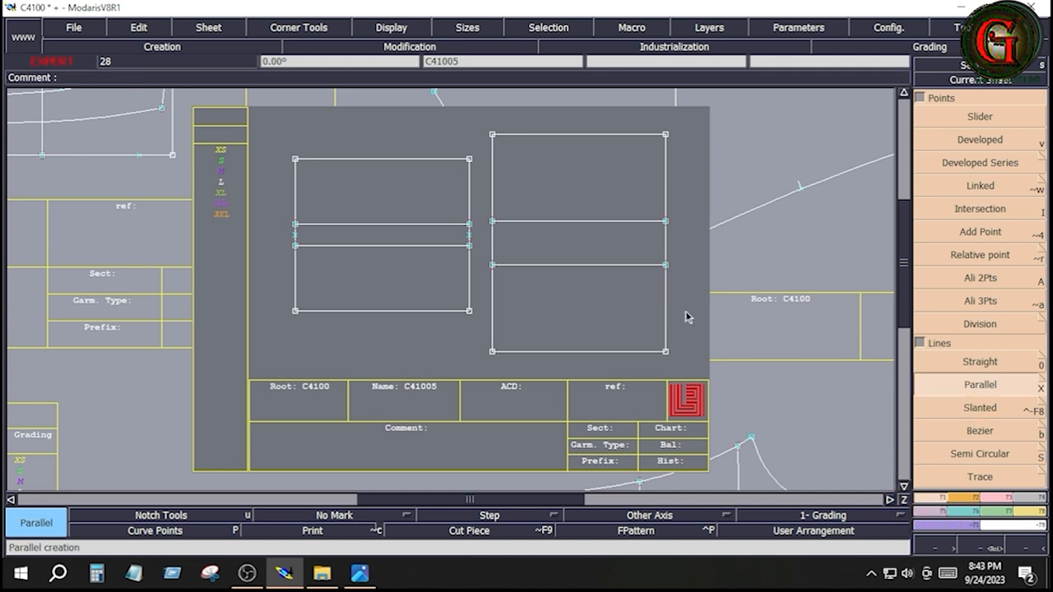
{"action": "left_click", "coordinate": [665, 294]}
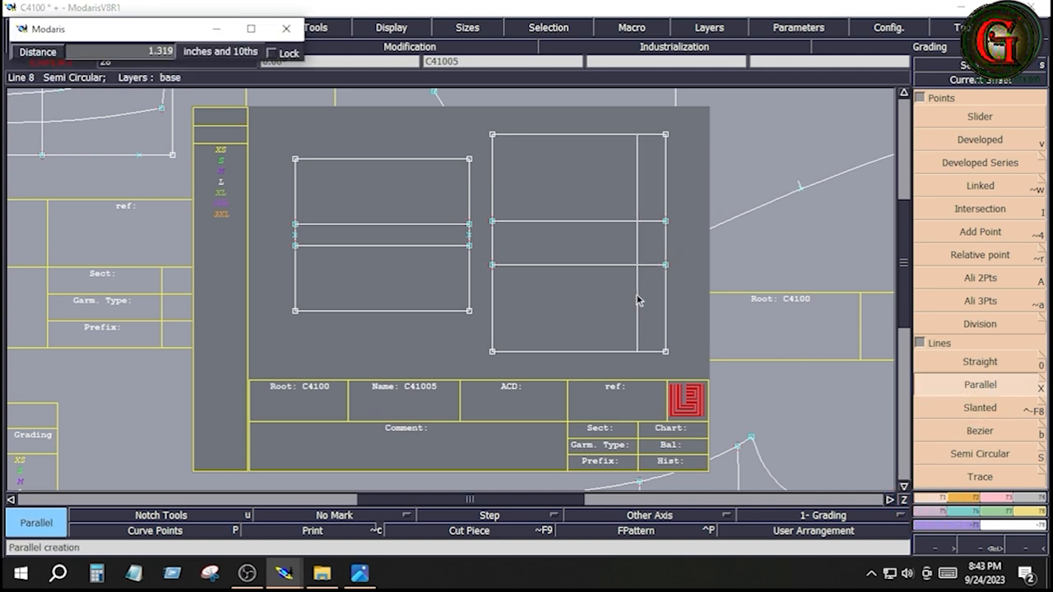
{"action": "key", "text": "Down"}
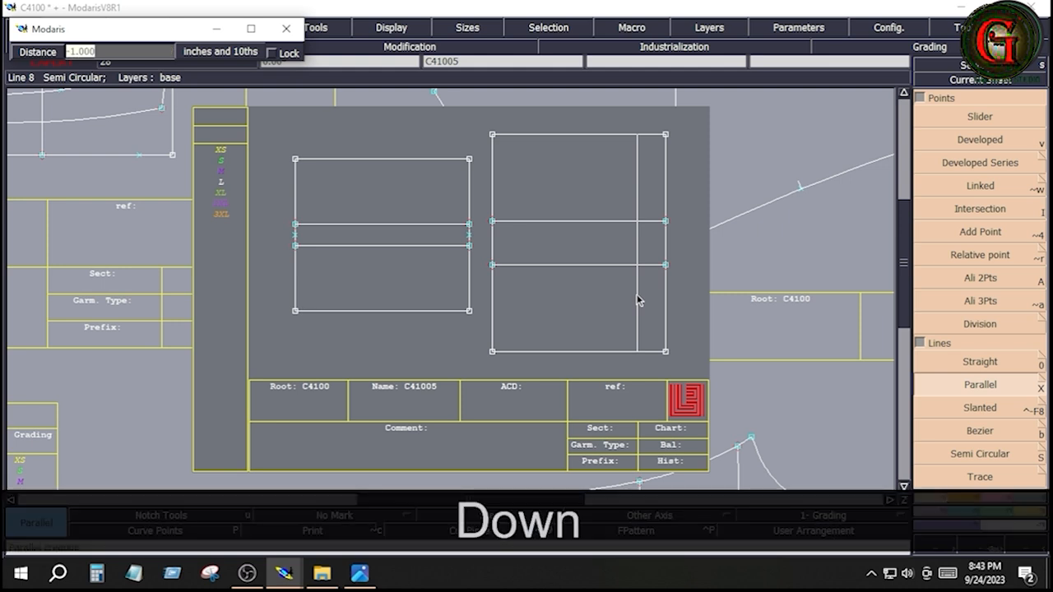
{"action": "type", "text": "1"}
{"action": "key", "text": "Return"}
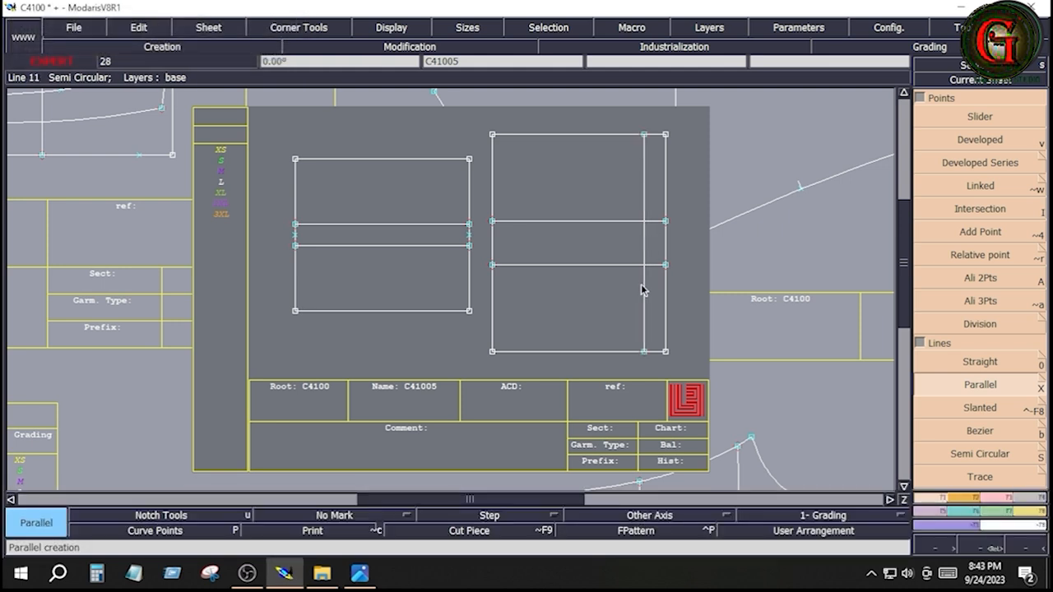
{"action": "key", "text": "ctrl+z"}
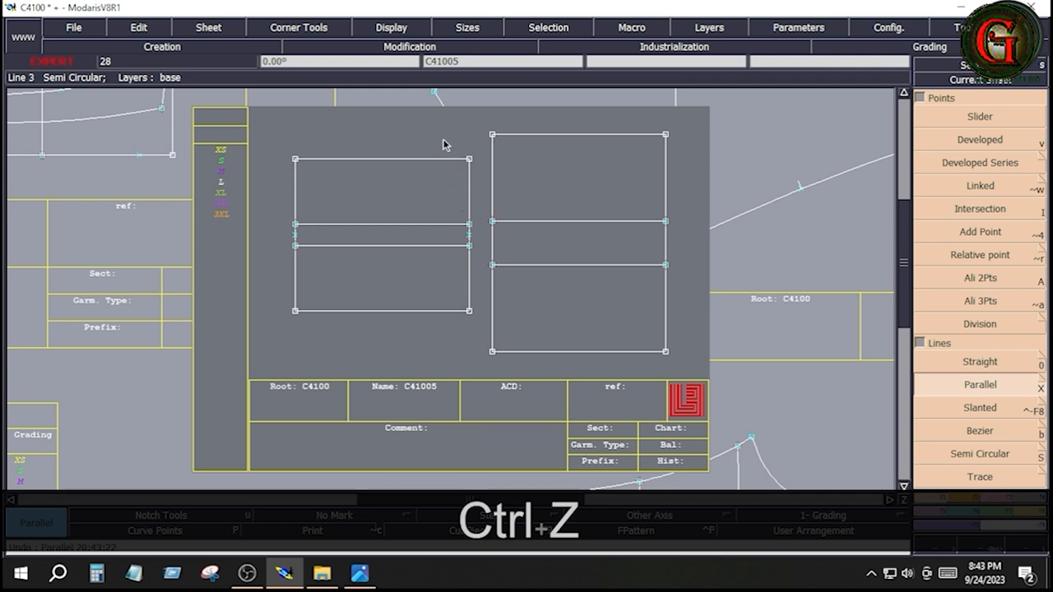
Step: Create a vertical line parallel to the first rectangle's right edge, 1 inch inside the rectangle
{"action": "left_click_drag", "start_coordinate": [444, 142], "coordinate": [484, 321]}
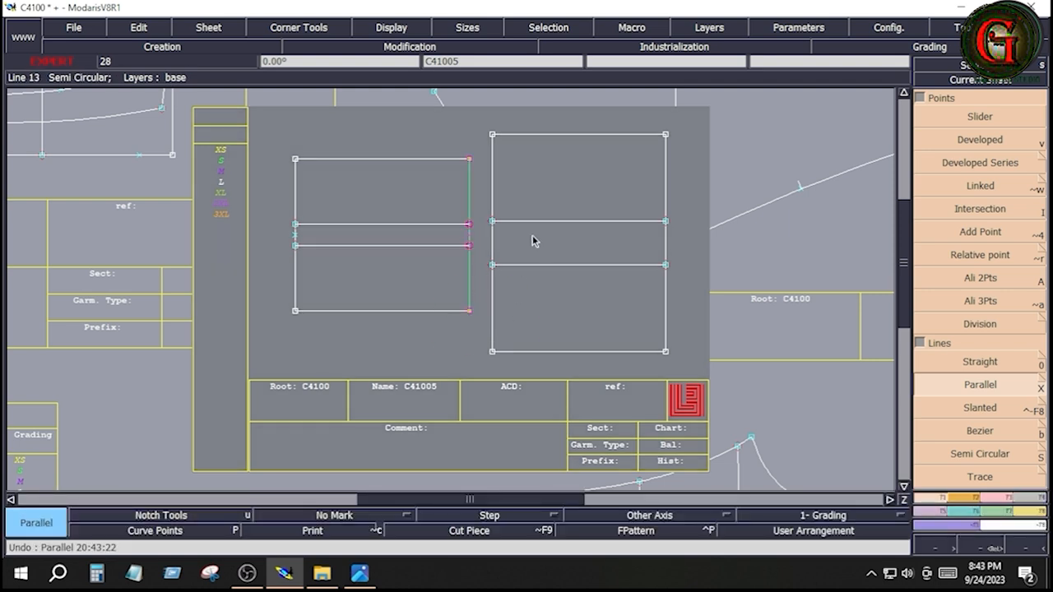
{"action": "left_click", "coordinate": [469, 284]}
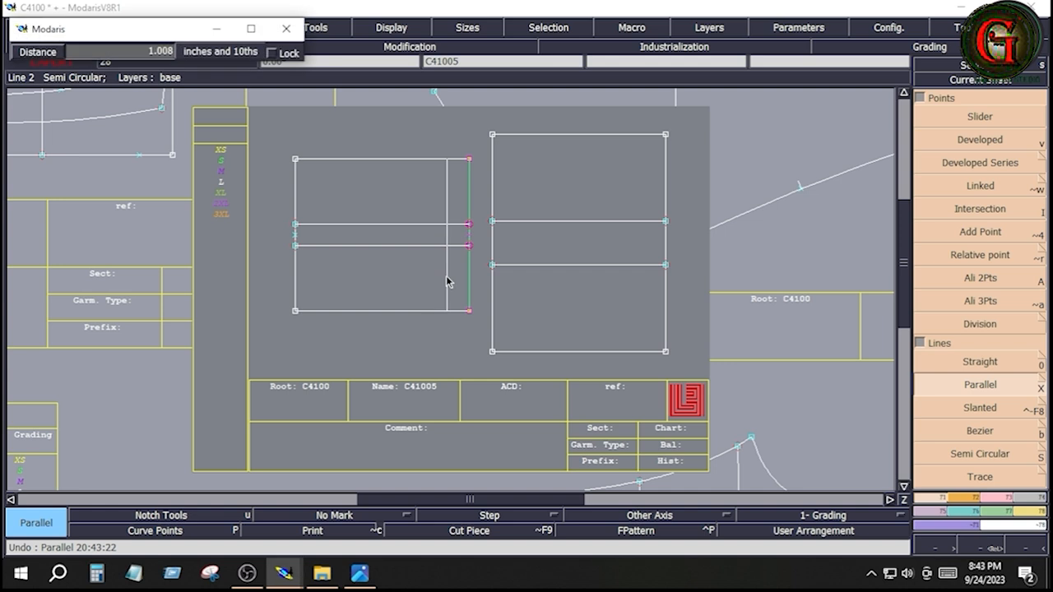
{"action": "key", "text": "Down"}
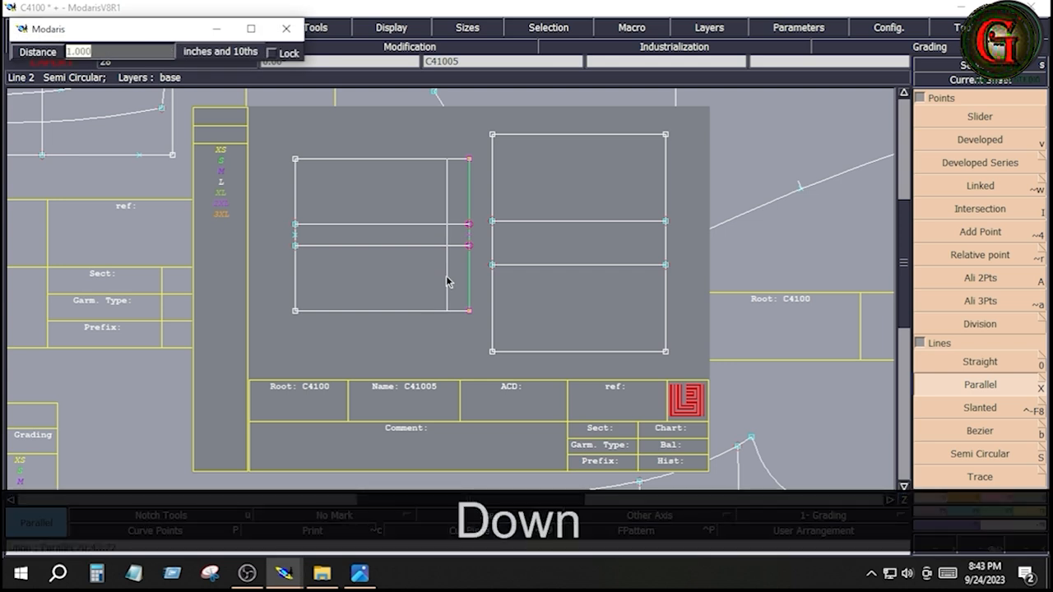
{"action": "key", "text": "Return"}
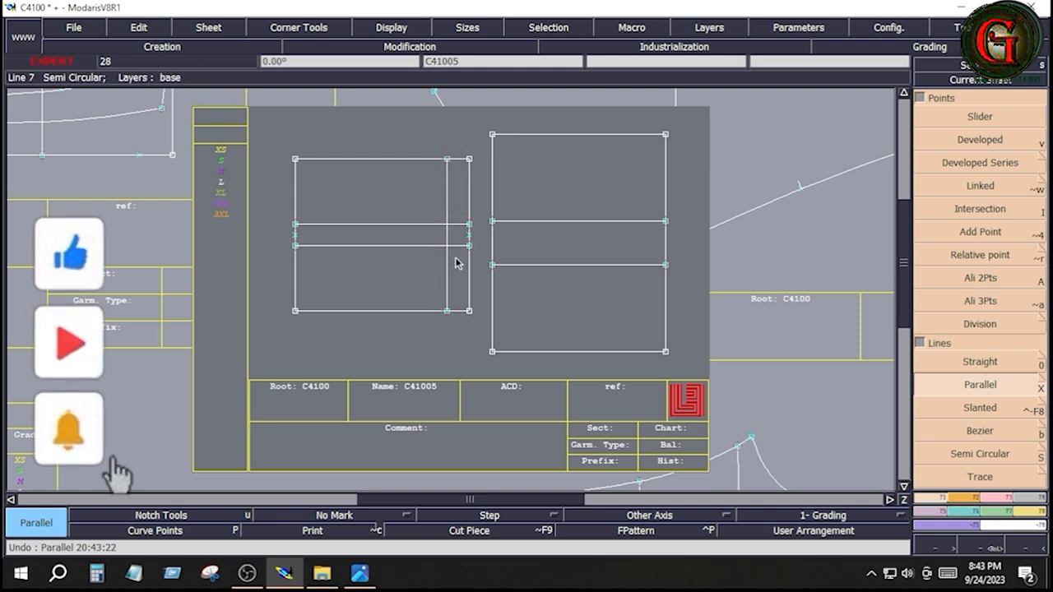
{"action": "left_click_drag", "start_coordinate": [271, 130], "coordinate": [471, 331]}
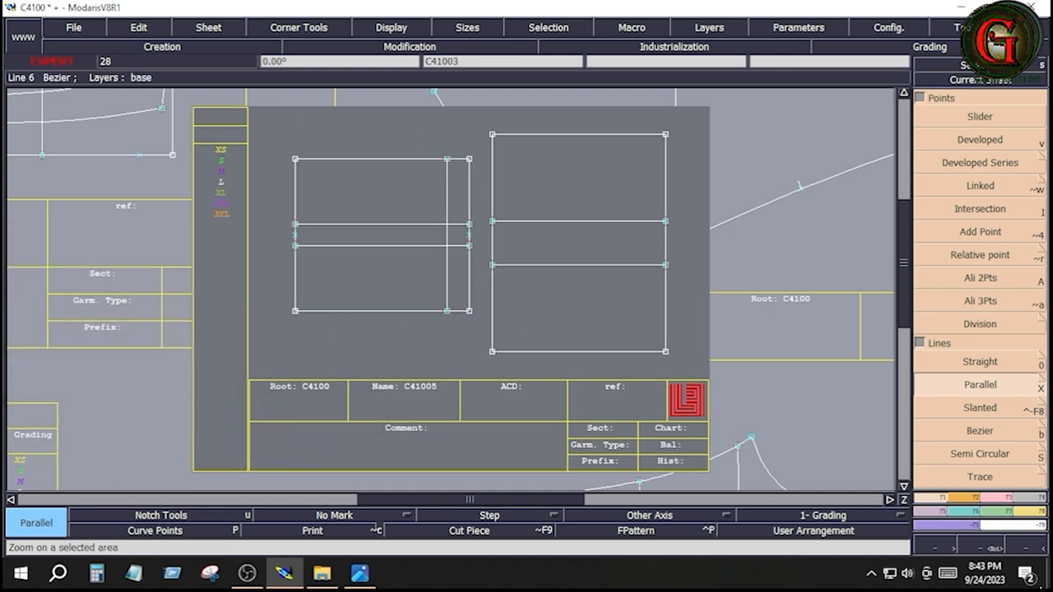
Step: Add dynamic length measures to the lower edge and the left edge of the first rectangle
{"action": "left_click", "coordinate": [1033, 511]}
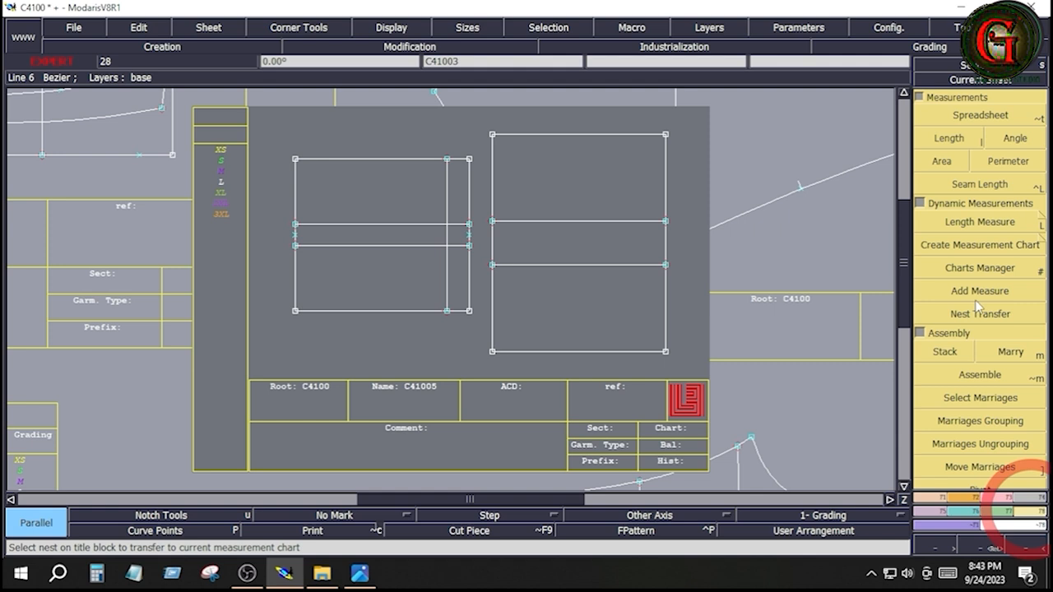
{"action": "left_click", "coordinate": [1027, 223]}
{"action": "left_click", "coordinate": [447, 311]}
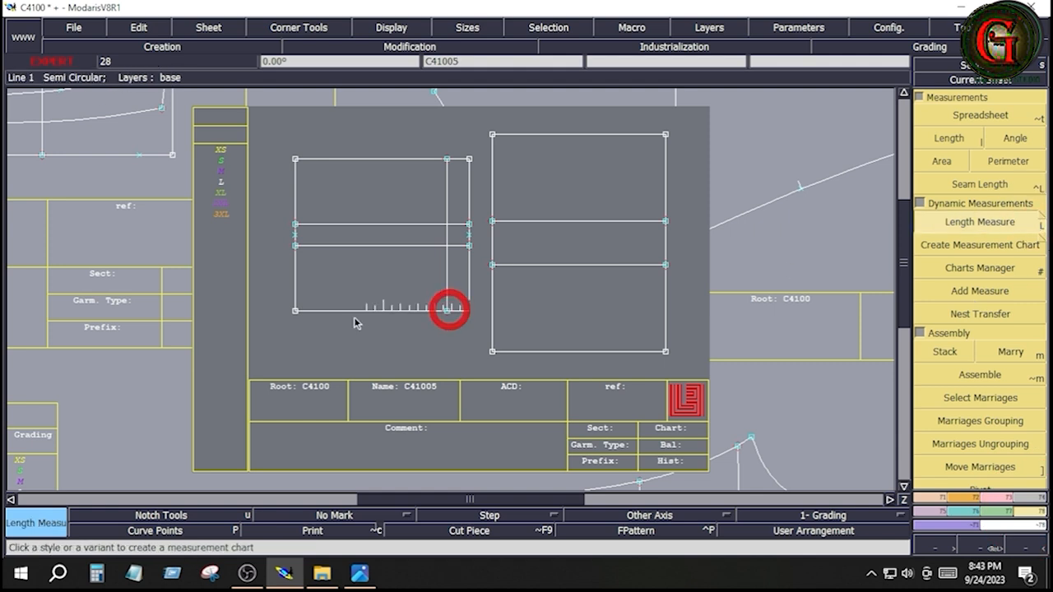
{"action": "left_click", "coordinate": [295, 311]}
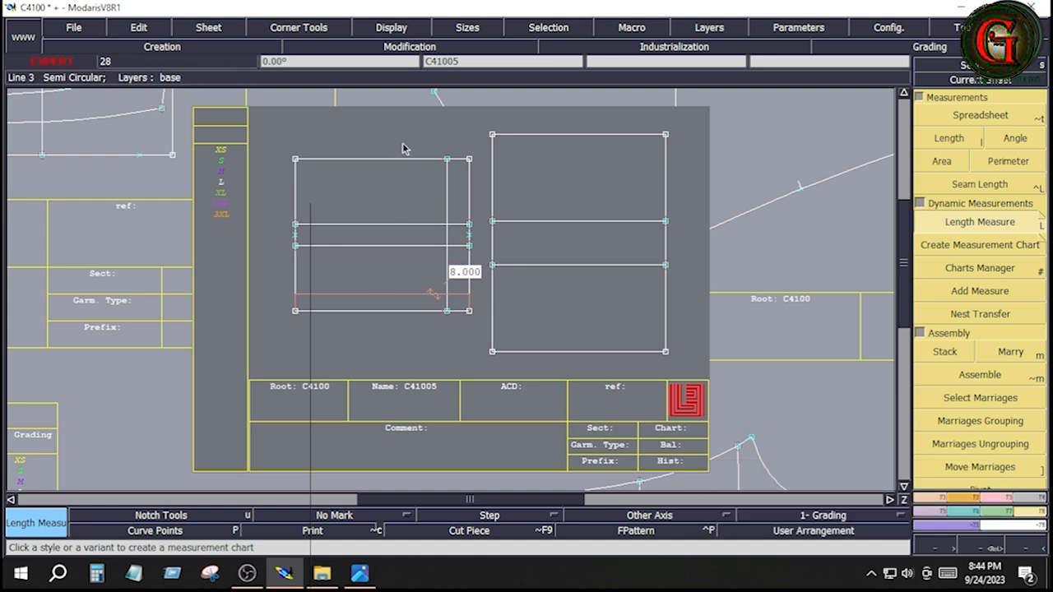
{"action": "left_click", "coordinate": [295, 310]}
{"action": "left_click", "coordinate": [295, 159]}
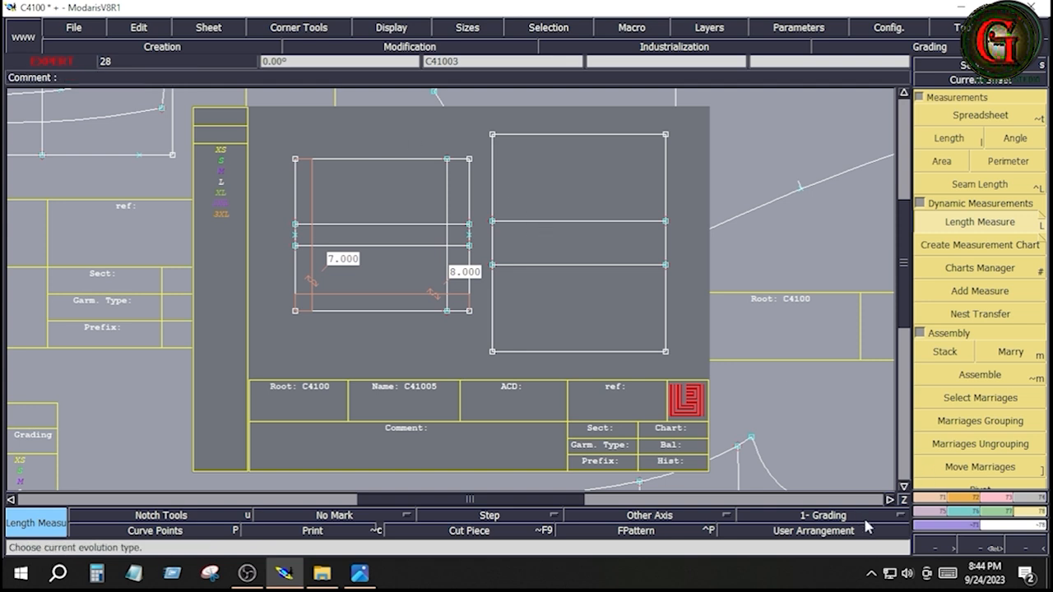
Step: Draw a rectangle 25 inches wide and 1 inch high above the two existing pocket rectangles
{"action": "left_click", "coordinate": [970, 498]}
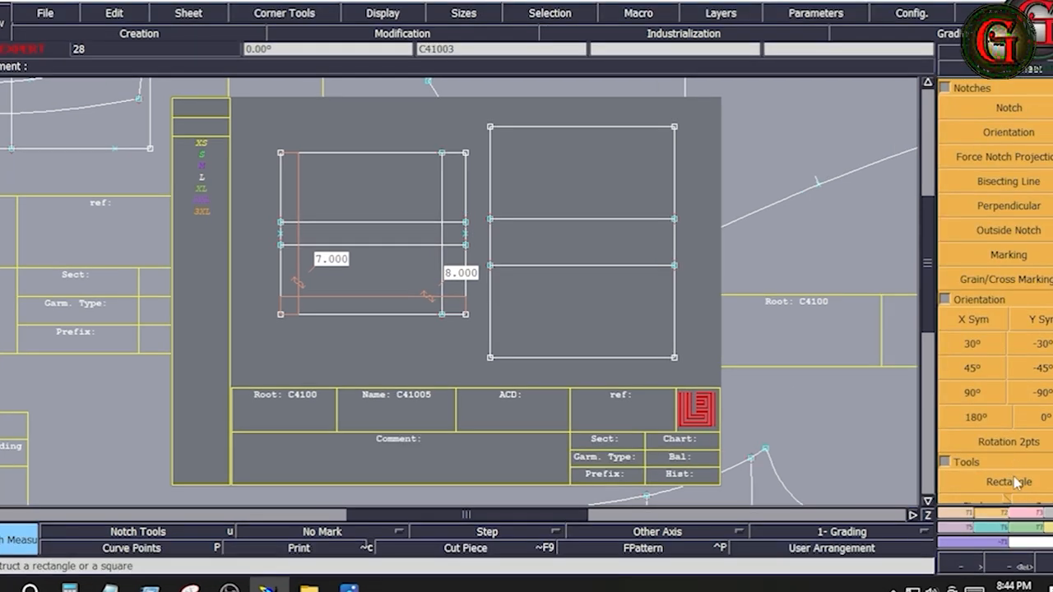
{"action": "left_click", "coordinate": [1011, 482]}
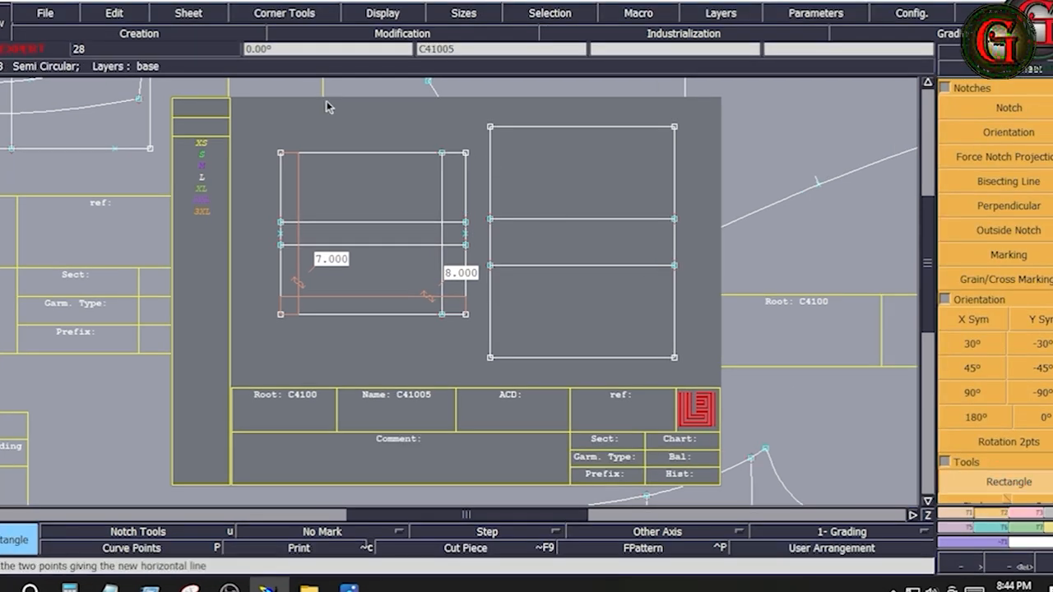
{"action": "left_click", "coordinate": [289, 102]}
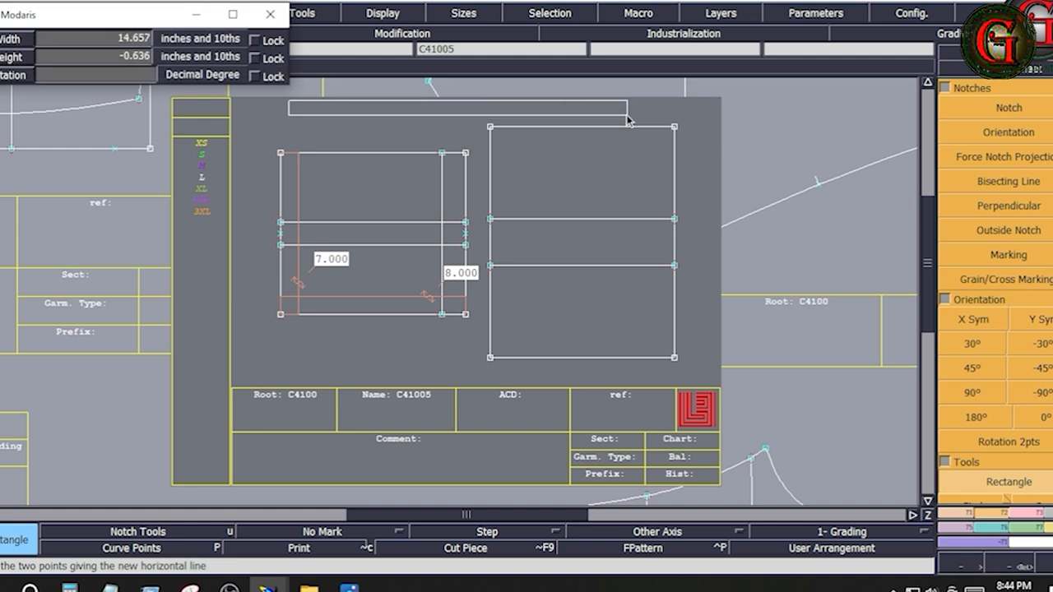
{"action": "key", "text": "Down"}
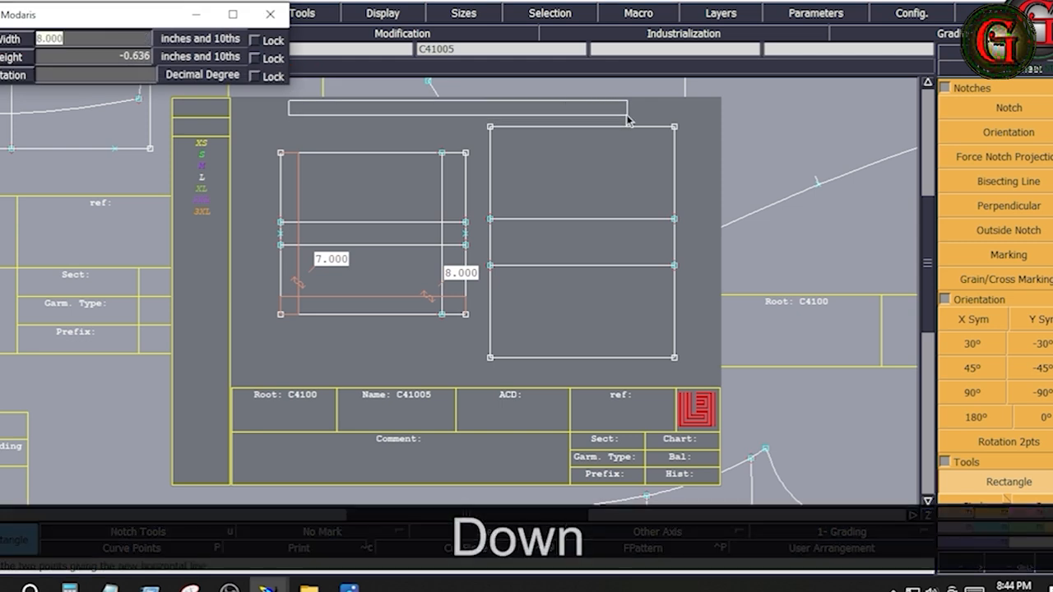
{"action": "type", "text": "25"}
{"action": "key", "text": "Down"}
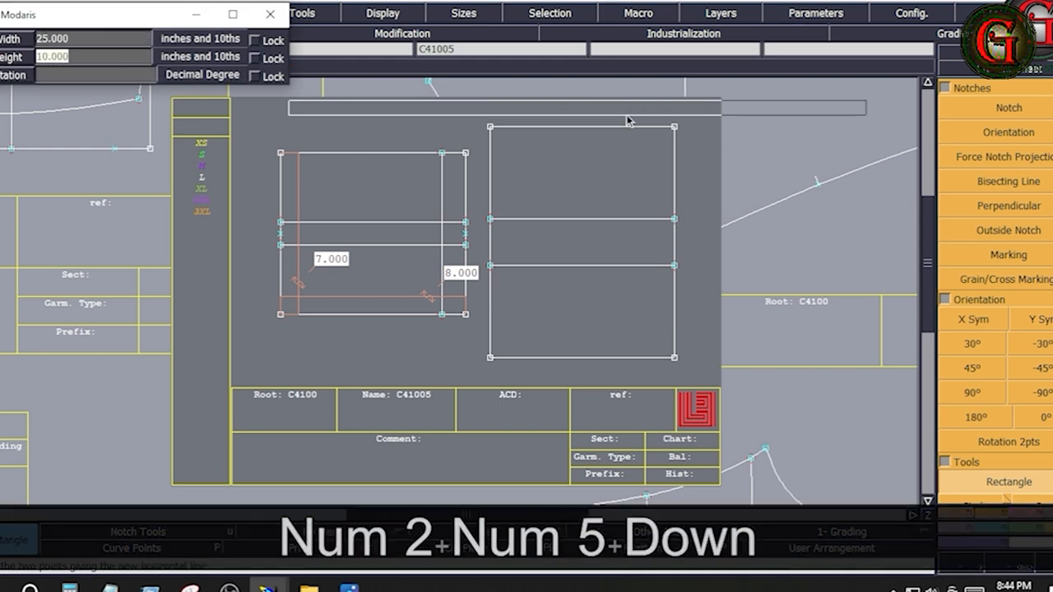
{"action": "type", "text": "1"}
{"action": "key", "text": "Return"}
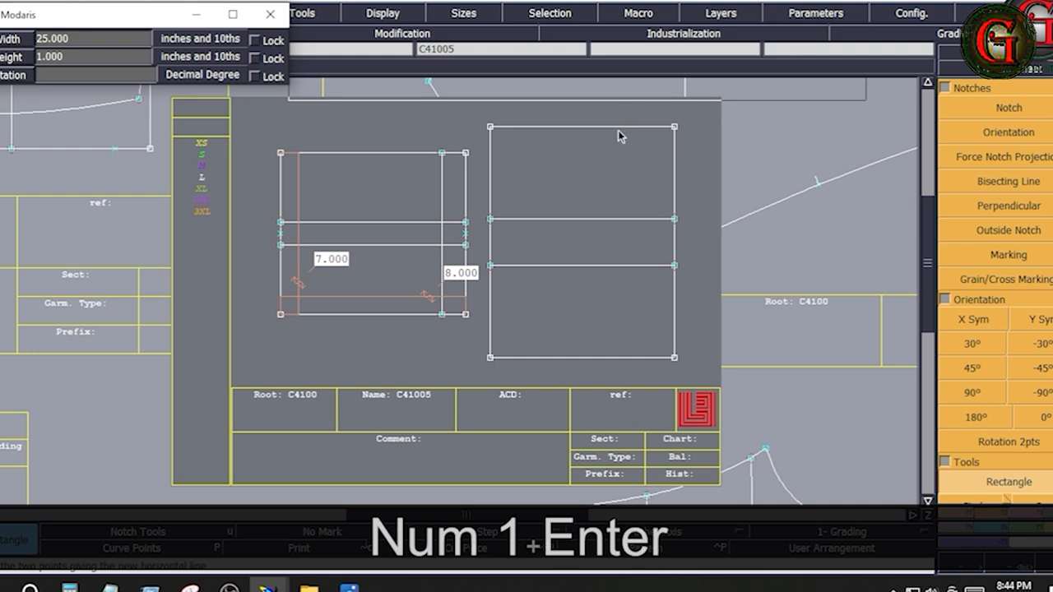
{"action": "key", "text": "Home"}
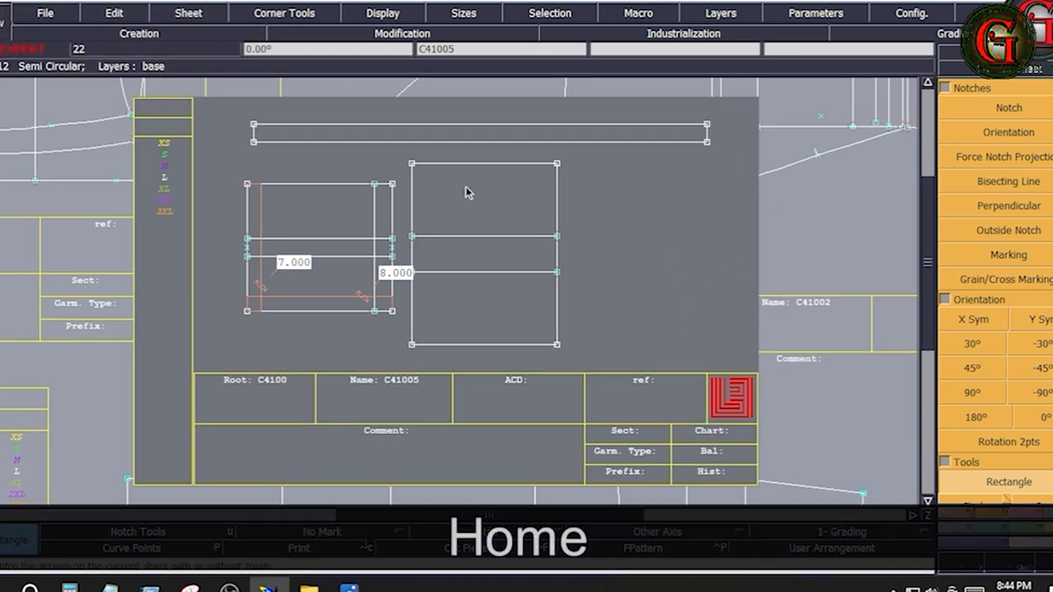
{"action": "left_click_drag", "start_coordinate": [401, 151], "coordinate": [594, 366]}
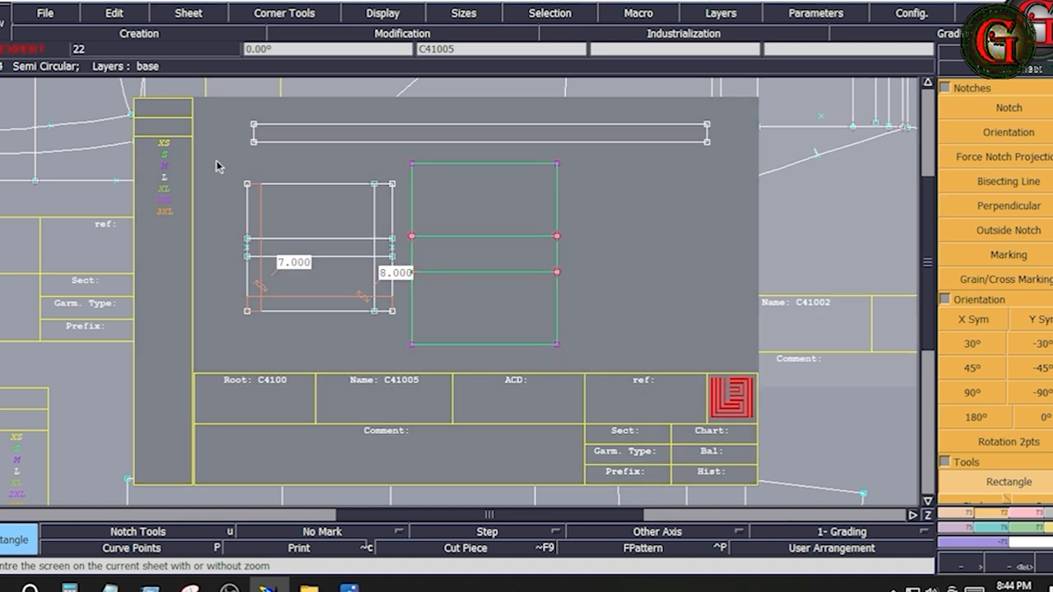
{"action": "left_click_drag", "start_coordinate": [215, 157], "coordinate": [406, 326]}
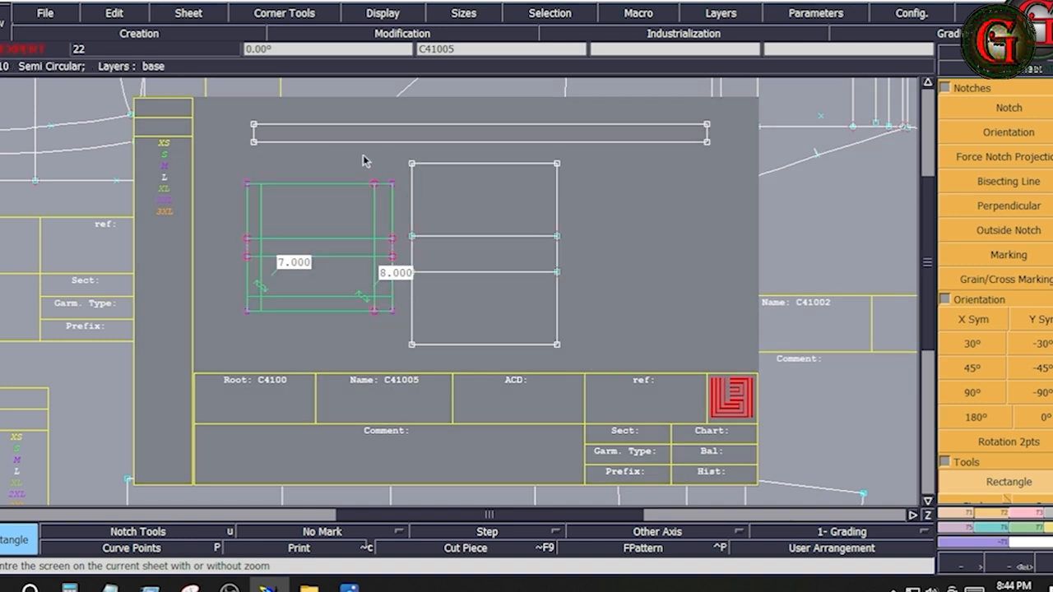
{"action": "left_click_drag", "start_coordinate": [252, 123], "coordinate": [726, 158]}
{"action": "left_click", "coordinate": [682, 214]}
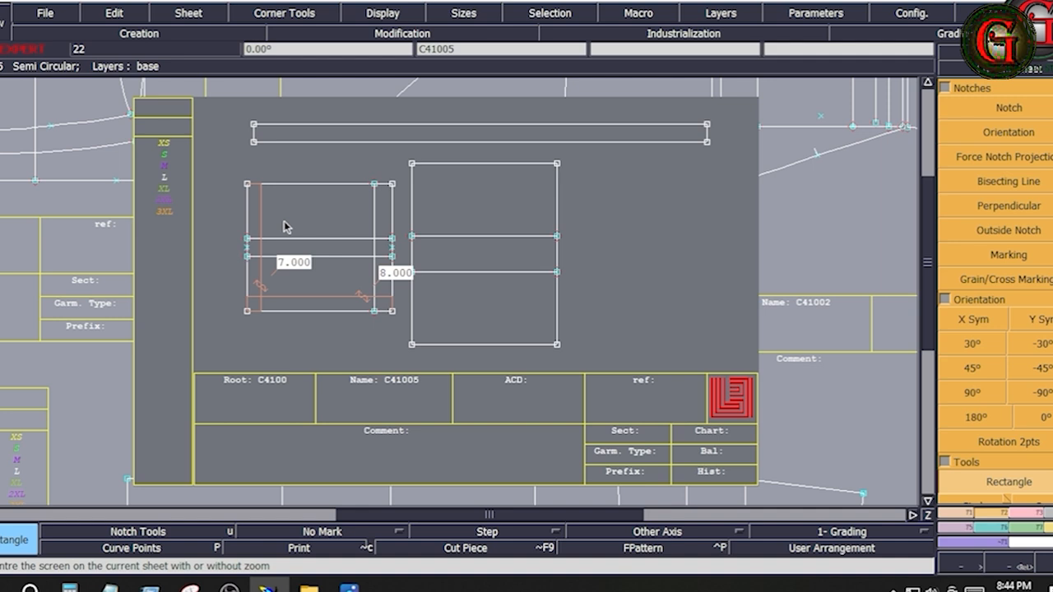
Step: Create a vertical line parallel to the first rectangle's left edge, 5.25 inches inside the rectangle
{"action": "key", "text": "Return"}
{"action": "left_click_drag", "start_coordinate": [210, 159], "coordinate": [407, 352]}
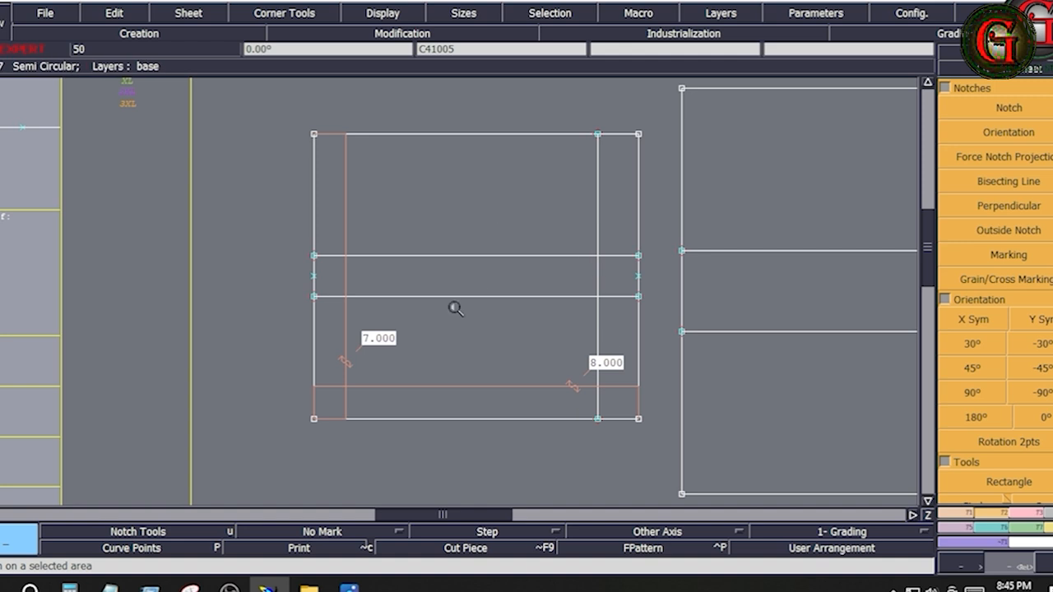
{"action": "left_click", "coordinate": [967, 515]}
{"action": "left_click", "coordinate": [1008, 393]}
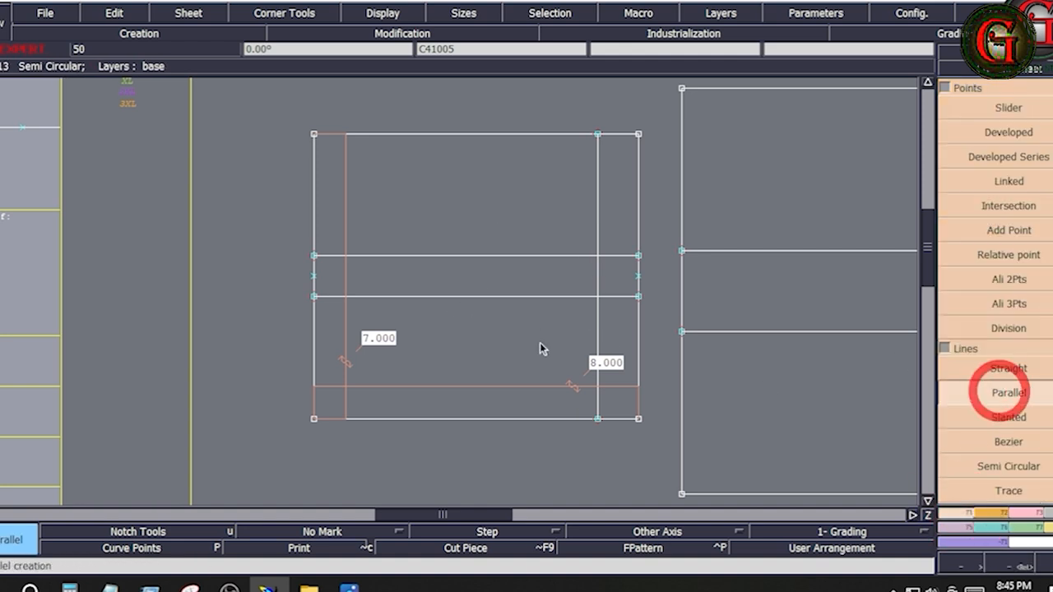
{"action": "left_click", "coordinate": [311, 321]}
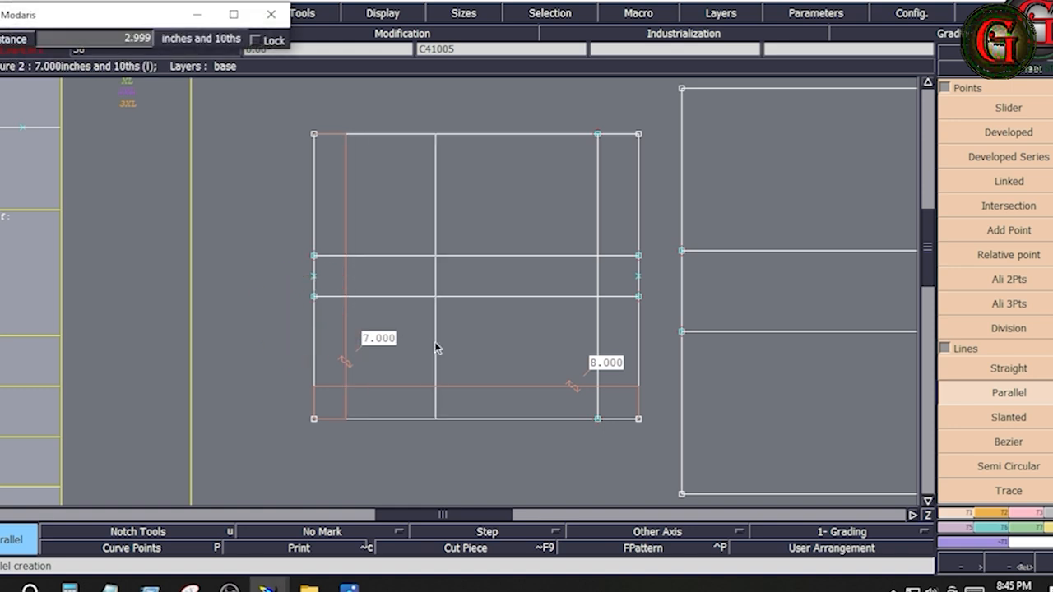
{"action": "key", "text": "Down"}
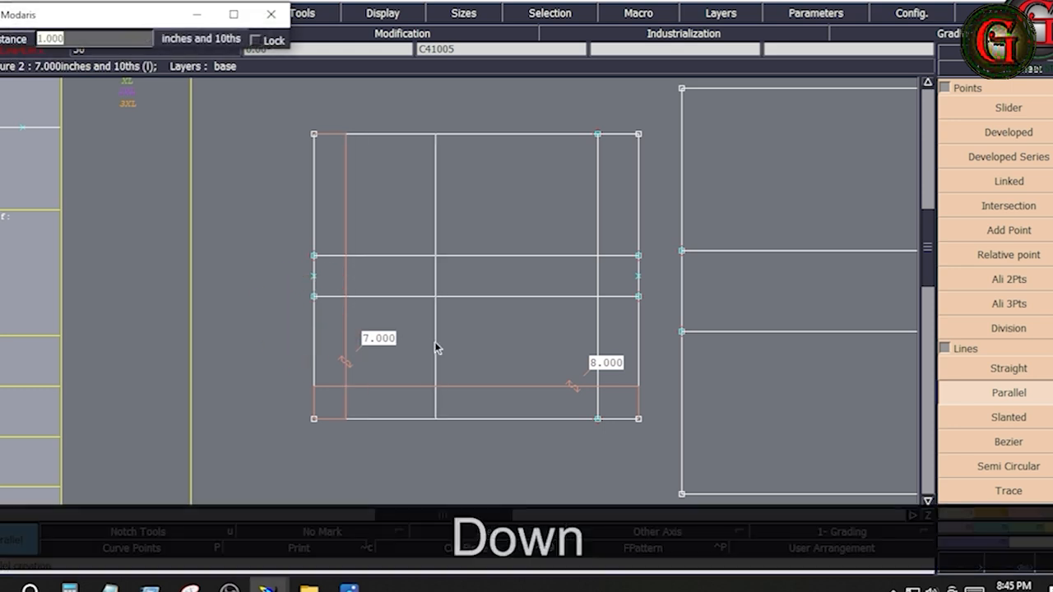
{"action": "type", "text": "5.25"}
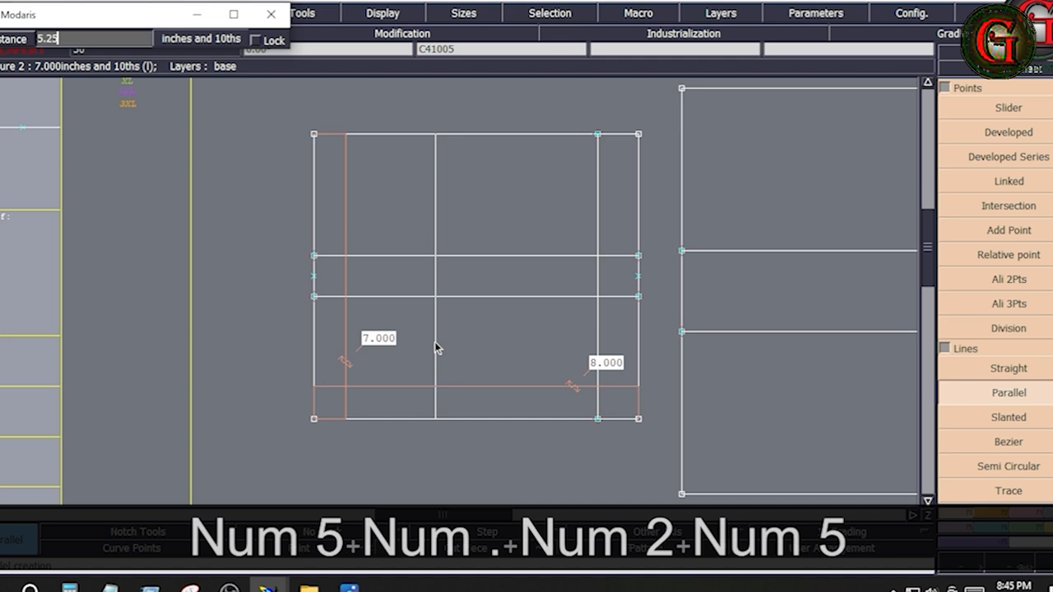
{"action": "key", "text": "Return"}
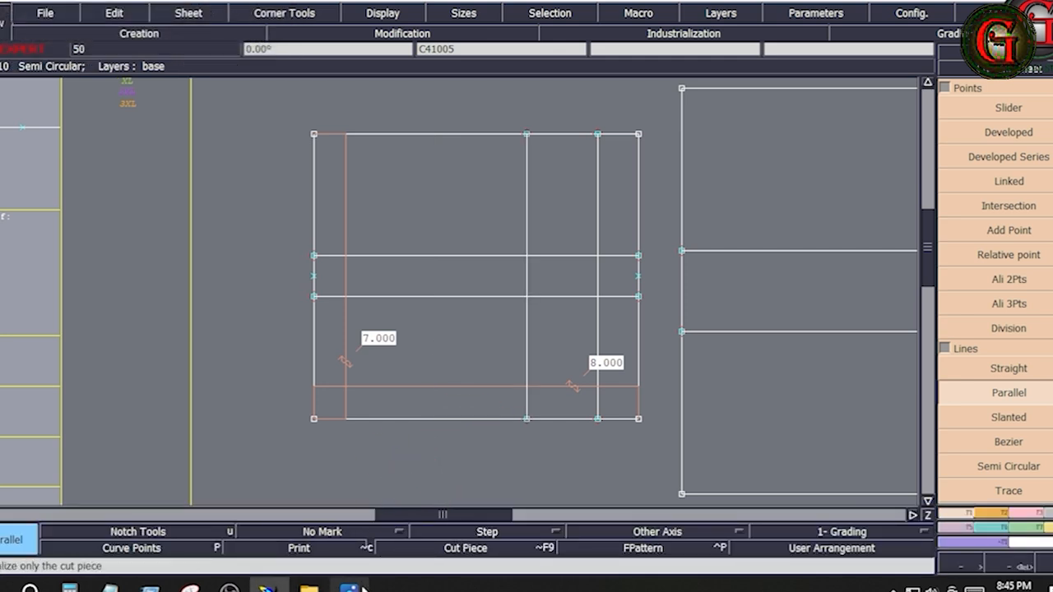
Step: Switch to the tech pack images and check the cargo pant sketch alongside the pocket measurement chart
{"action": "left_click", "coordinate": [350, 586]}
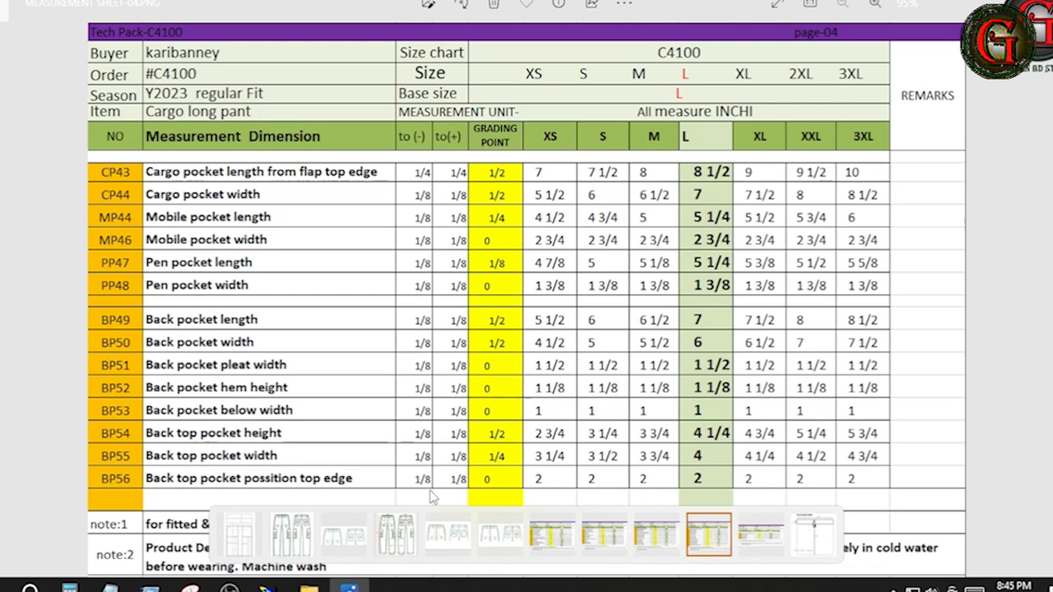
{"action": "left_click", "coordinate": [305, 522]}
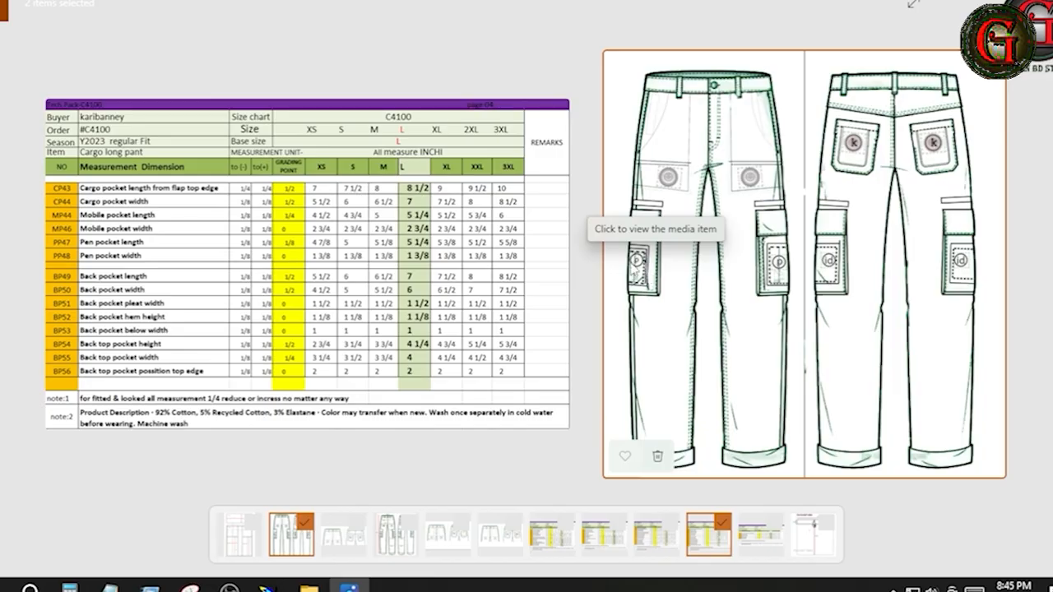
{"action": "left_click", "coordinate": [268, 589]}
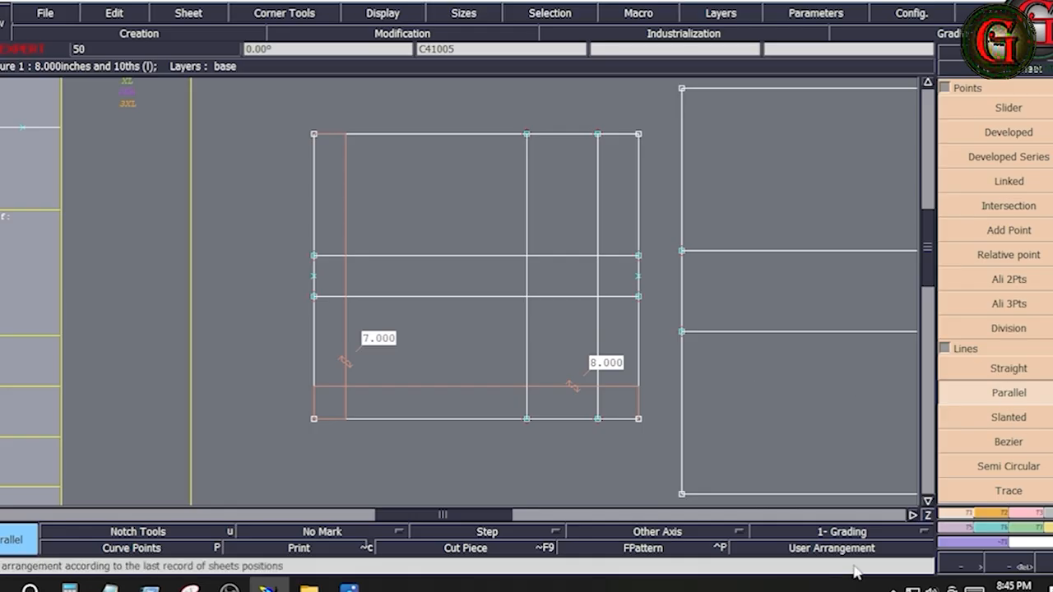
{"action": "left_click", "coordinate": [987, 392]}
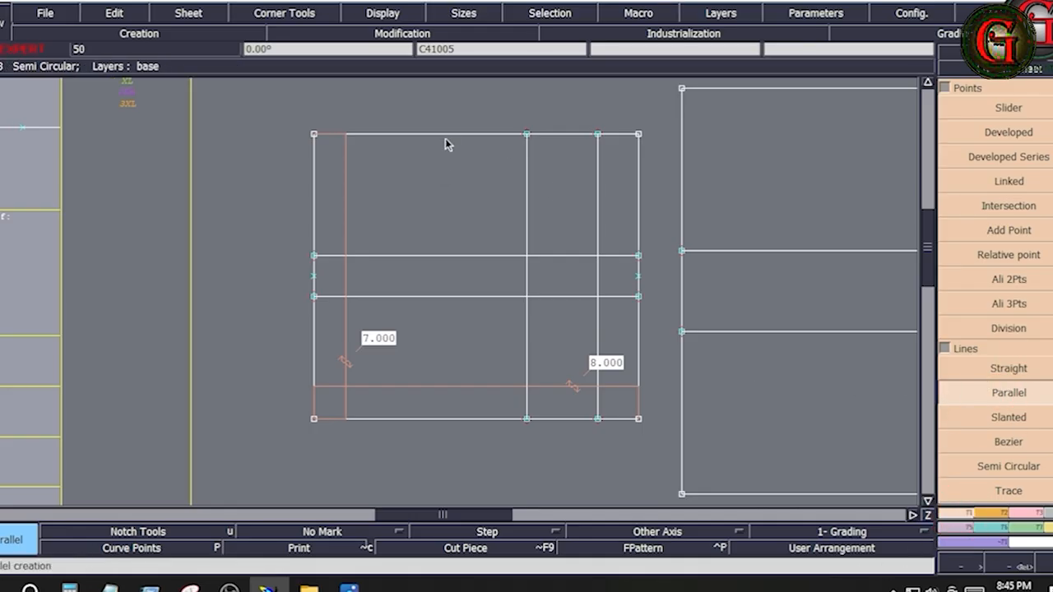
{"action": "left_click", "coordinate": [392, 133]}
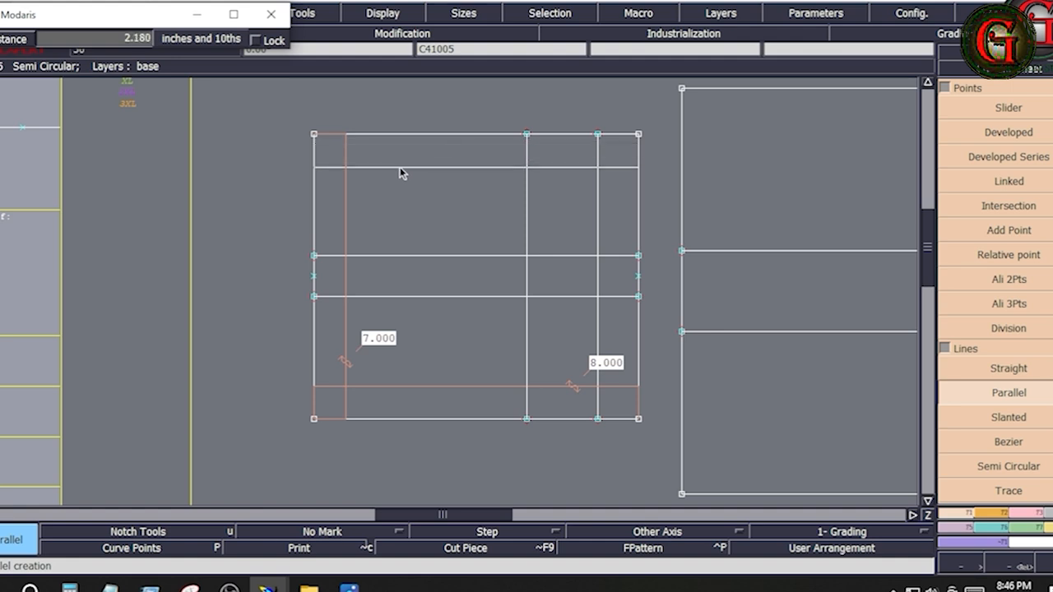
{"action": "left_click", "coordinate": [399, 167]}
{"action": "key", "text": "ctrl+z"}
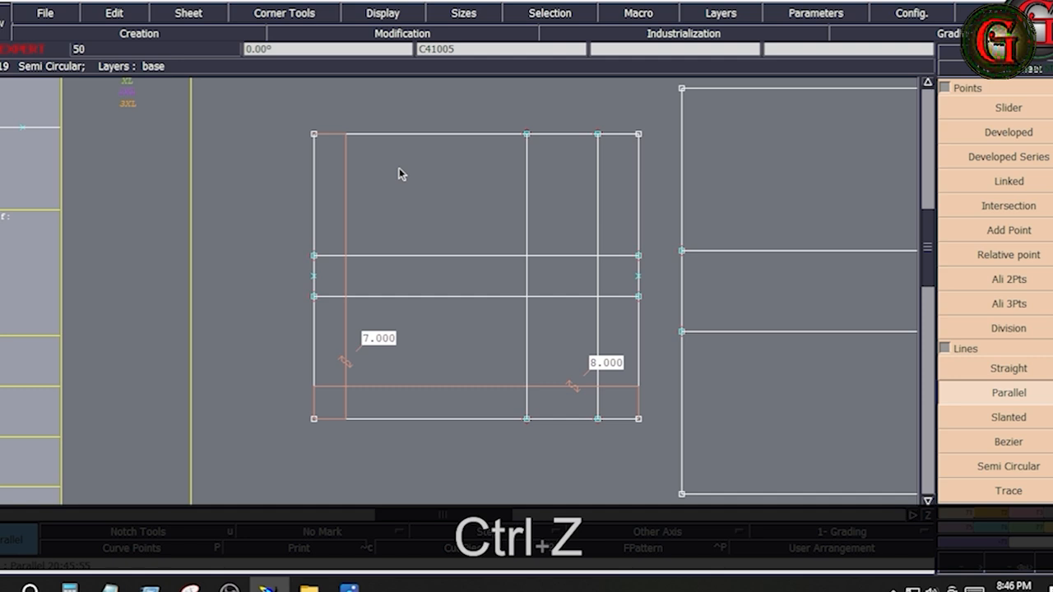
Step: Create lines parallel to the first rectangle's upper, left and lower edges, each 0.375 inch inside the rectangle
{"action": "key", "text": "Down"}
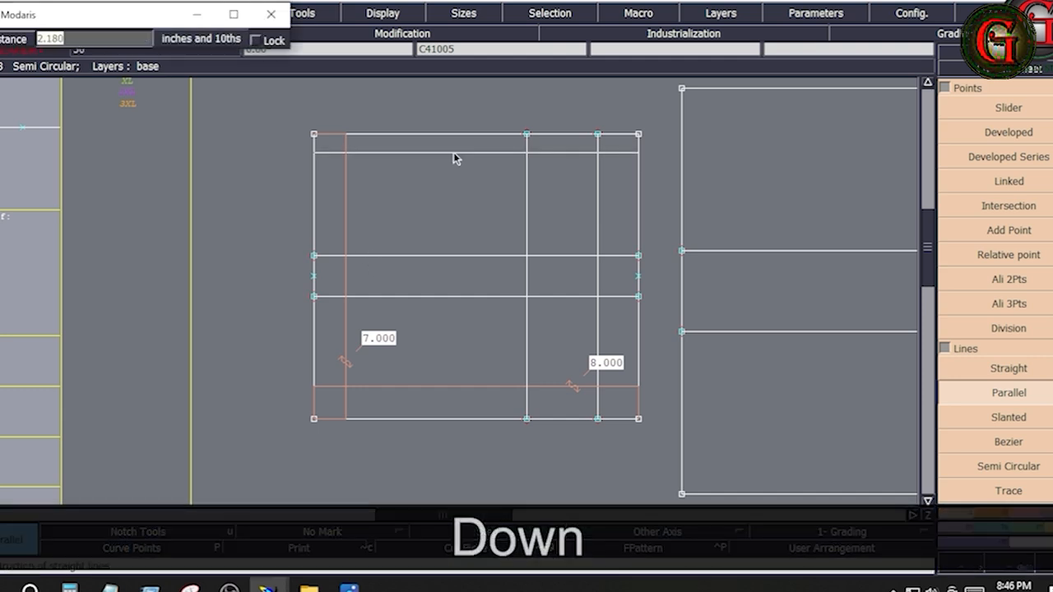
{"action": "type", "text": ".375"}
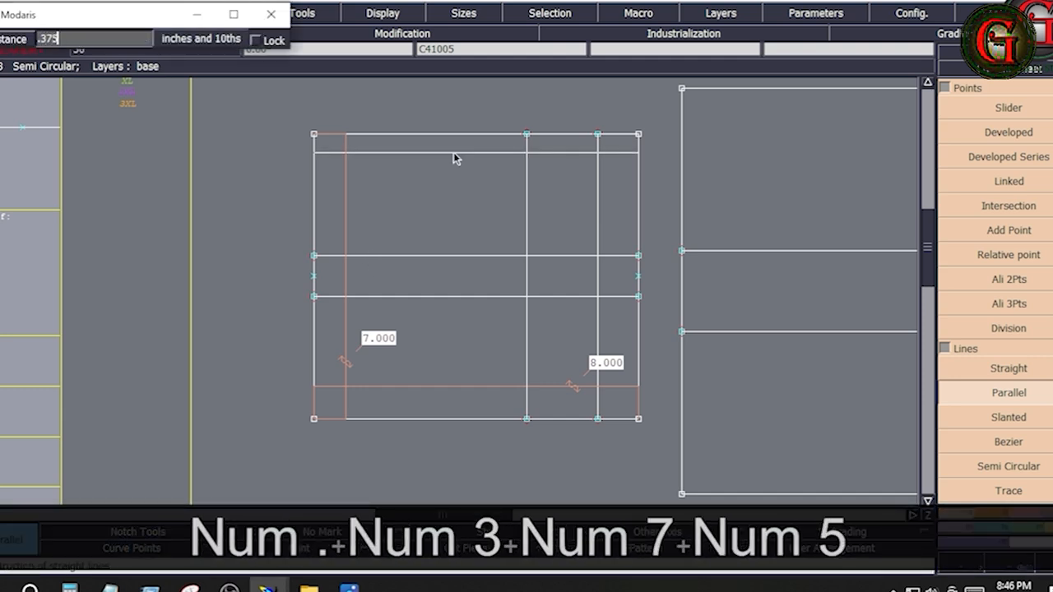
{"action": "key", "text": "Return"}
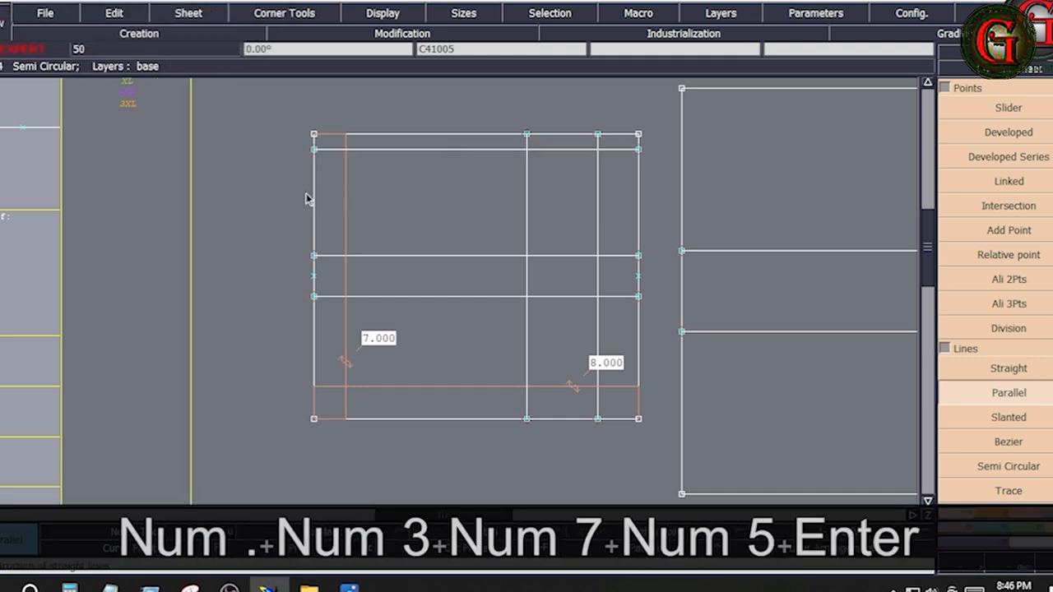
{"action": "left_click", "coordinate": [313, 203]}
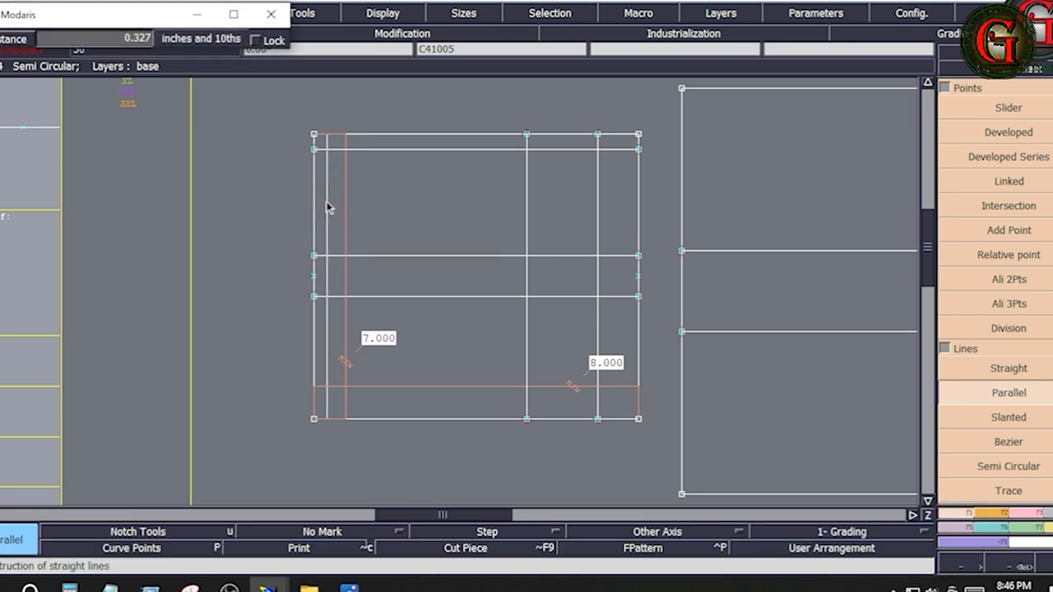
{"action": "key", "text": "Down"}
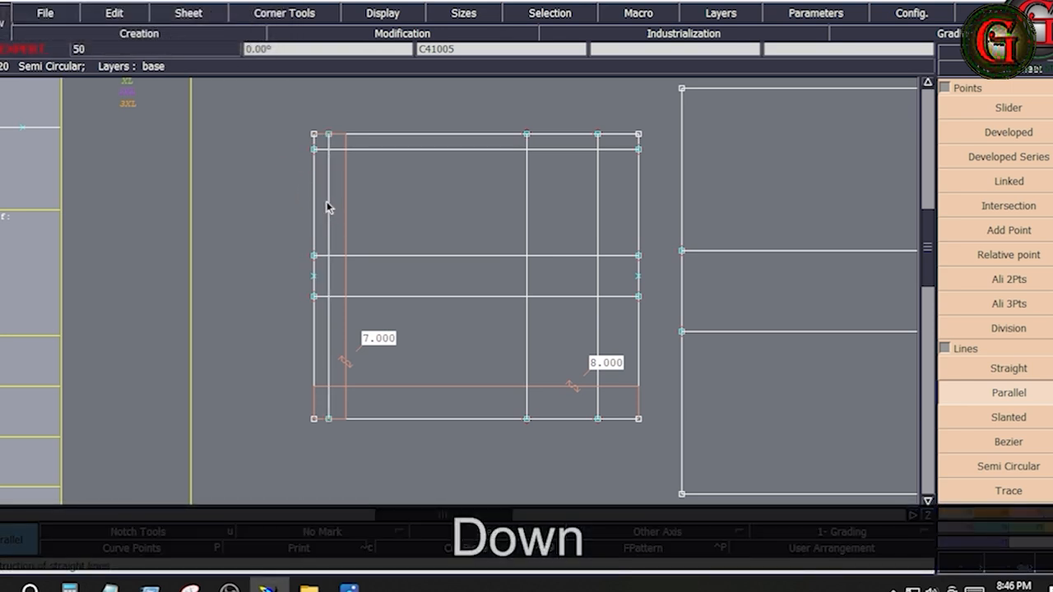
{"action": "left_click", "coordinate": [414, 419]}
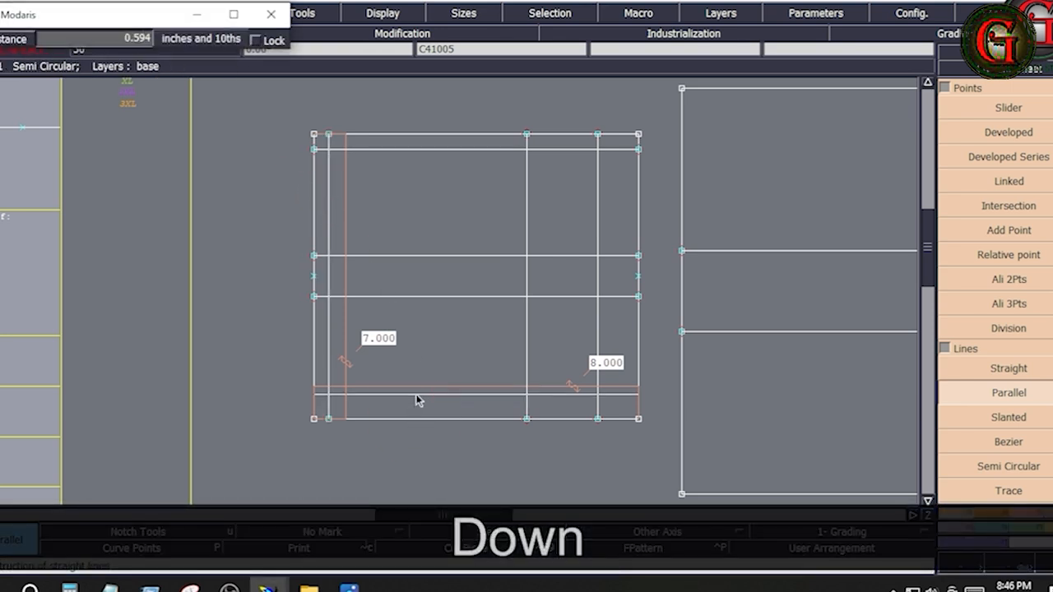
{"action": "key", "text": "Down"}
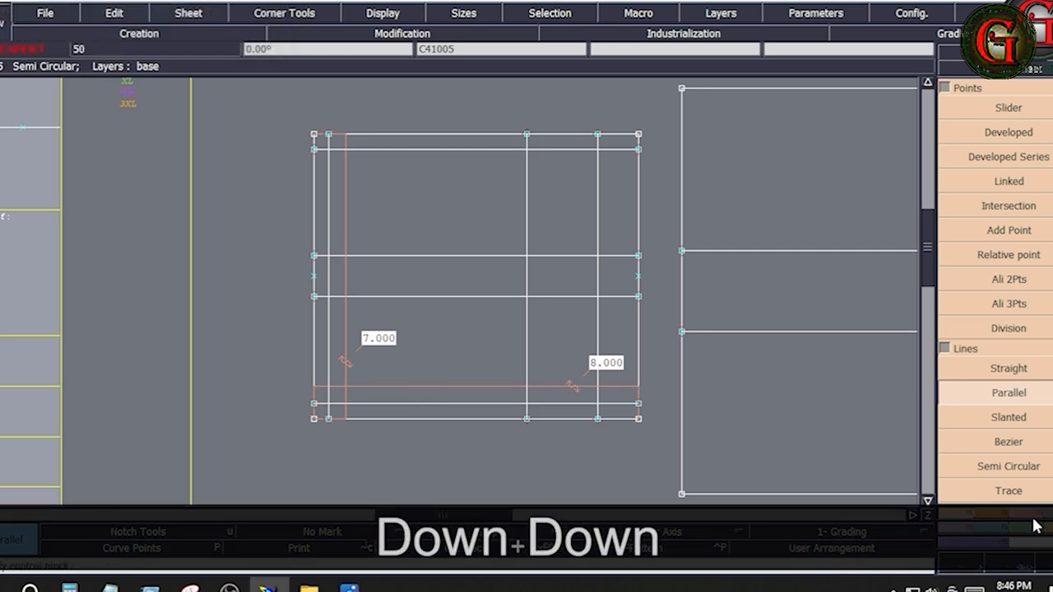
Step: Trim the first rectangle's left inset line to meet the lower and upper inset lines using Adjust 2 Lines
{"action": "left_click", "coordinate": [1031, 514]}
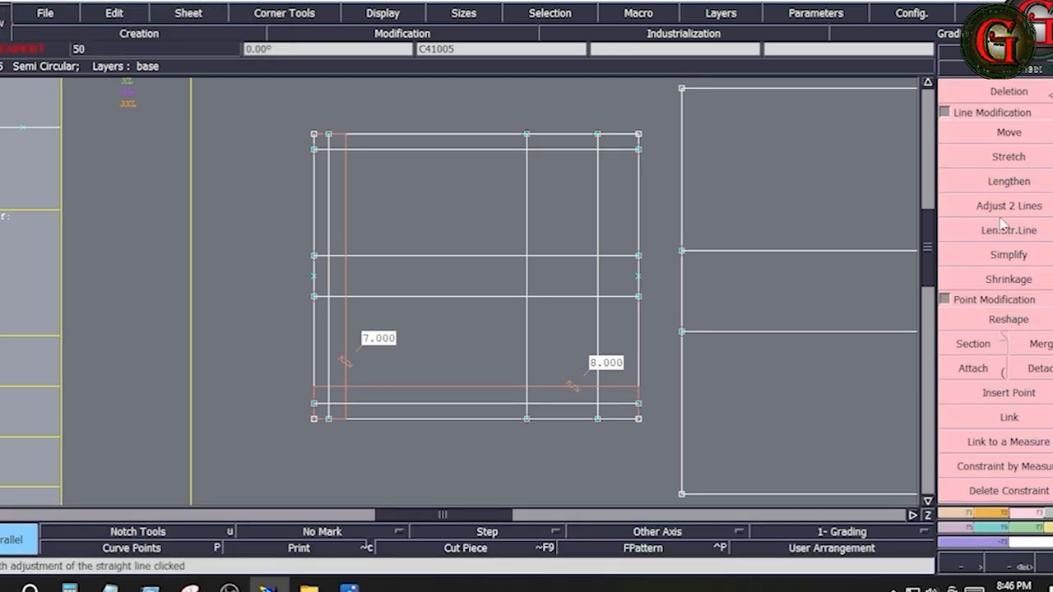
{"action": "left_click", "coordinate": [1007, 206]}
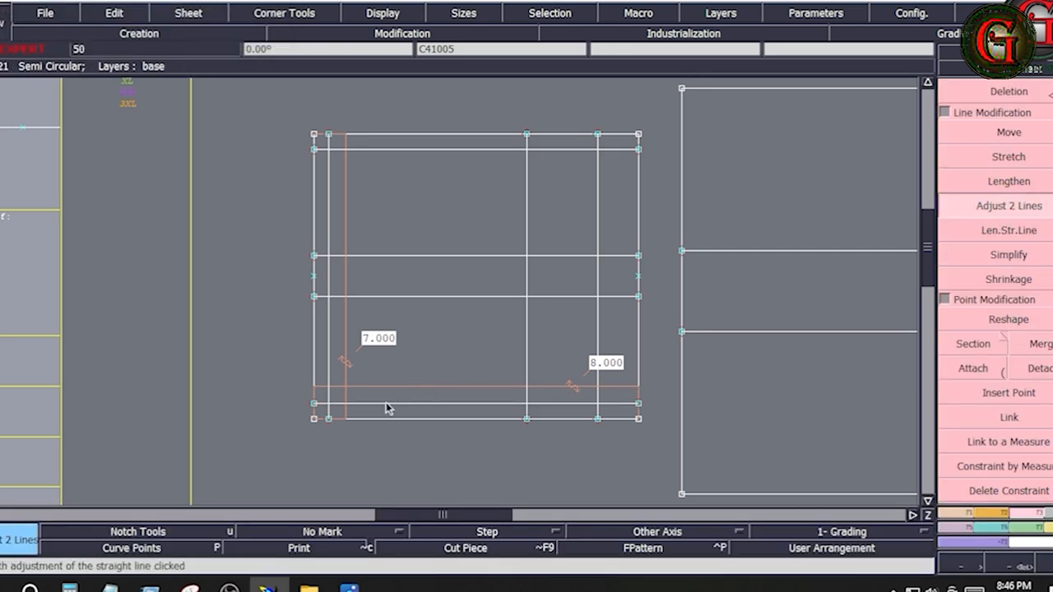
{"action": "left_click", "coordinate": [328, 369]}
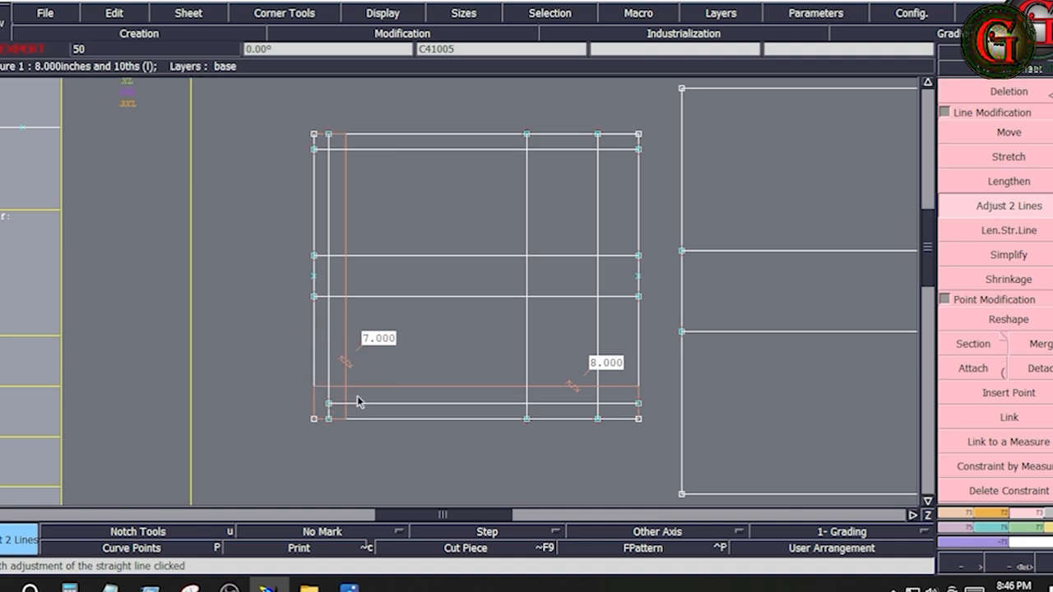
{"action": "left_click", "coordinate": [332, 162]}
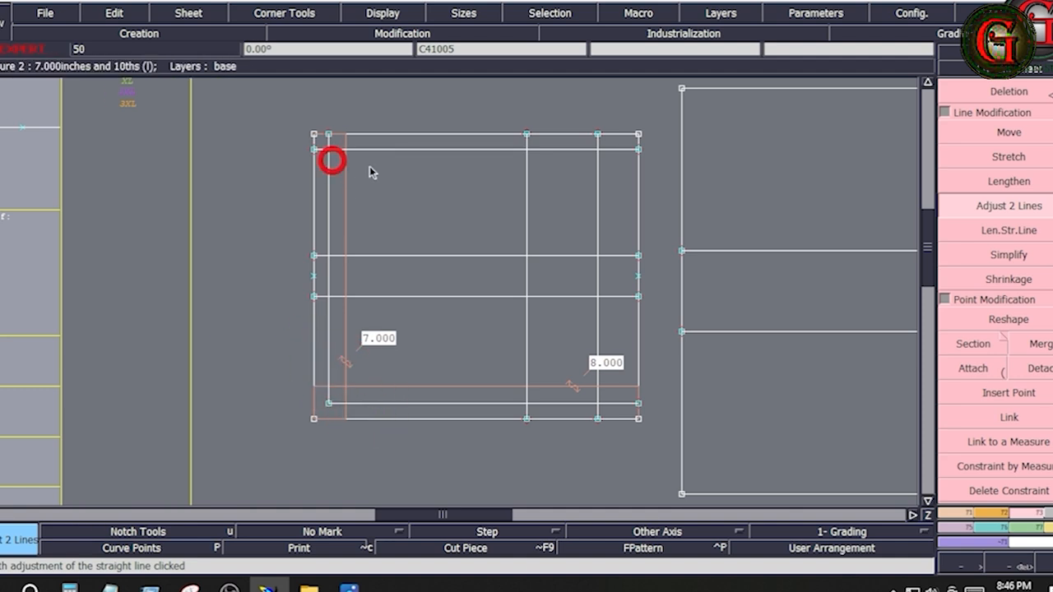
{"action": "left_click", "coordinate": [383, 150]}
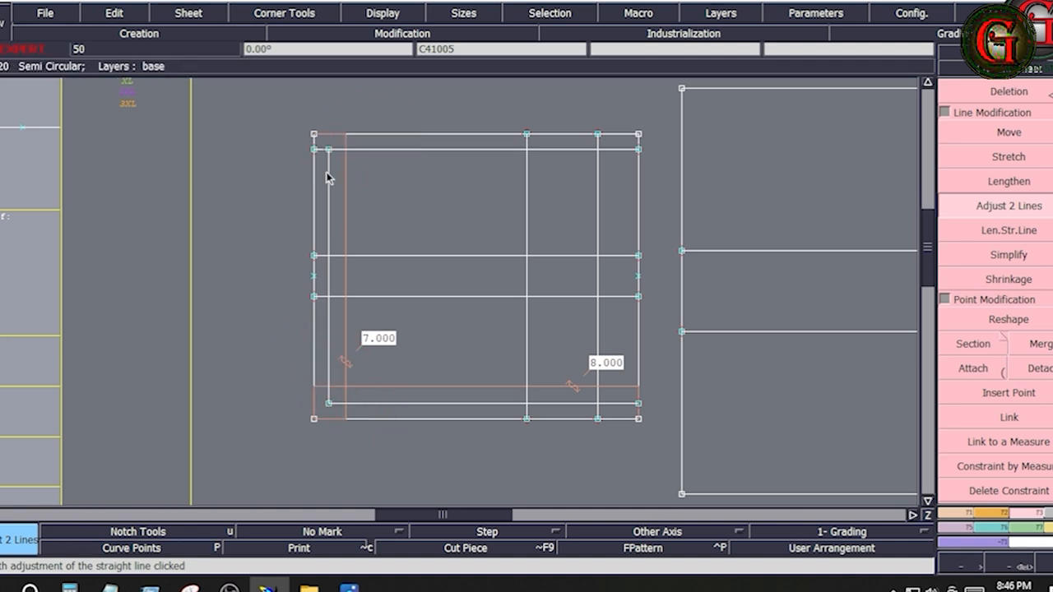
Step: Trim the upper and lower inset lines between the left inset line and the vertical line 5.25 inches inside the rectangle
{"action": "left_click", "coordinate": [328, 177]}
{"action": "left_click", "coordinate": [524, 169]}
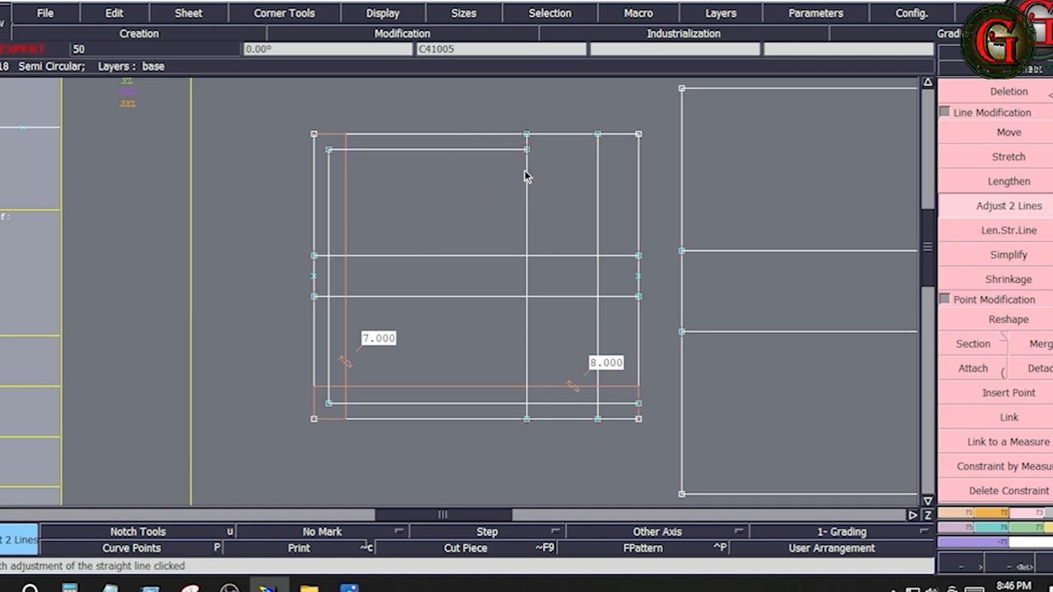
{"action": "left_click", "coordinate": [505, 400]}
{"action": "left_click", "coordinate": [528, 374]}
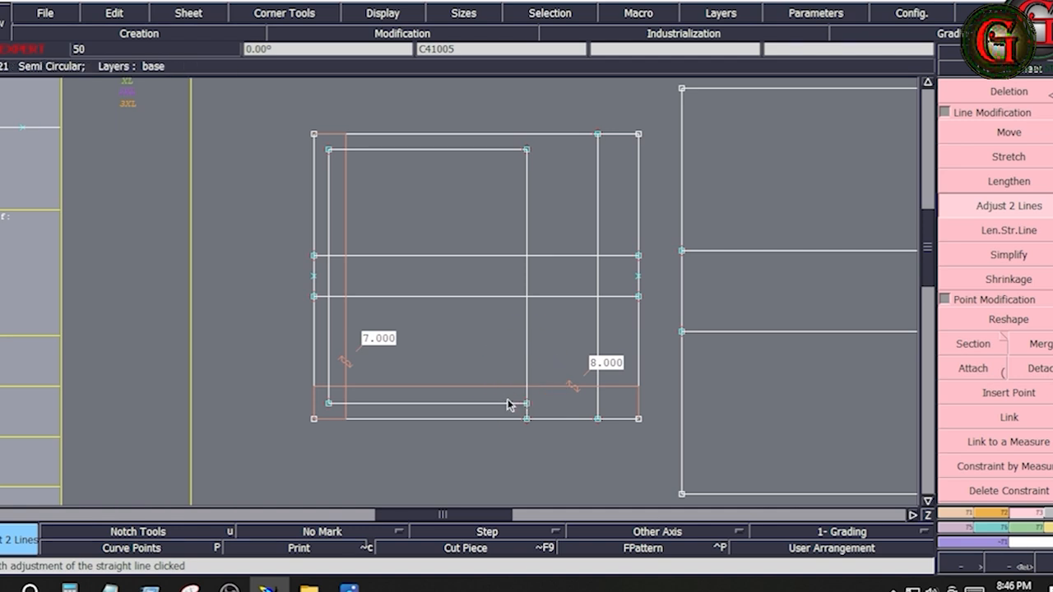
{"action": "left_click", "coordinate": [507, 402]}
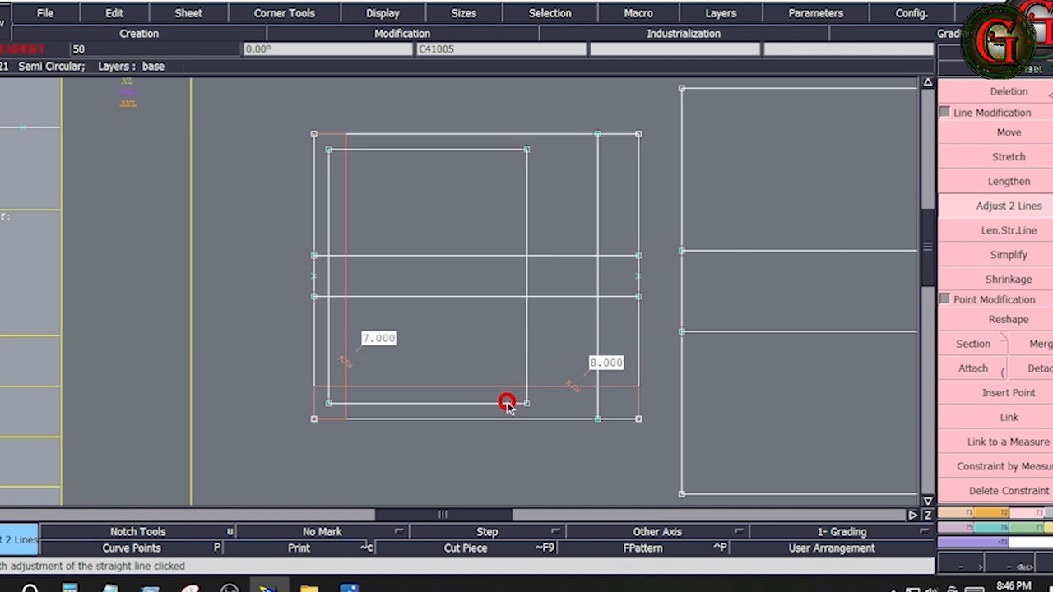
Step: Cut the inner box's right vertical at the lower middle line and redraw its upper part from the box's upper corner with Bezier
{"action": "left_click", "coordinate": [526, 316]}
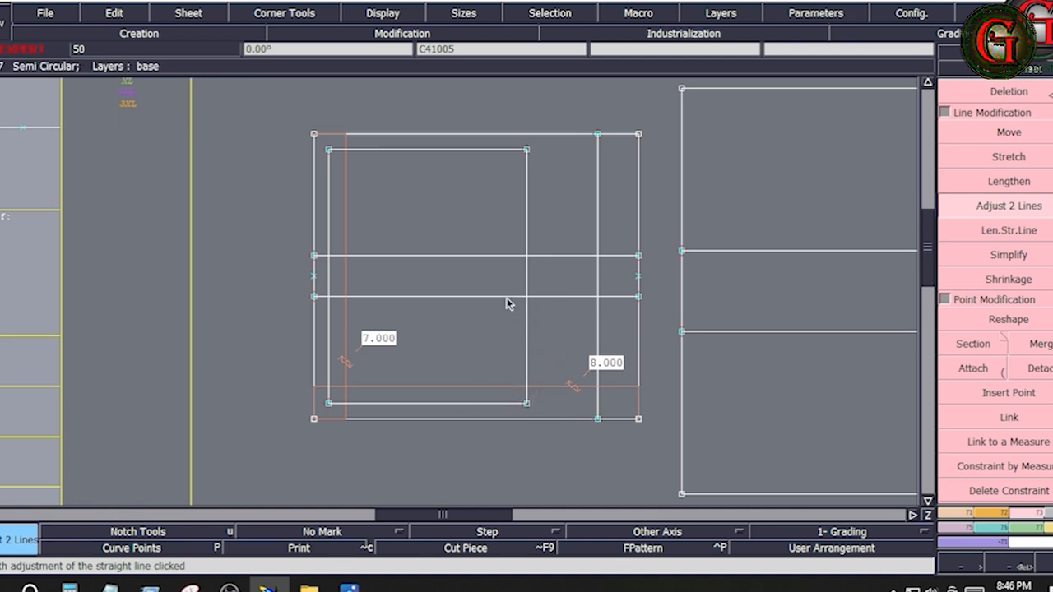
{"action": "left_click", "coordinate": [506, 297]}
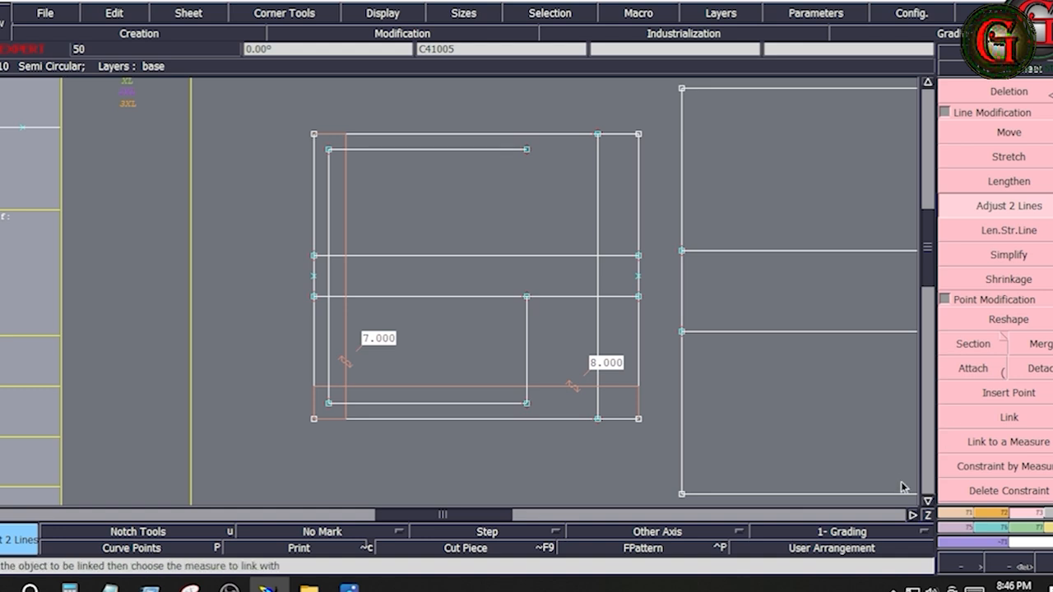
{"action": "left_click", "coordinate": [951, 514]}
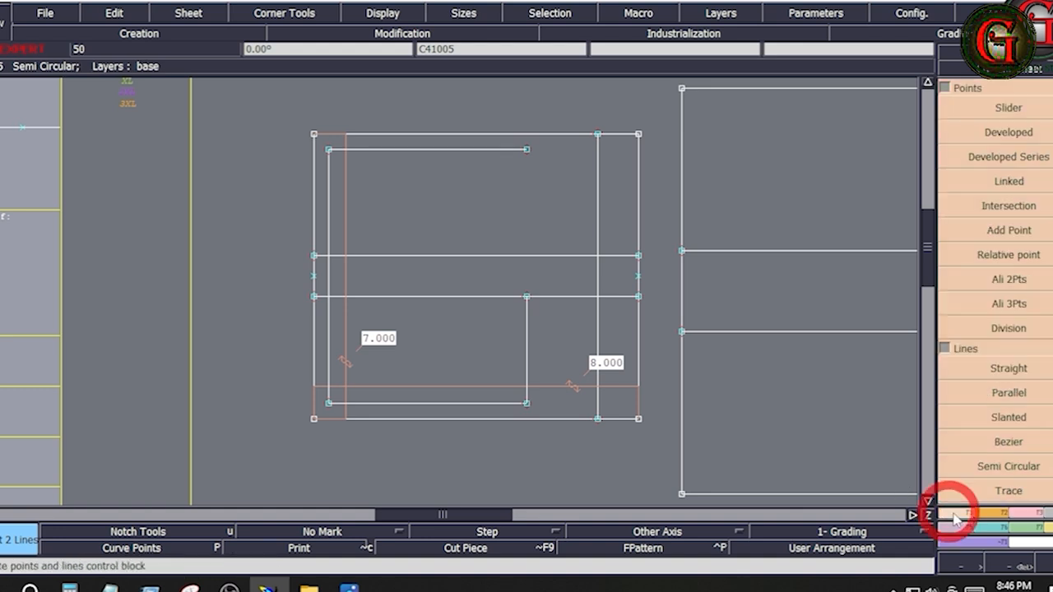
{"action": "left_click", "coordinate": [1009, 441]}
{"action": "left_click", "coordinate": [527, 150]}
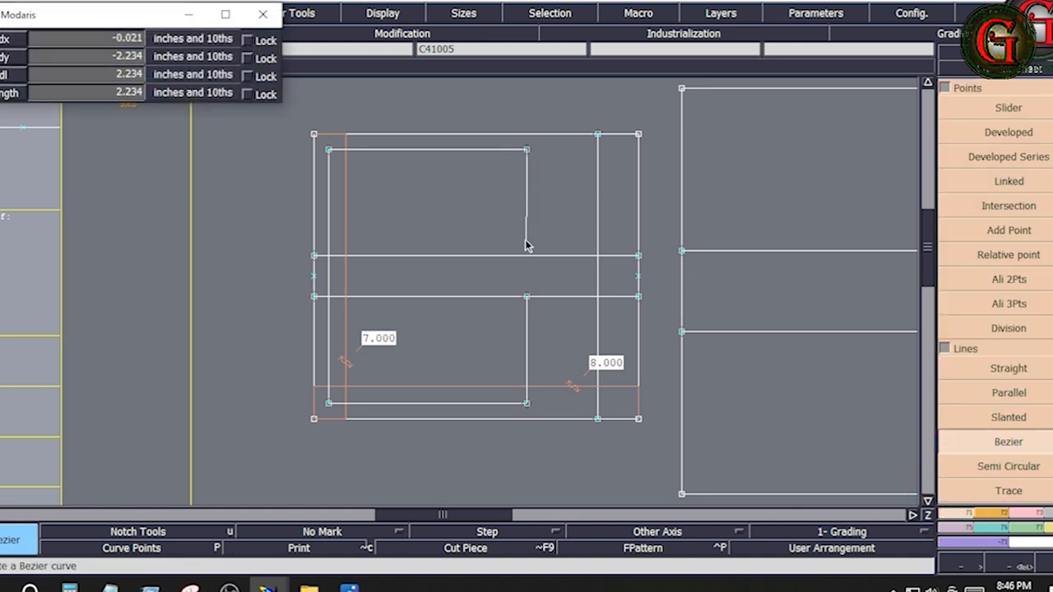
{"action": "left_click", "coordinate": [527, 296], "text": "ctrl"}
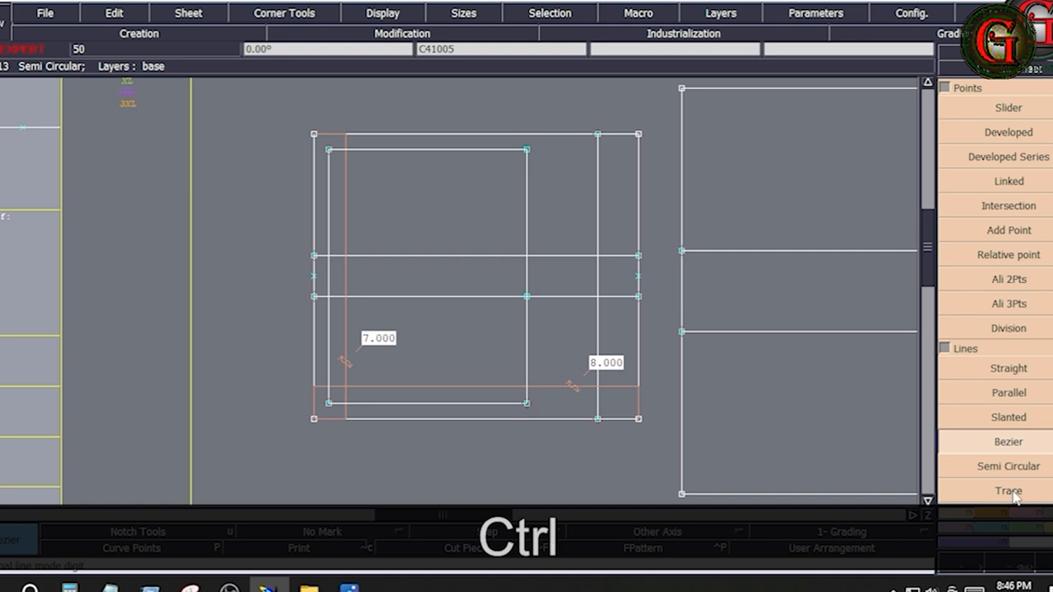
Step: Trim the redrawn upper part of the inner box's right vertical at the upper middle line
{"action": "left_click", "coordinate": [1018, 523]}
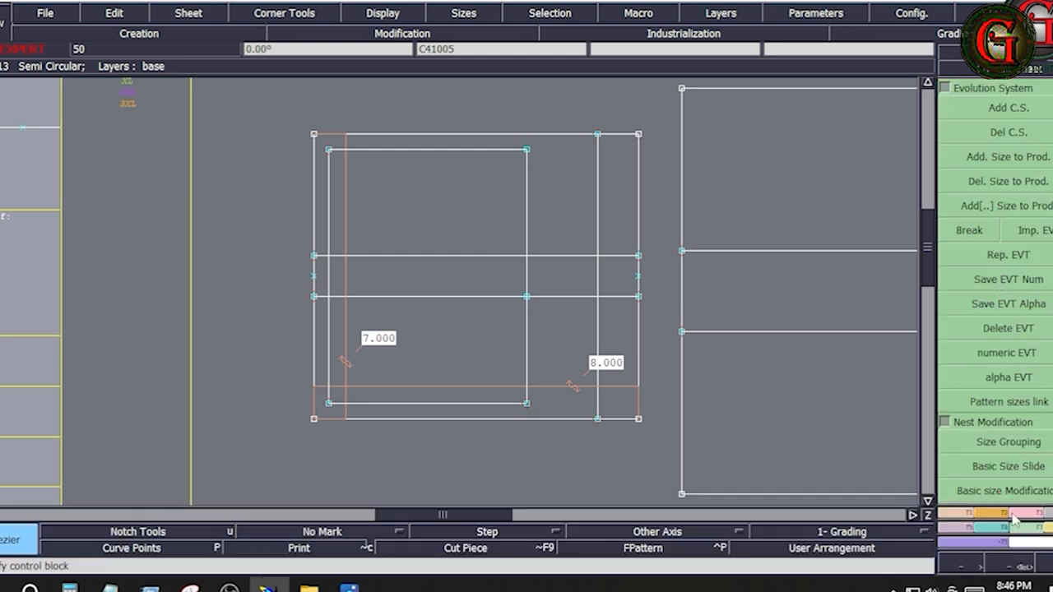
{"action": "left_click", "coordinate": [1030, 514]}
{"action": "left_click", "coordinate": [1002, 206]}
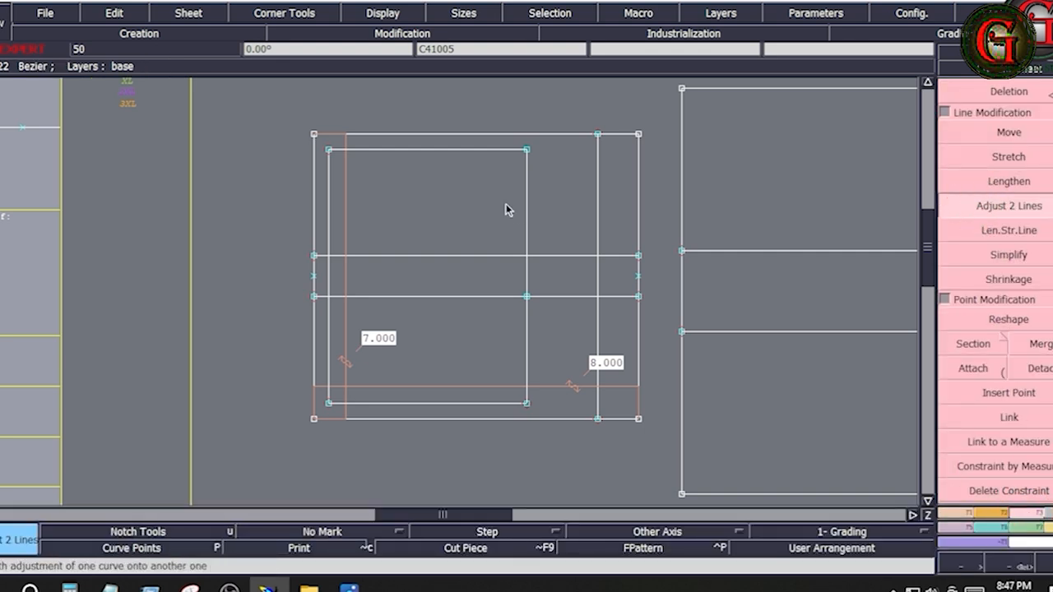
{"action": "left_click", "coordinate": [528, 204]}
{"action": "left_click", "coordinate": [540, 255]}
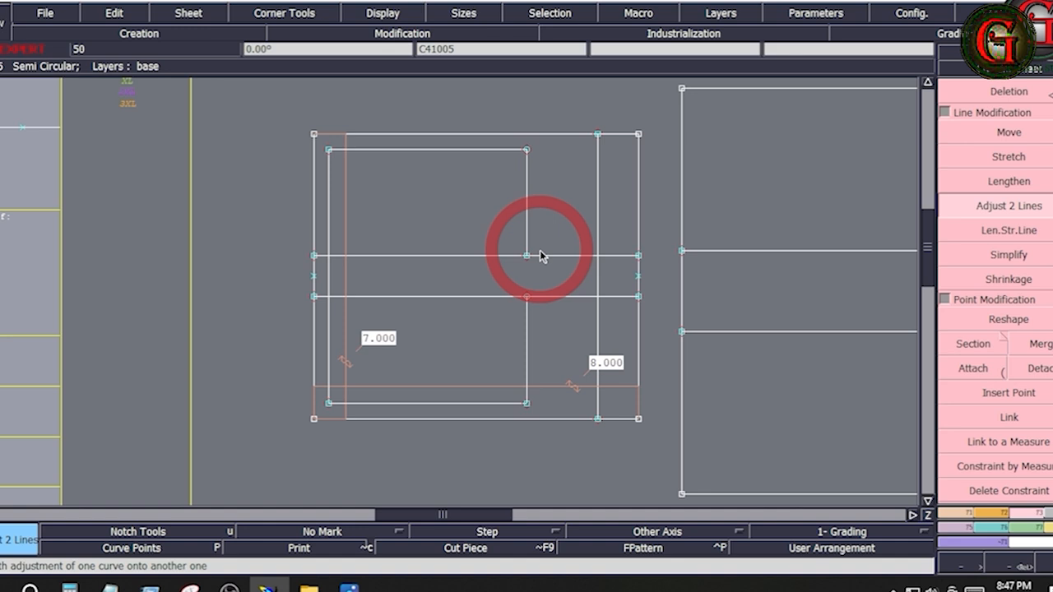
Step: Cut the left inset line at the upper middle line and draw a new line from there to the lower inset corner
{"action": "left_click", "coordinate": [327, 229]}
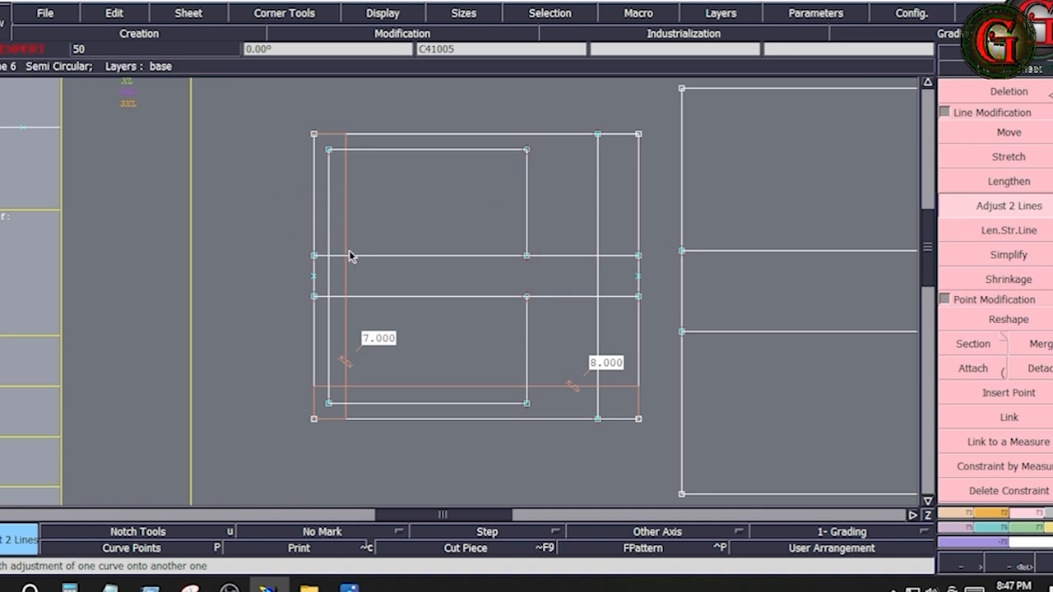
{"action": "left_click", "coordinate": [352, 251]}
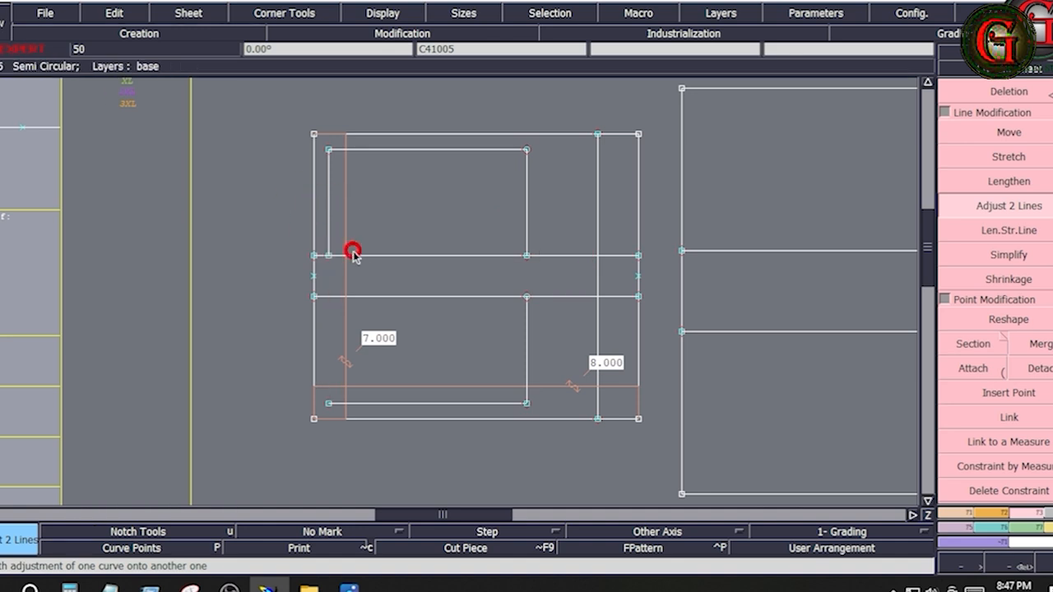
{"action": "left_click", "coordinate": [961, 514]}
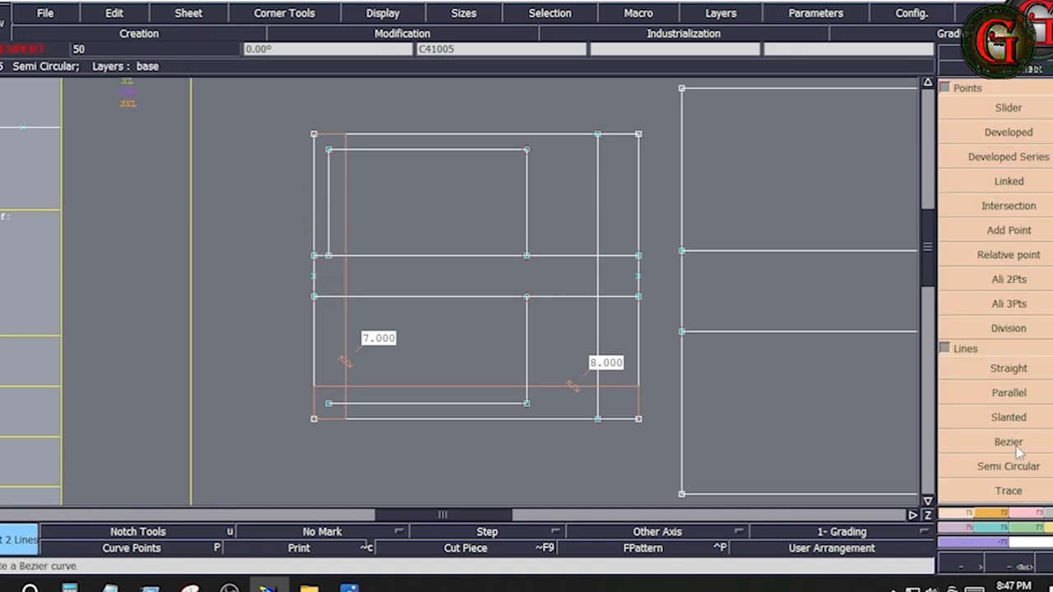
{"action": "left_click", "coordinate": [1009, 442]}
{"action": "left_click", "coordinate": [328, 256], "text": "ctrl"}
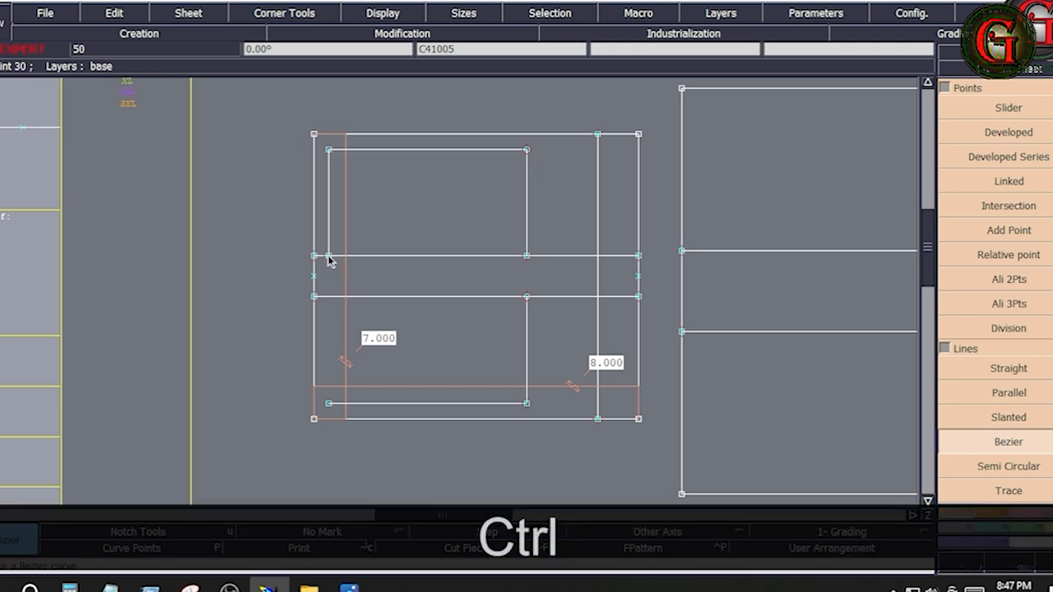
{"action": "left_click", "coordinate": [329, 403], "text": "ctrl"}
Step: Trim the newly drawn lower left inset line at the lower middle line using Adjust 2 Lines
{"action": "left_click", "coordinate": [1019, 513]}
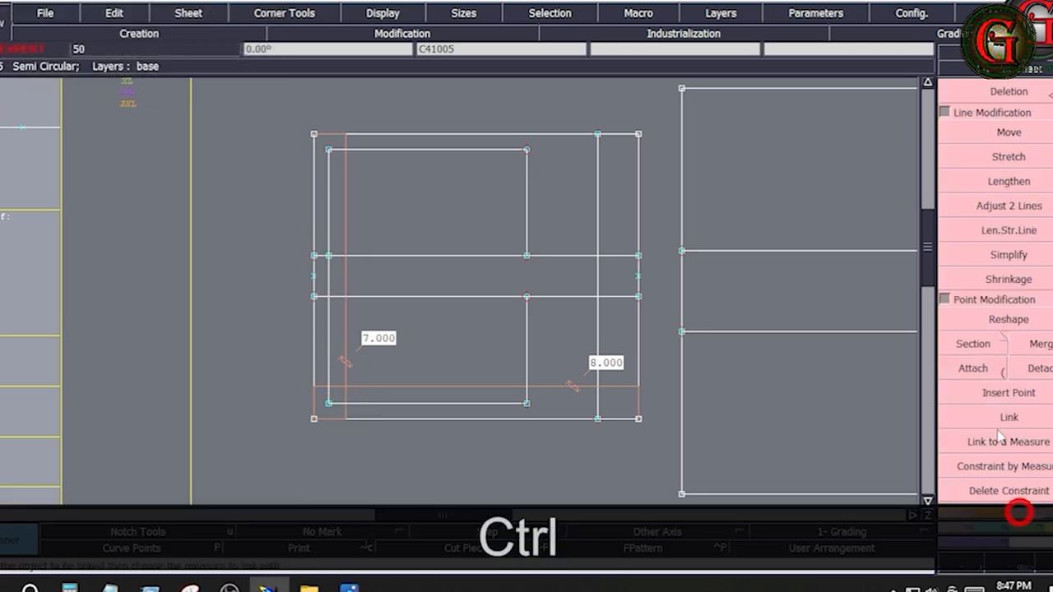
{"action": "left_click", "coordinate": [1009, 206]}
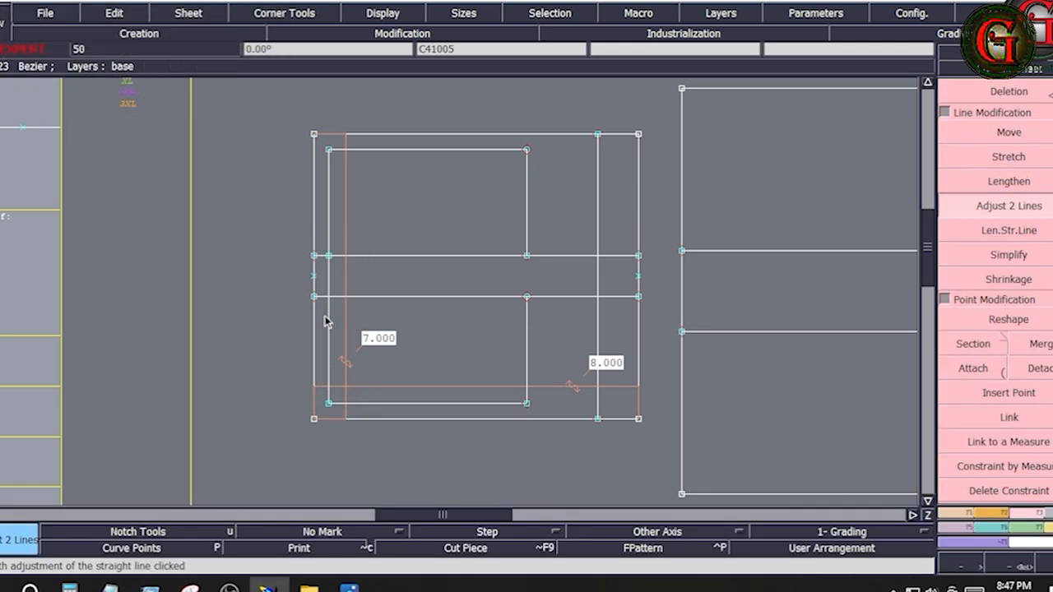
{"action": "left_click", "coordinate": [326, 317]}
{"action": "left_click", "coordinate": [356, 299]}
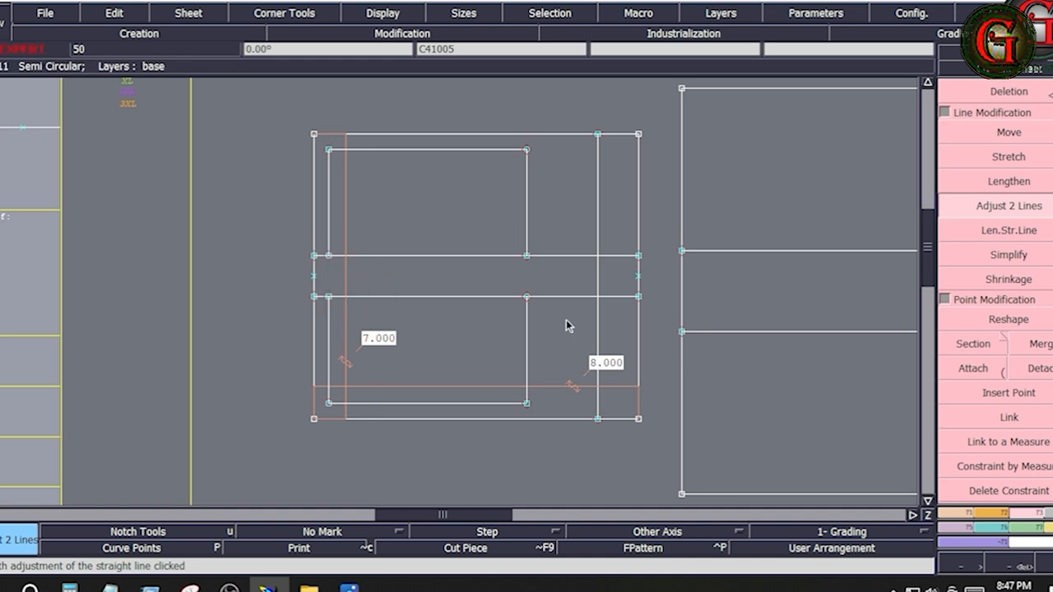
Step: Divide the left side of the lower inner box into 2 equal parts with the Division tool
{"action": "left_click", "coordinate": [956, 514]}
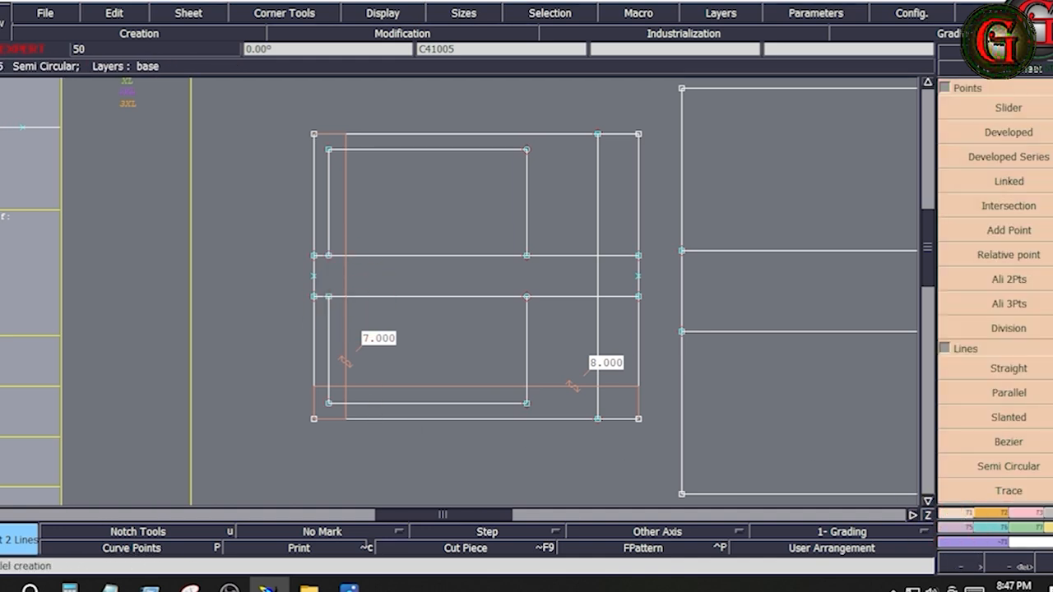
{"action": "left_click", "coordinate": [1008, 327]}
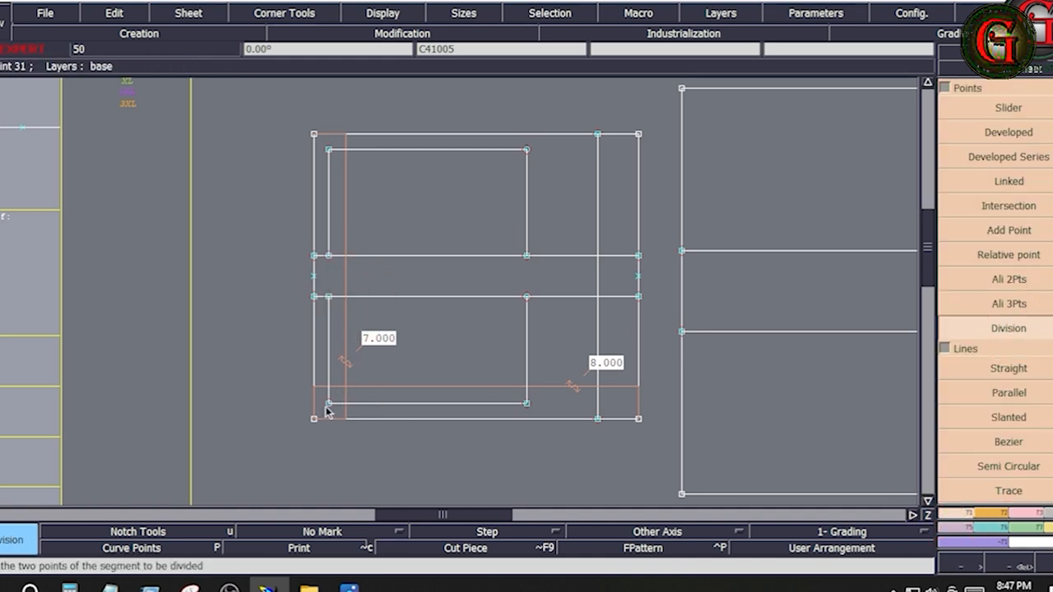
{"action": "left_click", "coordinate": [327, 405]}
{"action": "left_click", "coordinate": [328, 299]}
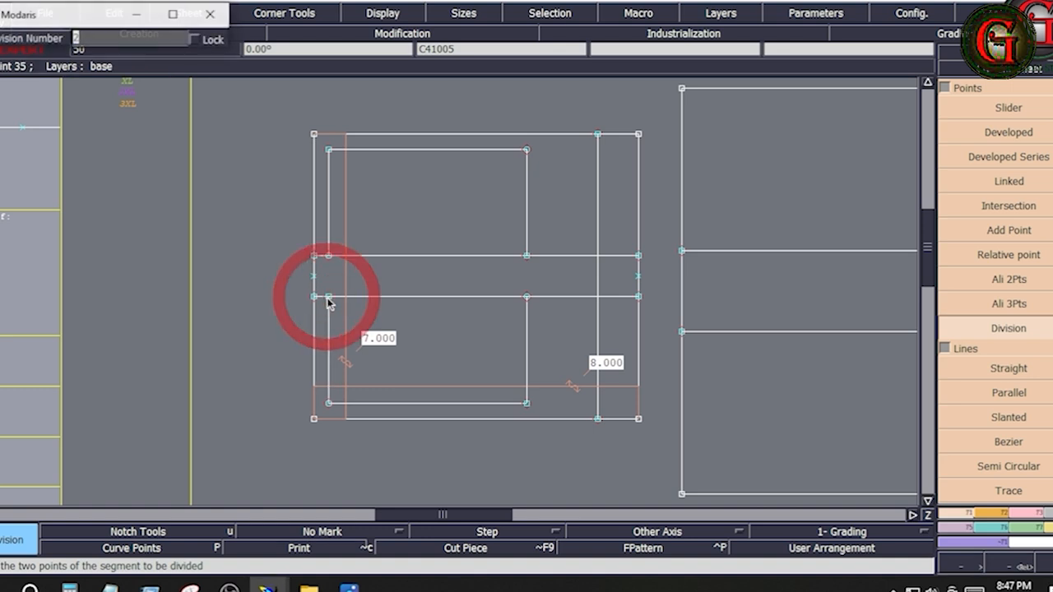
{"action": "key", "text": "Return"}
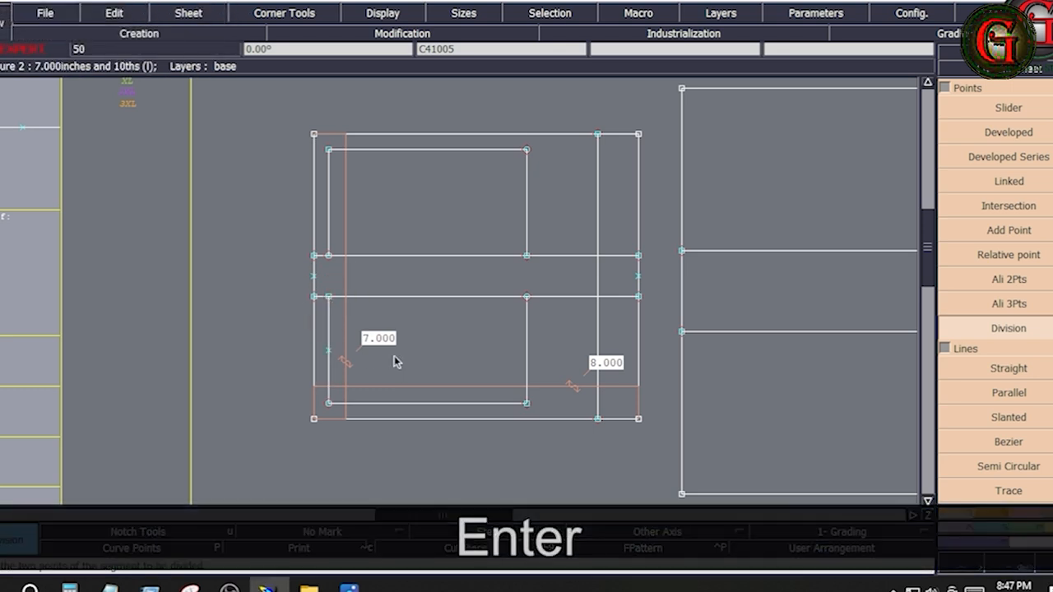
Step: Draw a horizontal line across the lower inner box from the left side's midpoint and insert its end point into the right side
{"action": "left_click", "coordinate": [987, 438]}
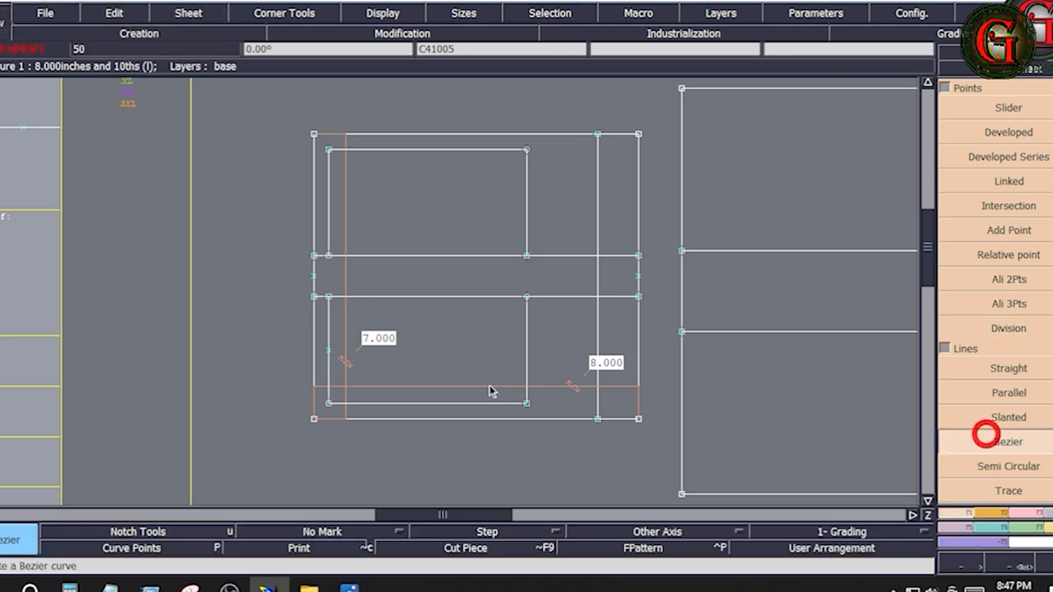
{"action": "left_click", "coordinate": [328, 354]}
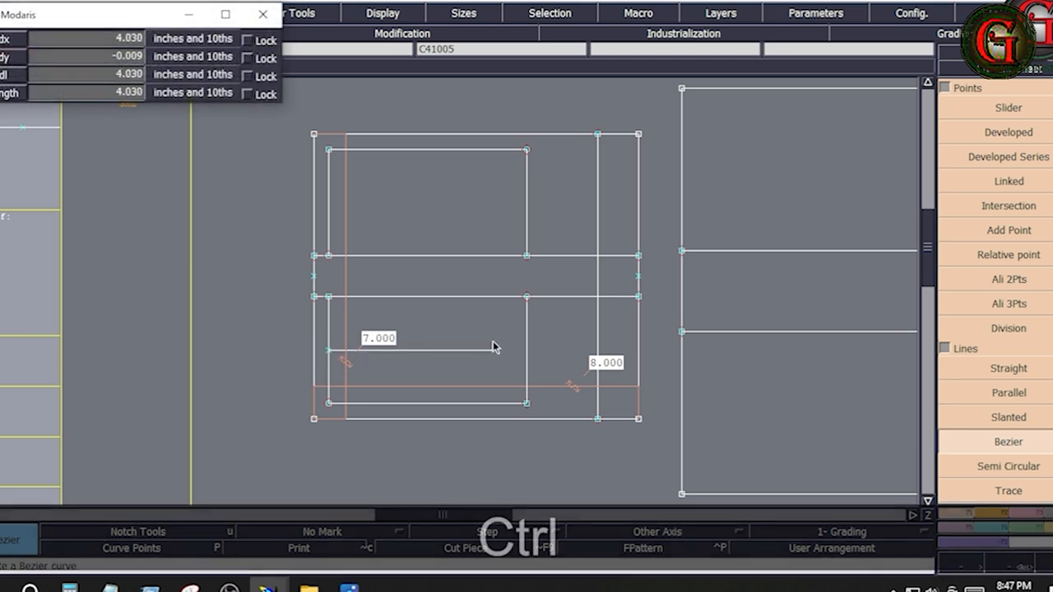
{"action": "left_click", "coordinate": [526, 351]}
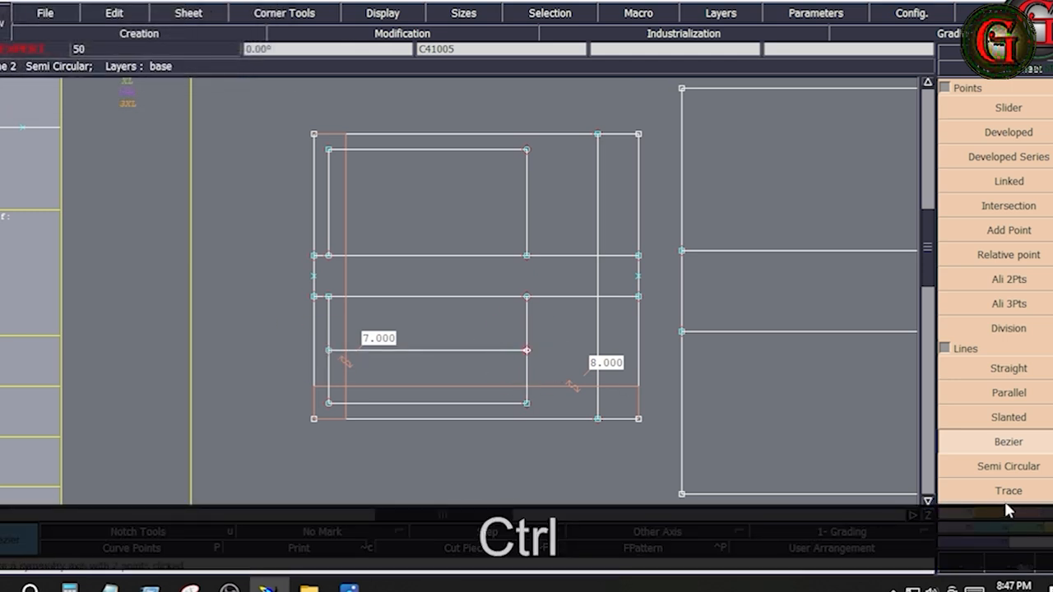
{"action": "scroll", "coordinate": [1011, 505], "scroll_direction": "down", "scroll_amount": 3}
{"action": "left_click", "coordinate": [1000, 392]}
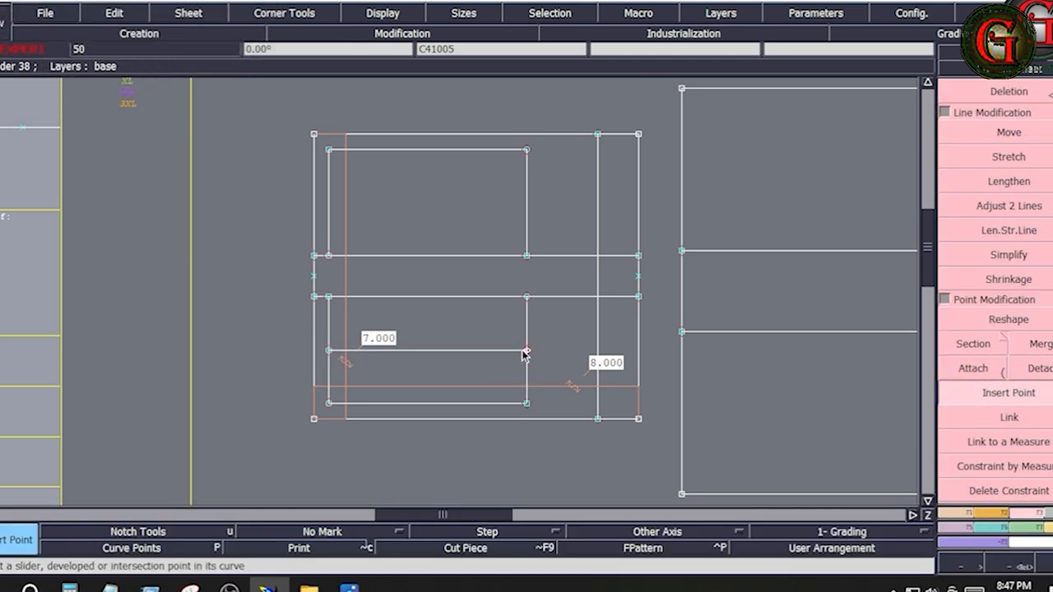
{"action": "left_click", "coordinate": [526, 350]}
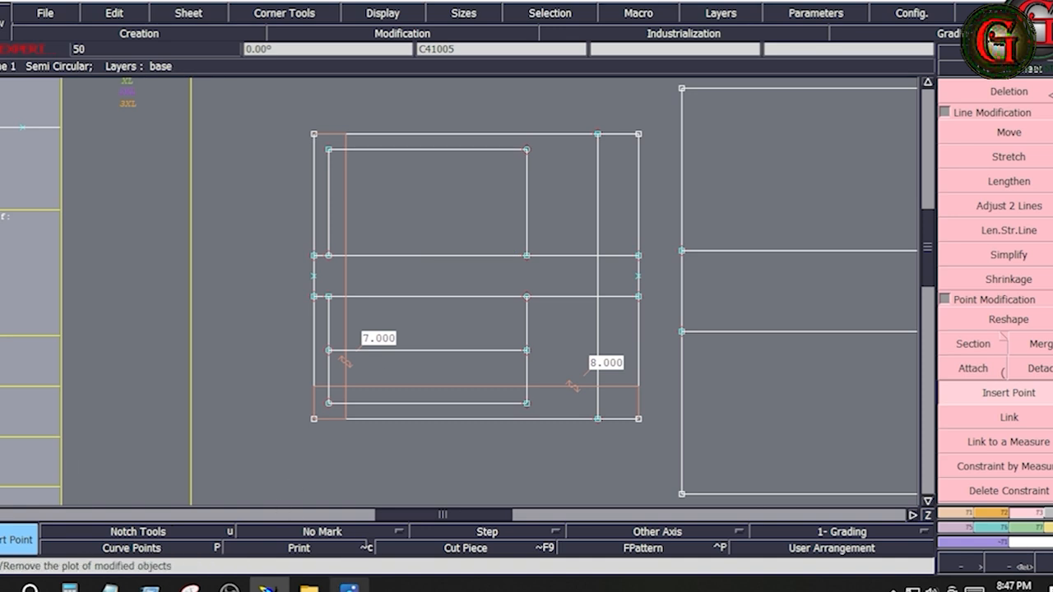
Step: Consult the tech pack image, examine the upper and lower inner boxes of the pocket, and show all pattern sheets together
{"action": "mouse_move", "coordinate": [353, 585]}
{"action": "left_click", "coordinate": [402, 505]}
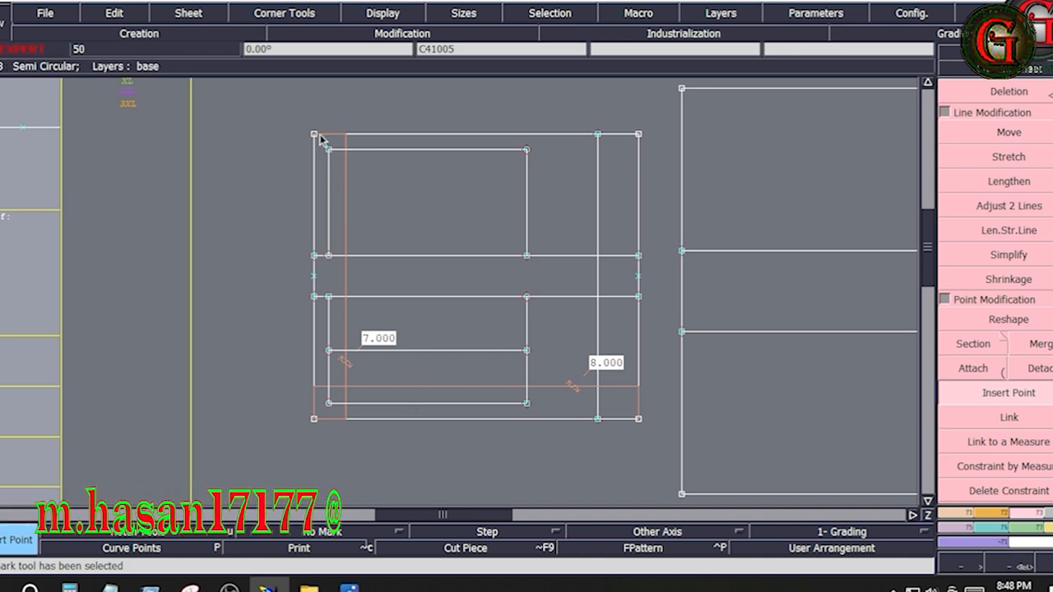
{"action": "left_click_drag", "start_coordinate": [328, 150], "coordinate": [539, 275]}
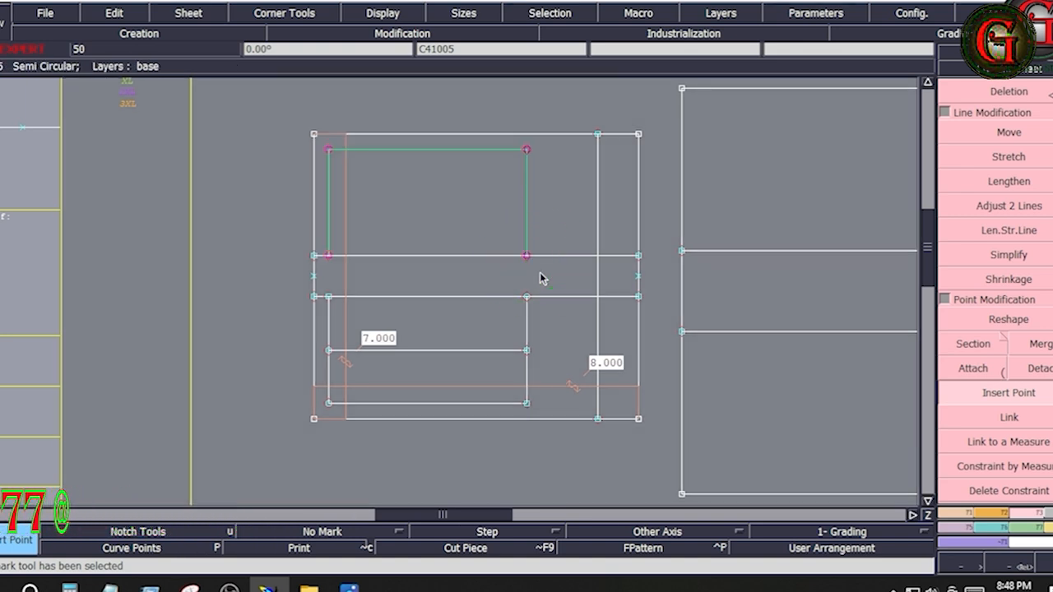
{"action": "left_click_drag", "start_coordinate": [321, 290], "coordinate": [550, 421]}
{"action": "left_click", "coordinate": [539, 449]}
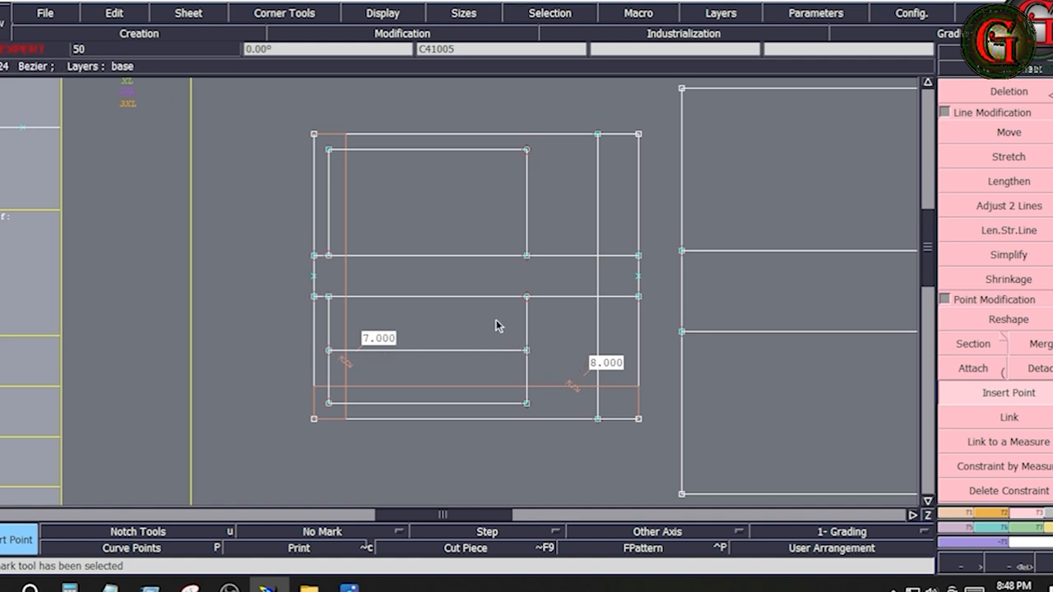
{"action": "key", "text": "j"}
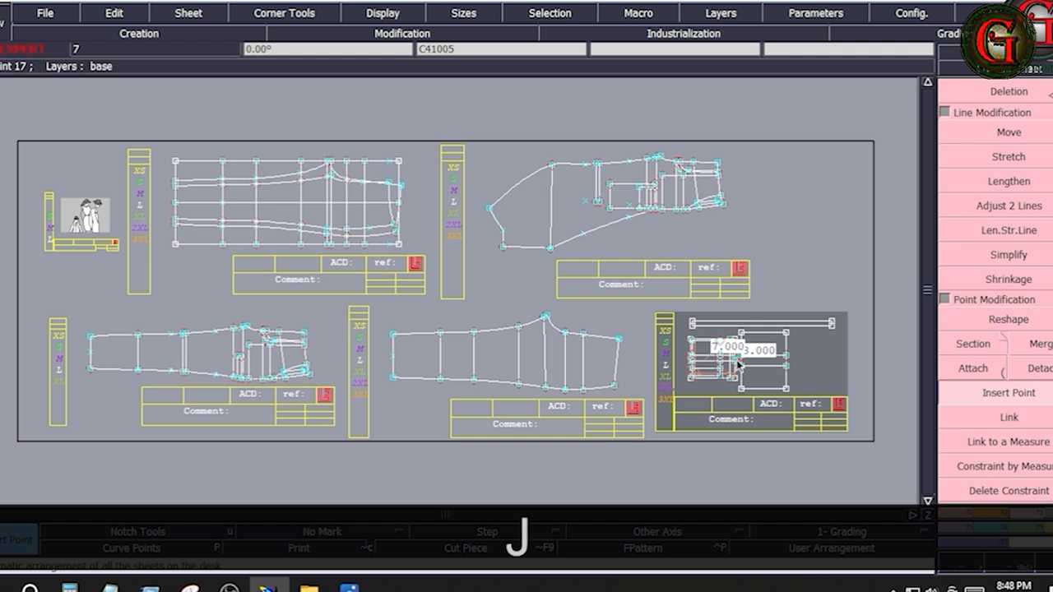
Step: Draw a vertical rectangle 2 inches wide and 7 inches high beside the pocket pieces, using a height of -7
{"action": "key", "text": "Return"}
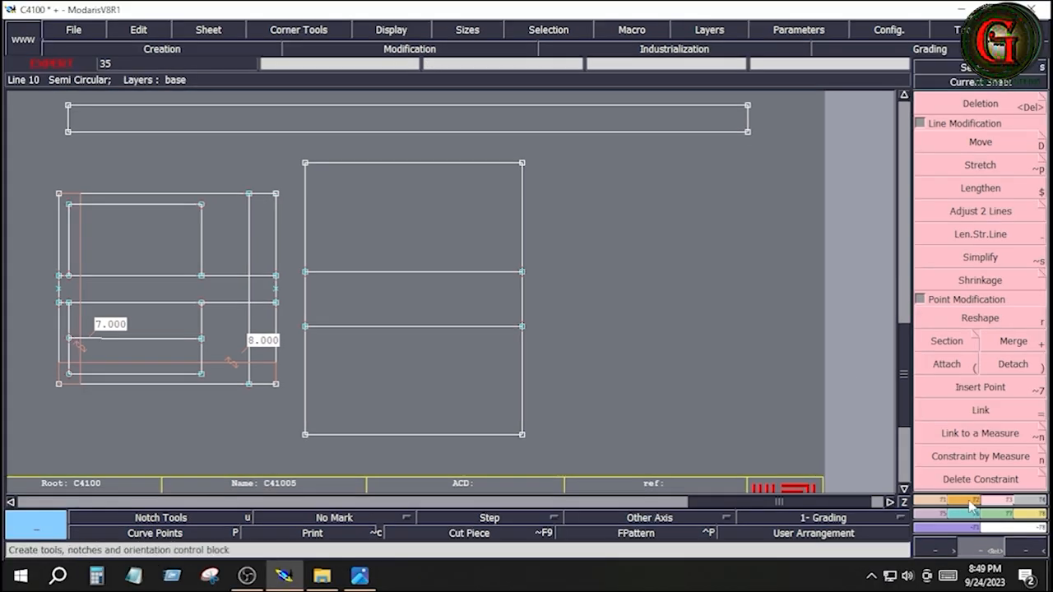
{"action": "left_click", "coordinate": [972, 501]}
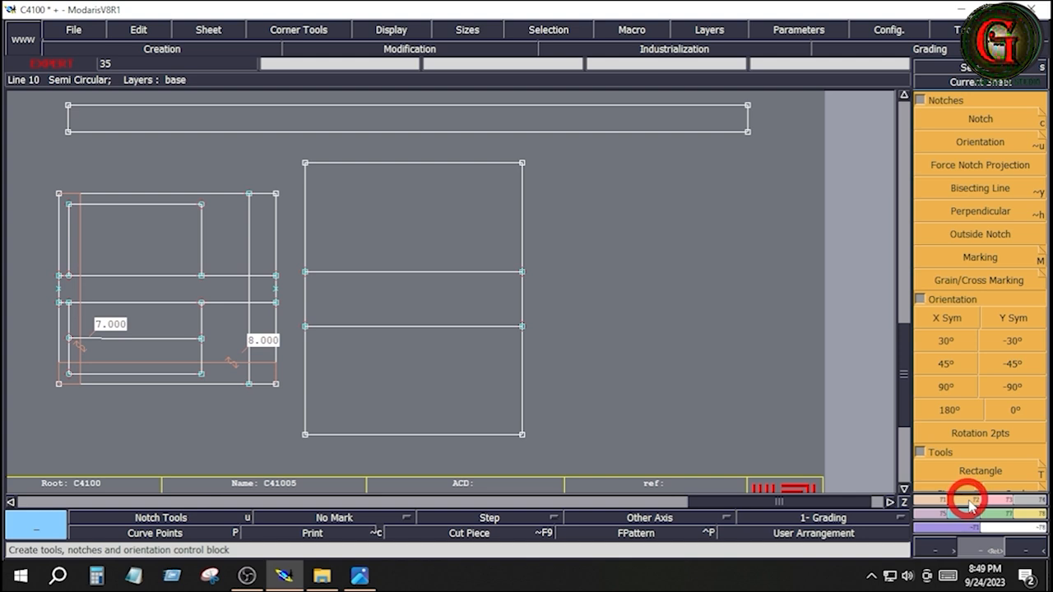
{"action": "left_click", "coordinate": [980, 471]}
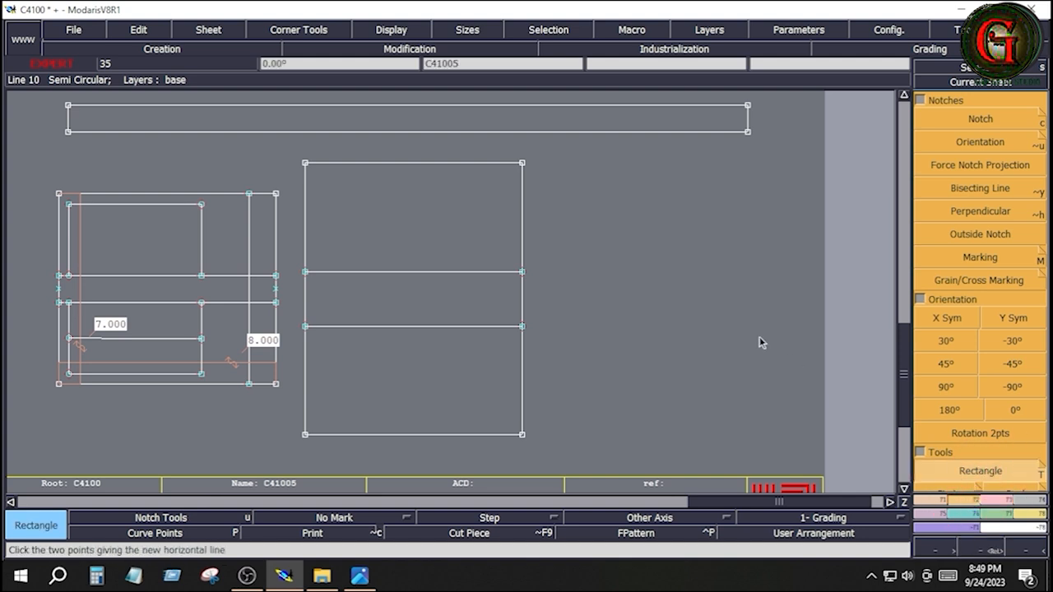
{"action": "left_click_drag", "start_coordinate": [615, 183], "coordinate": [645, 374]}
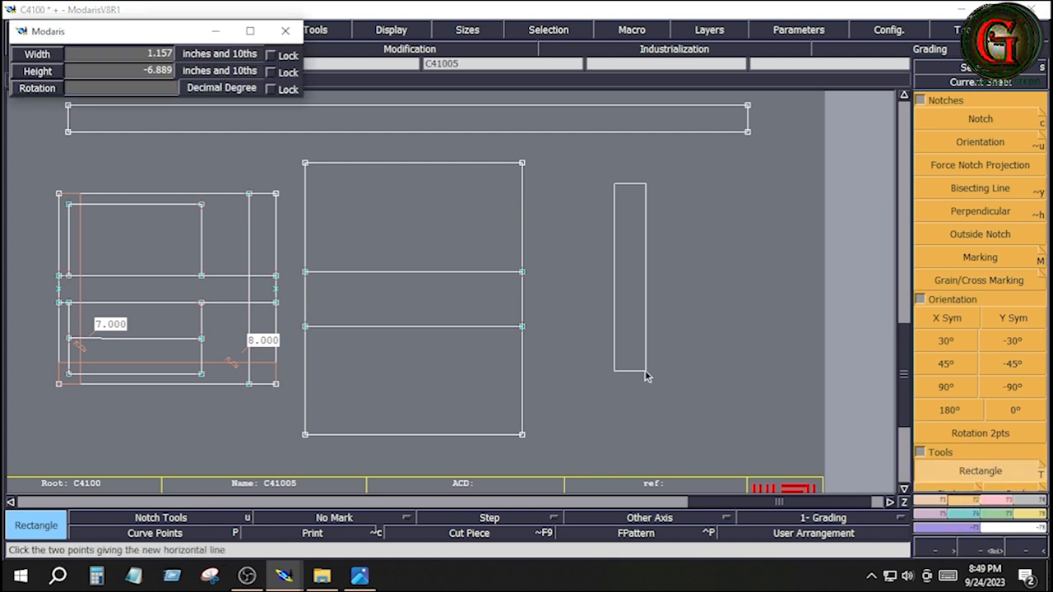
{"action": "key", "text": "Down"}
{"action": "type", "text": "2"}
{"action": "key", "text": "Down"}
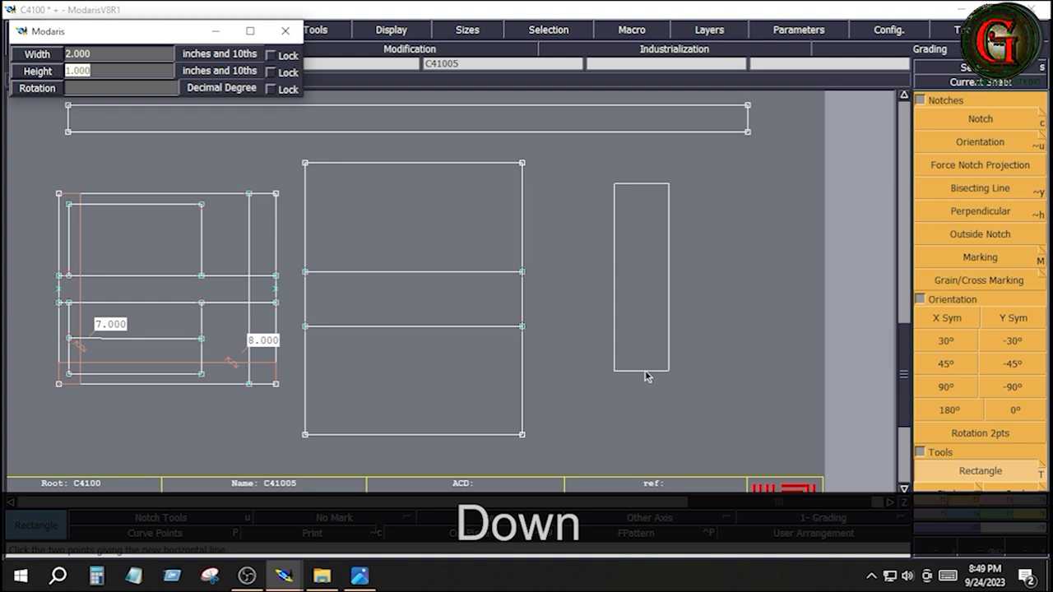
{"action": "type", "text": "-7"}
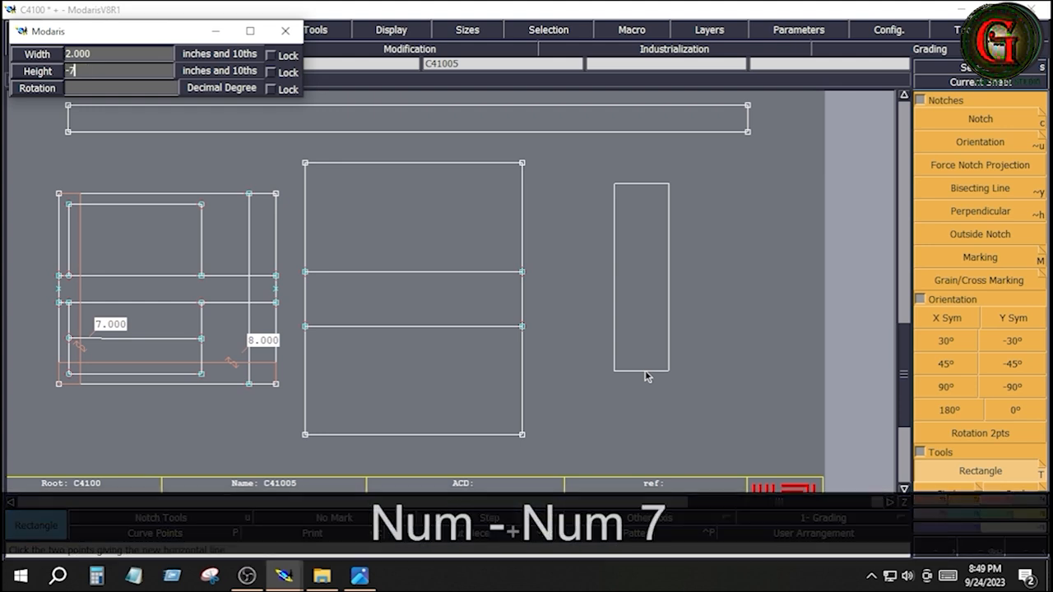
{"action": "key", "text": "Down"}
{"action": "left_click", "coordinate": [758, 371]}
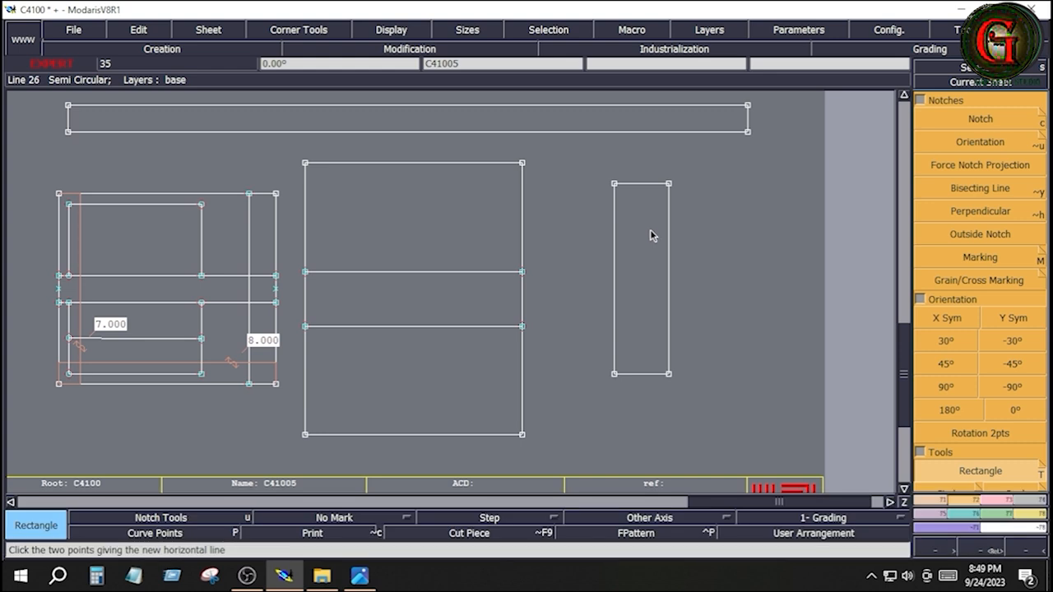
Step: Consult the tech pack images, and divide the lower edge of the long horizontal strip into 2 equal parts with the Division tool
{"action": "left_click", "coordinate": [359, 576]}
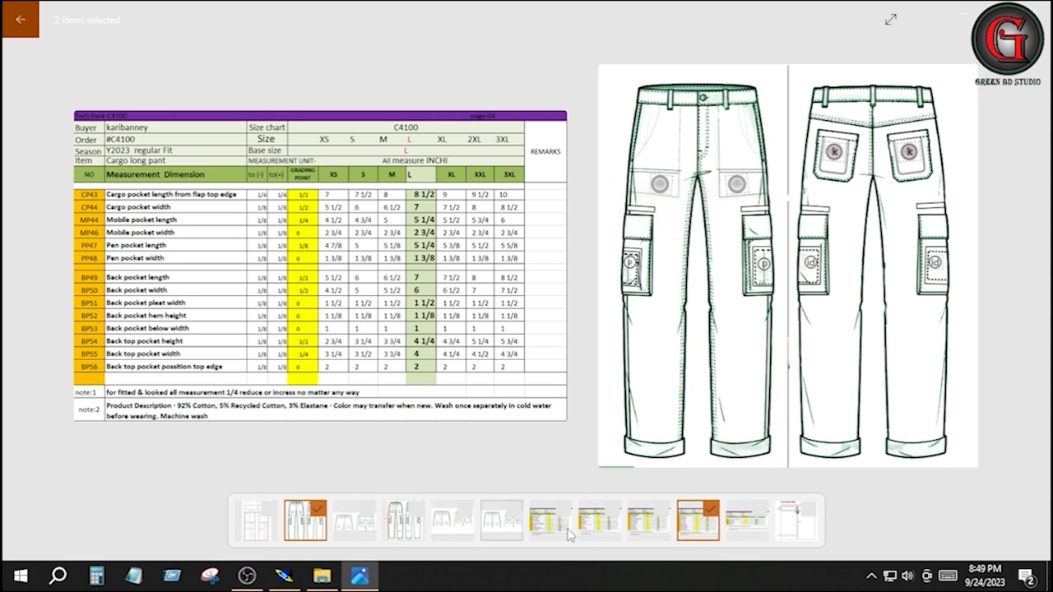
{"action": "left_click", "coordinate": [285, 576]}
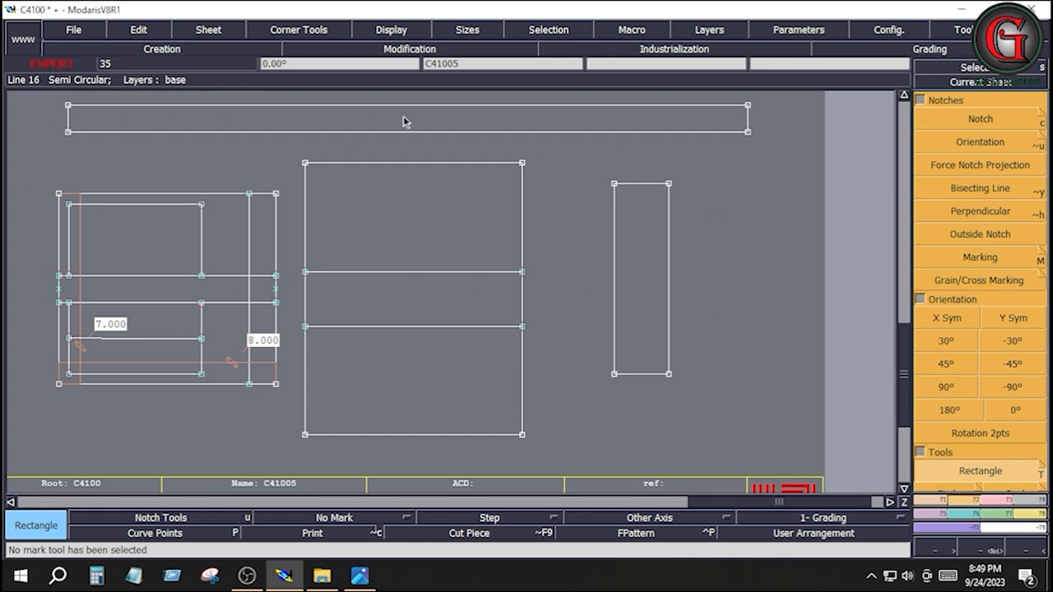
{"action": "left_click", "coordinate": [936, 501]}
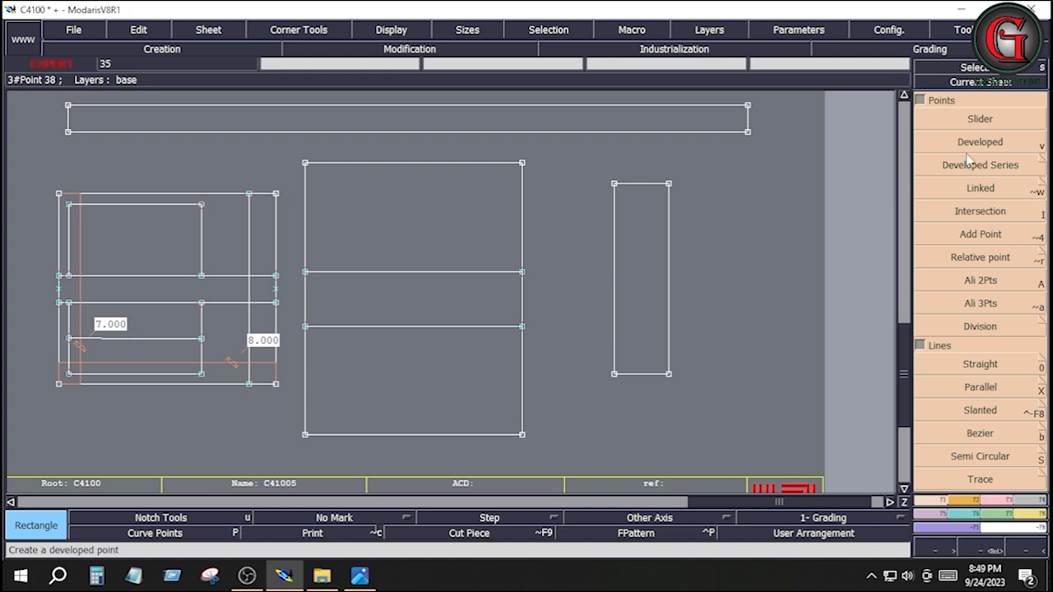
{"action": "left_click", "coordinate": [980, 141]}
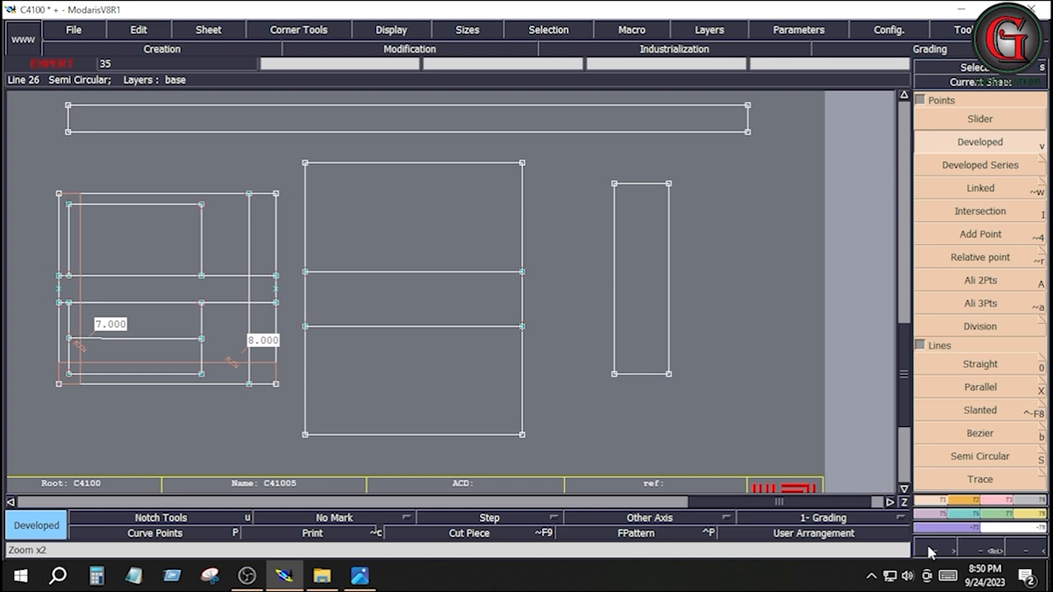
{"action": "left_click", "coordinate": [997, 330]}
{"action": "left_click", "coordinate": [69, 131]}
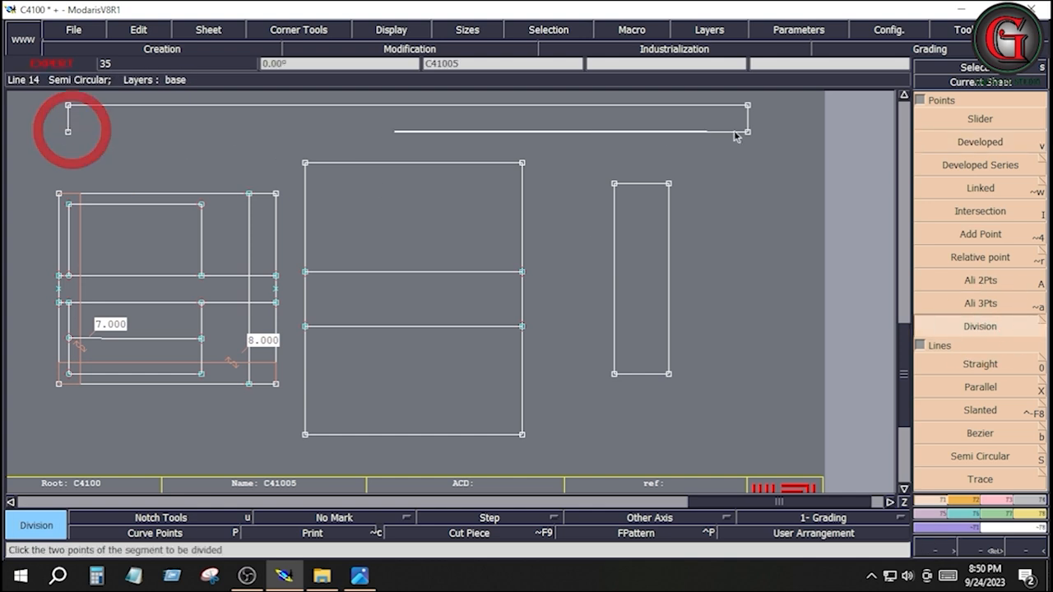
{"action": "left_click", "coordinate": [748, 132]}
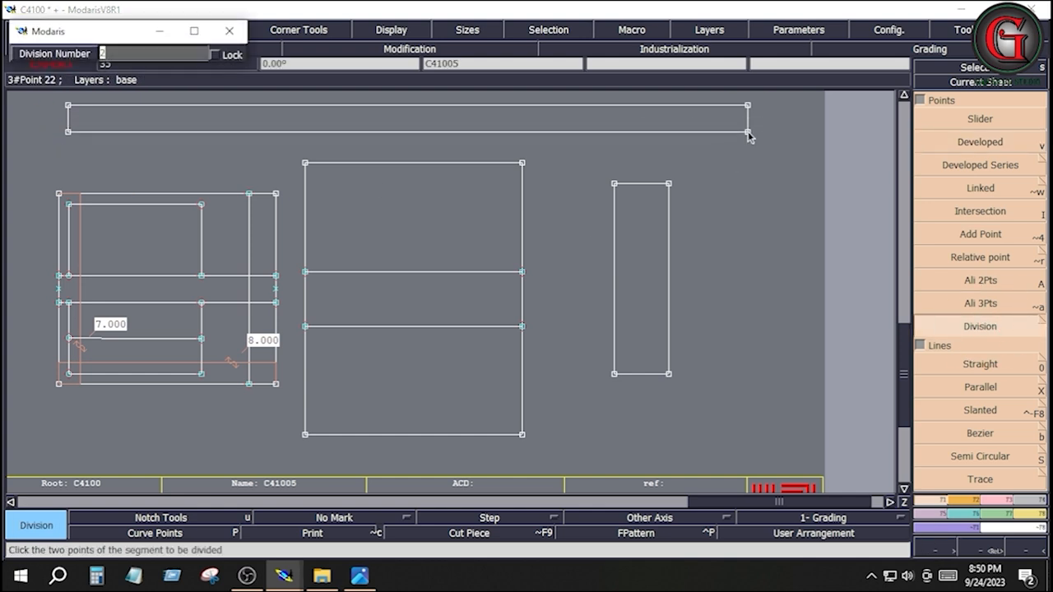
{"action": "key", "text": "Return"}
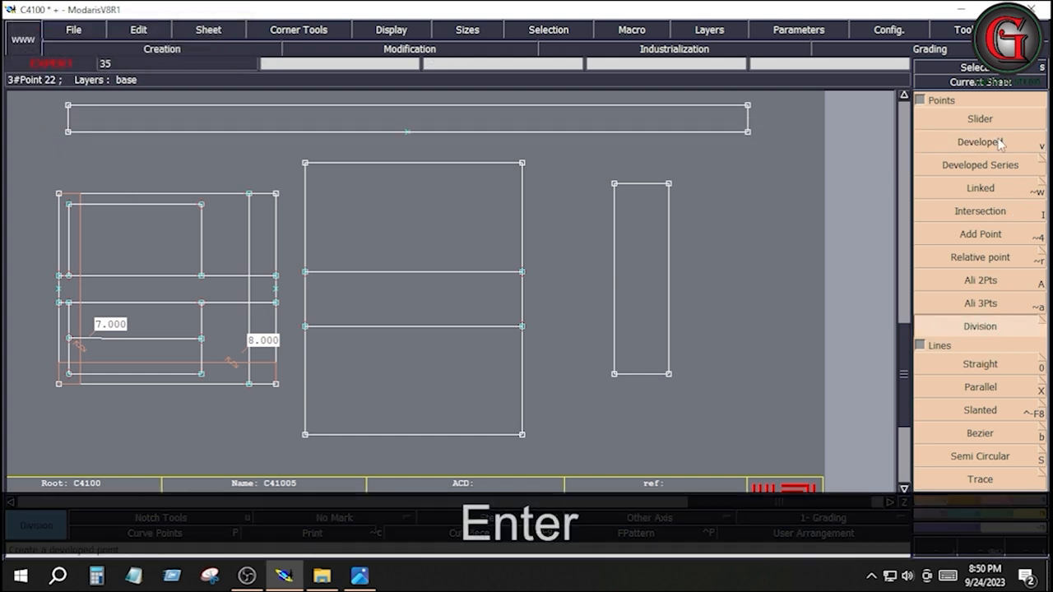
Step: Place developed points at 3.5 and -3.5 inches from the midpoint along the long strip's lower edge
{"action": "left_click", "coordinate": [980, 142]}
{"action": "left_click", "coordinate": [408, 133]}
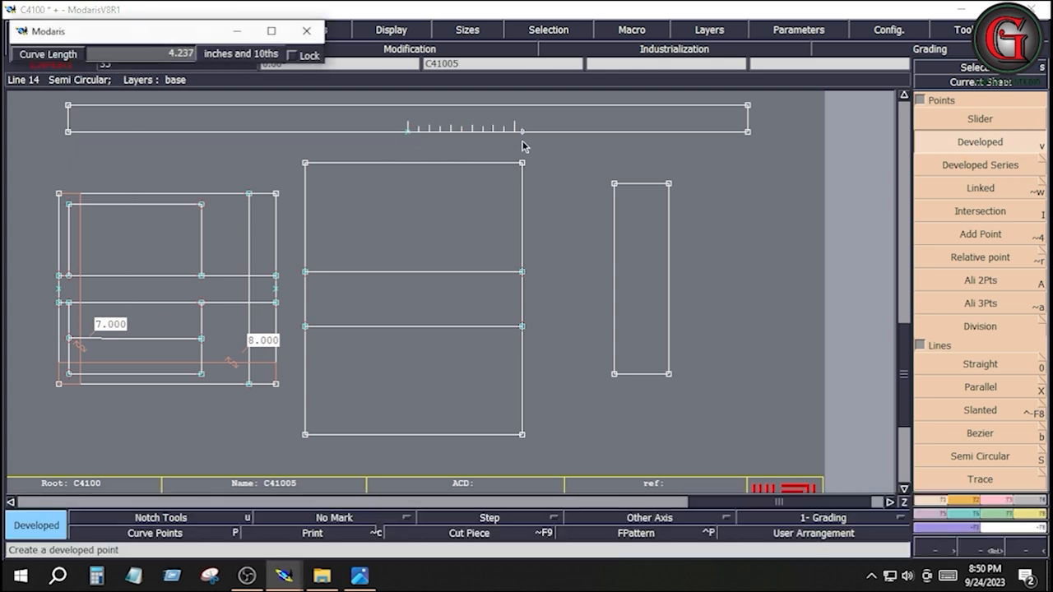
{"action": "key", "text": "Down"}
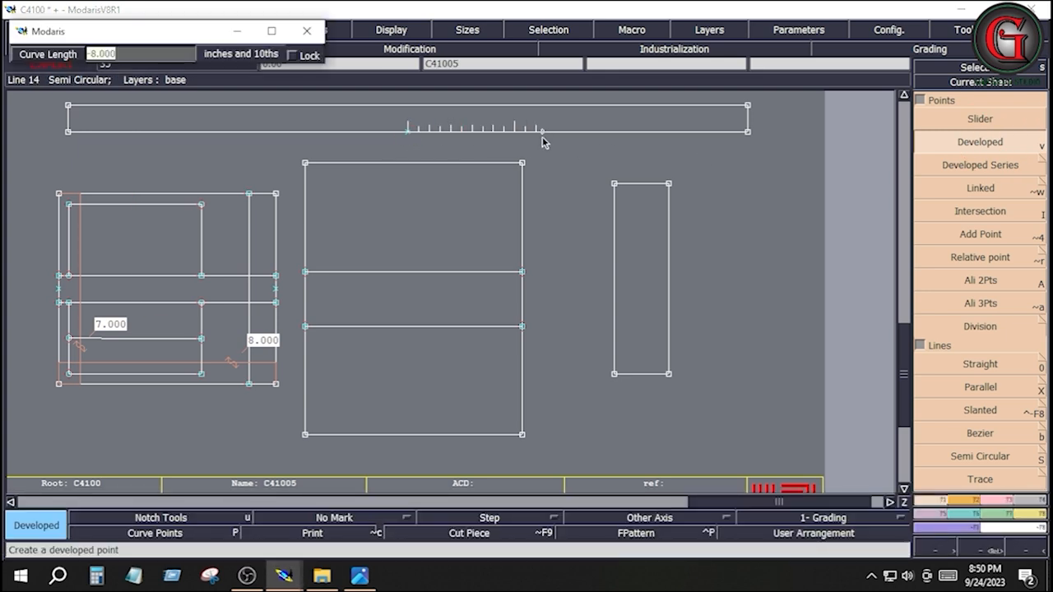
{"action": "type", "text": "3.5"}
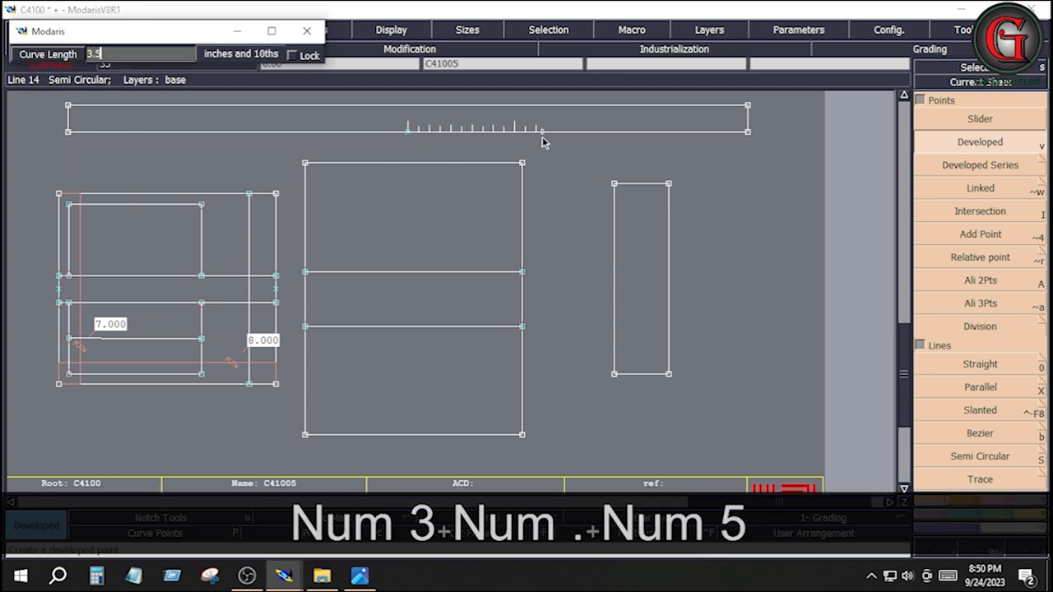
{"action": "key", "text": "Return"}
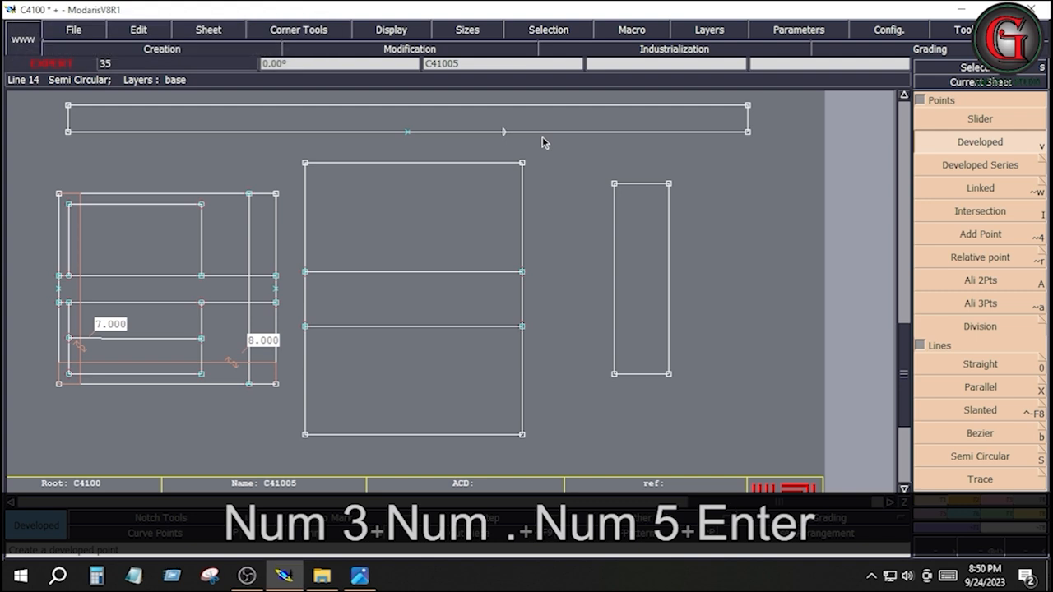
{"action": "left_click", "coordinate": [407, 131]}
{"action": "key", "text": "Down"}
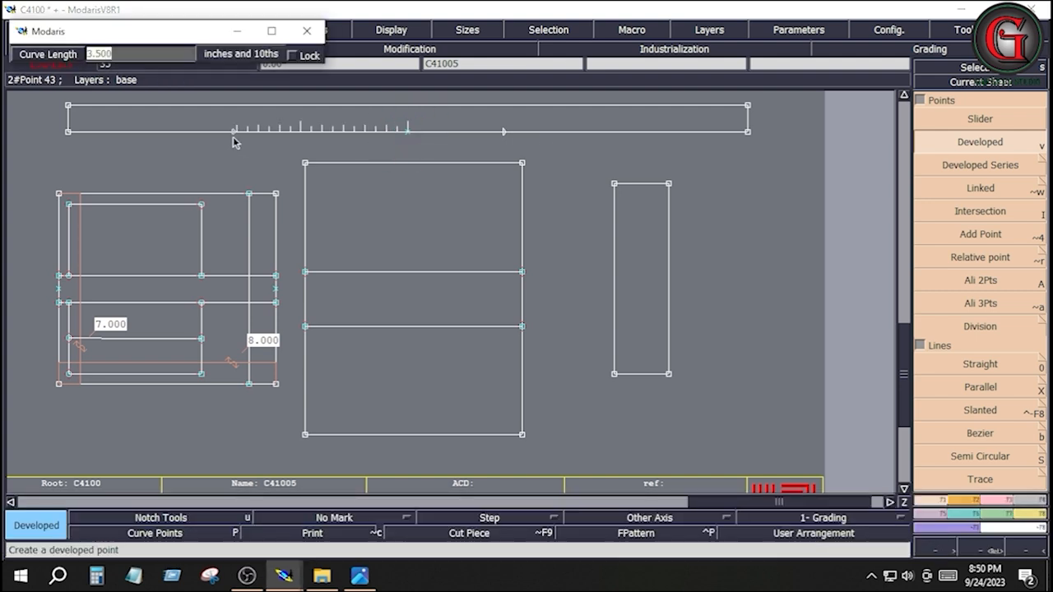
{"action": "type", "text": "-3.5"}
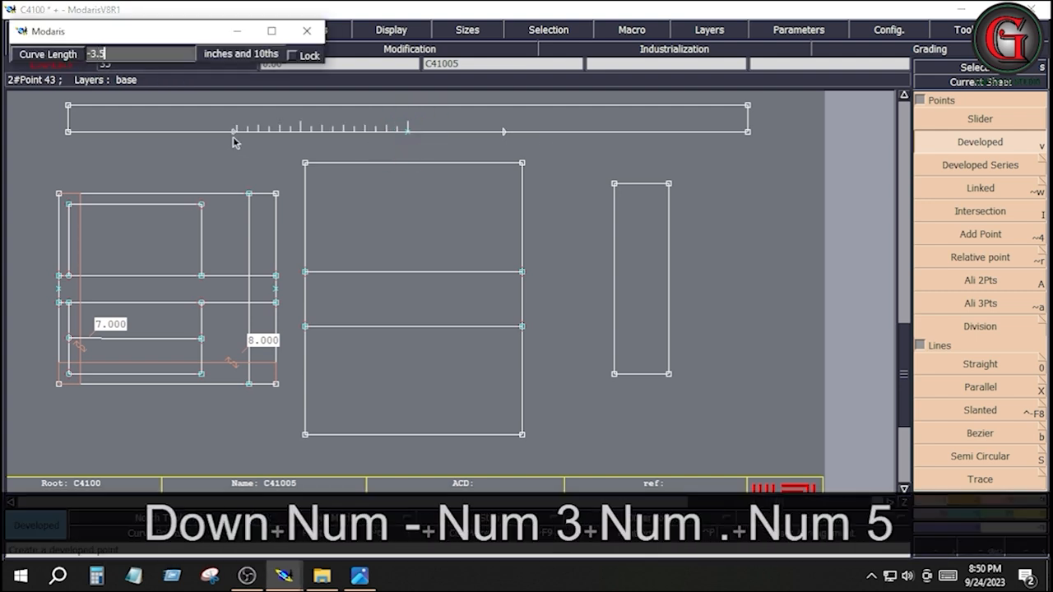
{"action": "key", "text": "Return"}
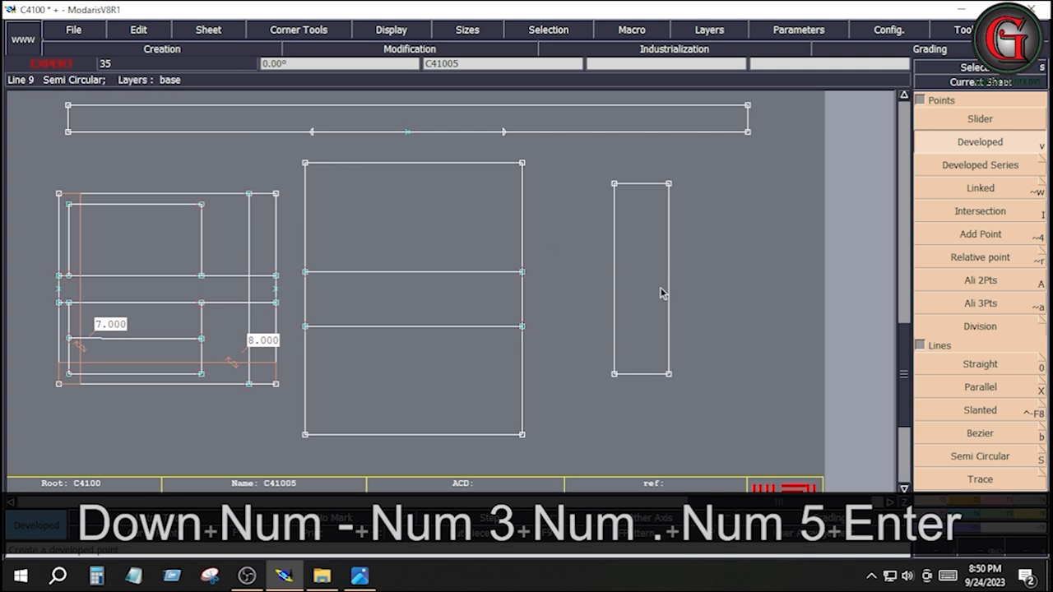
Step: Insert the two 3.5-inch developed points into the lower edge of the long strip
{"action": "left_click", "coordinate": [1003, 498]}
{"action": "left_click", "coordinate": [1004, 394]}
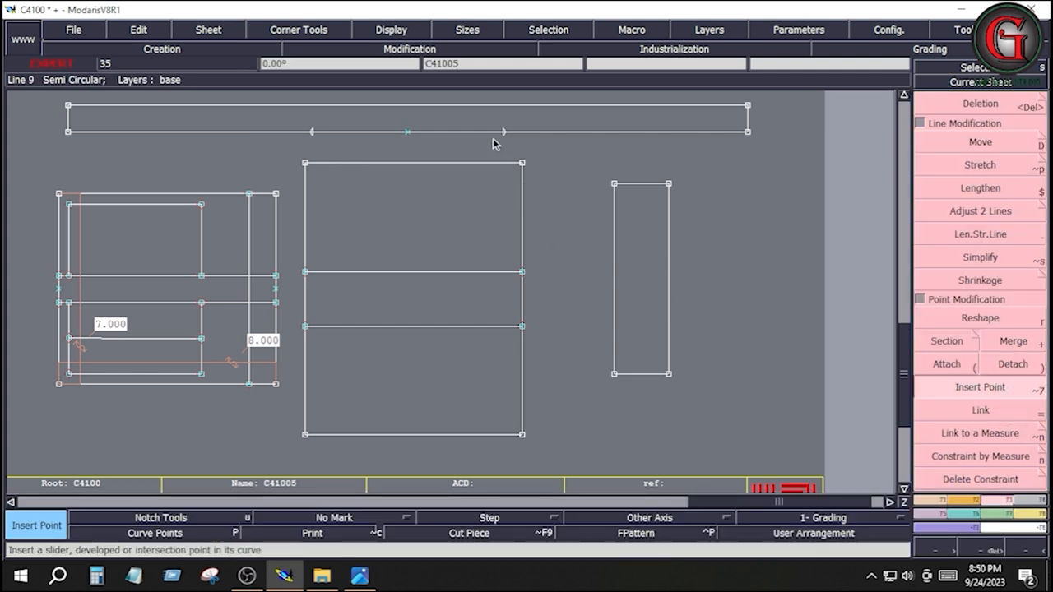
{"action": "left_click", "coordinate": [313, 133]}
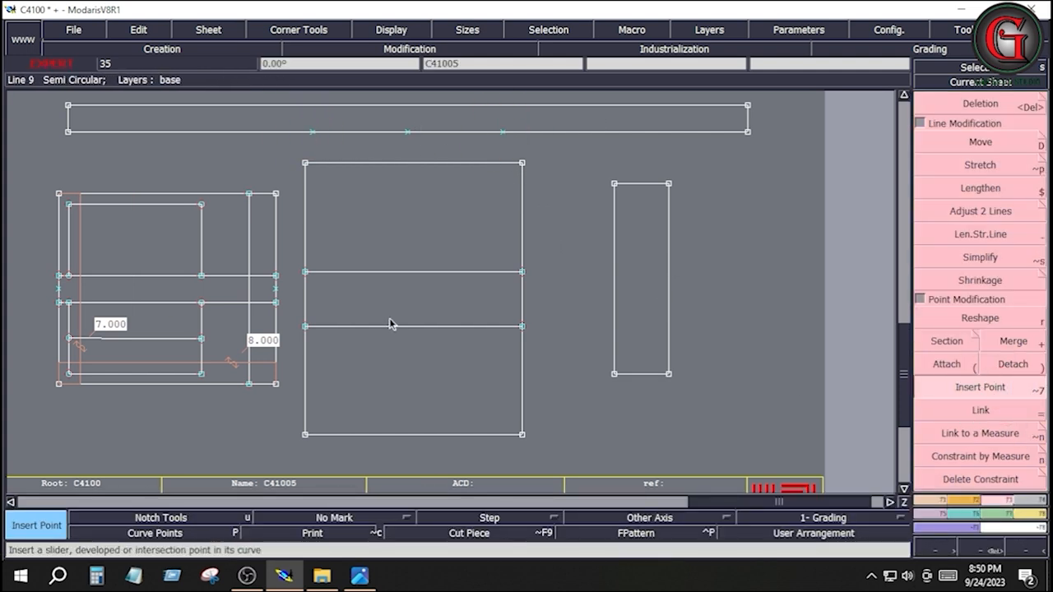
Step: Add notches at the midpoint and at both 3.5-inch points on the long strip's lower edge
{"action": "left_click", "coordinate": [969, 500]}
{"action": "left_click", "coordinate": [971, 121]}
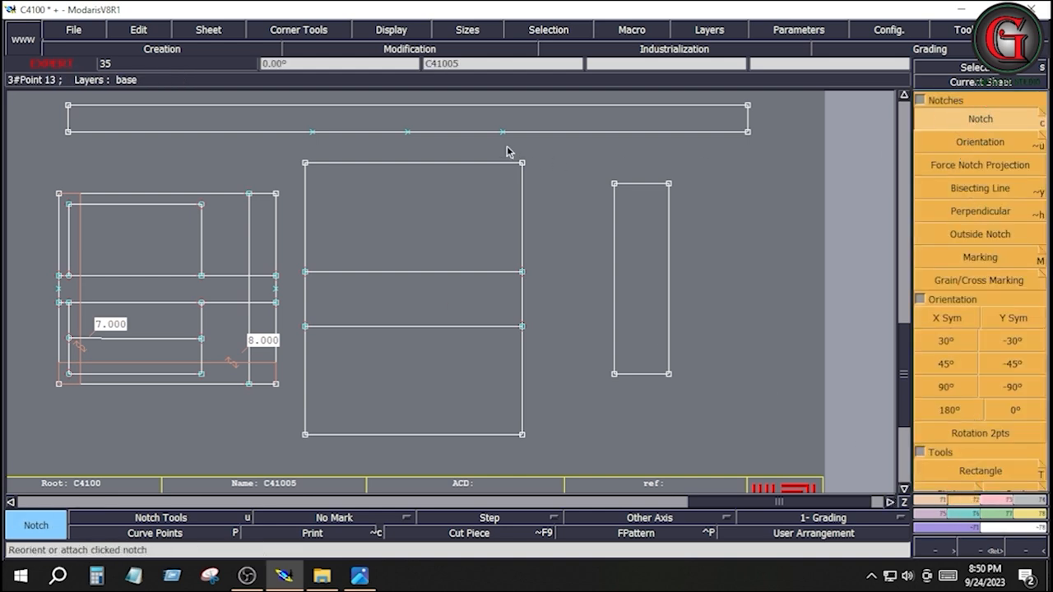
{"action": "left_click", "coordinate": [503, 132]}
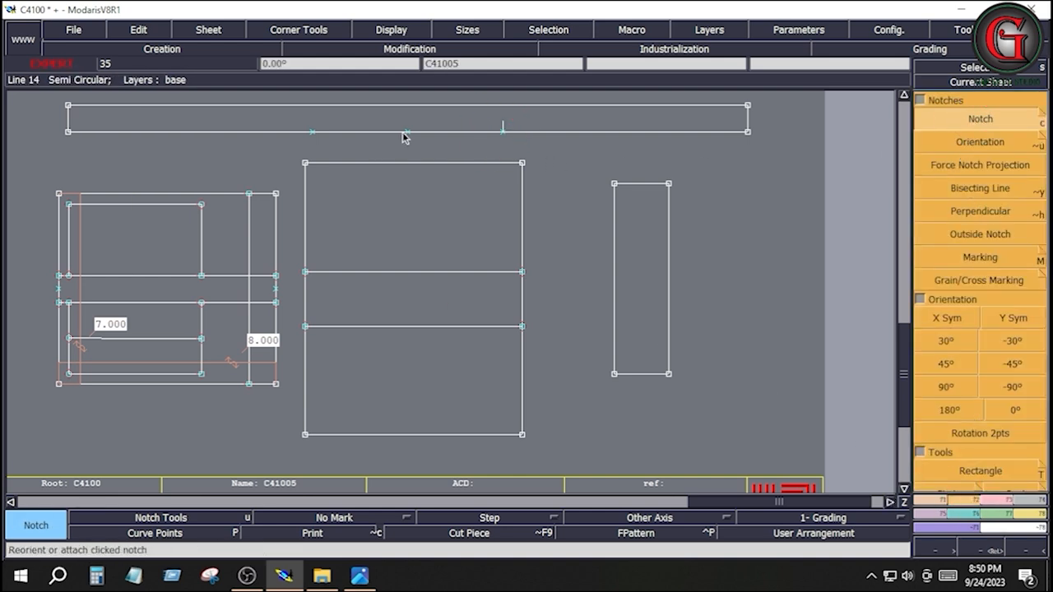
{"action": "left_click", "coordinate": [407, 133]}
{"action": "left_click", "coordinate": [313, 131]}
Step: Place developed points 8 inches outward from each of the two outer notches along the long strip's lower edge
{"action": "left_click", "coordinate": [928, 500]}
{"action": "left_click", "coordinate": [979, 142]}
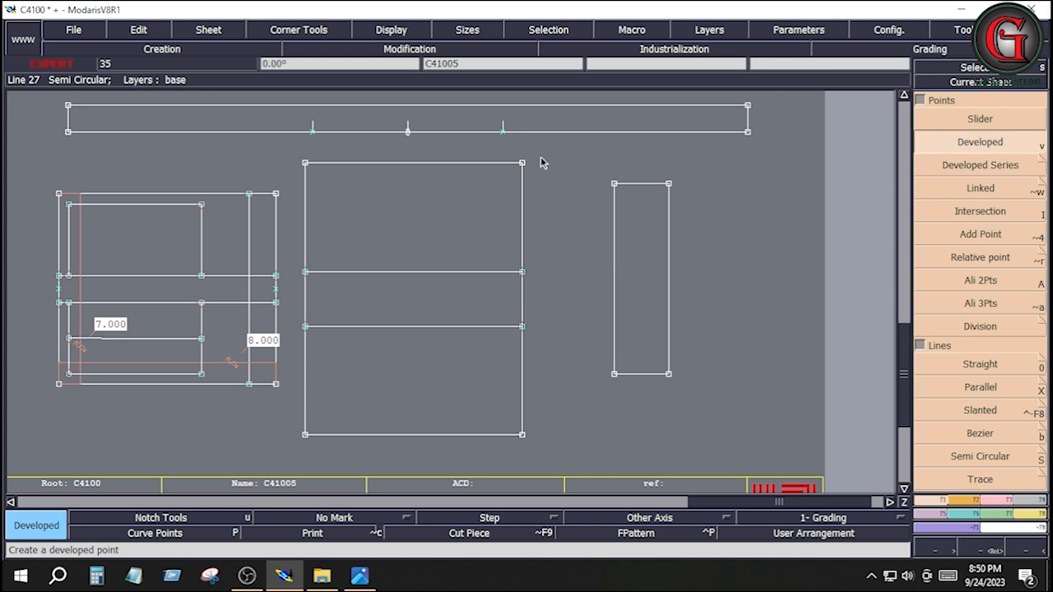
{"action": "left_click", "coordinate": [502, 134]}
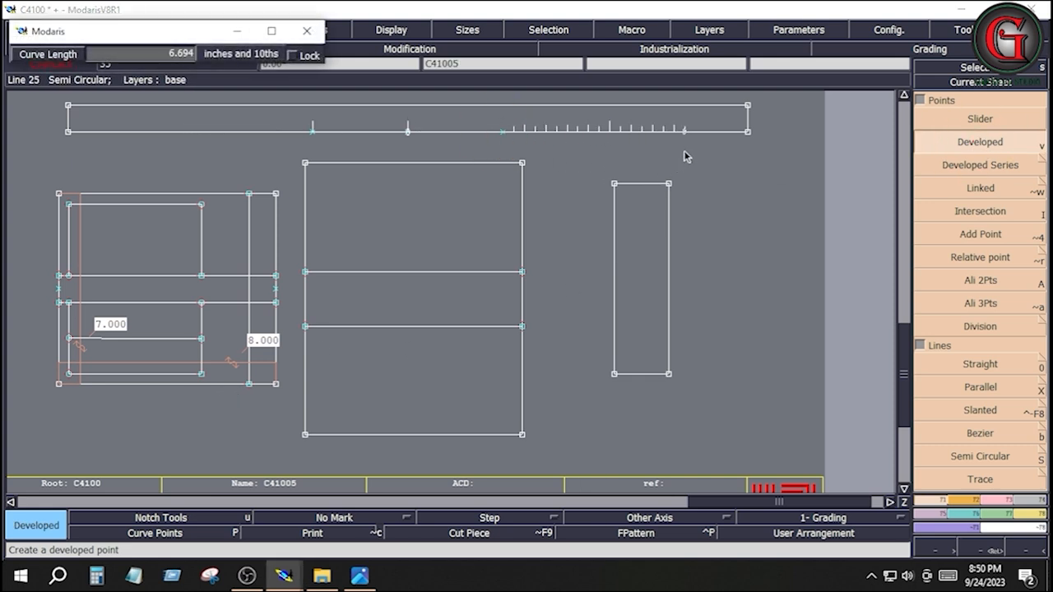
{"action": "key", "text": "ctrl+z"}
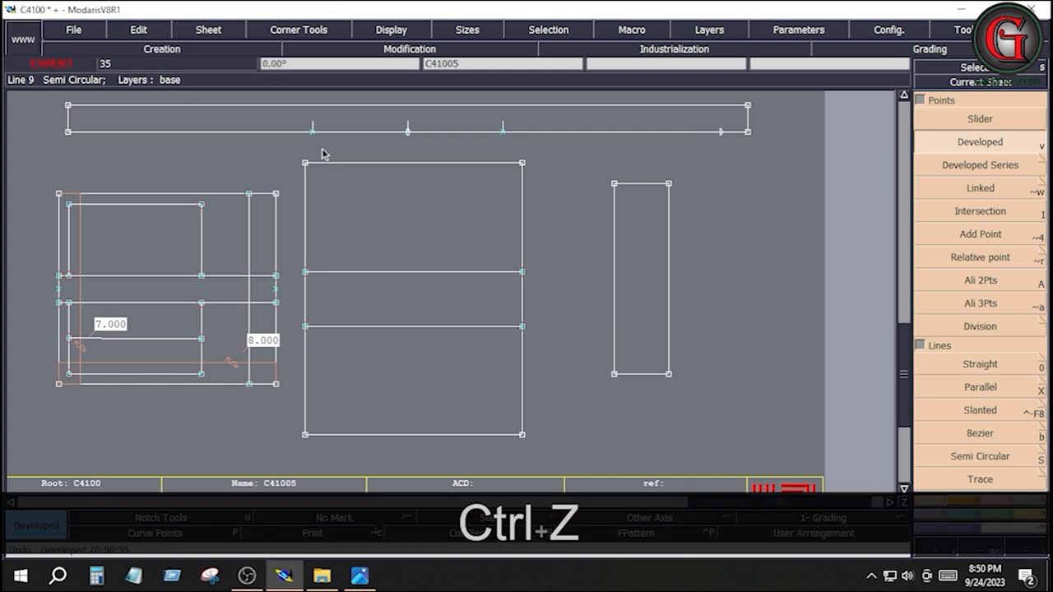
{"action": "left_click", "coordinate": [311, 131]}
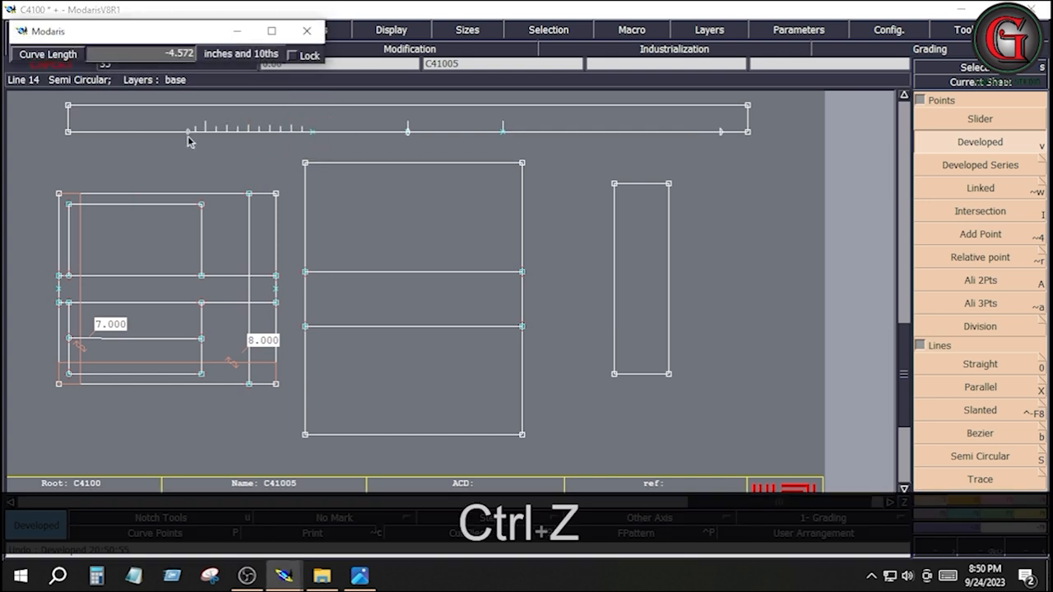
{"action": "key", "text": "Down"}
{"action": "type", "text": "-8"}
{"action": "key", "text": "Return"}
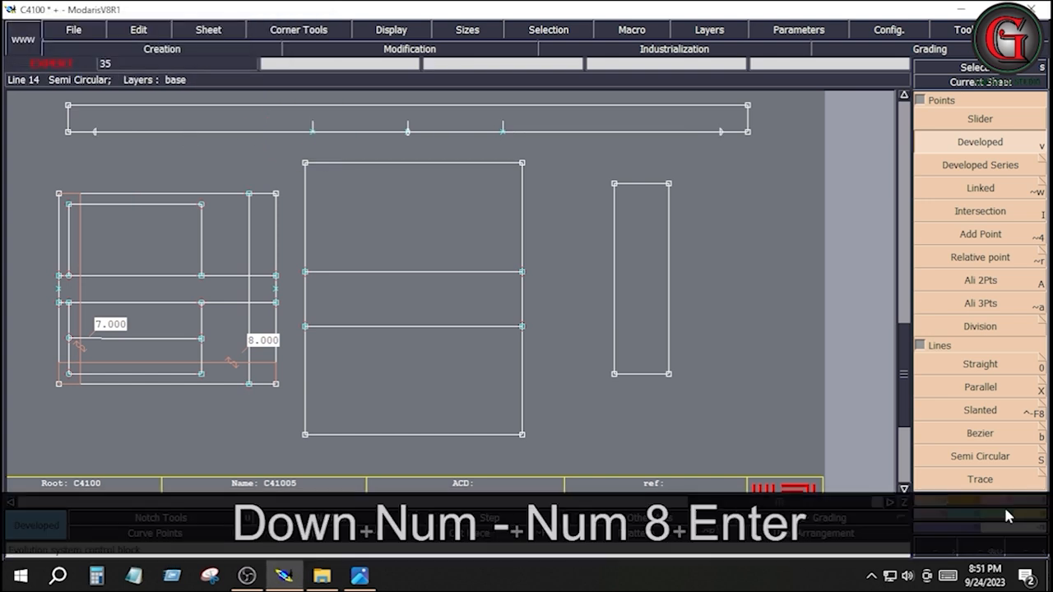
Step: Insert the two 8-inch developed points into the lower edge of the long strip
{"action": "left_click", "coordinate": [1009, 501]}
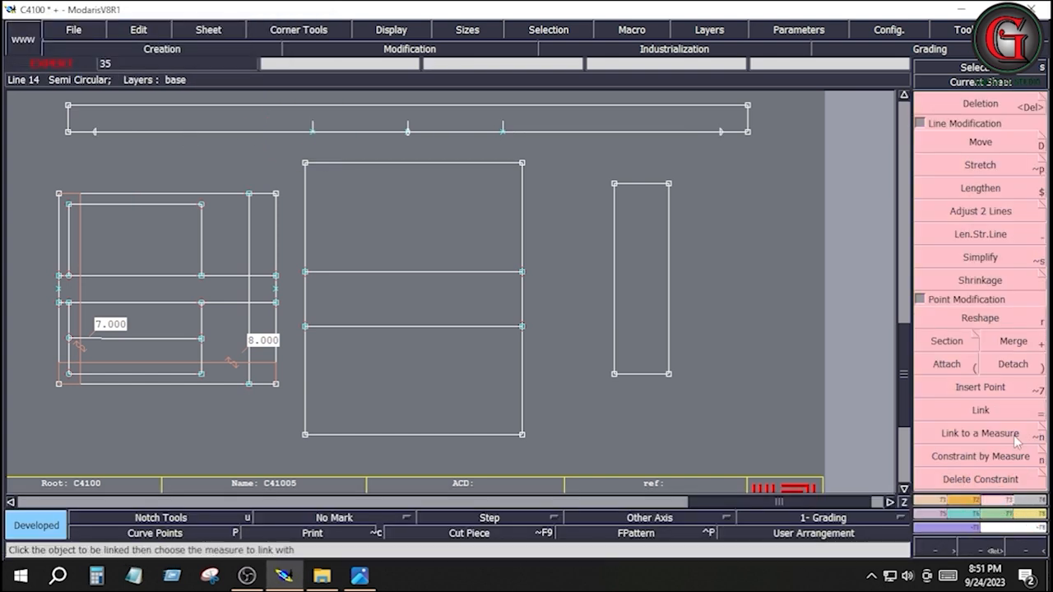
{"action": "left_click", "coordinate": [980, 386]}
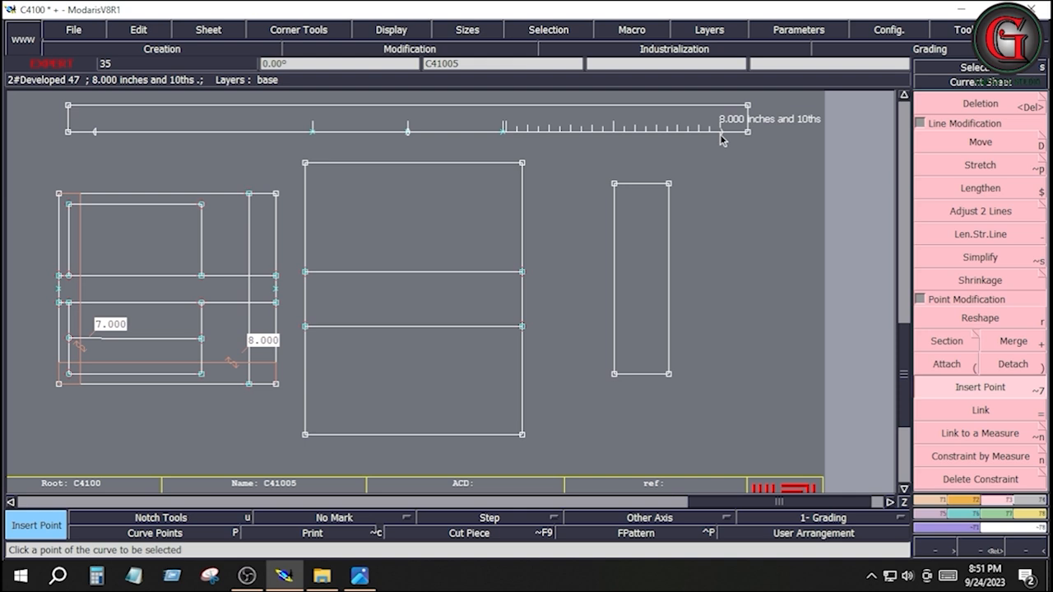
{"action": "left_click", "coordinate": [93, 131]}
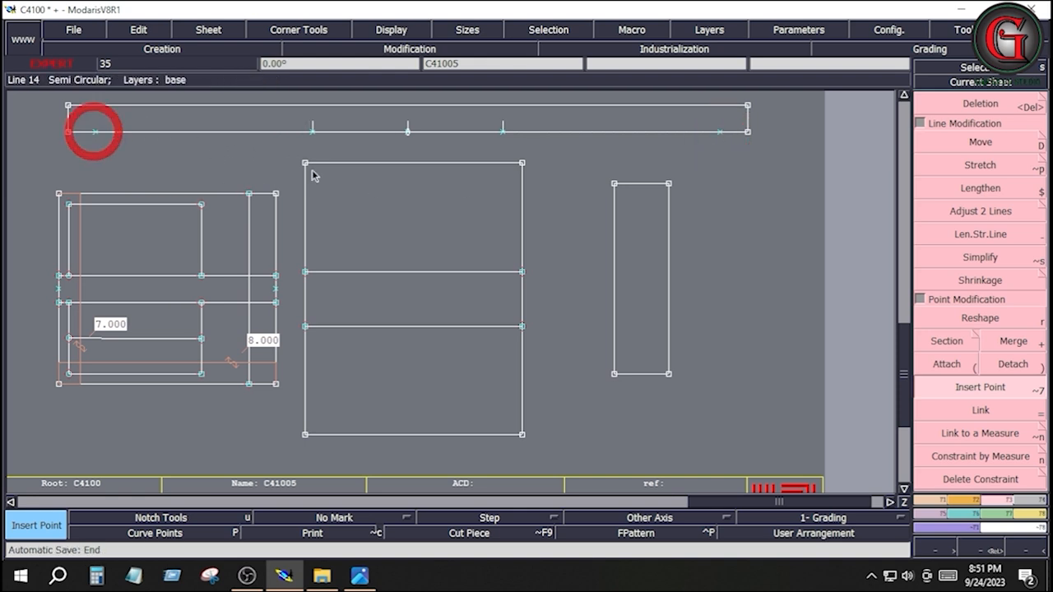
Step: Add notches at the two outermost inserted points on the long strip's lower edge
{"action": "left_click", "coordinate": [962, 501]}
{"action": "left_click", "coordinate": [968, 118]}
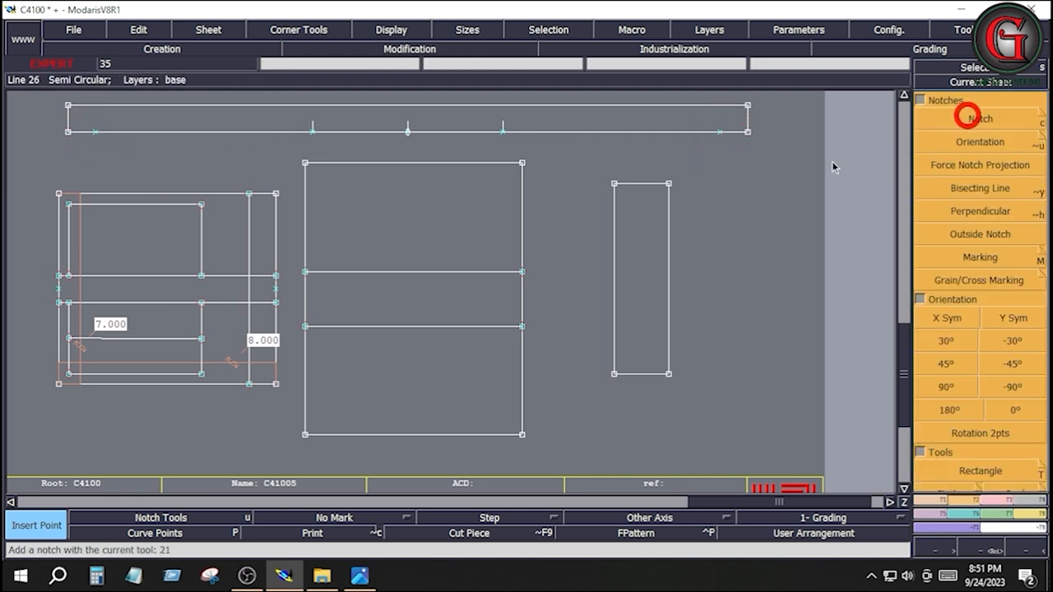
{"action": "left_click", "coordinate": [719, 132]}
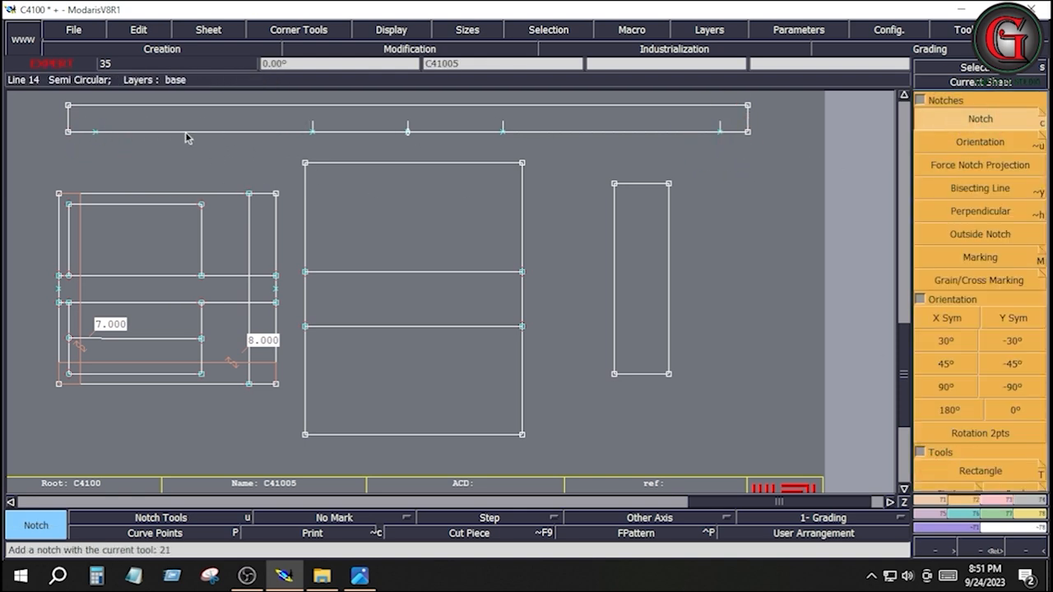
{"action": "left_click", "coordinate": [94, 133]}
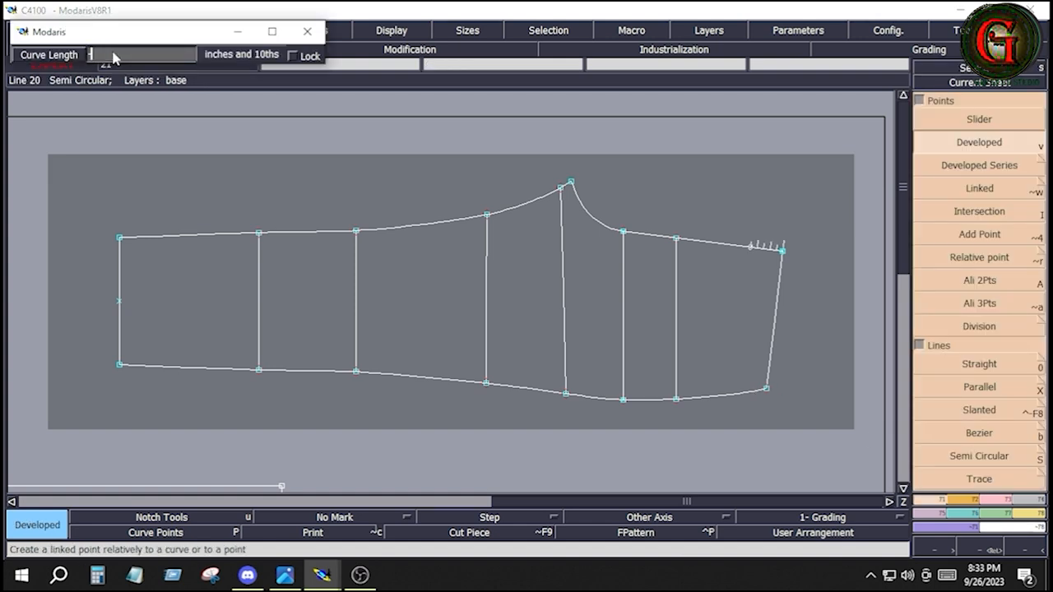
Step: Place a developed point 2.25 inches from the upper waist corner along the pant leg's upper edge
{"action": "type", "text": "5"}
{"action": "key", "text": "Return"}
{"action": "key", "text": "Return"}
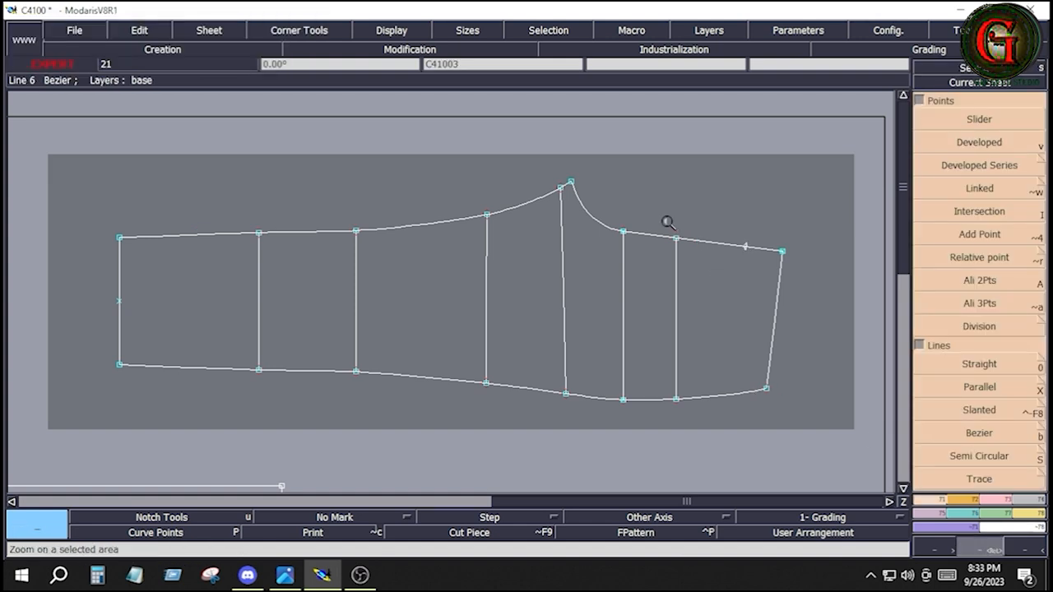
Step: Place a developed point 1 inch from the lower waist corner along the pant leg's lower edge
{"action": "left_click_drag", "start_coordinate": [667, 221], "coordinate": [807, 429]}
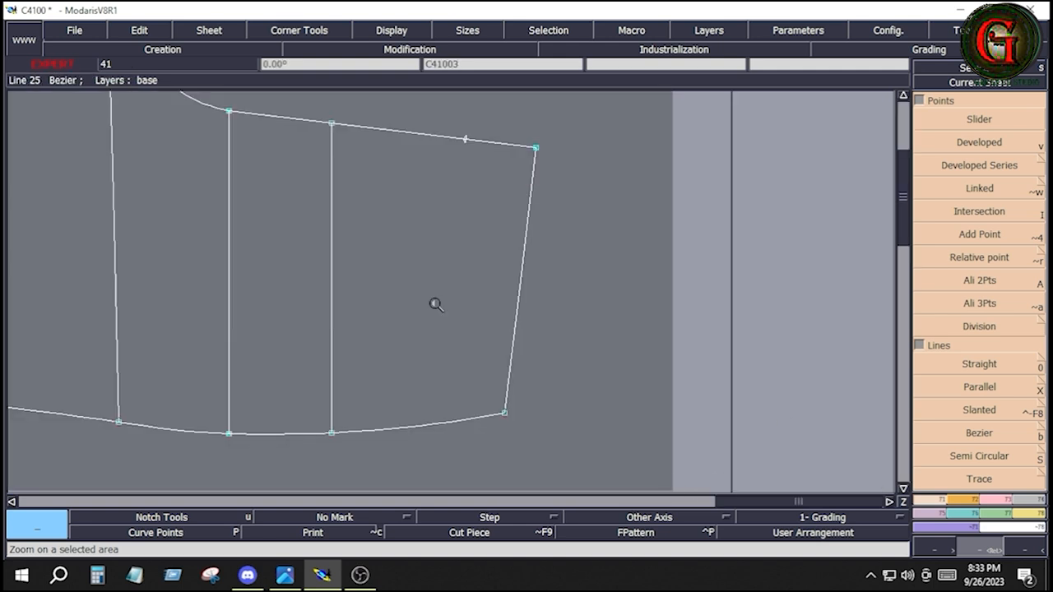
{"action": "left_click", "coordinate": [964, 143]}
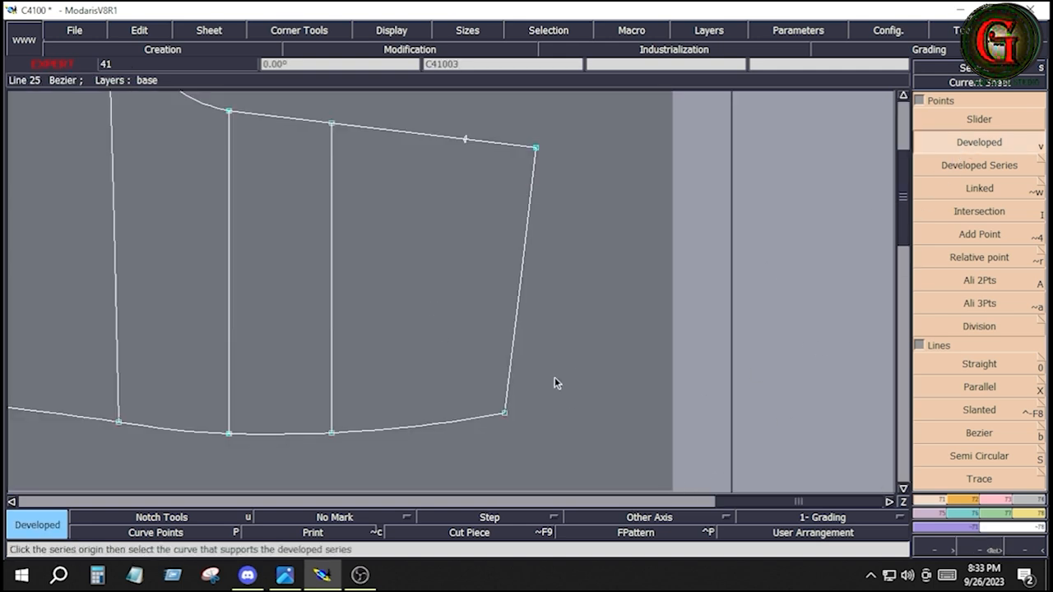
{"action": "left_click", "coordinate": [504, 414]}
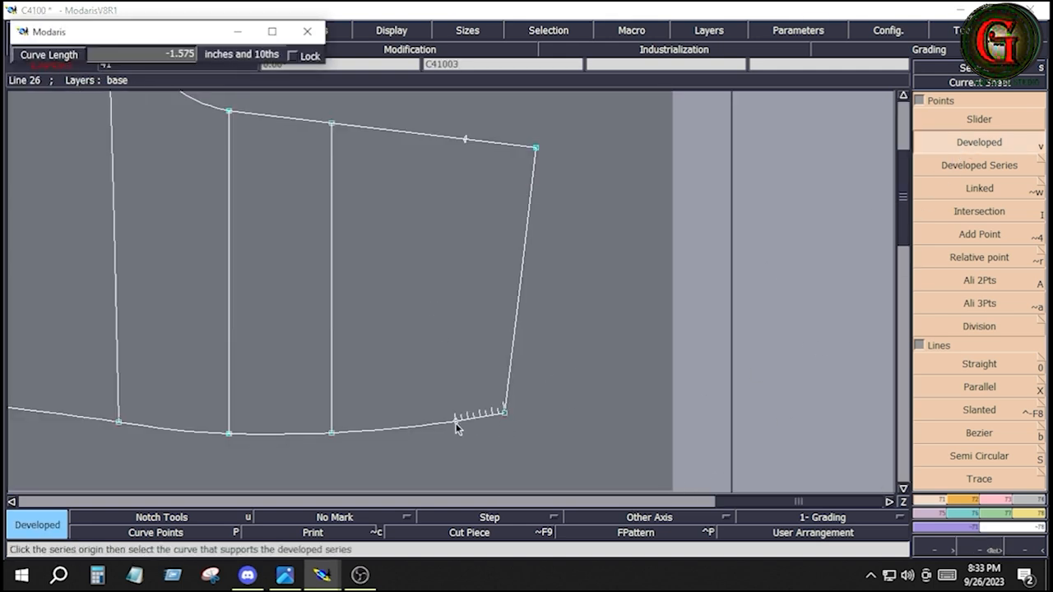
{"action": "type", "text": "-2.250"}
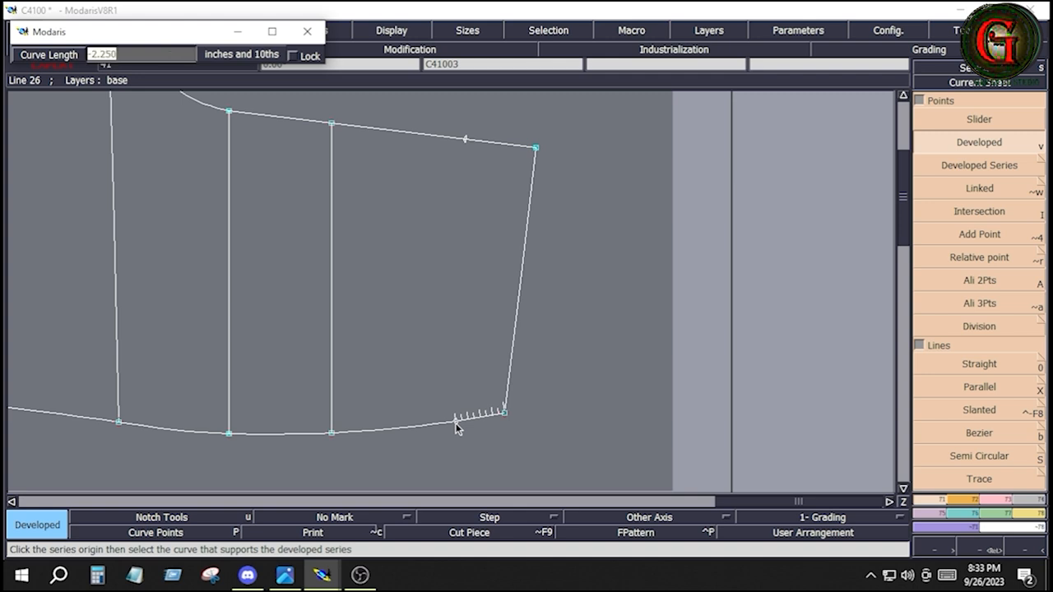
{"action": "key", "text": "BackSpace"}
{"action": "key", "text": "Return"}
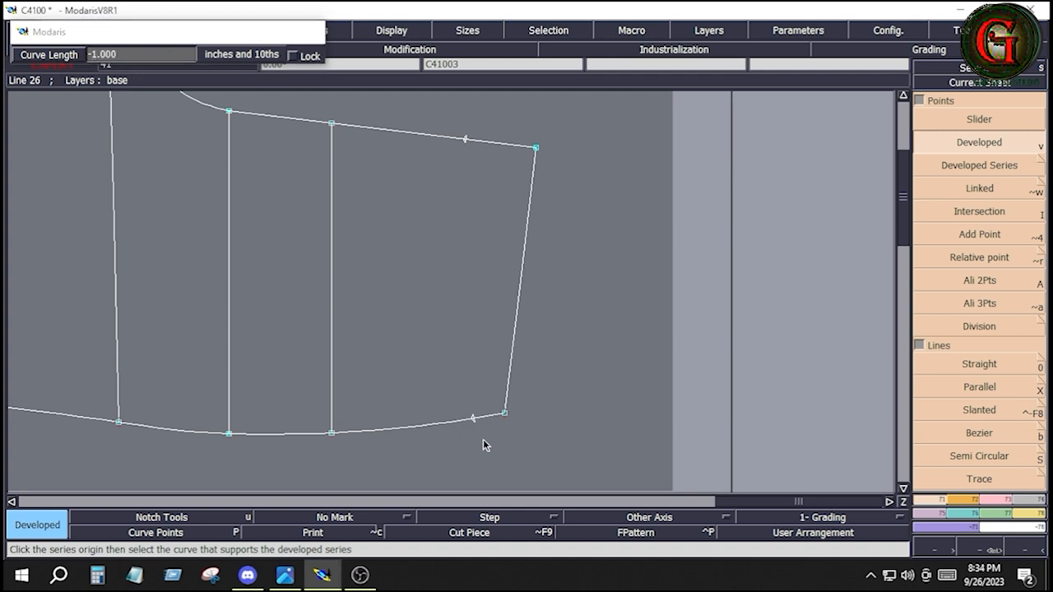
Step: Insert the 2.25-inch and 1-inch developed points into the leg's upper and lower edges near the waist
{"action": "left_click", "coordinate": [1009, 501]}
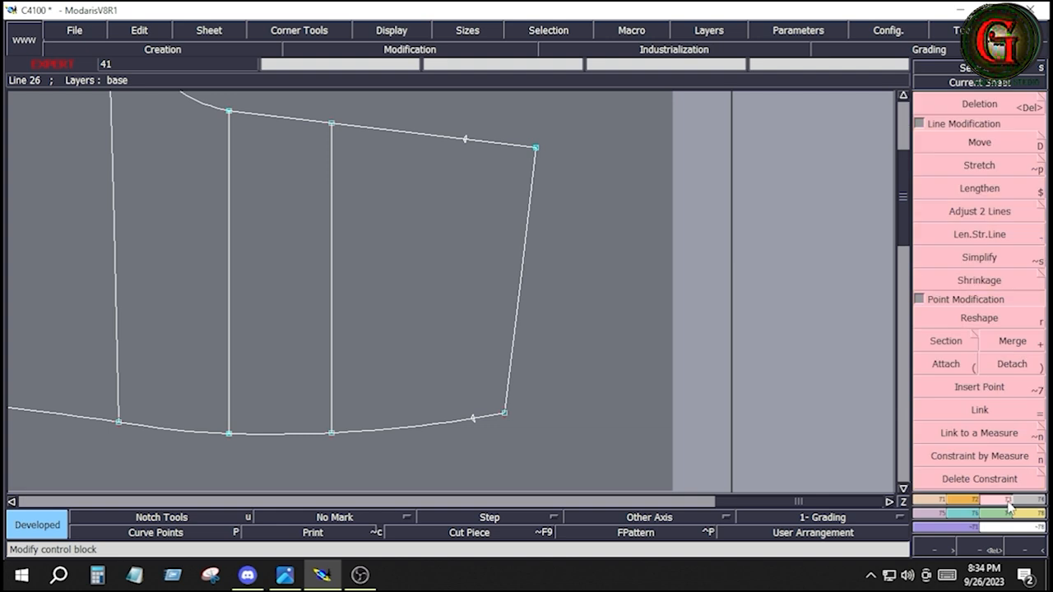
{"action": "left_click", "coordinate": [969, 389]}
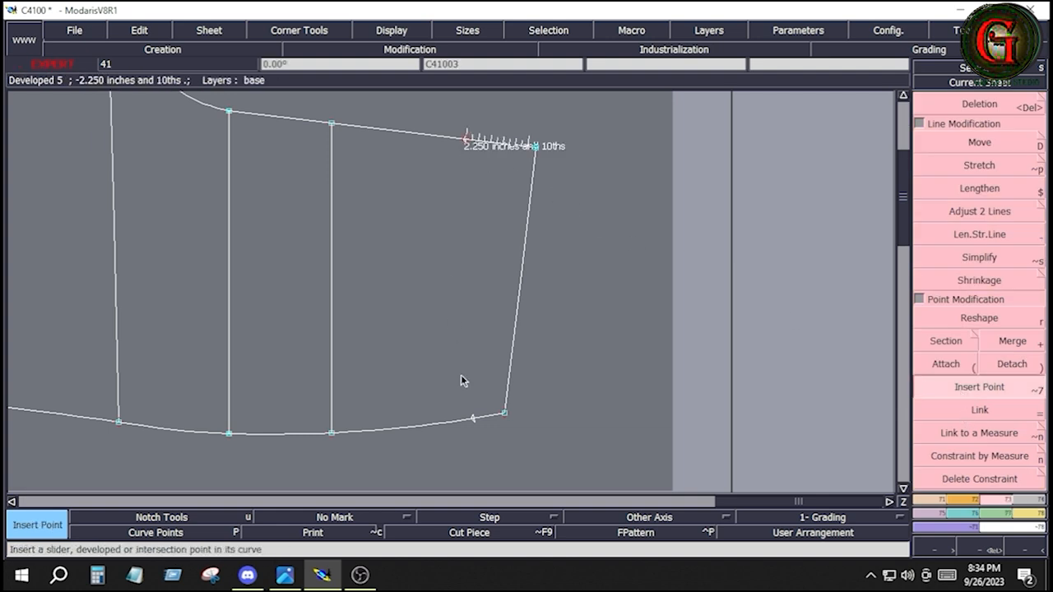
{"action": "left_click", "coordinate": [471, 421]}
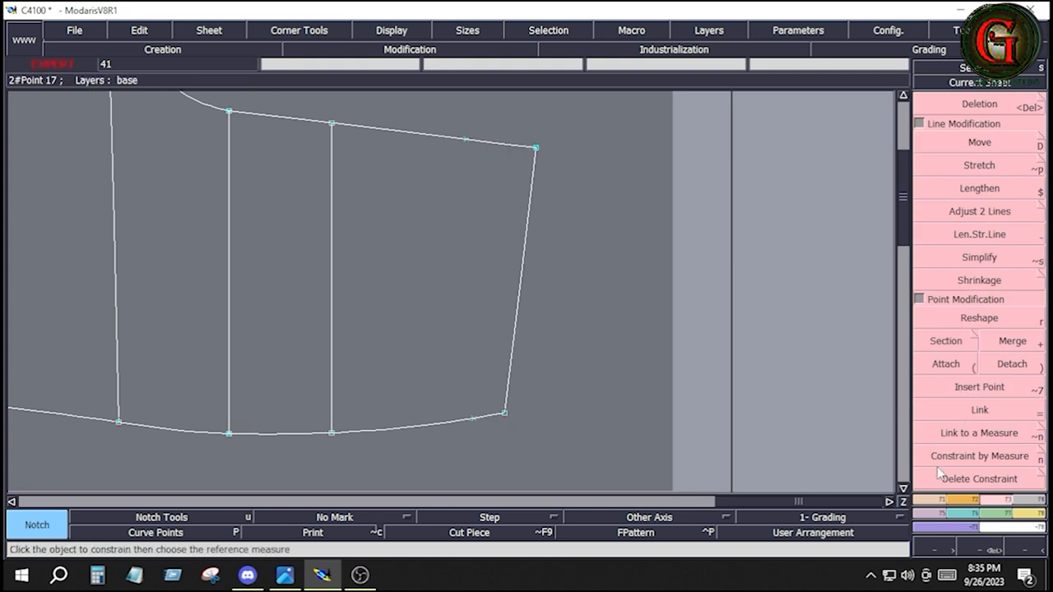
Step: Draw a straight Bezier line across the leg between the two inserted points near the waist
{"action": "left_click", "coordinate": [937, 501]}
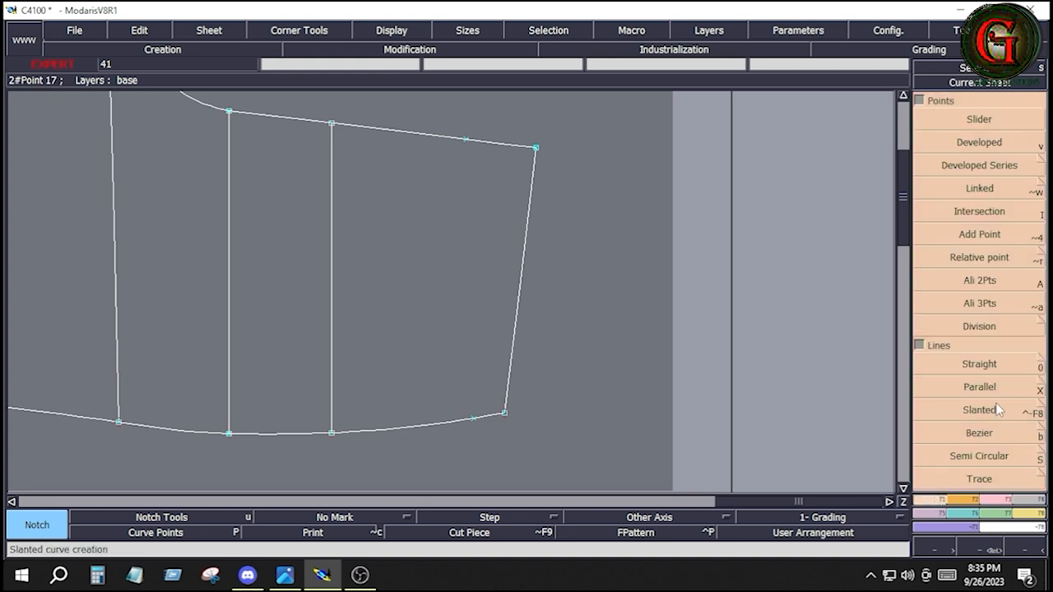
{"action": "left_click", "coordinate": [985, 436]}
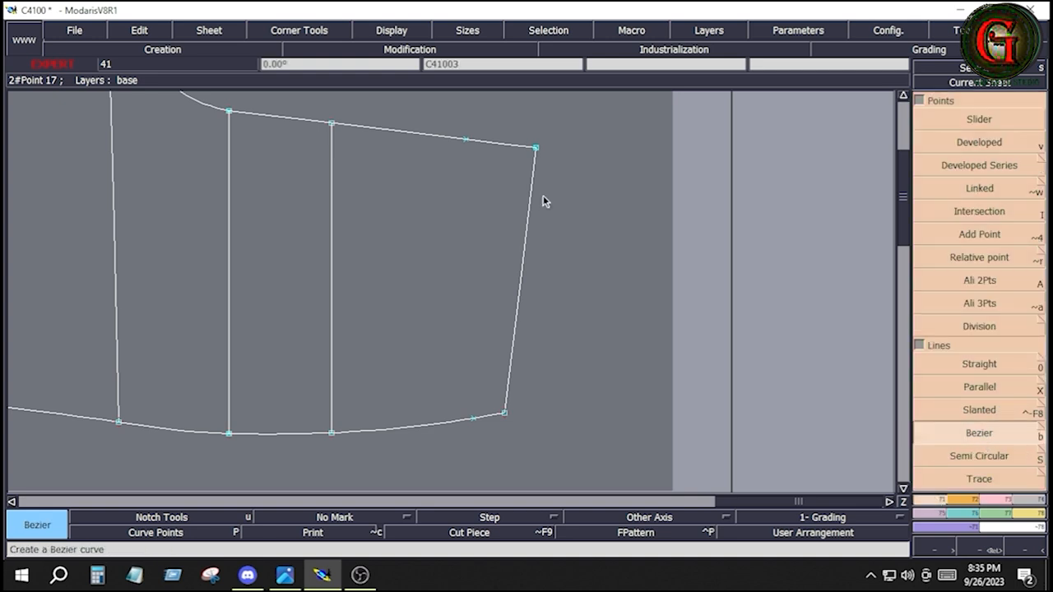
{"action": "left_click", "coordinate": [466, 139]}
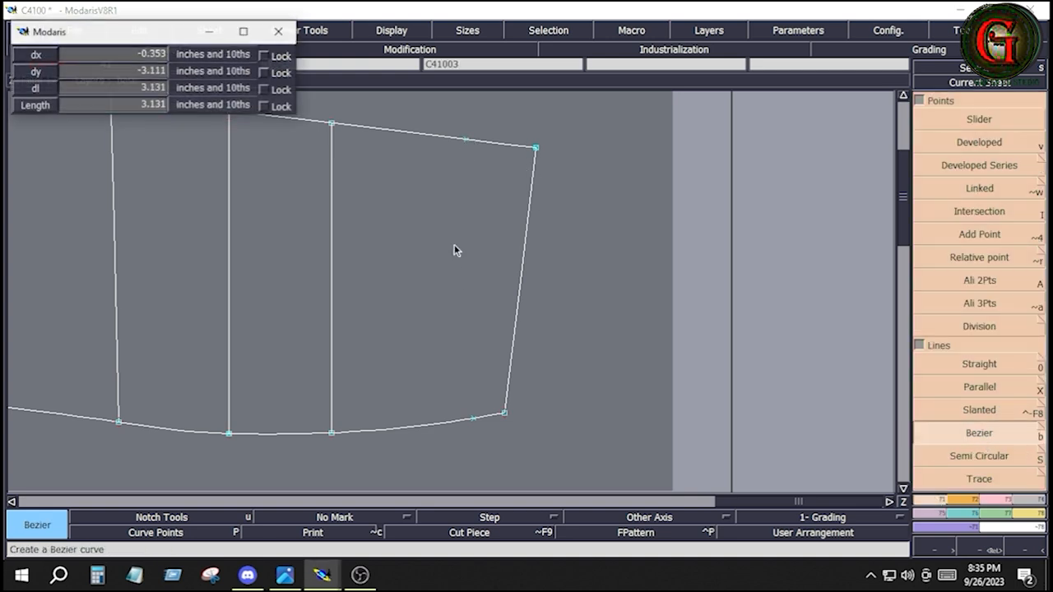
{"action": "left_click", "coordinate": [474, 417]}
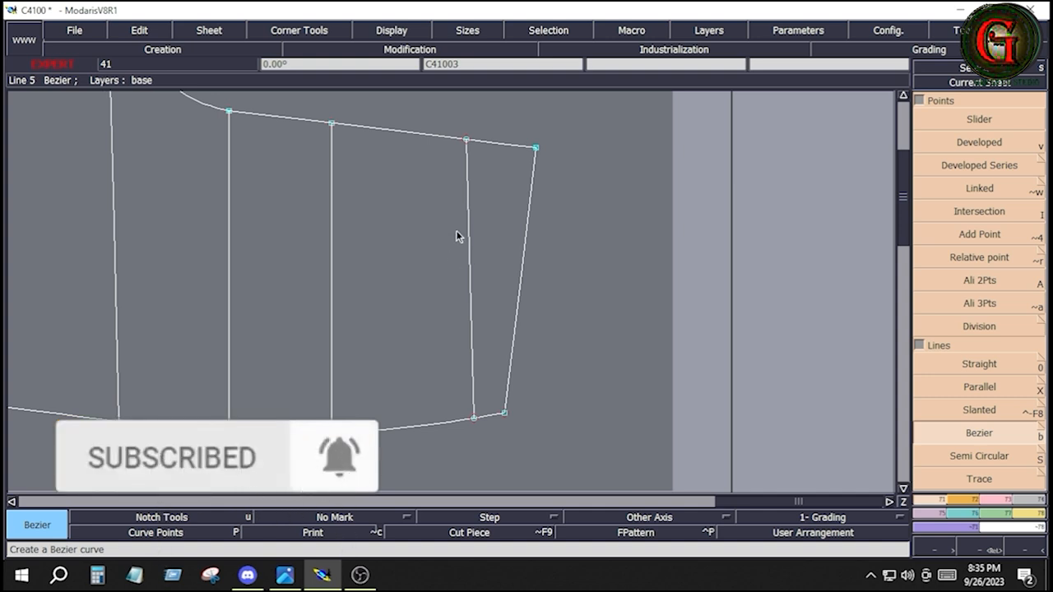
Step: Construct an Arc Arrow curve between the ends of the new cross line, bulging about 0.35 inches away from the waist
{"action": "left_click", "coordinate": [974, 499]}
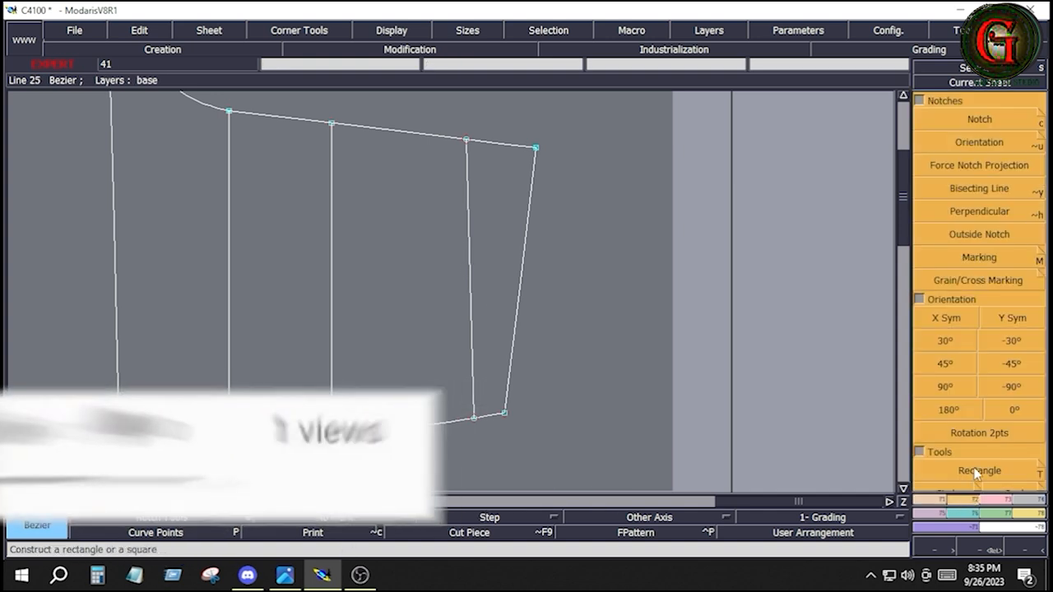
{"action": "scroll", "coordinate": [979, 412], "scroll_direction": "down", "scroll_amount": 3}
{"action": "left_click", "coordinate": [986, 390]}
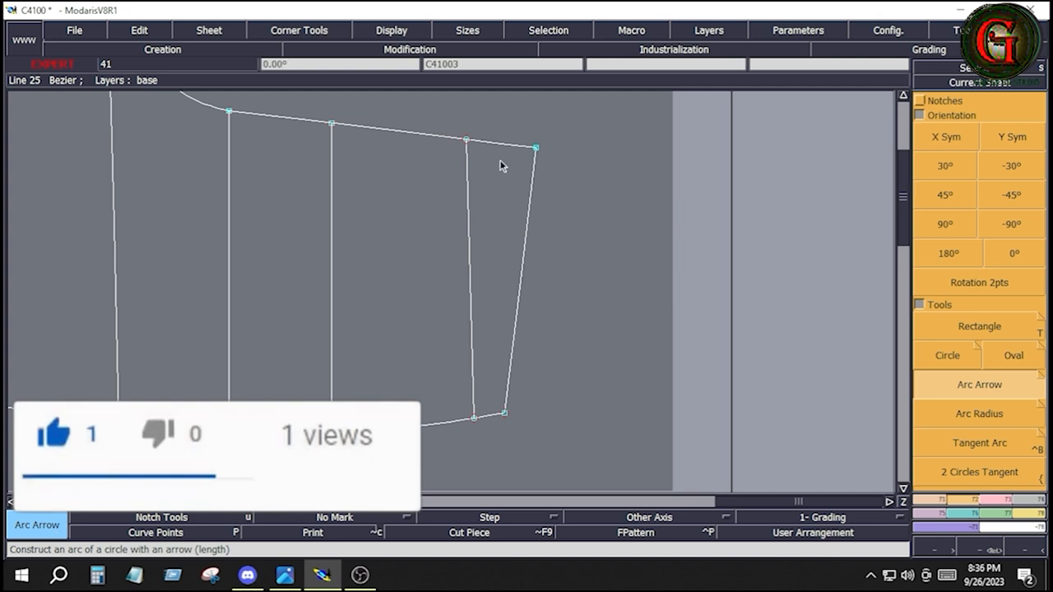
{"action": "left_click", "coordinate": [467, 142]}
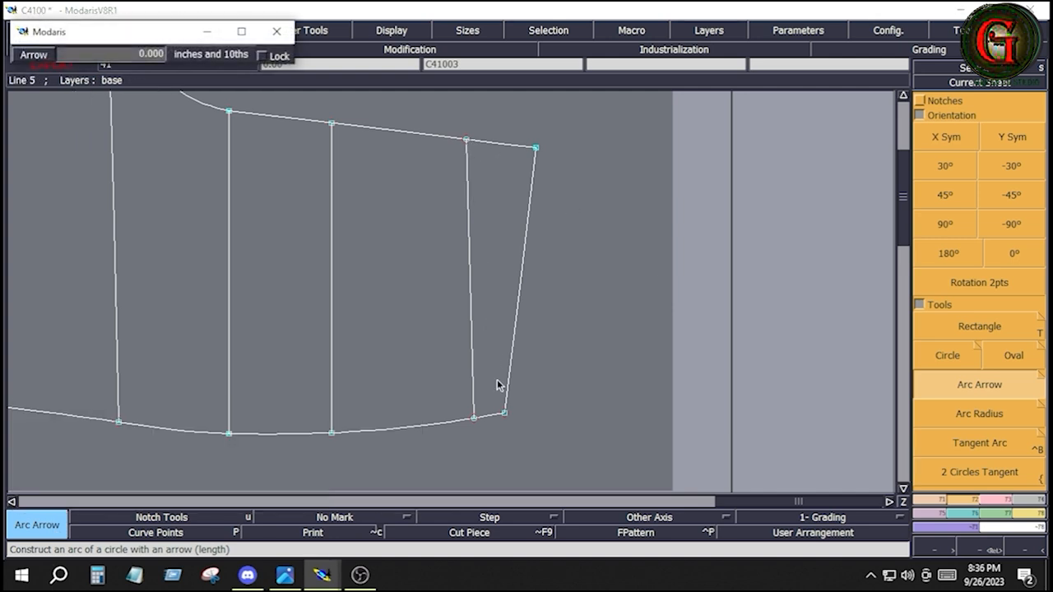
{"action": "left_click", "coordinate": [473, 422]}
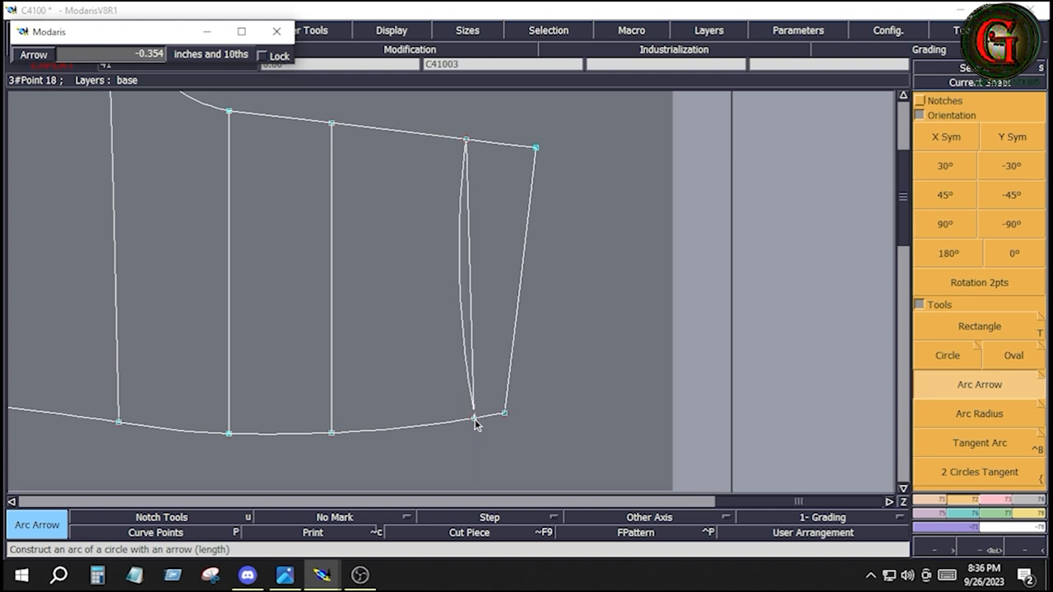
{"action": "left_click", "coordinate": [475, 422]}
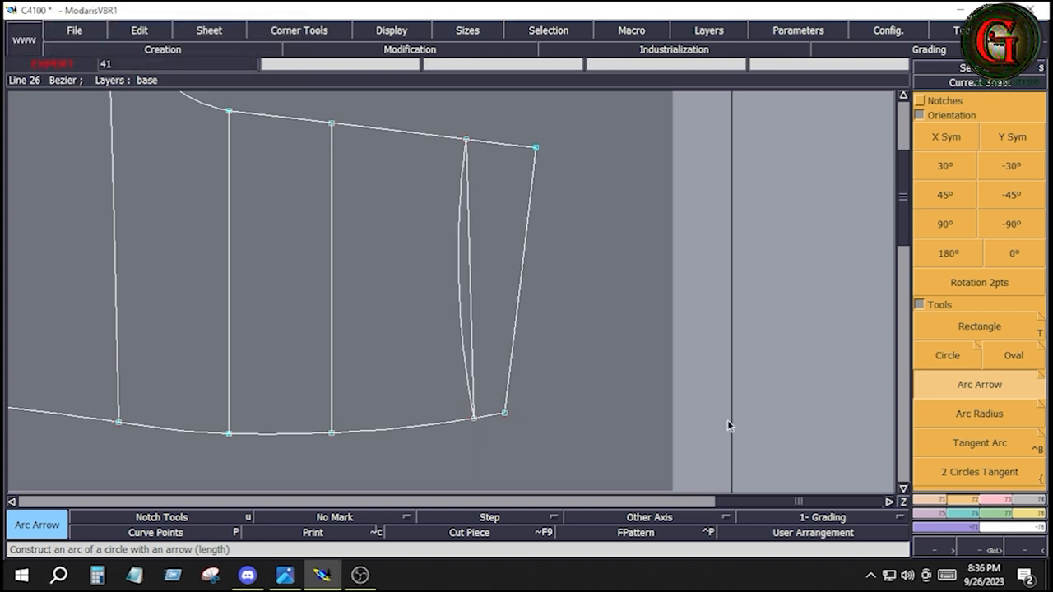
Step: Construct an Arc Arrow curve along the waist edge between the upper and lower waist corners
{"action": "left_click", "coordinate": [976, 386]}
{"action": "left_click", "coordinate": [537, 149]}
{"action": "left_click", "coordinate": [504, 412]}
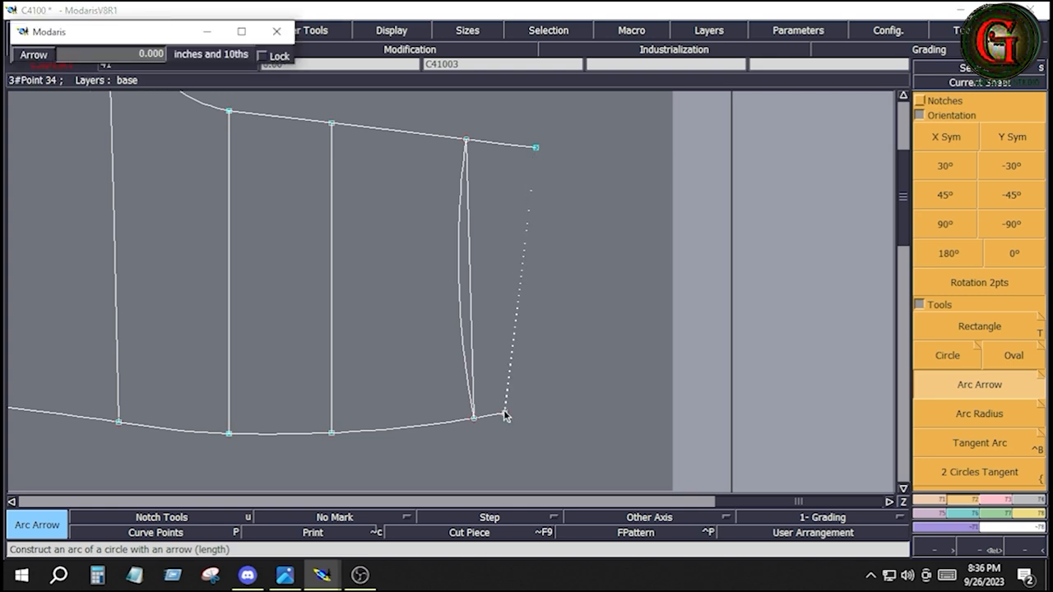
{"action": "left_click", "coordinate": [617, 350]}
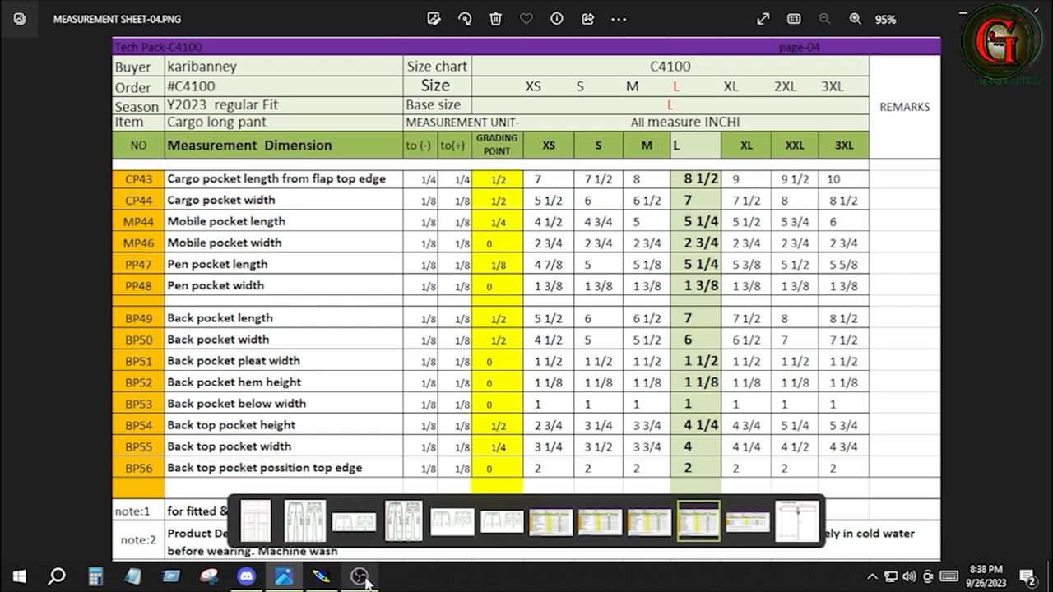
Step: Return to Modaris and place developed points 1 inch from the C41007 rectangle's upper-left corner along its top and left edges
{"action": "left_click", "coordinate": [321, 576]}
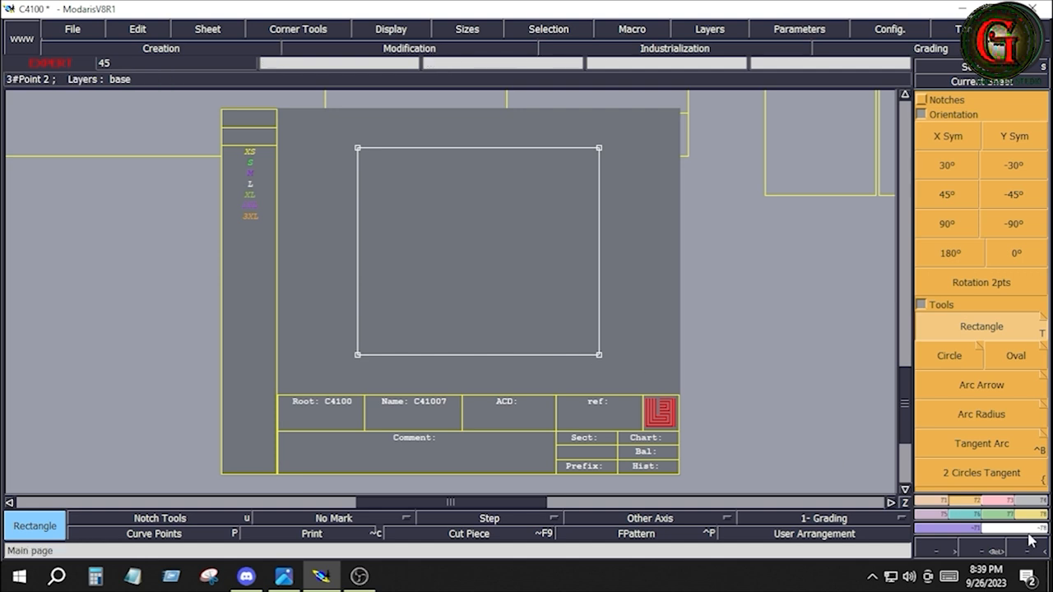
{"action": "left_click", "coordinate": [940, 501]}
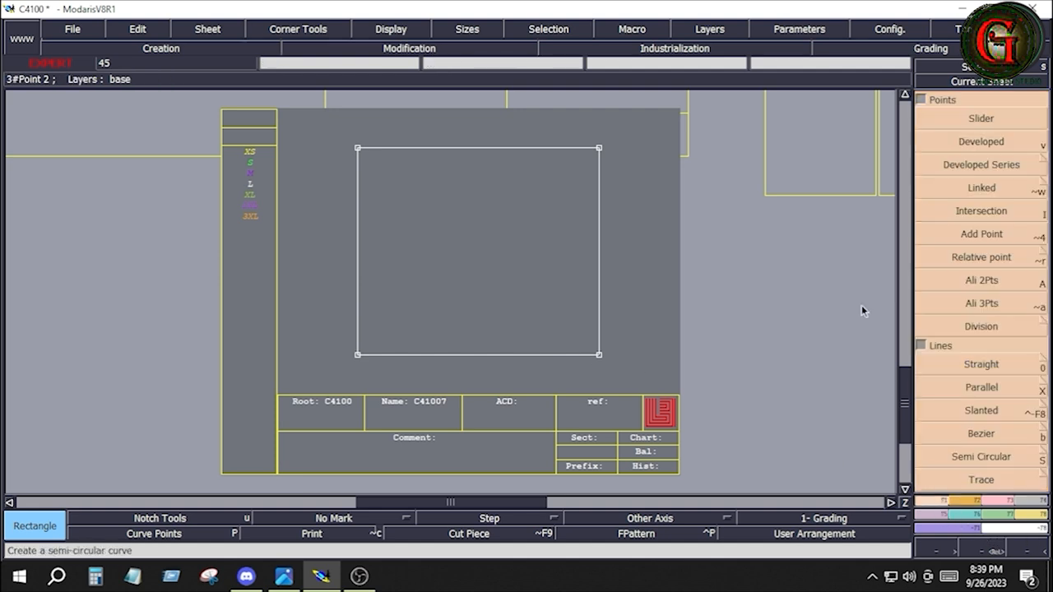
{"action": "left_click", "coordinate": [983, 145]}
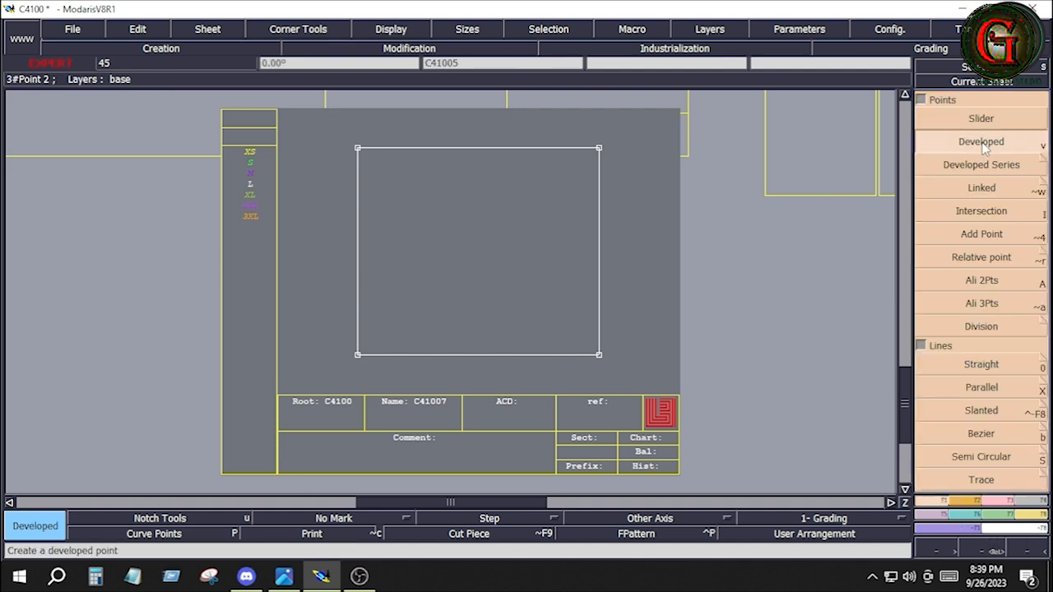
{"action": "left_click", "coordinate": [358, 149]}
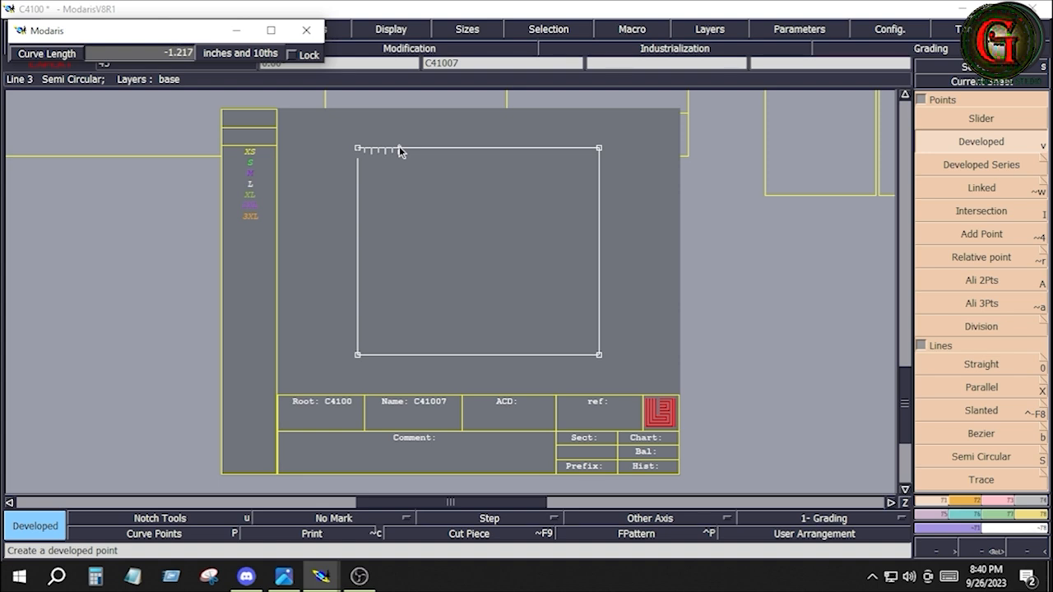
{"action": "type", "text": "-1"}
{"action": "key", "text": "Return"}
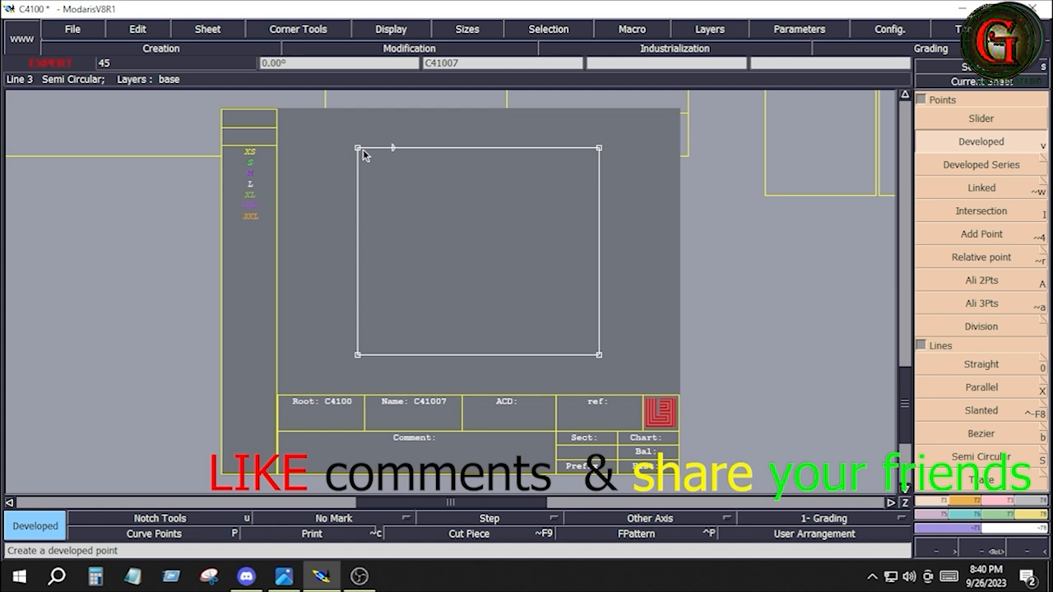
{"action": "left_click", "coordinate": [358, 150]}
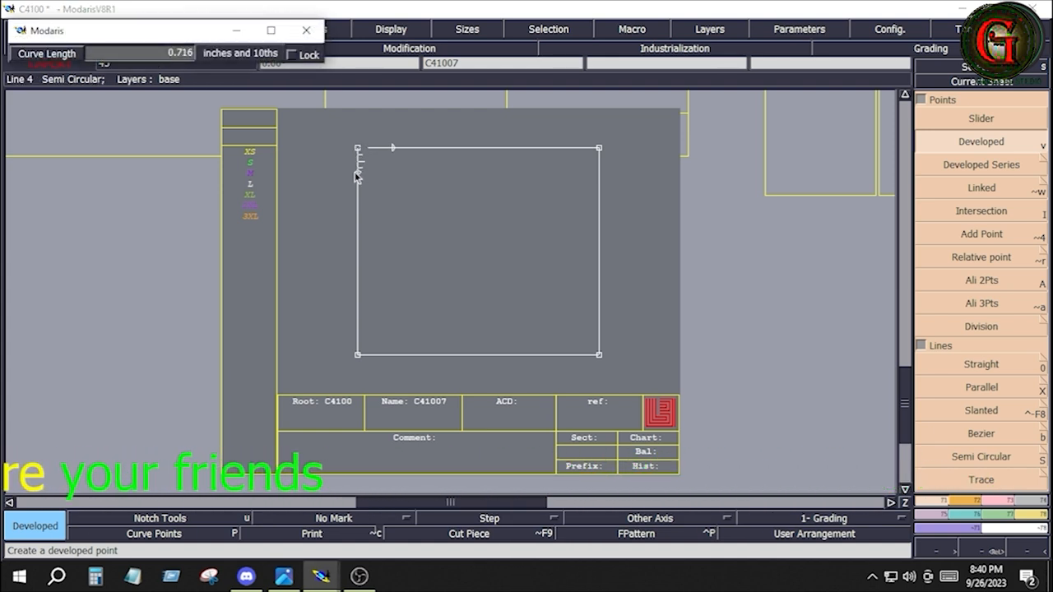
{"action": "type", "text": "1"}
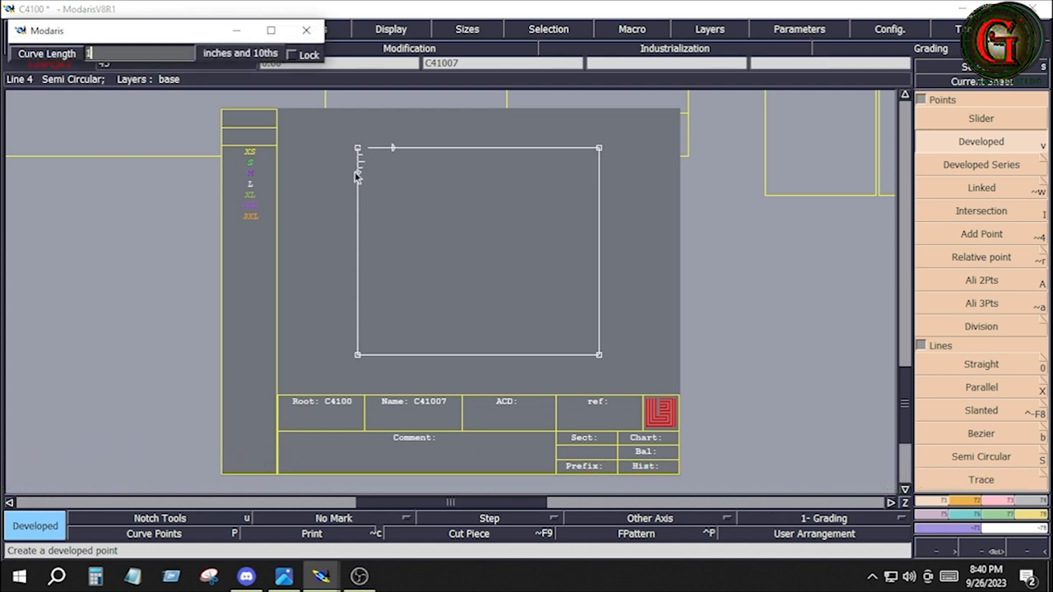
{"action": "key", "text": "Return"}
{"action": "left_click", "coordinate": [422, 188]}
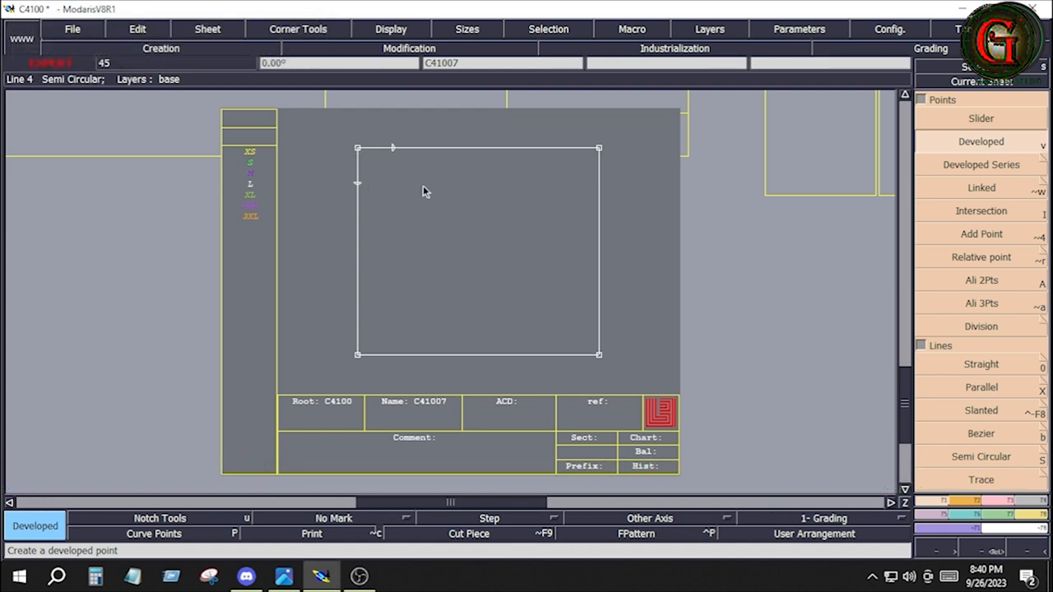
Step: Place developed points 1 inch from the rectangle's lower-left corner along its left and bottom edges
{"action": "left_click", "coordinate": [360, 356]}
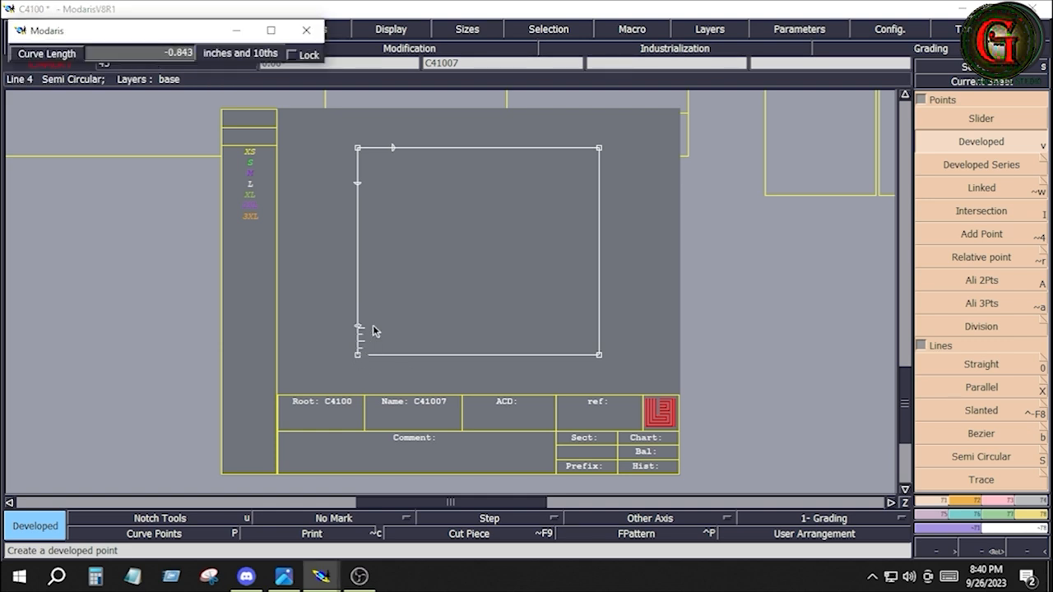
{"action": "key", "text": "Down"}
{"action": "type", "text": "-1.000"}
{"action": "key", "text": "Return"}
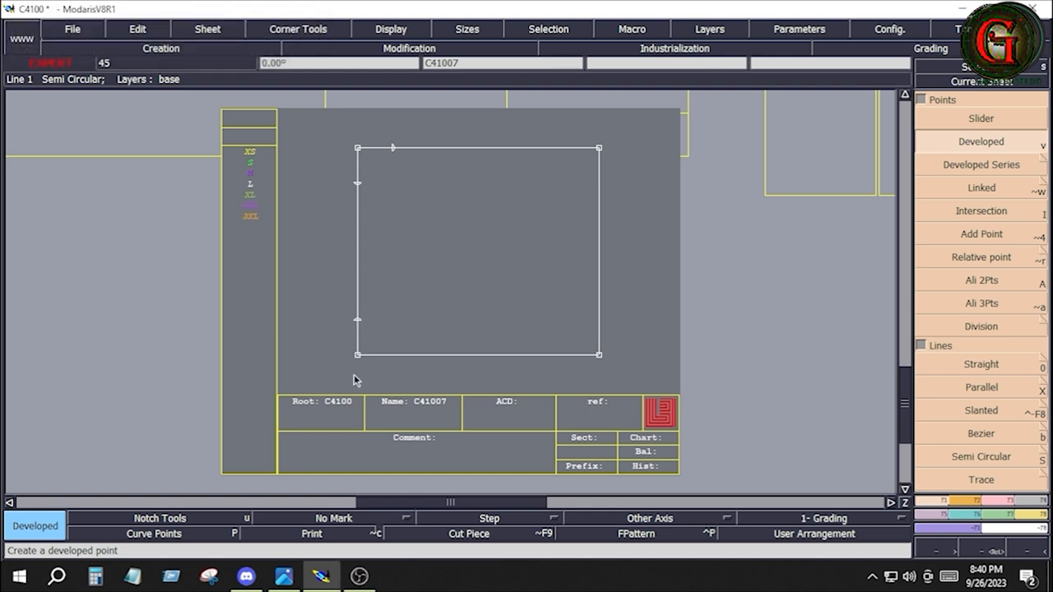
{"action": "left_click", "coordinate": [359, 356]}
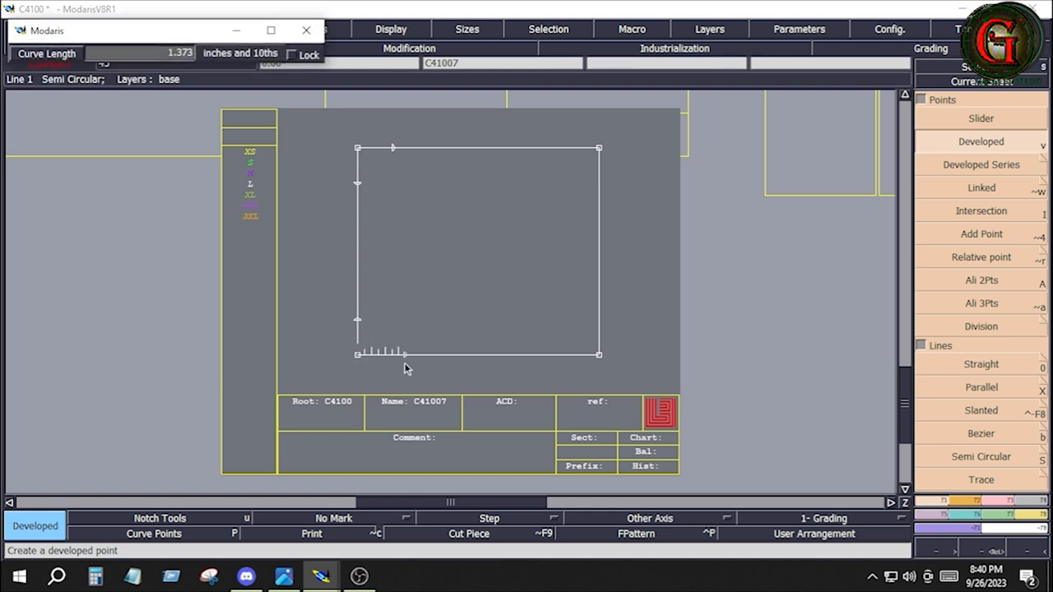
{"action": "type", "text": "1"}
{"action": "key", "text": "Return"}
Step: Insert the four 1-inch developed points into the rectangle's top, left and bottom edges
{"action": "key", "text": "alt+7"}
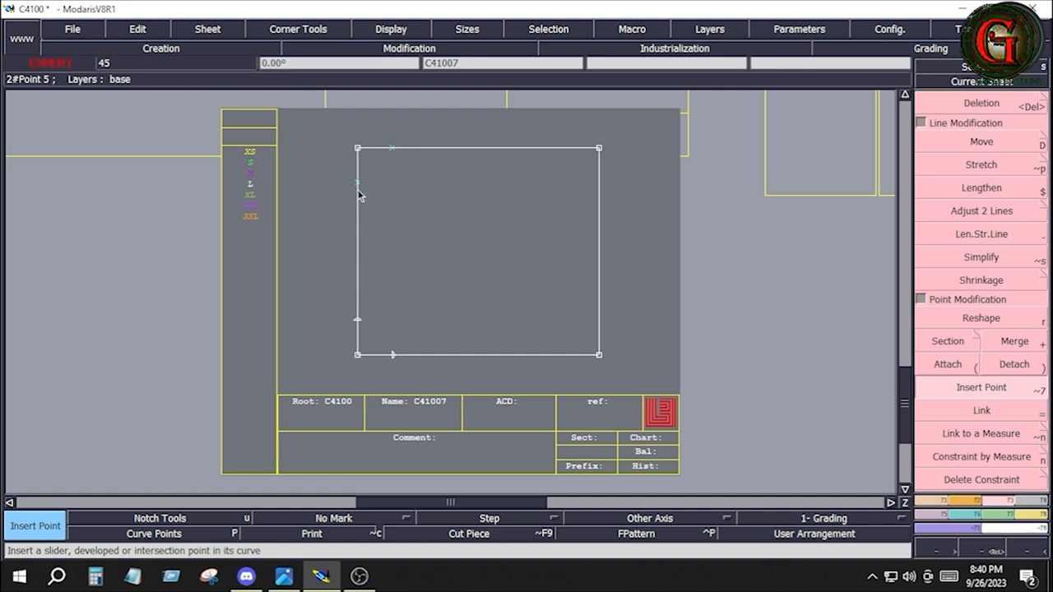
{"action": "left_click", "coordinate": [360, 318]}
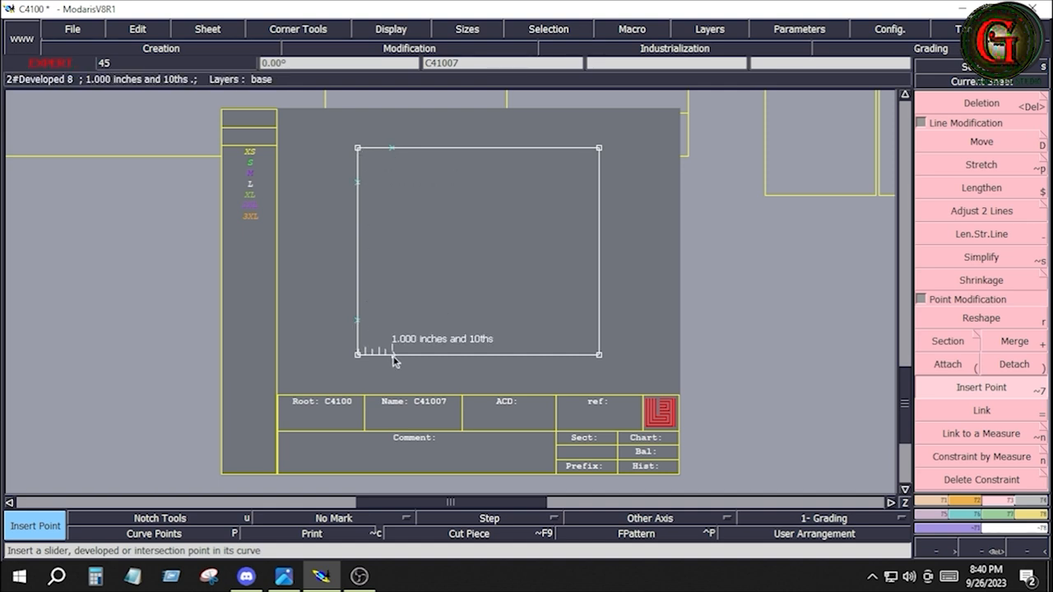
{"action": "left_click", "coordinate": [393, 357]}
Step: Draw Bezier lines between the 1-inch points to cut off the rectangle's upper-left and lower-left corners
{"action": "left_click", "coordinate": [931, 501]}
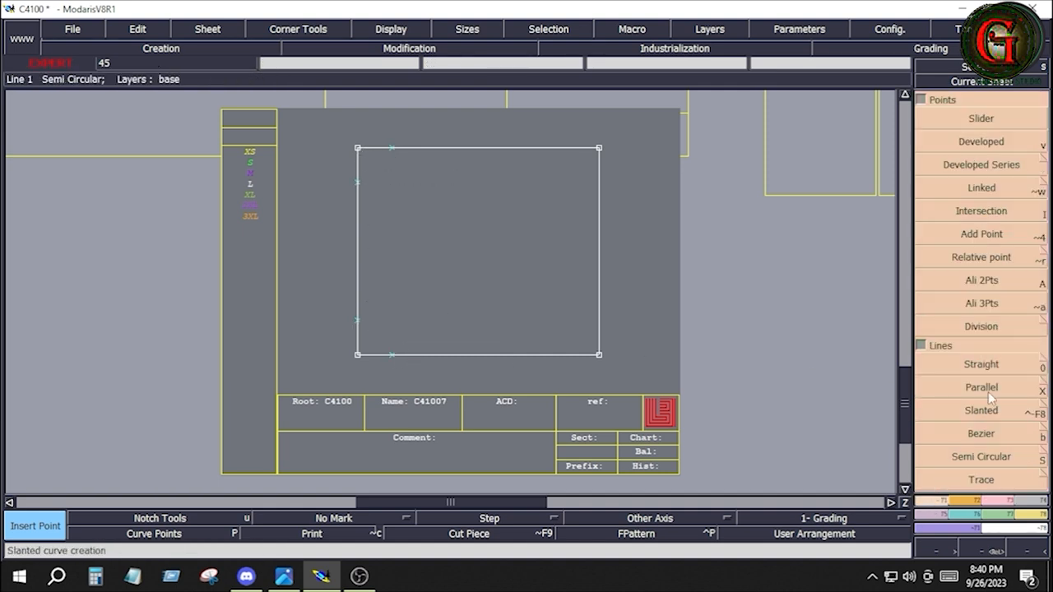
{"action": "left_click", "coordinate": [990, 427]}
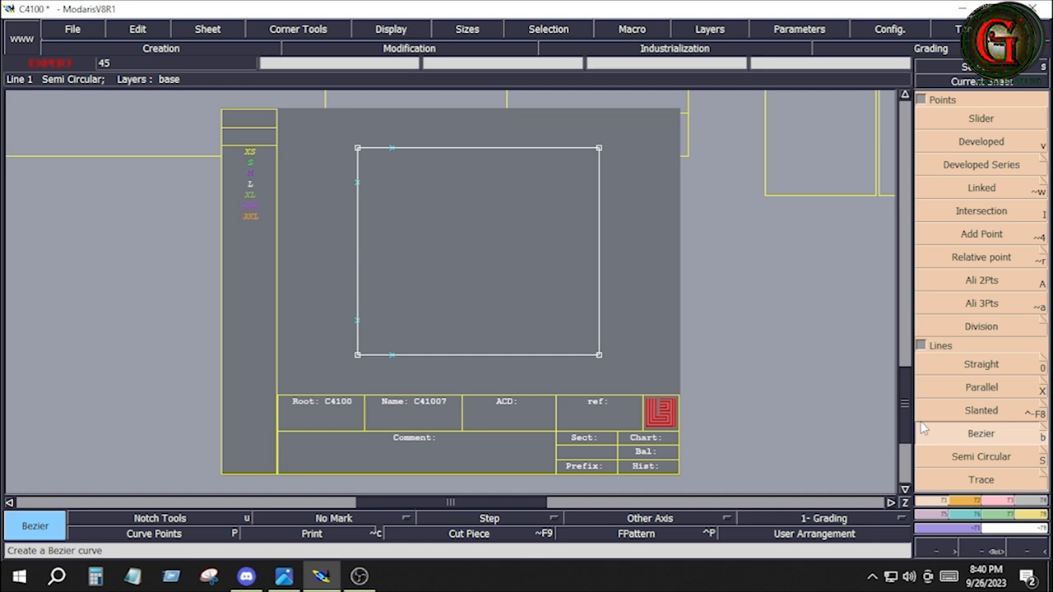
{"action": "left_click", "coordinate": [392, 149]}
{"action": "left_click", "coordinate": [357, 182]}
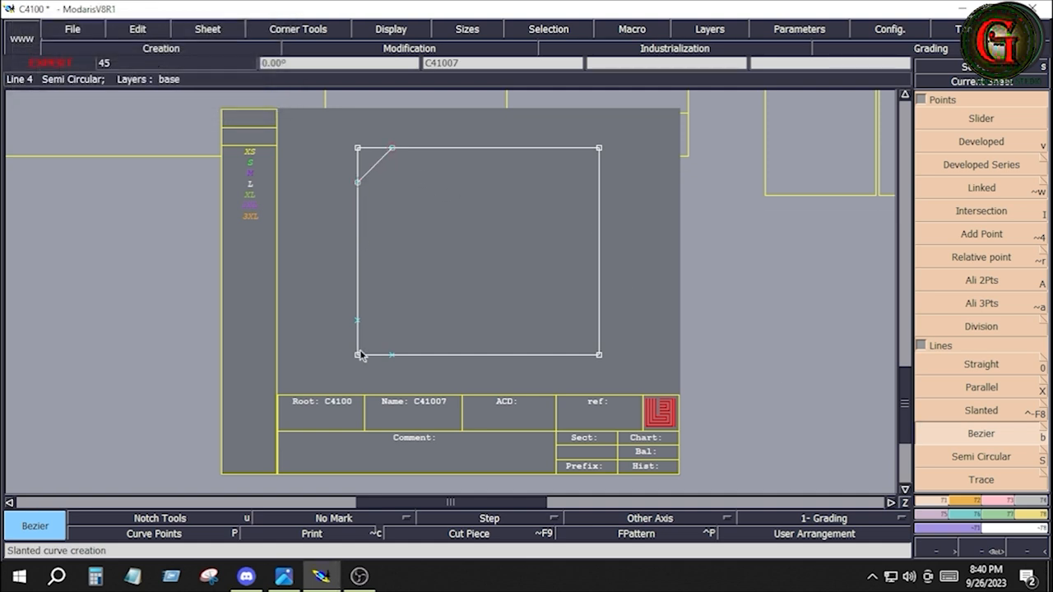
{"action": "left_click", "coordinate": [357, 320]}
{"action": "left_click", "coordinate": [392, 356]}
Step: Check the back pocket measurements in the tech pack and draw a parallel line about 1 inch inside the rectangle's right edge
{"action": "left_click", "coordinate": [284, 576]}
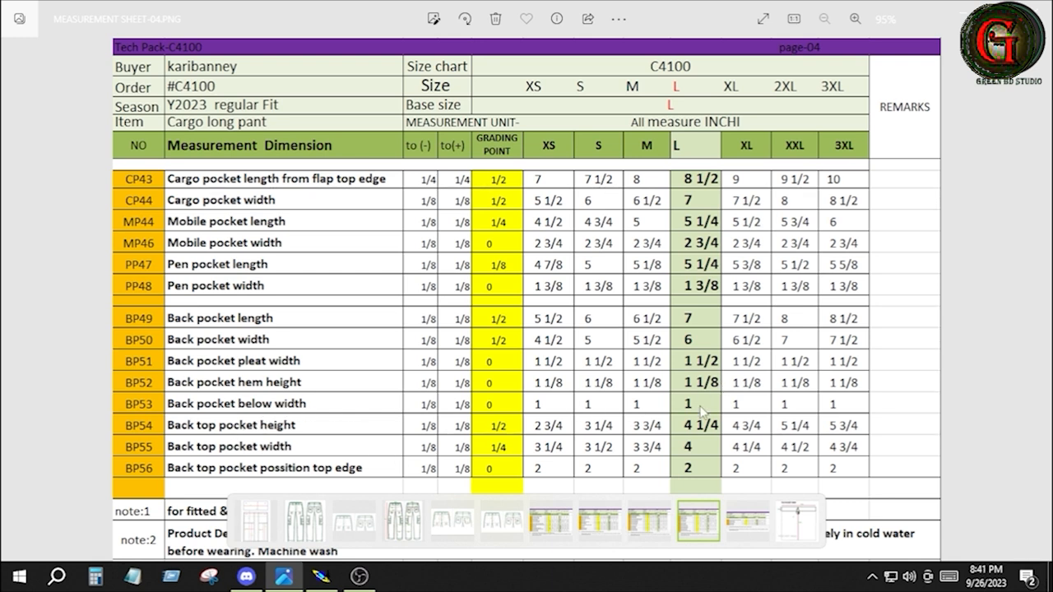
{"action": "left_click", "coordinate": [321, 575]}
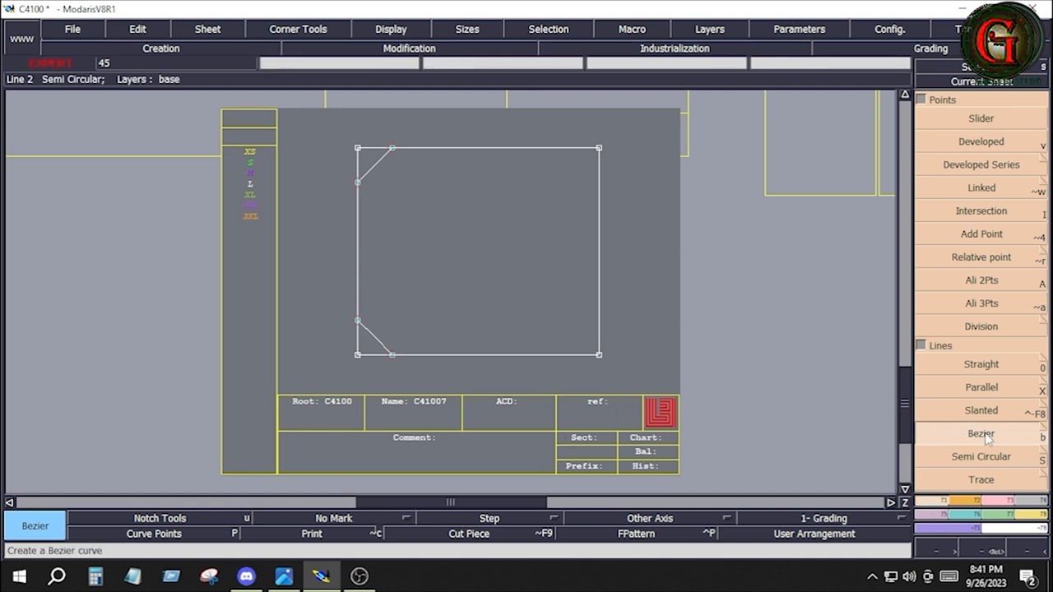
{"action": "left_click", "coordinate": [987, 395]}
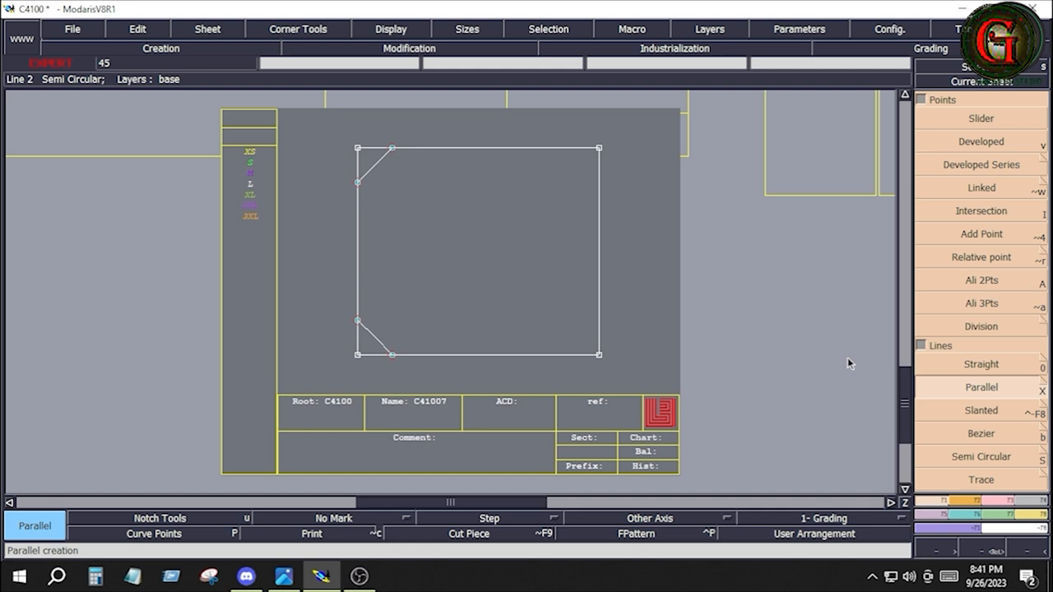
{"action": "left_click", "coordinate": [602, 267]}
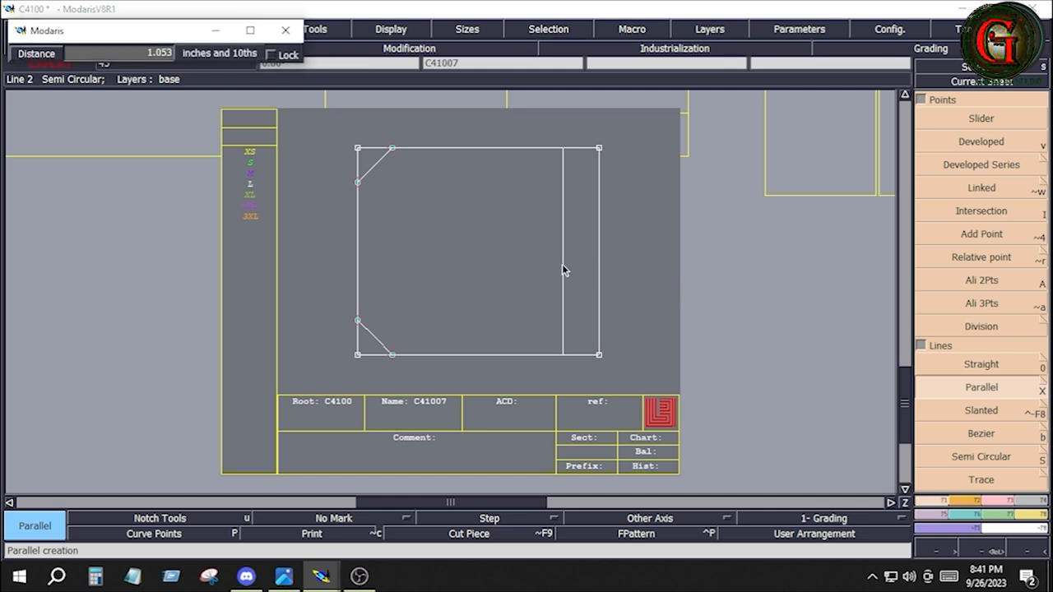
{"action": "key", "text": "BackSpace"}
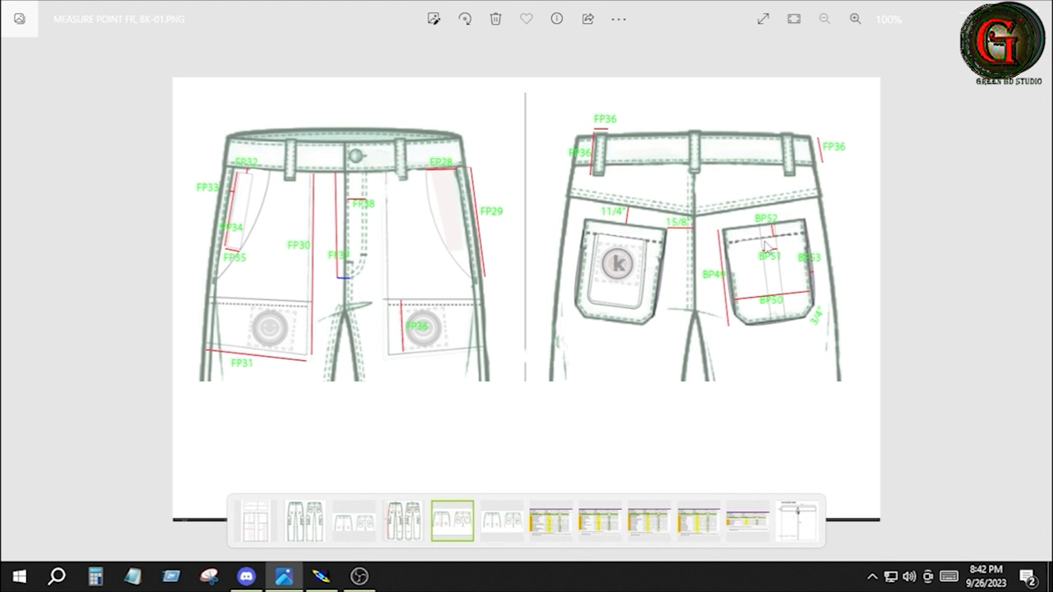
{"action": "key", "text": "alt+Tab"}
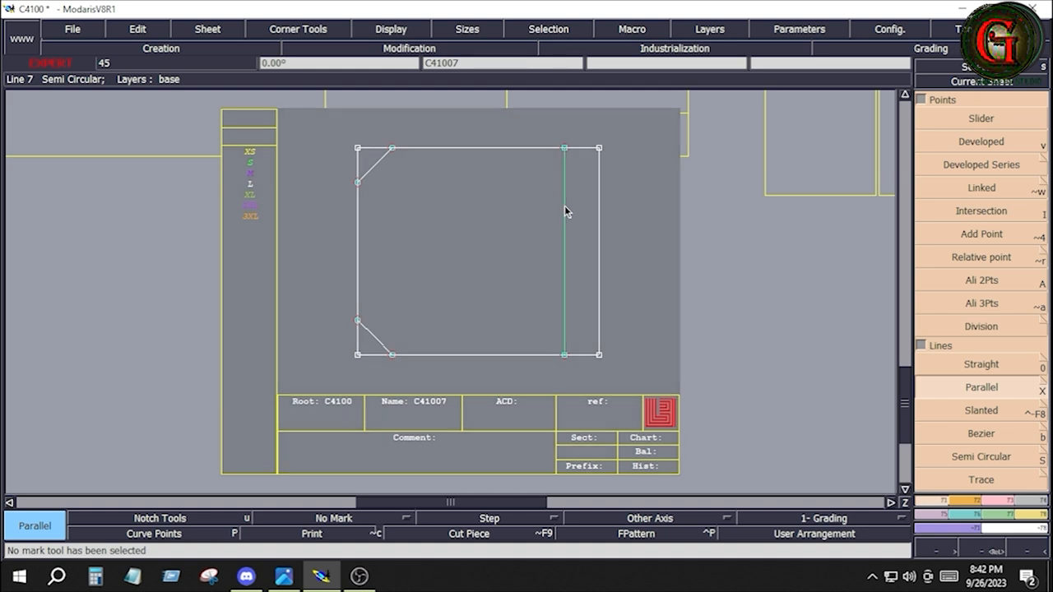
Step: Extract a Seam piece from the cut-corner outline of sheet C41007, including the strip beyond the parallel line, and rearrange the sheets
{"action": "left_click", "coordinate": [1034, 502]}
{"action": "left_click", "coordinate": [950, 458]}
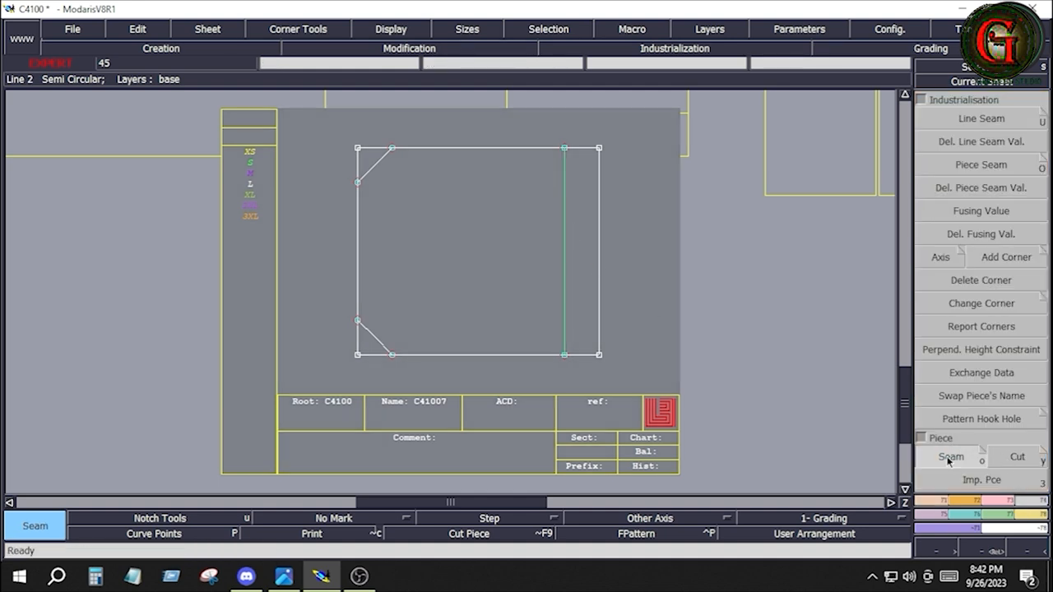
{"action": "left_click", "coordinate": [466, 267]}
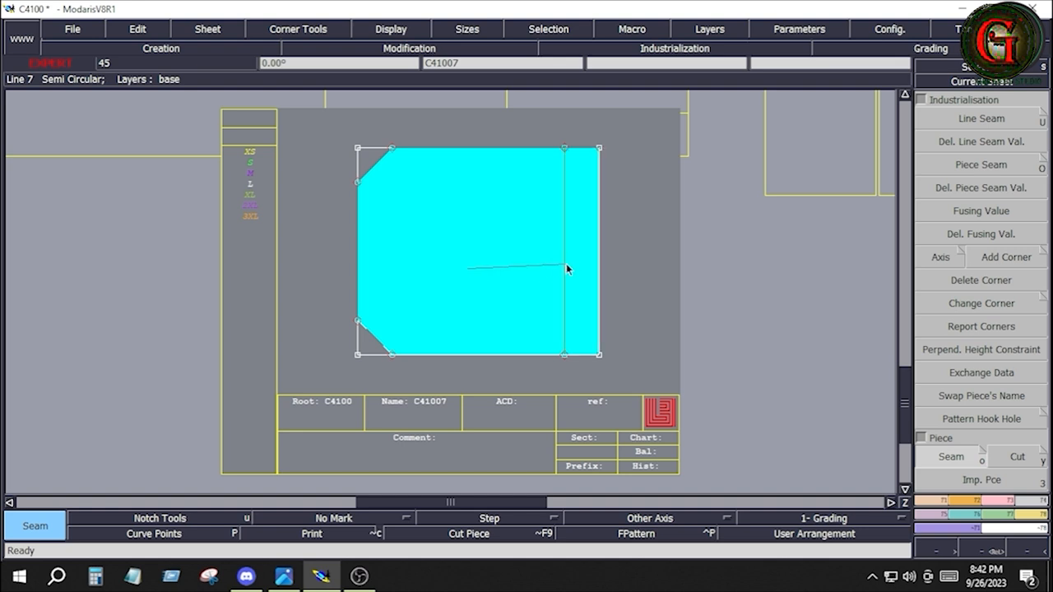
{"action": "left_click", "coordinate": [570, 265]}
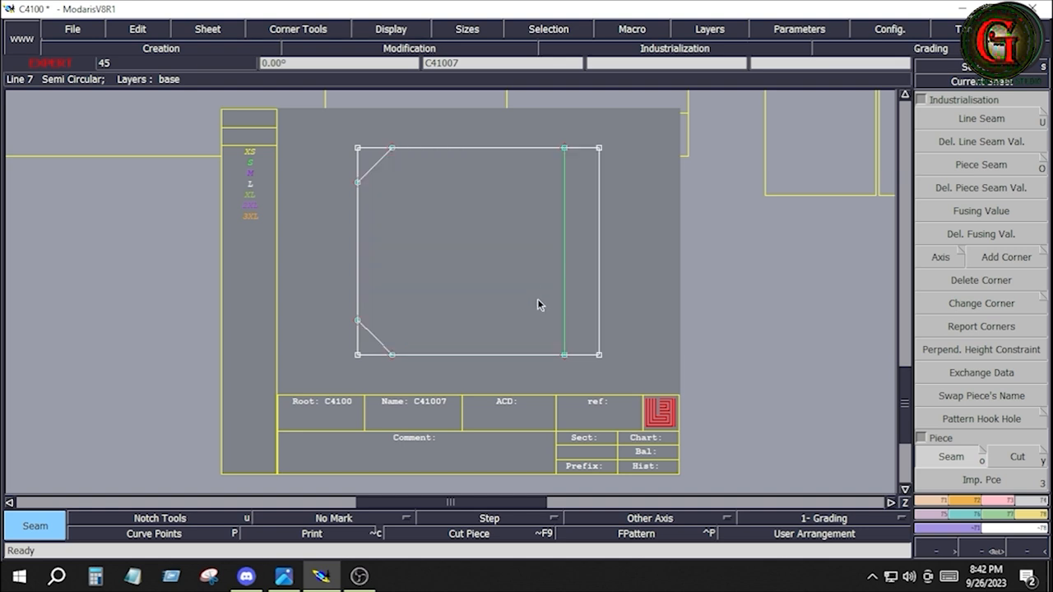
{"action": "key", "text": "j"}
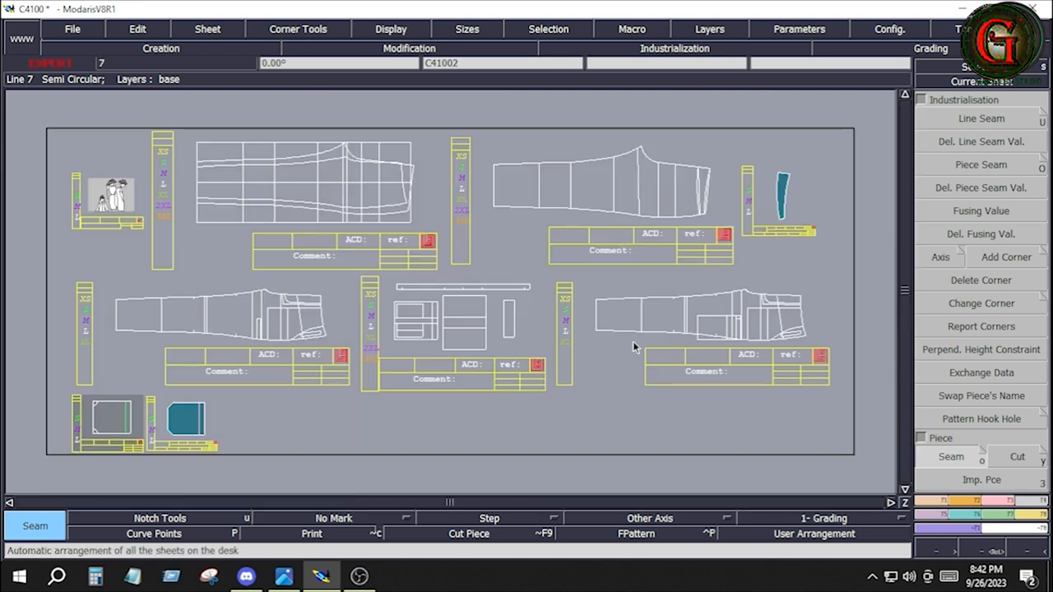
Step: Draw a horizontal Bezier centre line across the extracted pocket piece between the midpoints of its right and left edges
{"action": "left_click", "coordinate": [192, 436]}
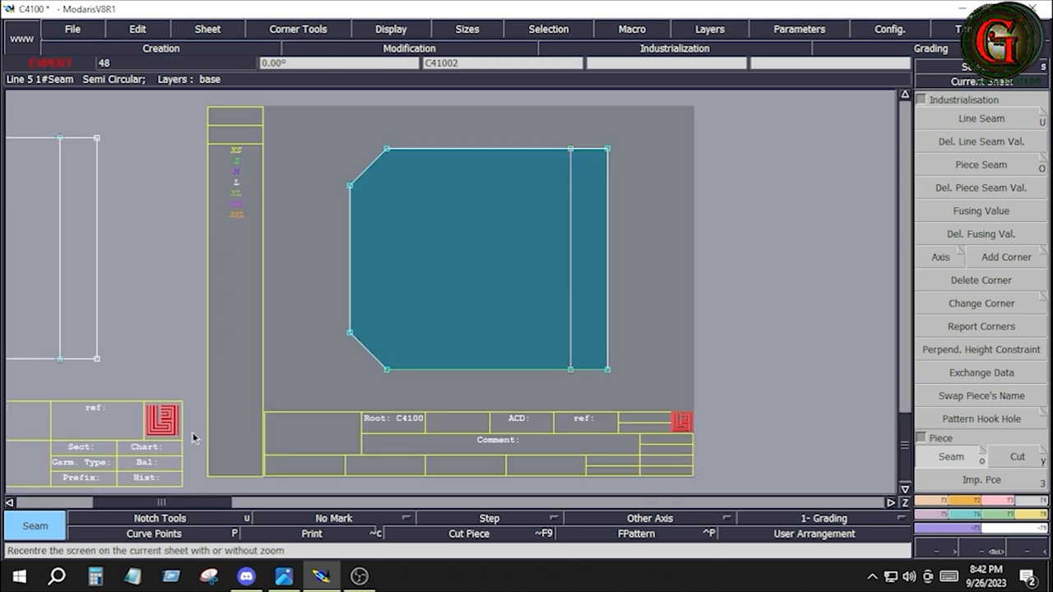
{"action": "left_click", "coordinate": [928, 501]}
{"action": "left_click", "coordinate": [982, 433]}
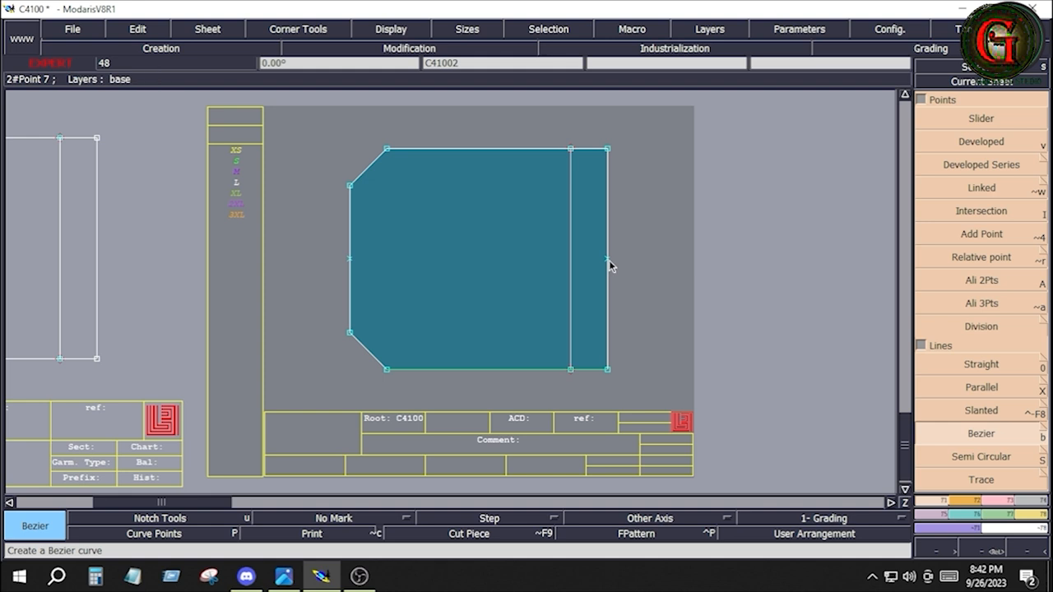
{"action": "left_click", "coordinate": [607, 259]}
{"action": "left_click", "coordinate": [351, 260]}
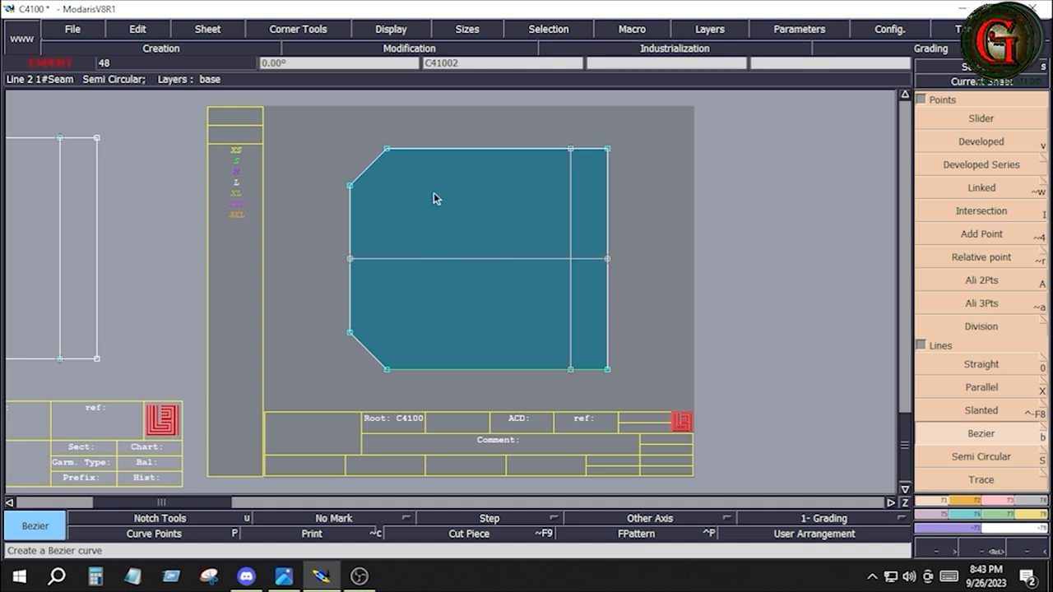
Step: Copy the pocket piece onto a new sheet, arrange all sheets and bring the copy into full view
{"action": "key", "text": "c"}
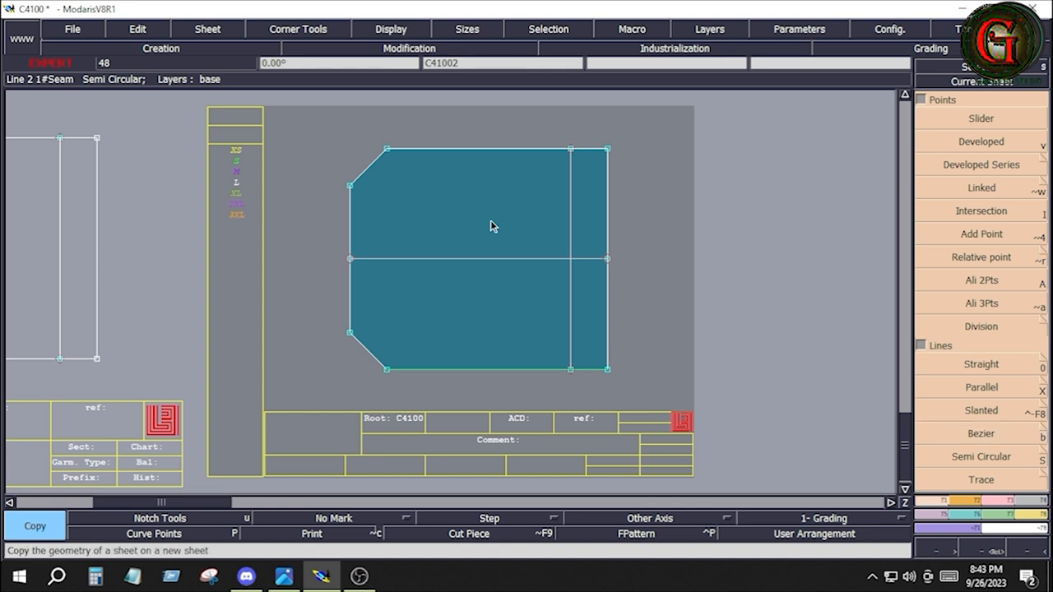
{"action": "left_click", "coordinate": [491, 220]}
{"action": "left_click", "coordinate": [553, 223]}
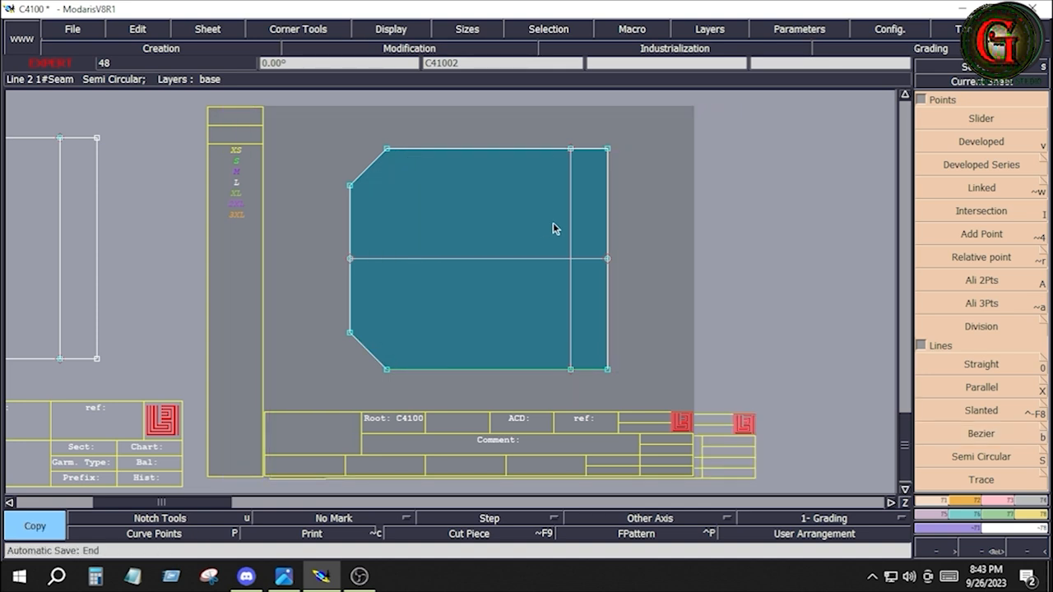
{"action": "key", "text": "8"}
{"action": "left_click", "coordinate": [270, 439]}
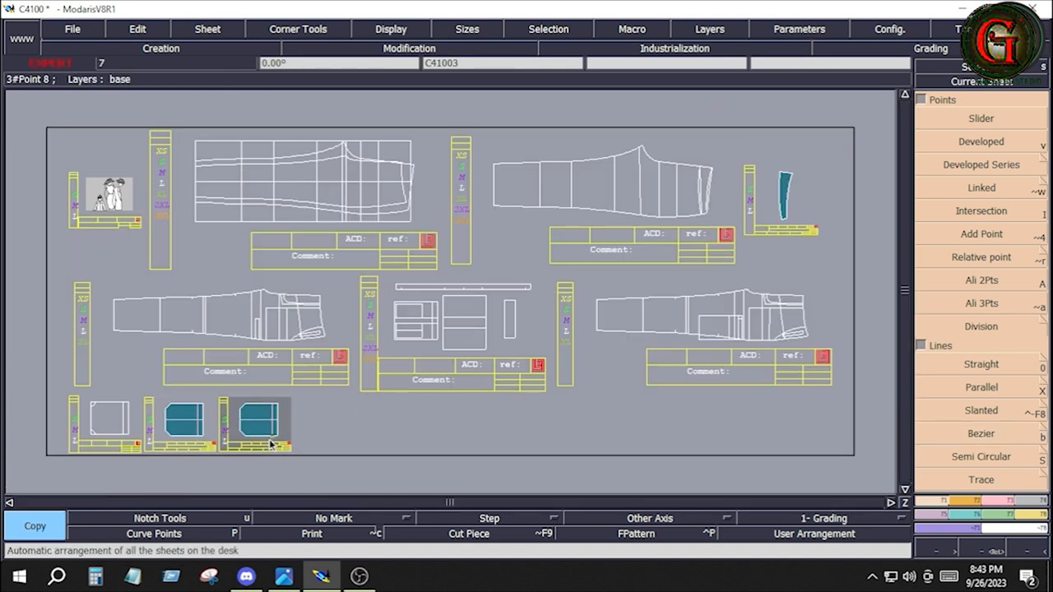
{"action": "key", "text": "Home"}
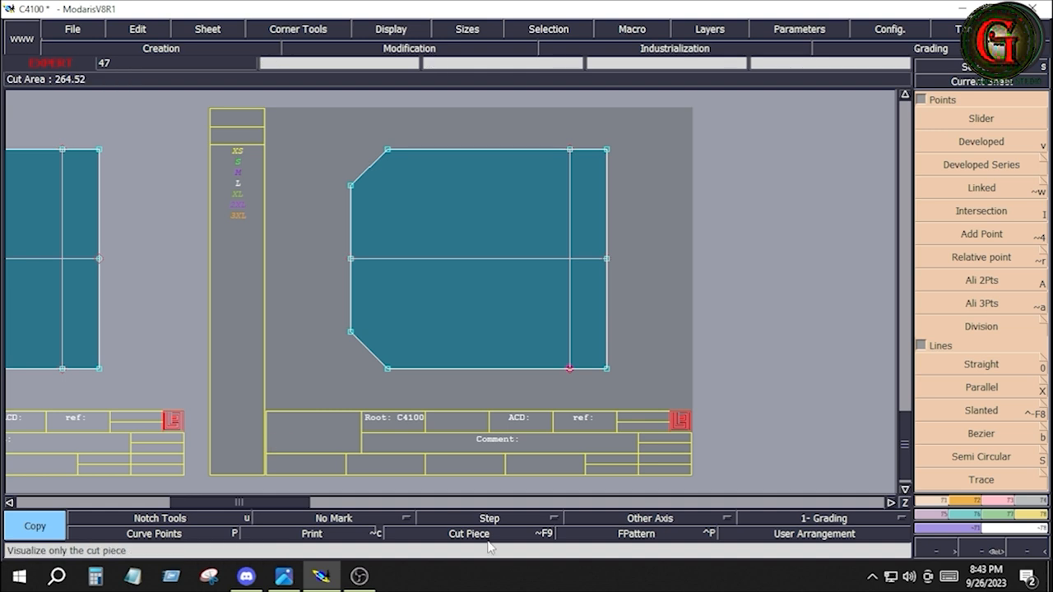
Step: Turn on Print for the copied pocket piece and pin its end points
{"action": "left_click", "coordinate": [332, 540]}
{"action": "left_click", "coordinate": [981, 332]}
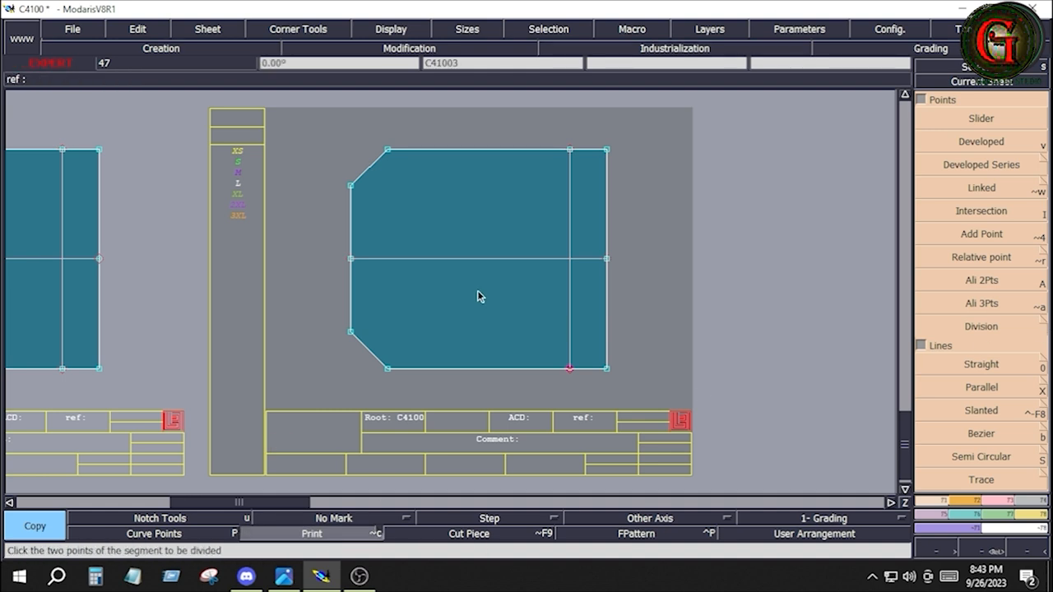
{"action": "key", "text": "p"}
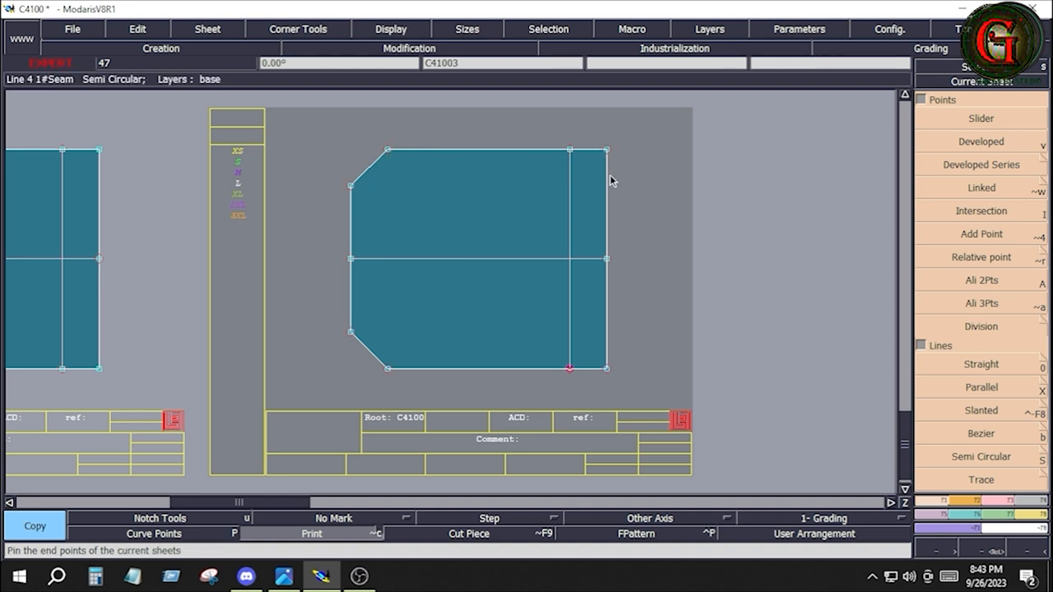
Step: Move the upper group of outline points on the copied pocket with ShiftX 0 and ShiftY 1 inch
{"action": "left_click", "coordinate": [409, 48]}
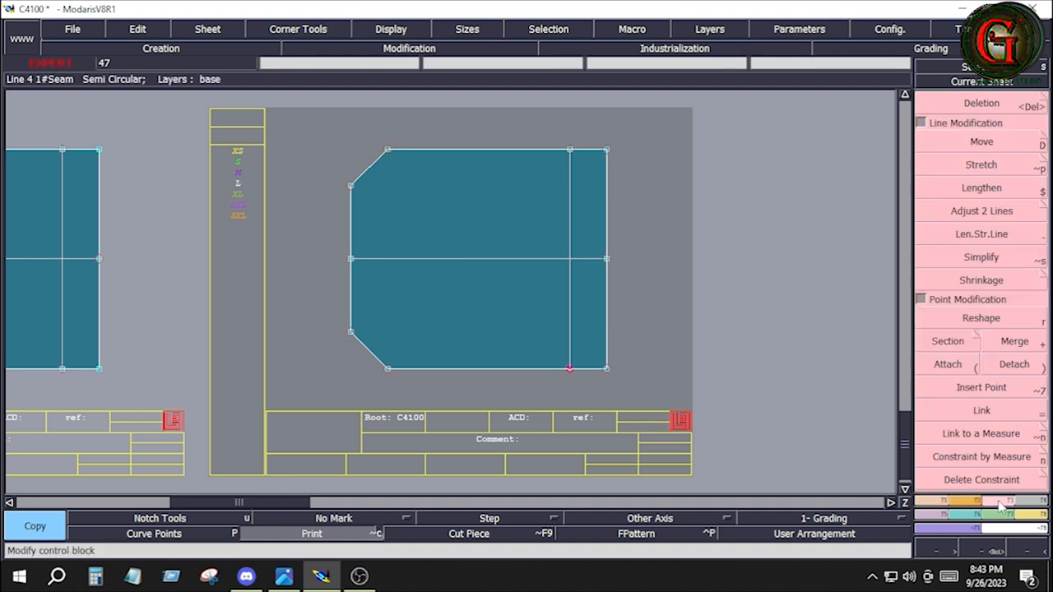
{"action": "left_click", "coordinate": [978, 142]}
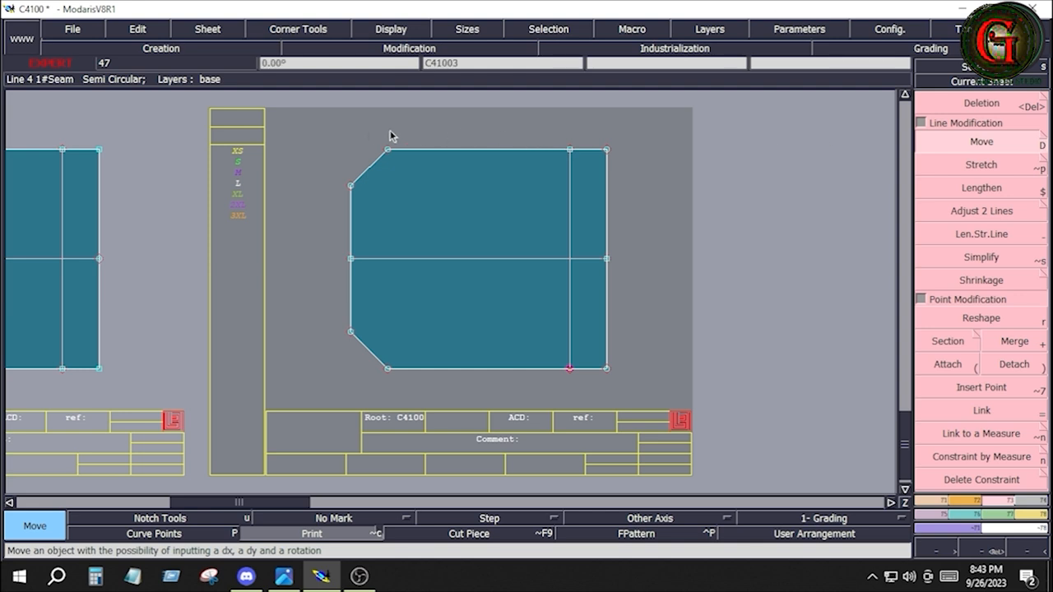
{"action": "left_click_drag", "start_coordinate": [314, 129], "coordinate": [655, 183]}
{"action": "left_click_drag", "start_coordinate": [343, 132], "coordinate": [531, 223]}
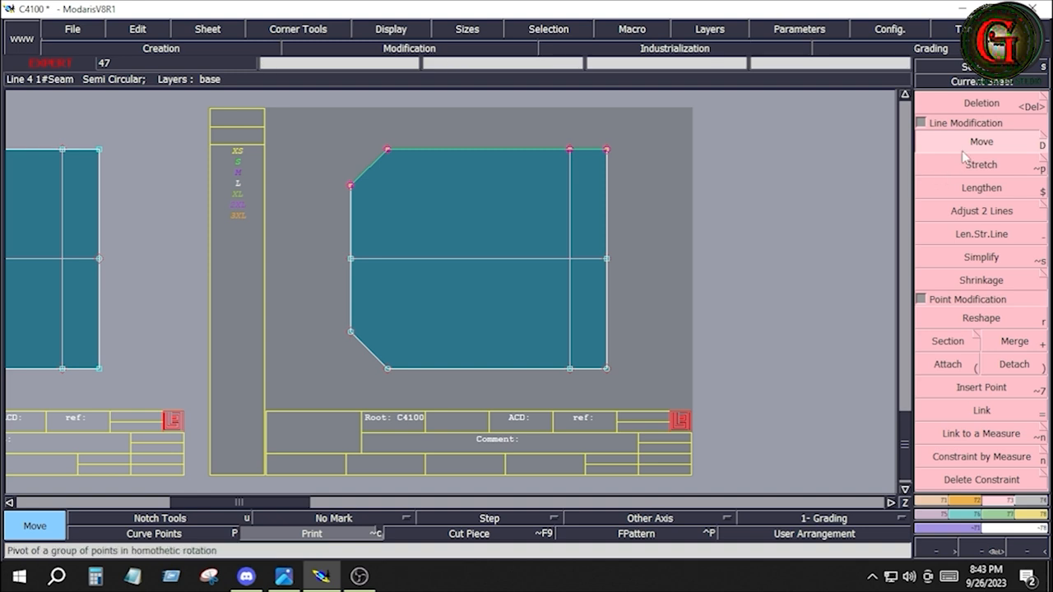
{"action": "left_click", "coordinate": [470, 149]}
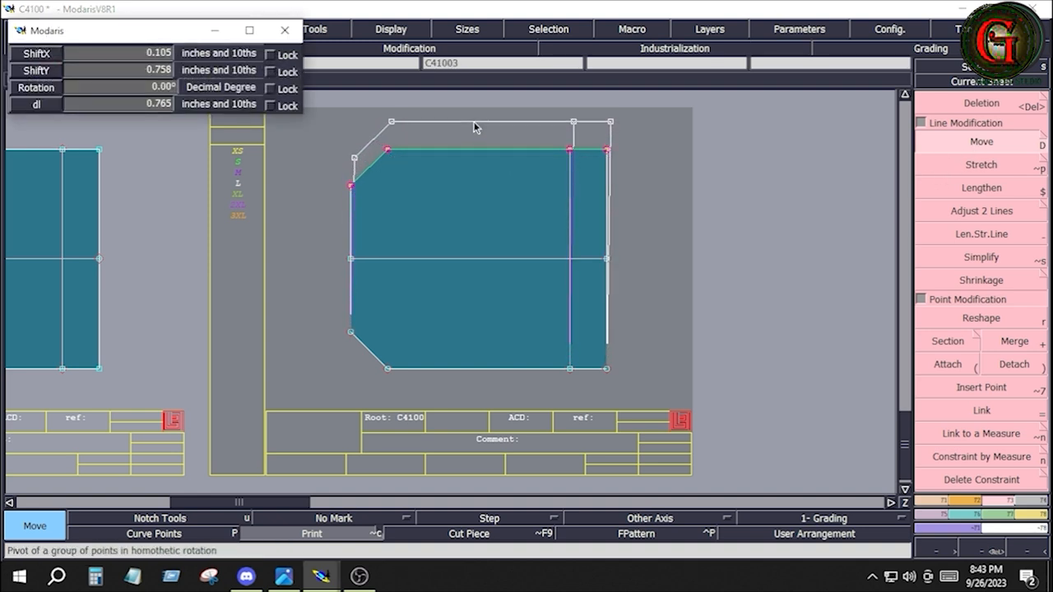
{"action": "key", "text": "Down"}
{"action": "type", "text": "0"}
{"action": "key", "text": "Down"}
{"action": "type", "text": "1"}
{"action": "key", "text": "Down"}
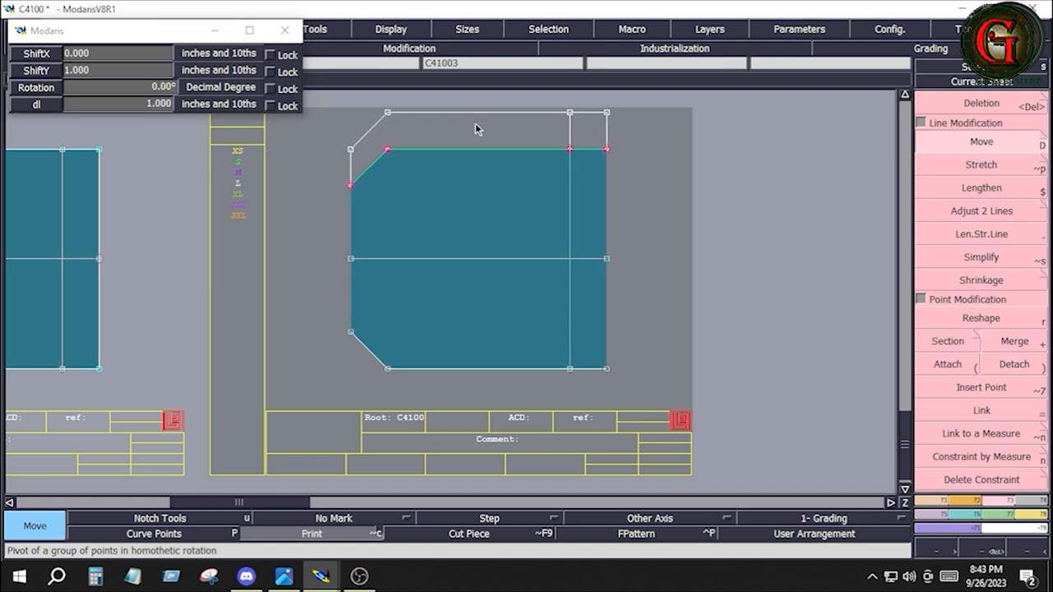
{"action": "key", "text": "Return"}
Step: Move the lower group of outline points on the copied pocket with ShiftX 0 and ShiftY -1 inch, and clear the selection
{"action": "left_click_drag", "start_coordinate": [326, 320], "coordinate": [634, 388]}
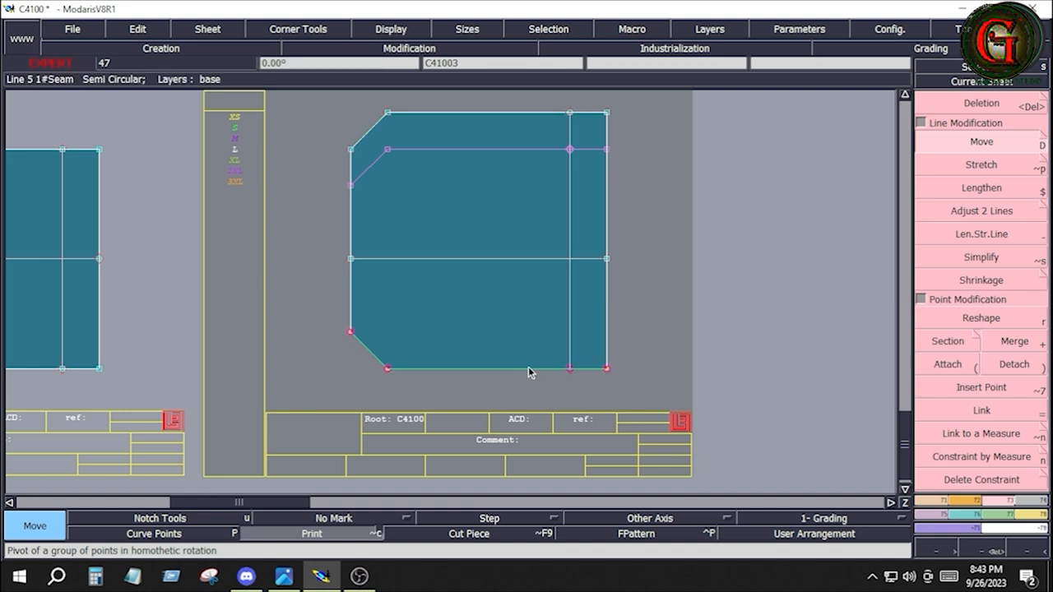
{"action": "left_click", "coordinate": [528, 369]}
{"action": "key", "text": "Down"}
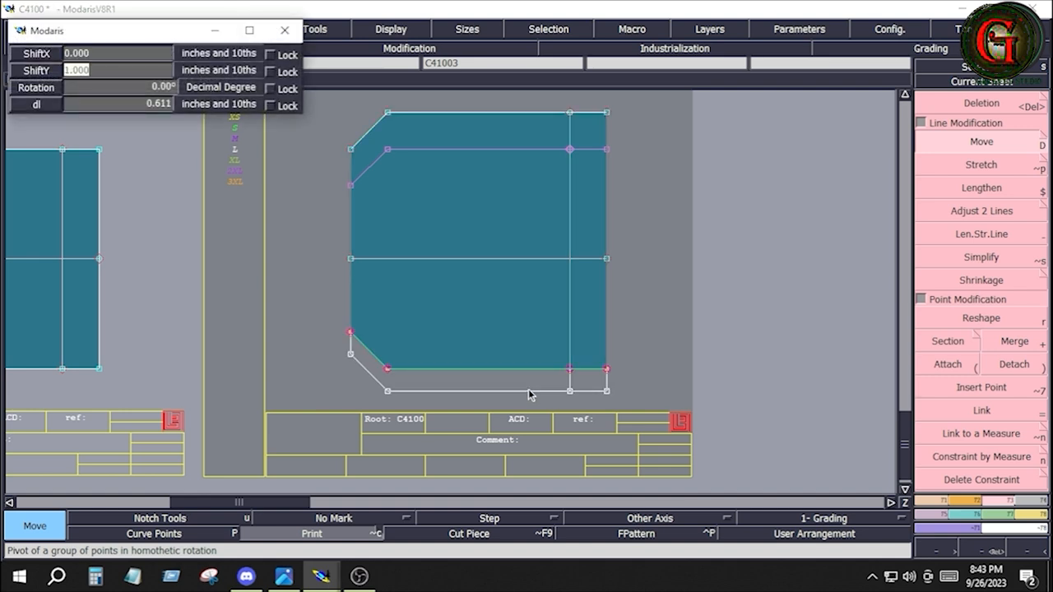
{"action": "type", "text": "-1"}
{"action": "key", "text": "Return"}
{"action": "left_click", "coordinate": [641, 376]}
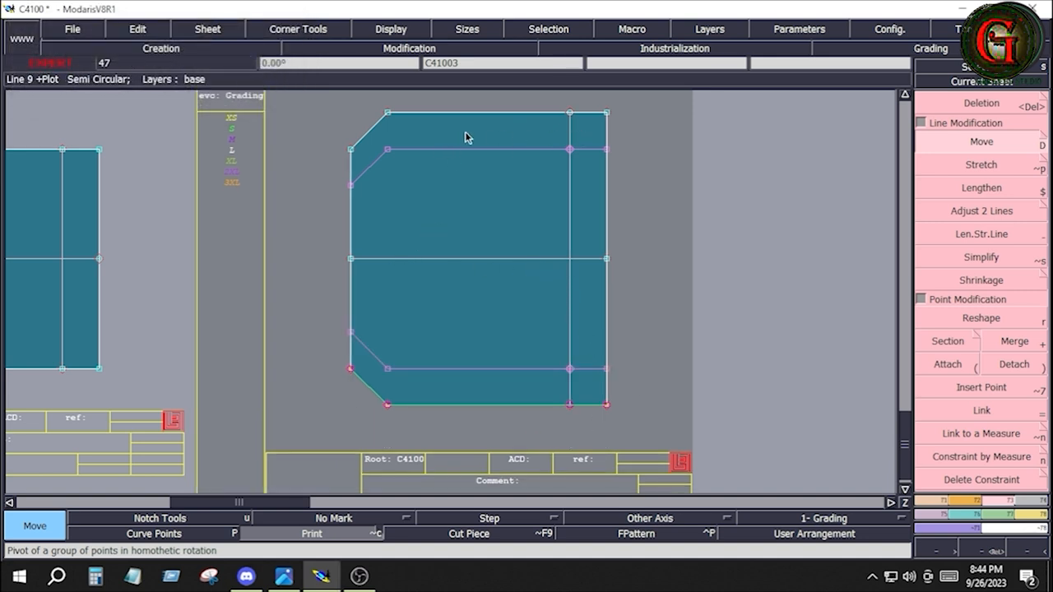
{"action": "left_click", "coordinate": [749, 333]}
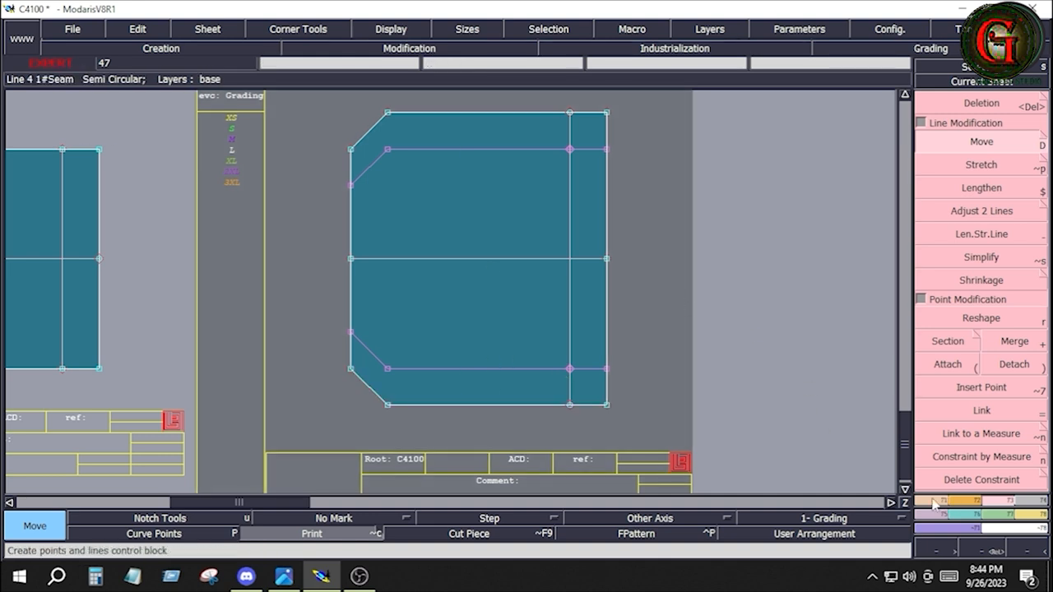
Step: Draw a line parallel to the copied pocket's centre line, 1 inch below it
{"action": "left_click", "coordinate": [948, 500]}
{"action": "left_click", "coordinate": [981, 387]}
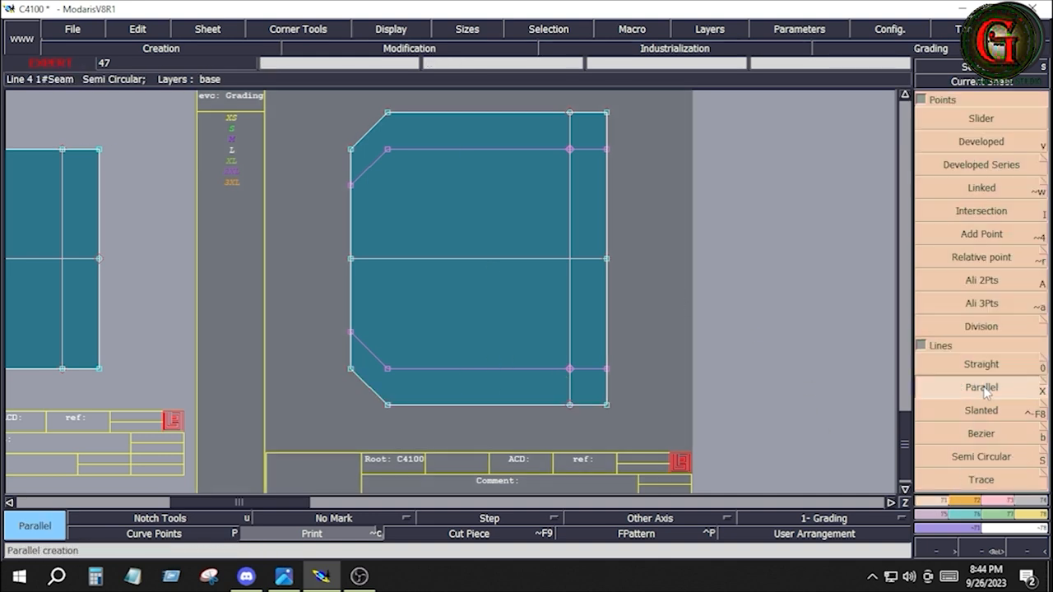
{"action": "left_click", "coordinate": [519, 259]}
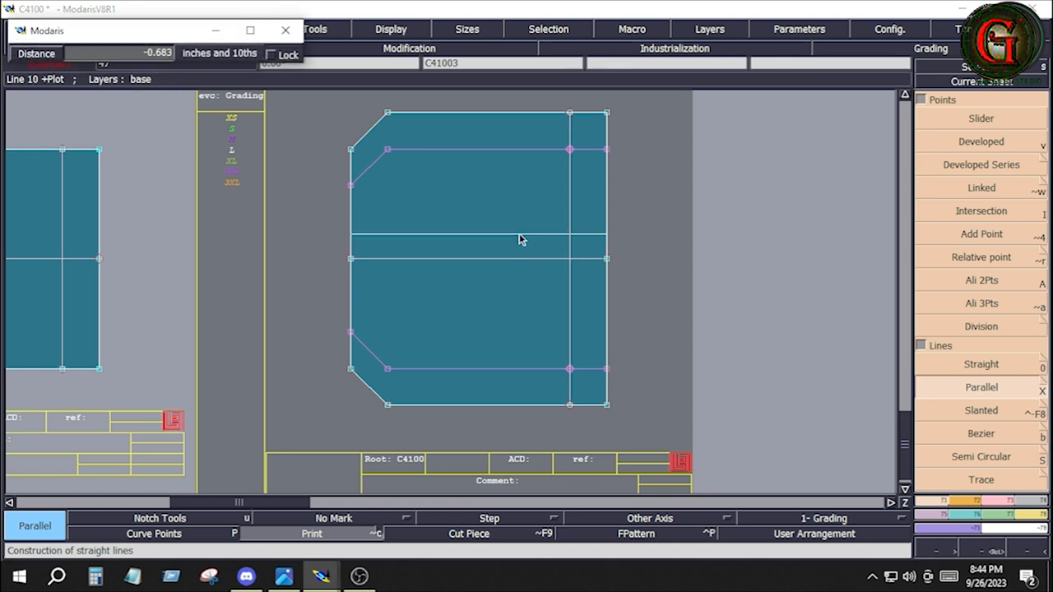
{"action": "type", "text": "1.000"}
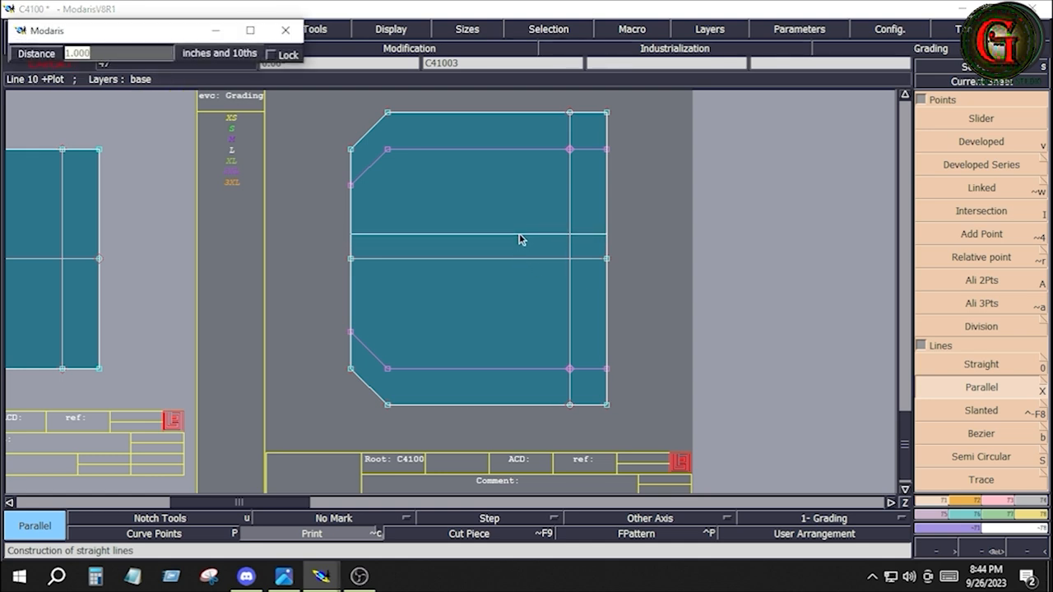
{"action": "type", "text": "0.500"}
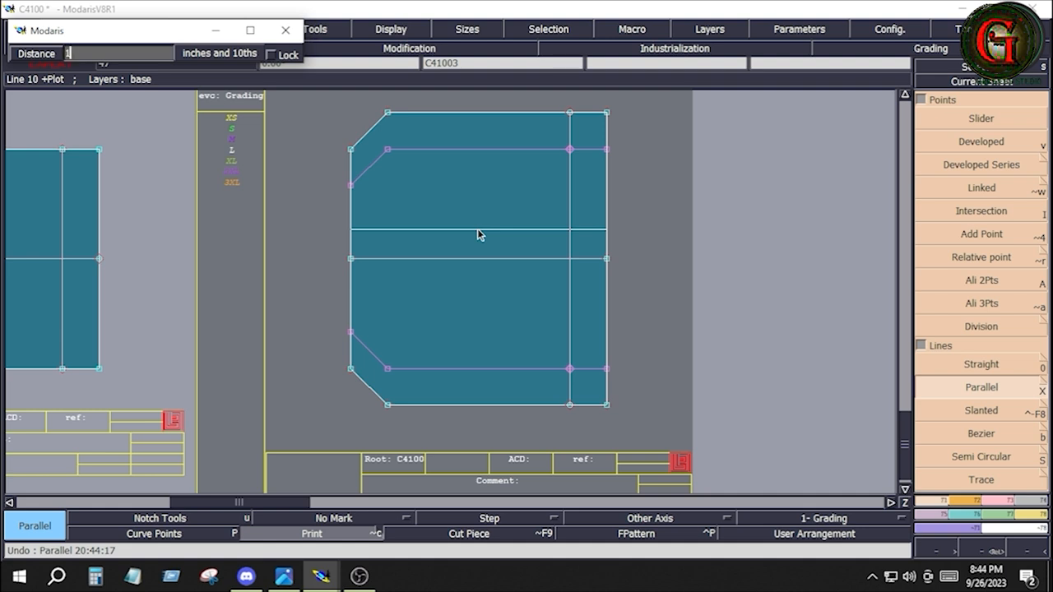
{"action": "key", "text": "Return"}
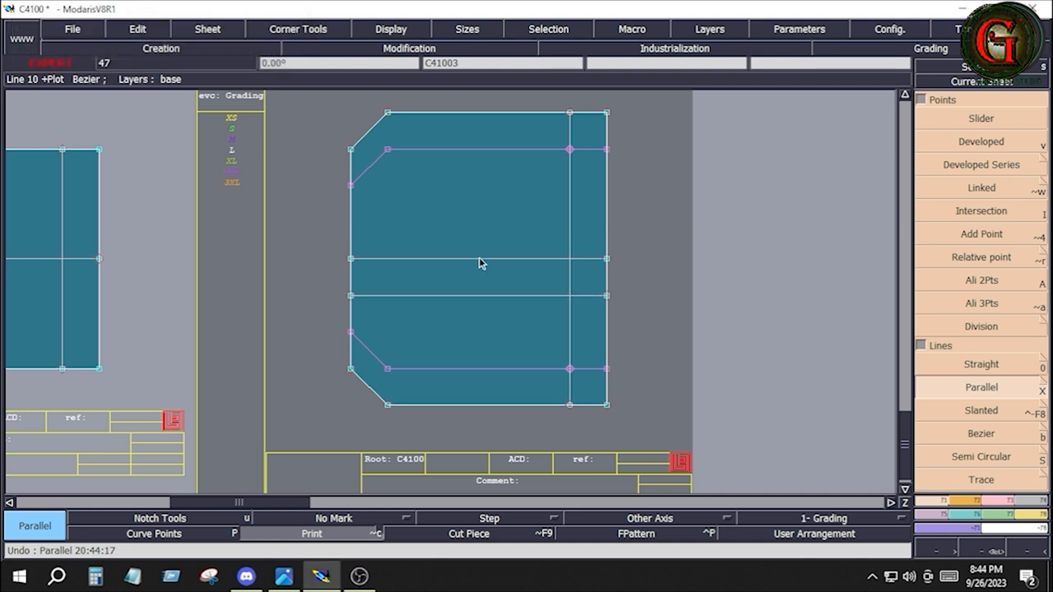
Step: Draw a second line parallel to the pocket's centre line at a distance of -1 inch, above it
{"action": "left_click", "coordinate": [479, 257]}
{"action": "type", "text": "1.000"}
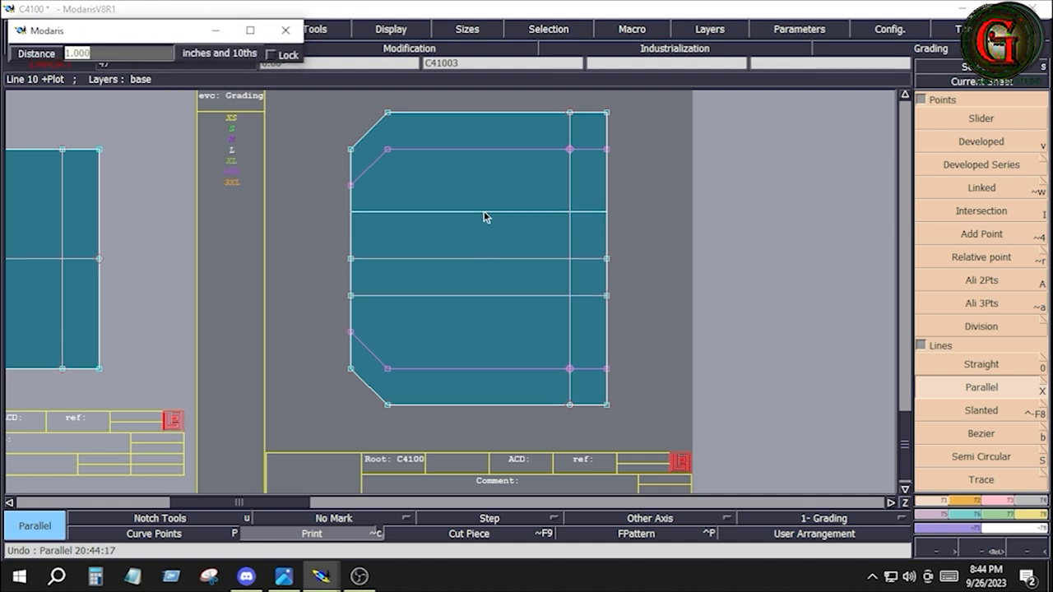
{"action": "type", "text": "-1"}
{"action": "key", "text": "Return"}
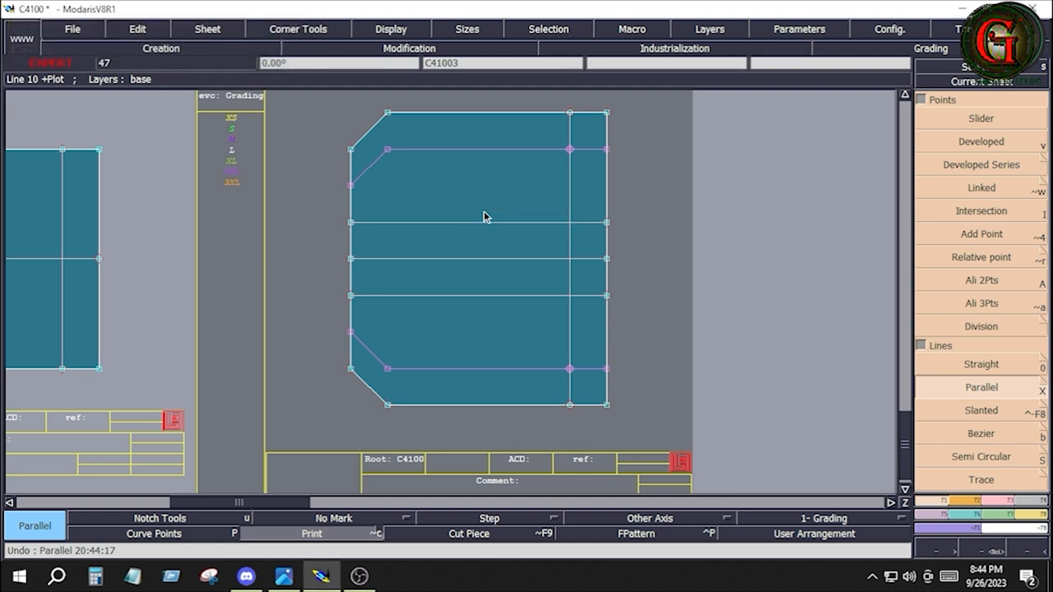
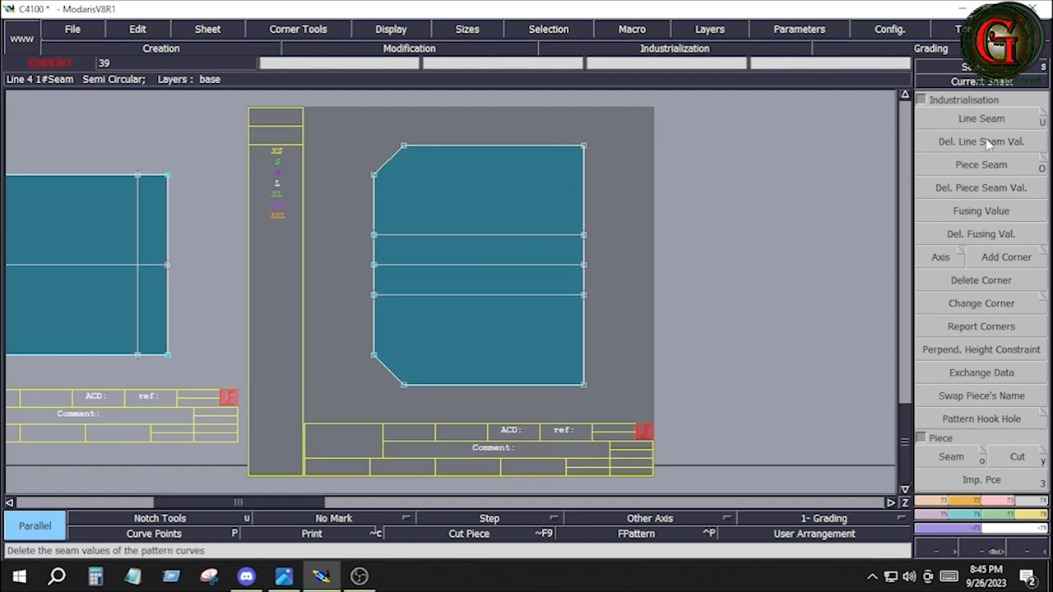
Step: Add a 0.5 inch line seam around all the lines of the pleated pocket piece
{"action": "left_click", "coordinate": [983, 119]}
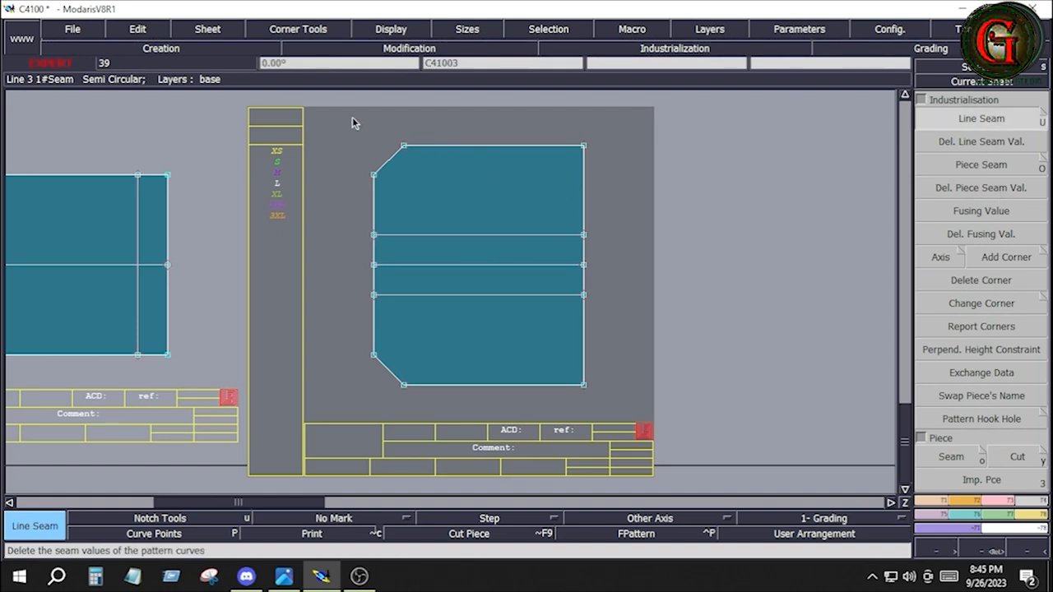
{"action": "left_click", "coordinate": [538, 258]}
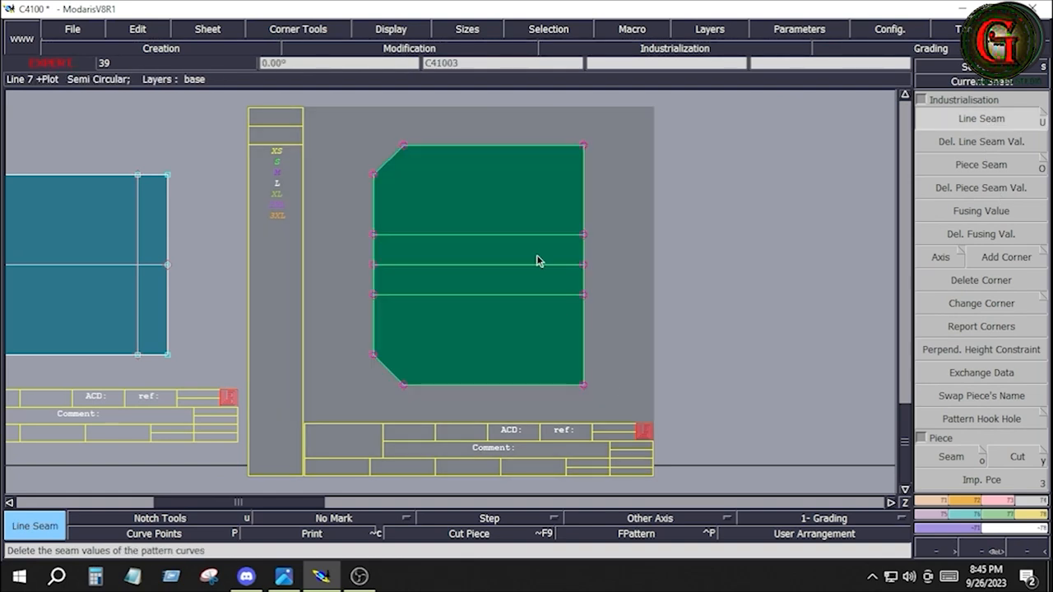
{"action": "left_click", "coordinate": [498, 148]}
{"action": "key", "text": "Return"}
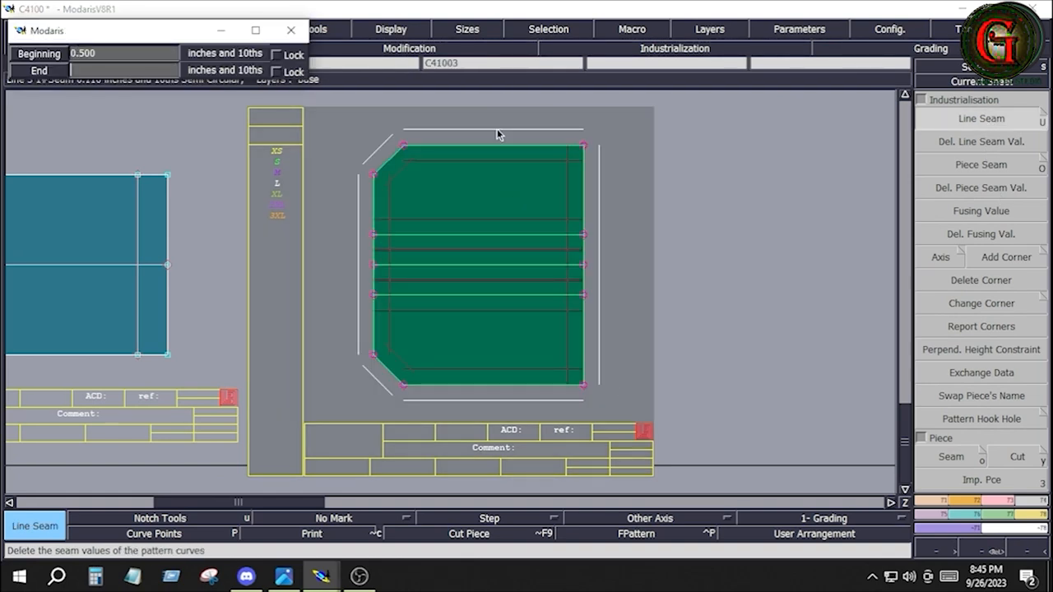
{"action": "type", "text": ".5"}
{"action": "key", "text": "Return"}
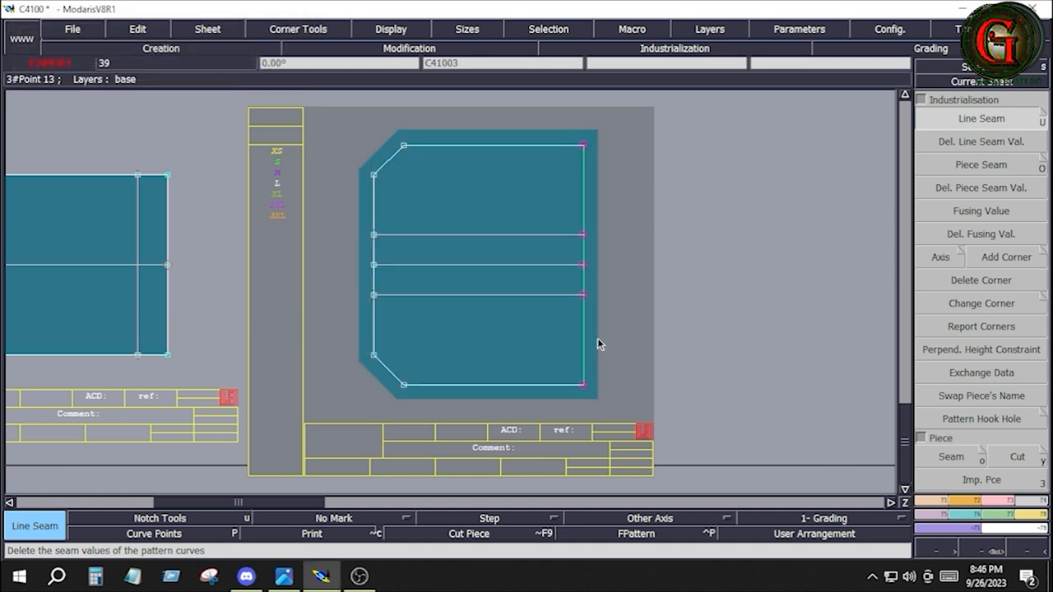
Step: Set the seam on the pleated pocket's opening edge to 1.5 inches at both beginning and end, and clear the selection
{"action": "left_click", "coordinate": [585, 332]}
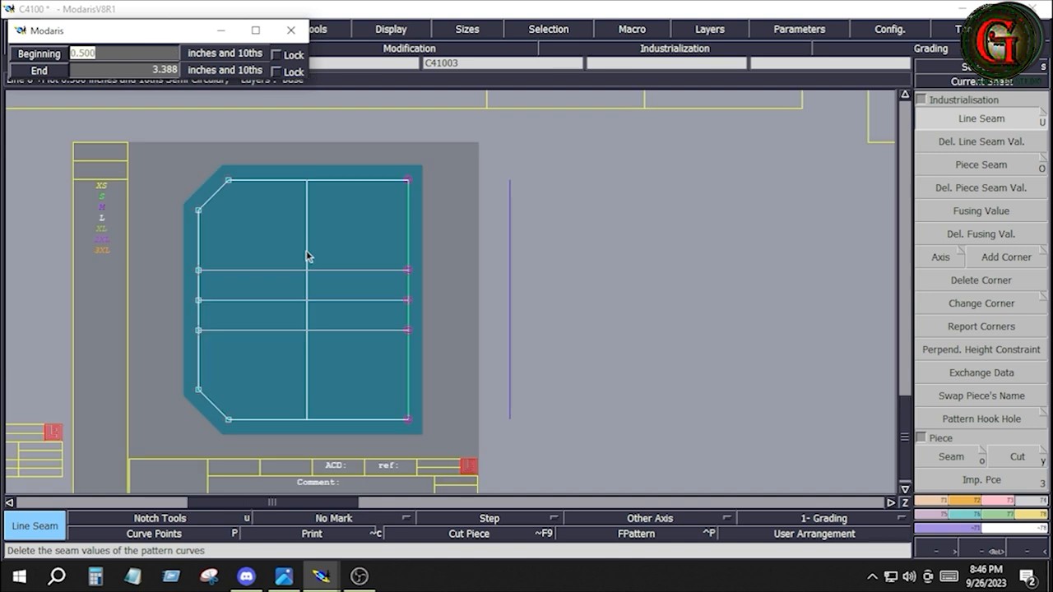
{"action": "type", "text": "1.5"}
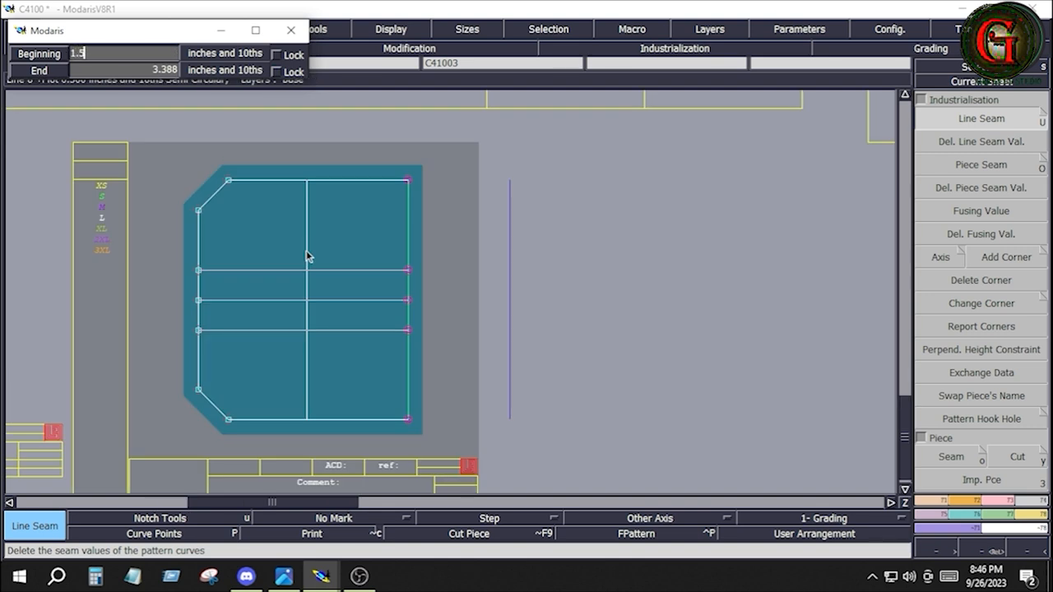
{"action": "key", "text": "Tab"}
{"action": "type", "text": "1.5"}
{"action": "key", "text": "Return"}
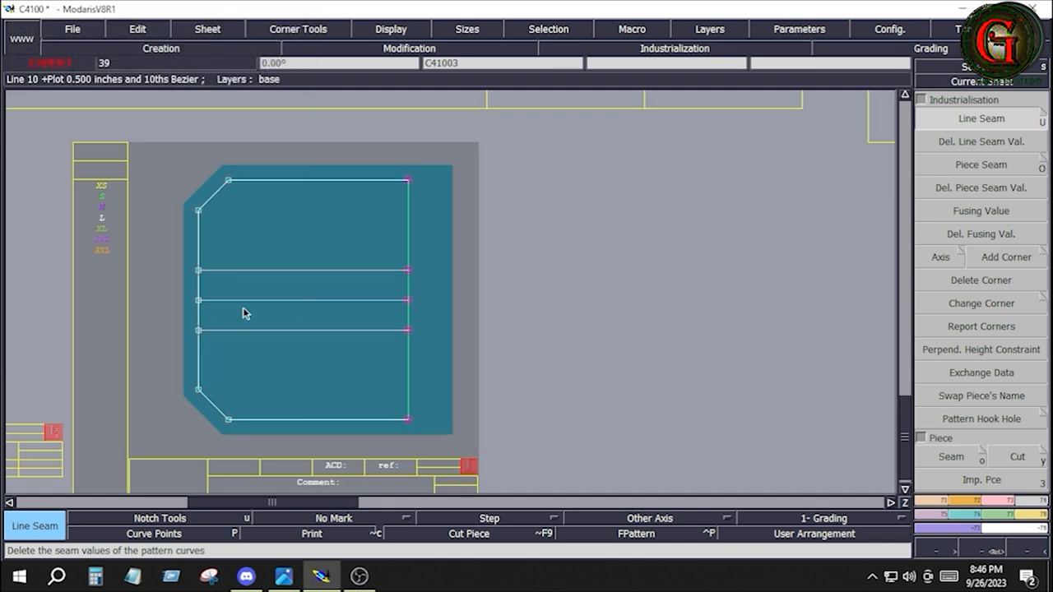
{"action": "left_click", "coordinate": [670, 239]}
Step: Draw a line parallel to the pleated pocket's opening edge, 1 inch outside it in the seam allowance
{"action": "left_click", "coordinate": [941, 502]}
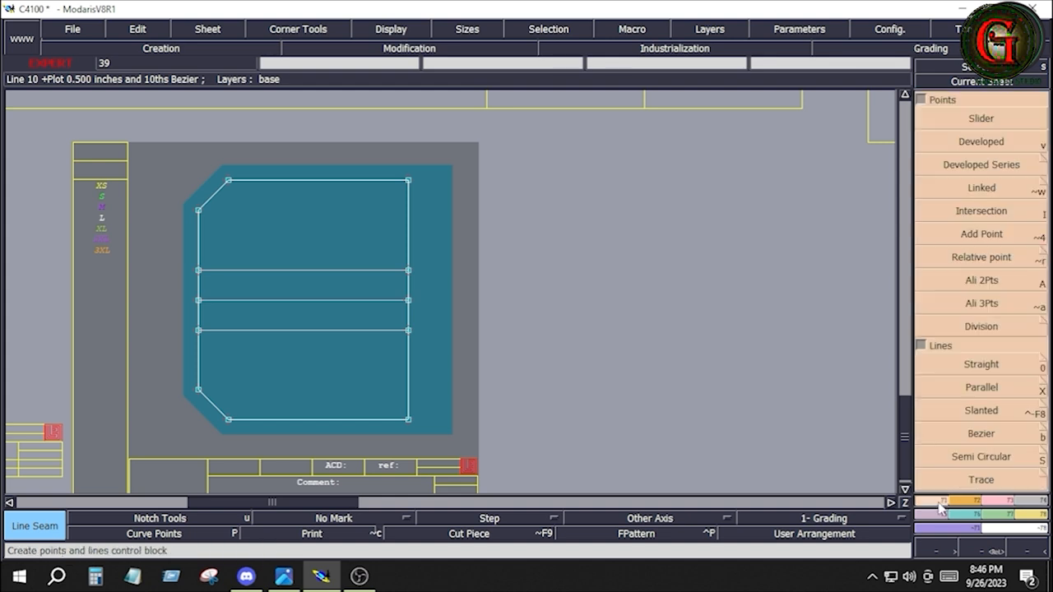
{"action": "left_click", "coordinate": [973, 387]}
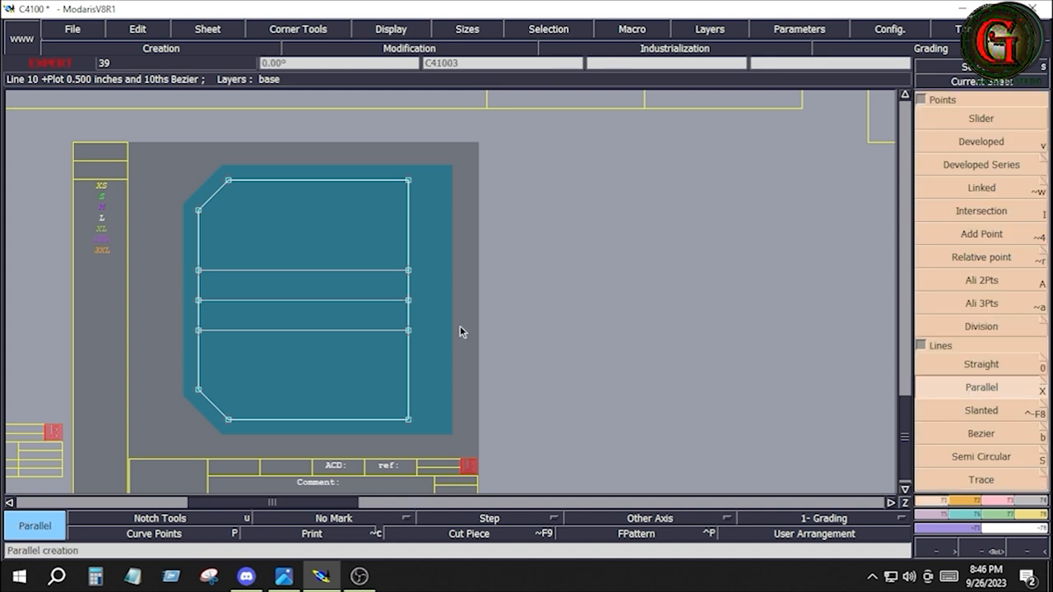
{"action": "left_click", "coordinate": [407, 345]}
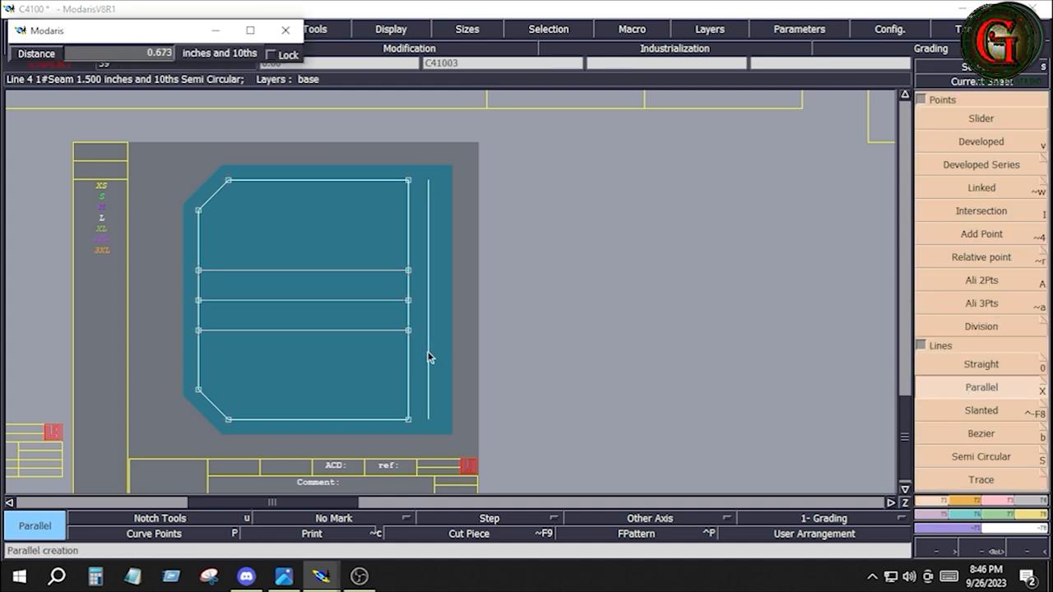
{"action": "type", "text": "1"}
{"action": "key", "text": "Return"}
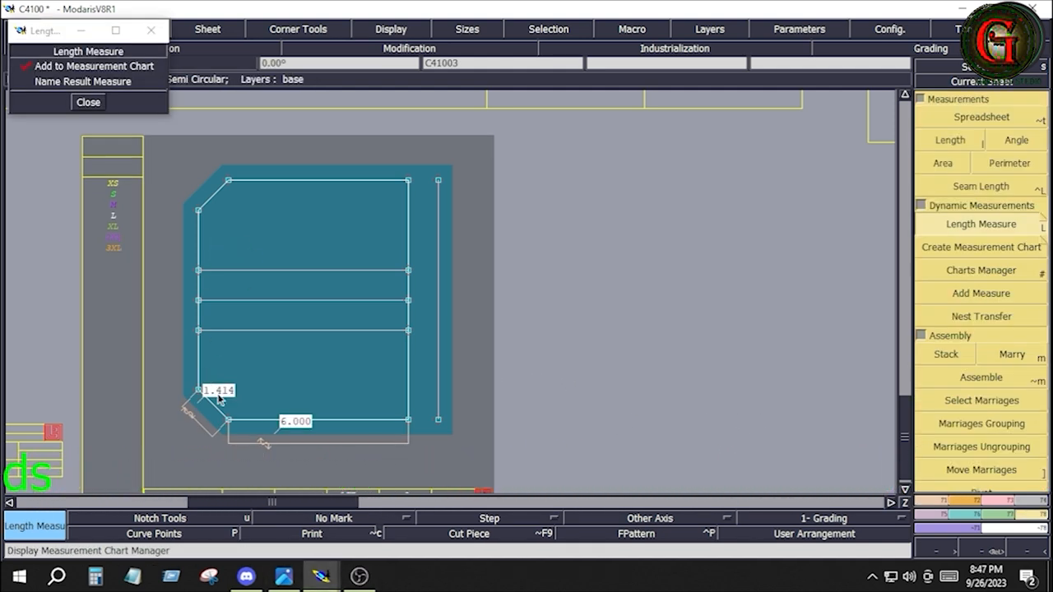
Step: Undo the pleated pocket's length measures, and measure the unpleated pocket's lower edge, angled corner and the stretch up to its centre line
{"action": "key", "text": "ctrl+z"}
{"action": "key", "text": "ctrl+z"}
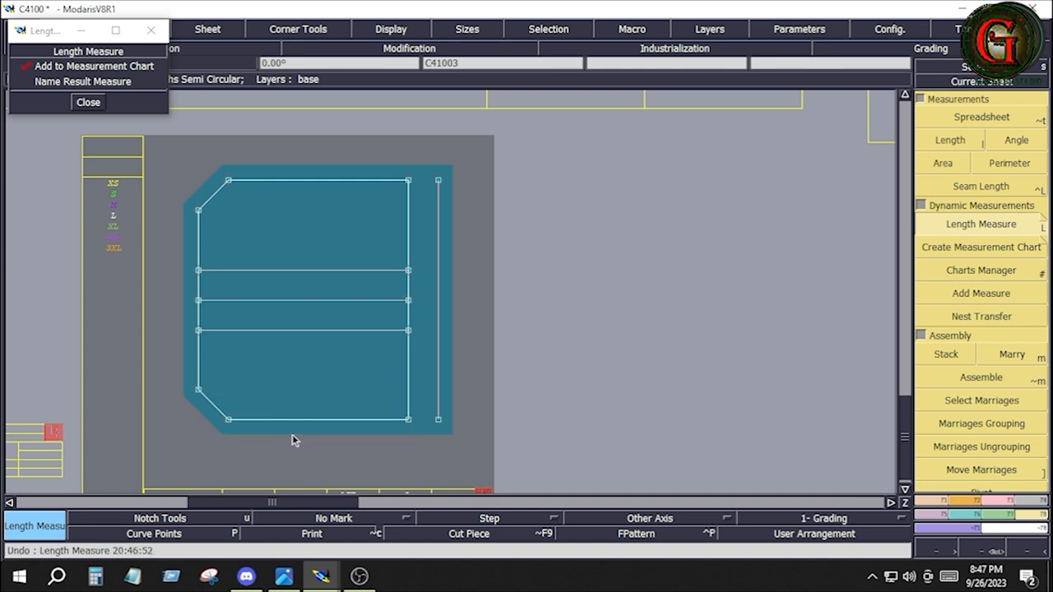
{"action": "key", "text": "j"}
{"action": "key", "text": "Page_Up"}
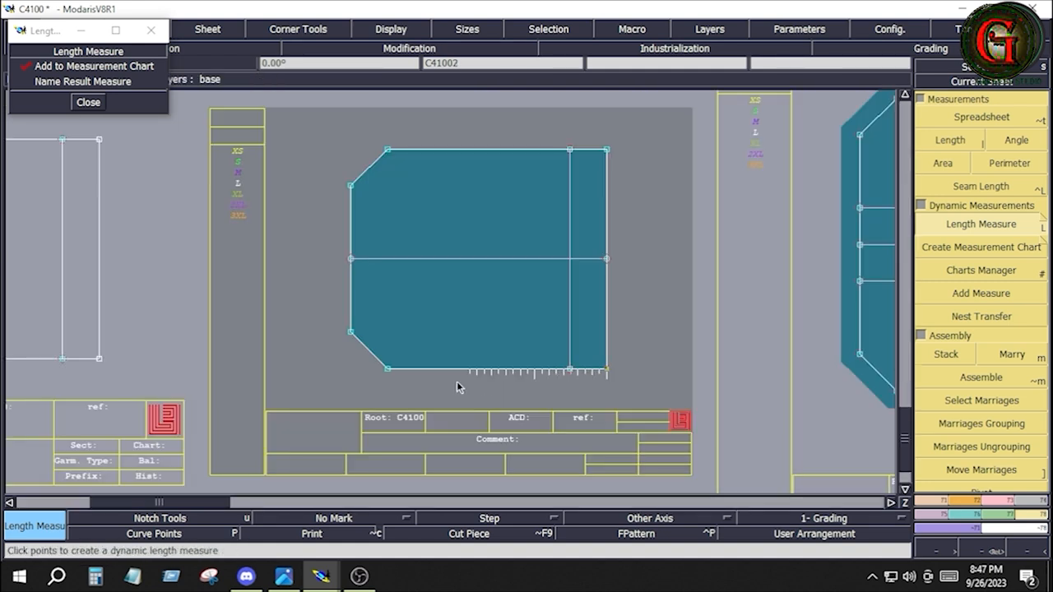
{"action": "left_click", "coordinate": [391, 371]}
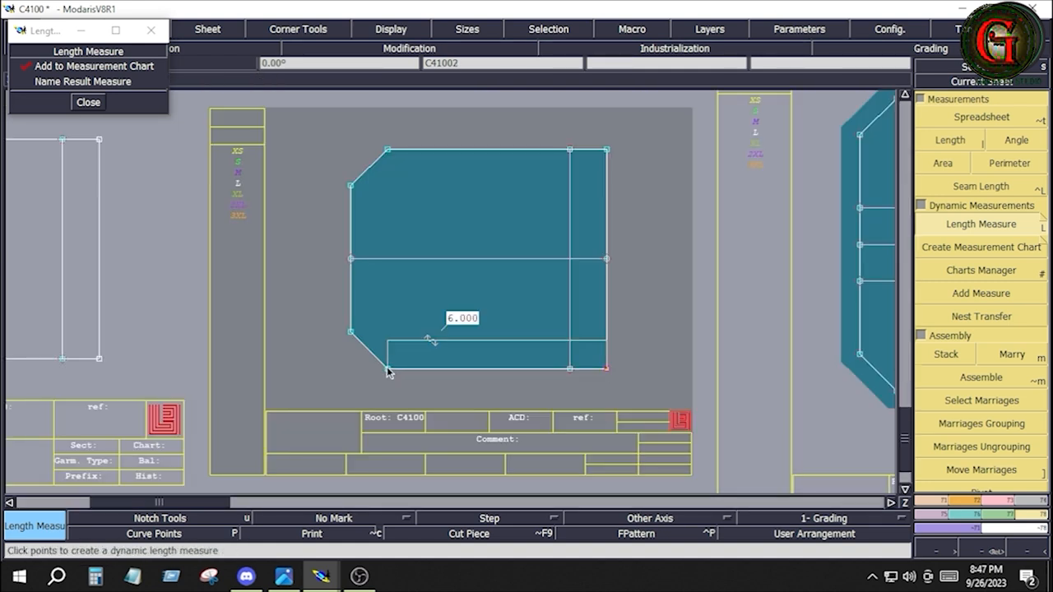
{"action": "left_click", "coordinate": [353, 337]}
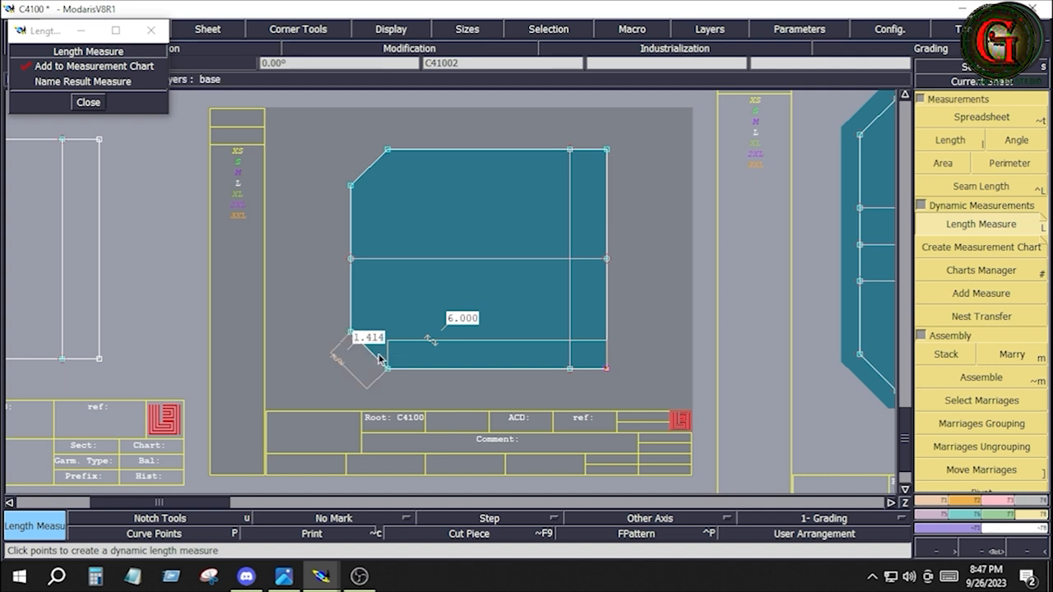
{"action": "left_click", "coordinate": [353, 267]}
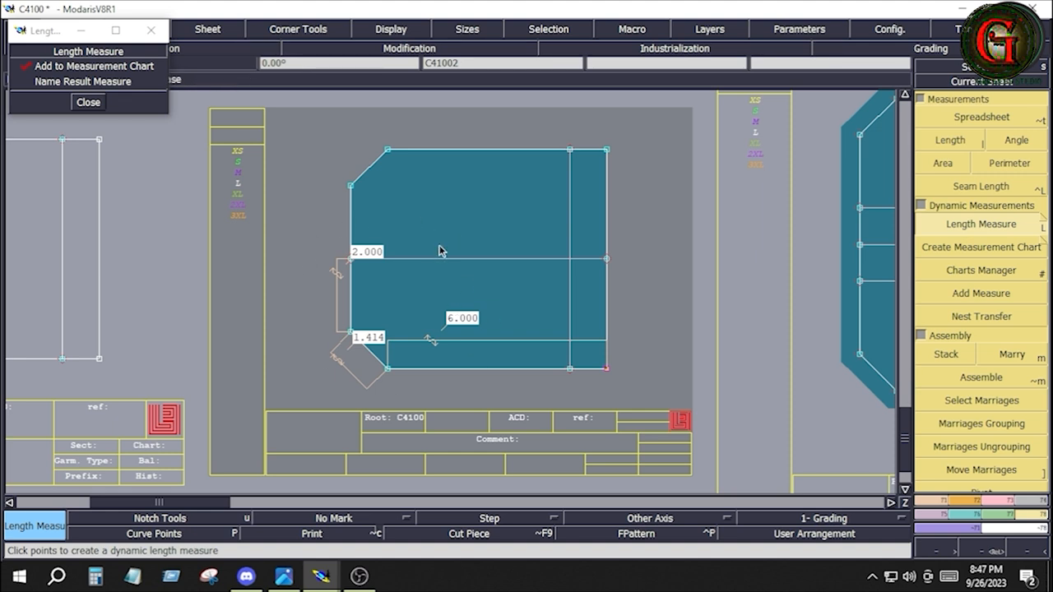
Step: Calculate the pocket strip length by doubling the 9.414 inch half outline and adding 3 inches
{"action": "left_click", "coordinate": [95, 576]}
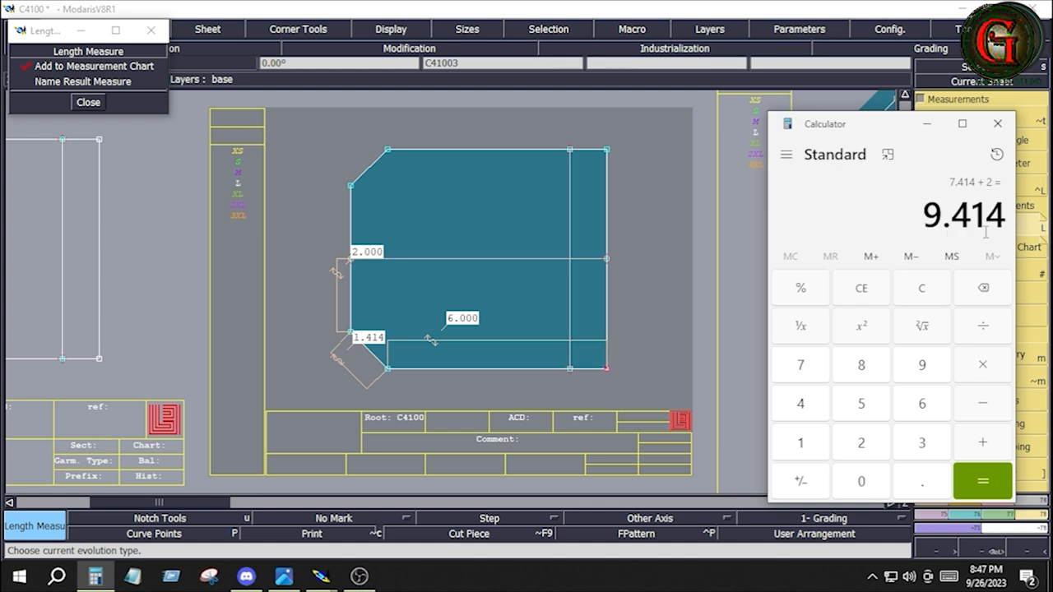
{"action": "left_click", "coordinate": [986, 371]}
{"action": "left_click", "coordinate": [864, 454]}
{"action": "left_click", "coordinate": [987, 488]}
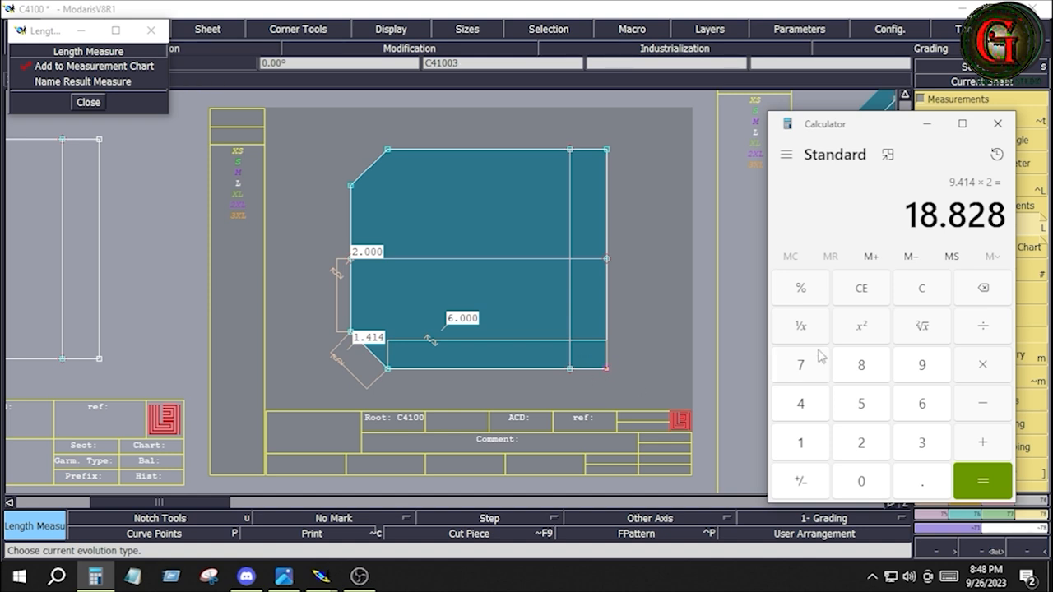
{"action": "type", "text": "+3"}
{"action": "key", "text": "Return"}
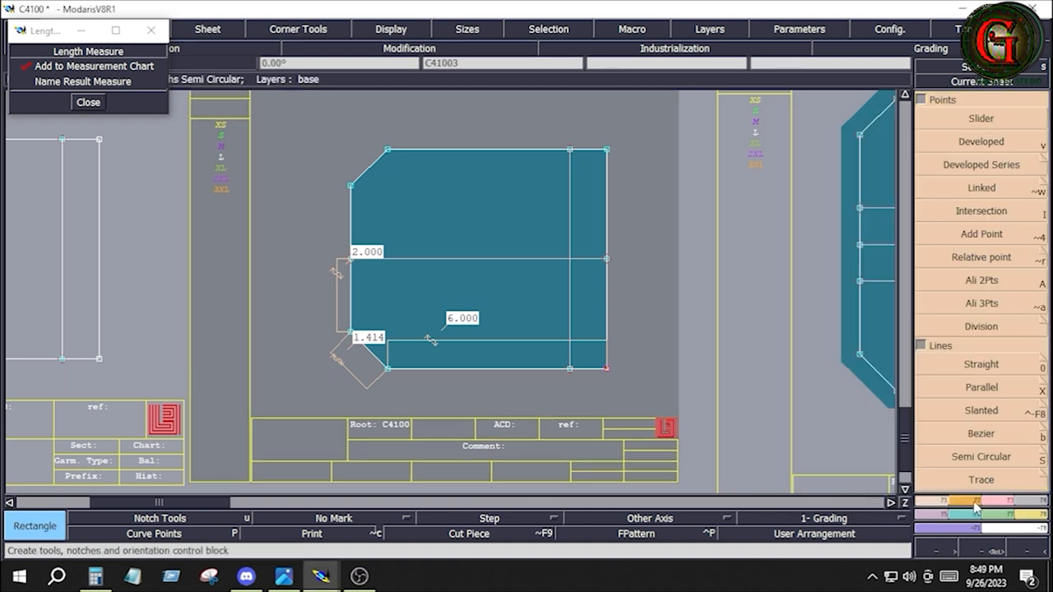
Step: Draw a rectangle 22 inches wide and 1 inch high above the unpleated pocket for the pocket strip
{"action": "left_click", "coordinate": [973, 501]}
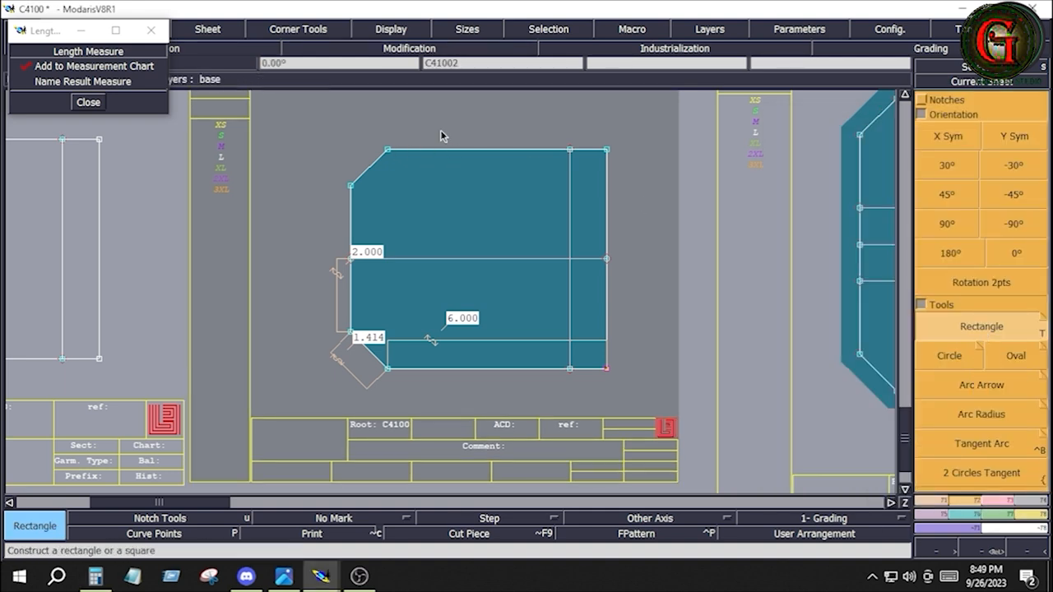
{"action": "left_click", "coordinate": [360, 106]}
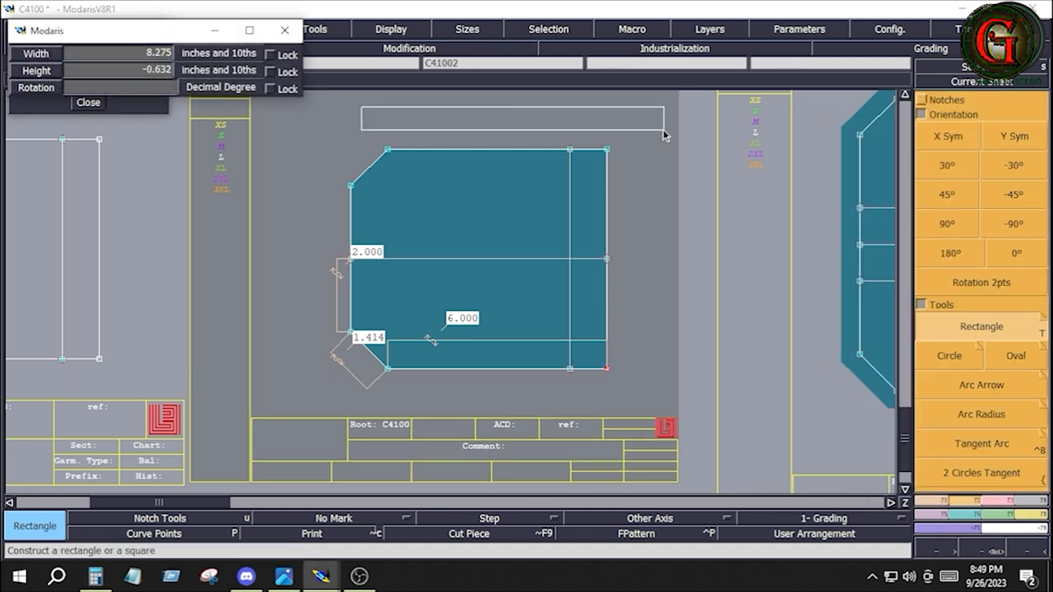
{"action": "type", "text": "7.000"}
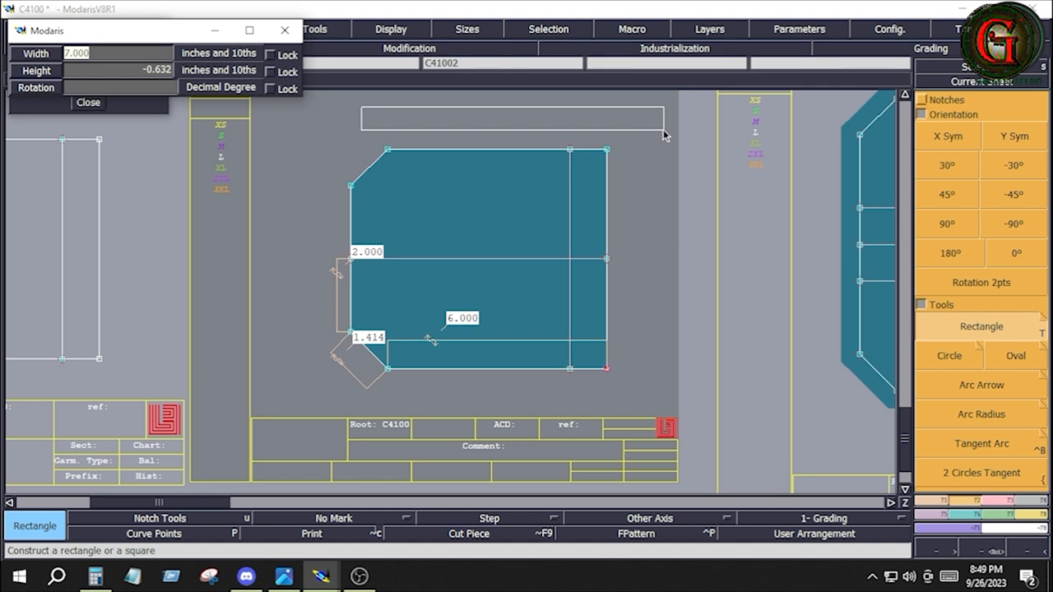
{"action": "type", "text": "22"}
{"action": "key", "text": "Tab"}
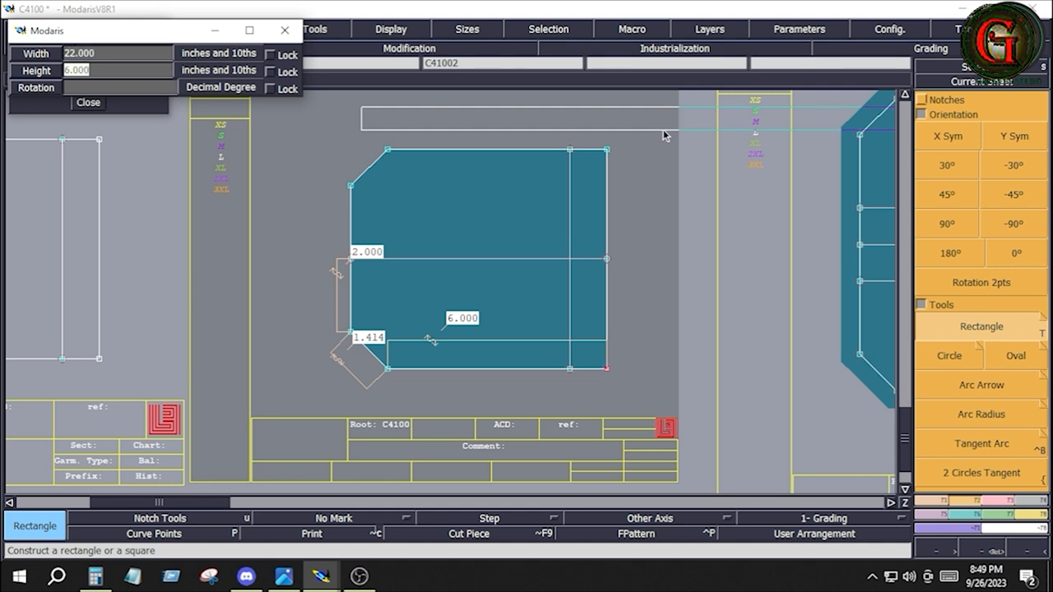
{"action": "type", "text": "1"}
{"action": "key", "text": "Tab"}
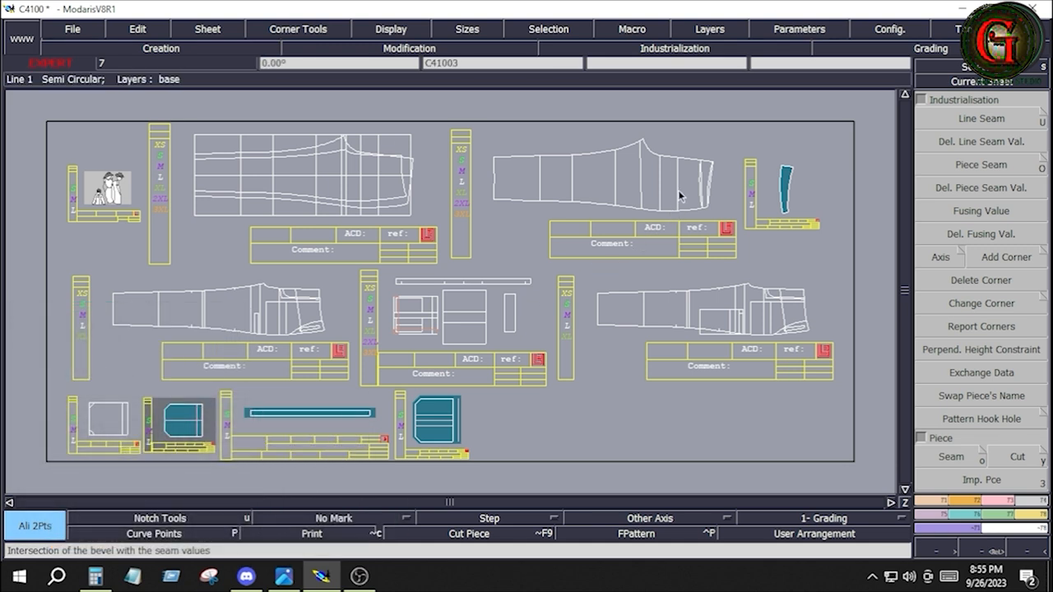
Step: Marry the unpleated pocket by its upper opening corner to the vertical guide line nearest the yoke on the large leg panel
{"action": "left_click", "coordinate": [678, 190]}
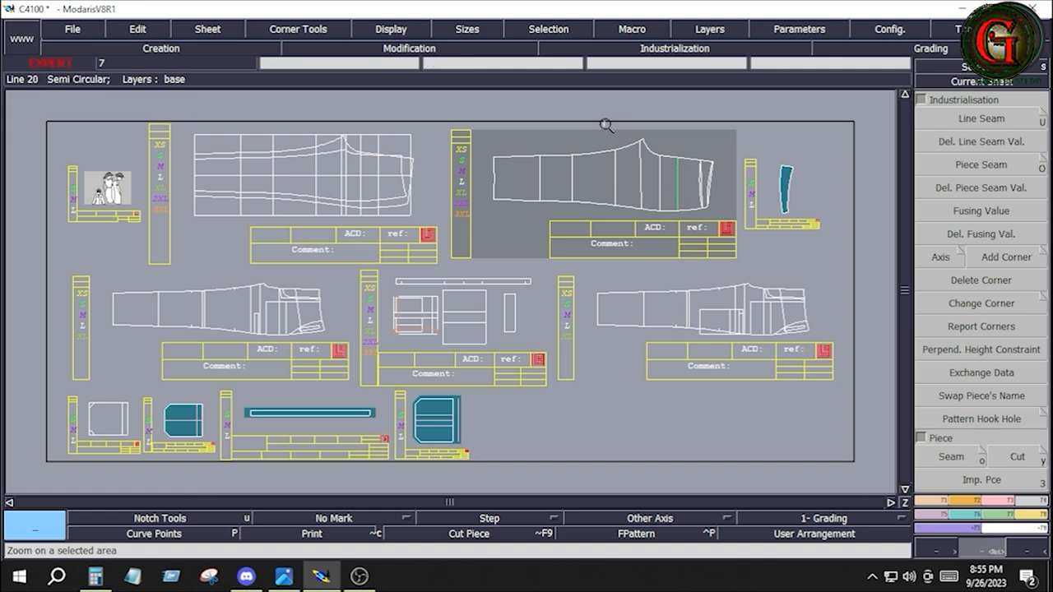
{"action": "left_click_drag", "start_coordinate": [642, 138], "coordinate": [727, 255]}
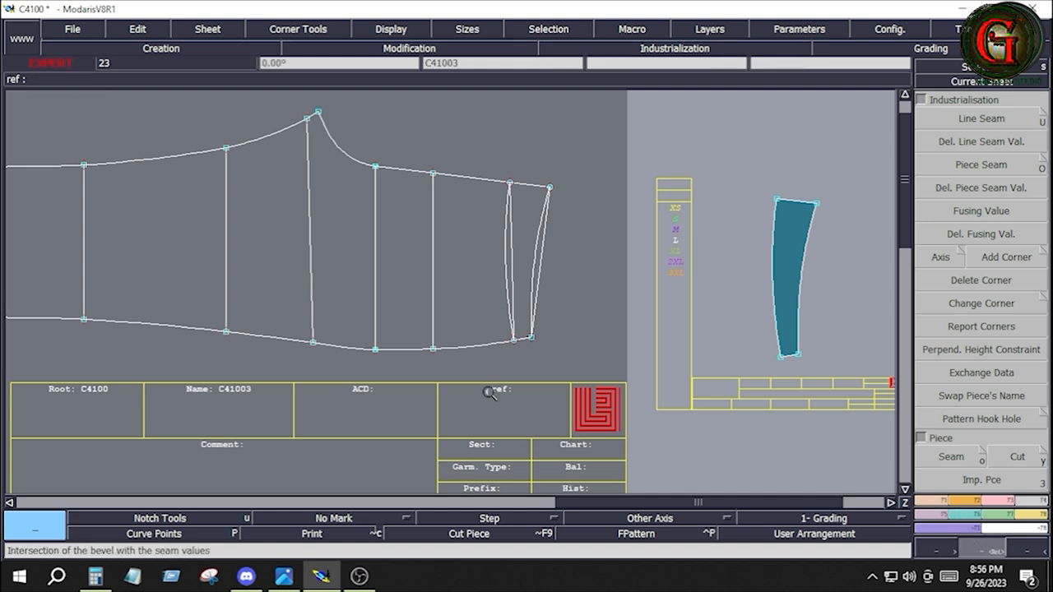
{"action": "key", "text": "j"}
{"action": "left_click", "coordinate": [1035, 516]}
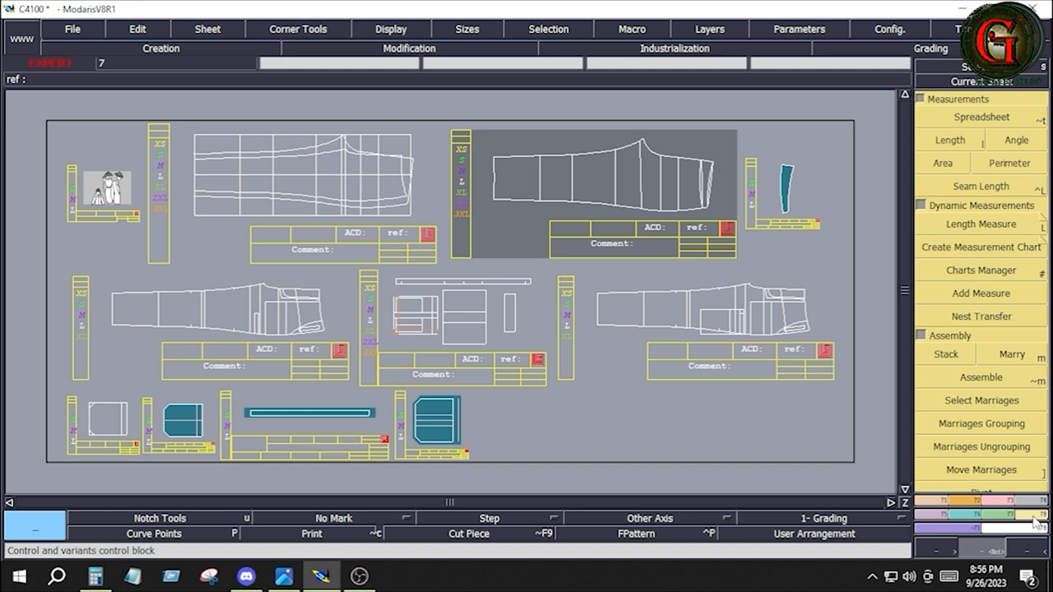
{"action": "left_click", "coordinate": [1019, 359]}
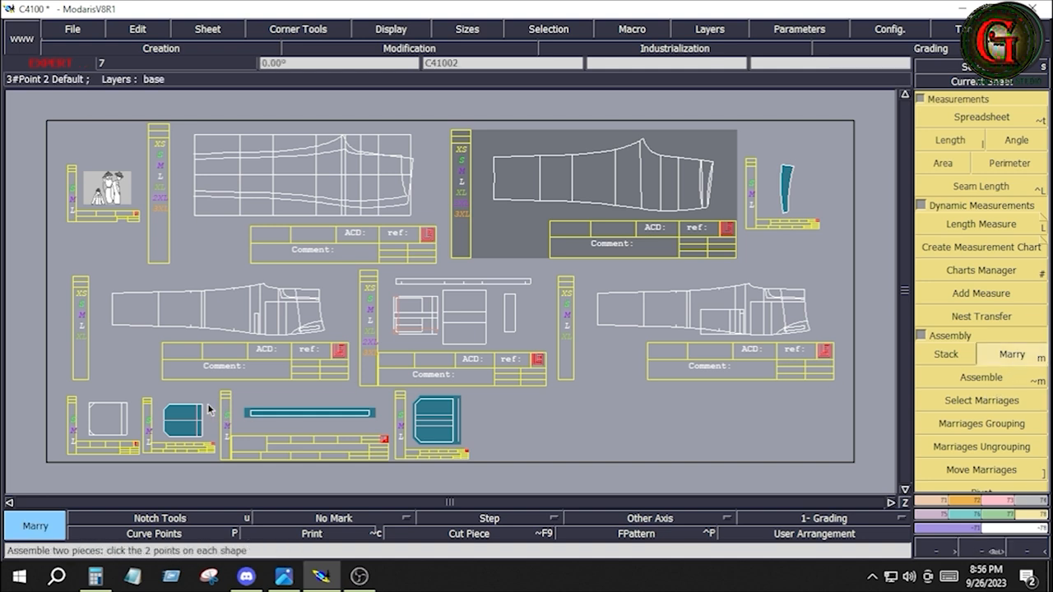
{"action": "left_click", "coordinate": [203, 406]}
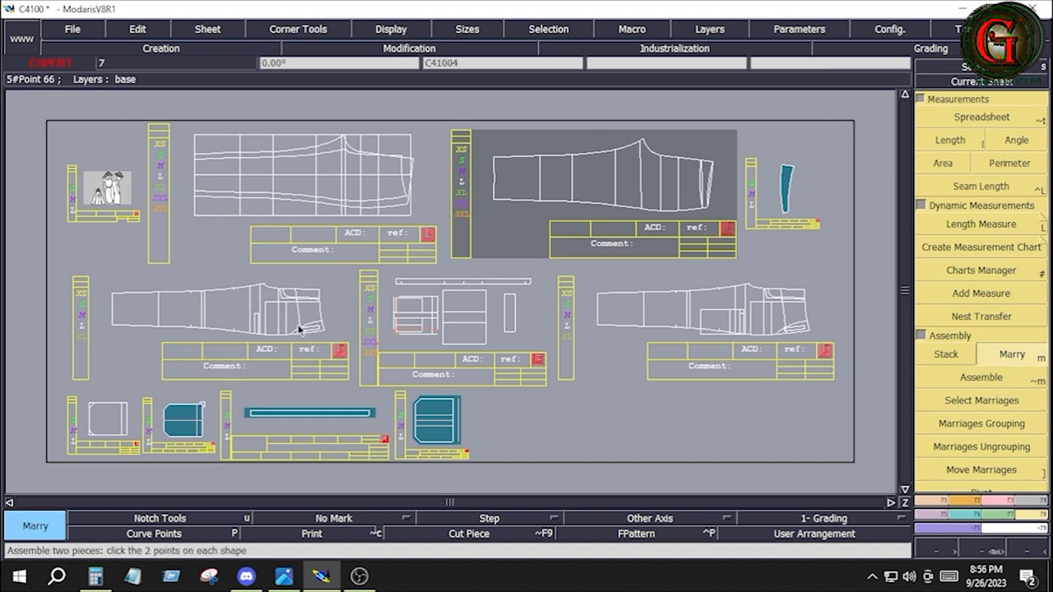
{"action": "left_click", "coordinate": [679, 178]}
{"action": "key", "text": "Return"}
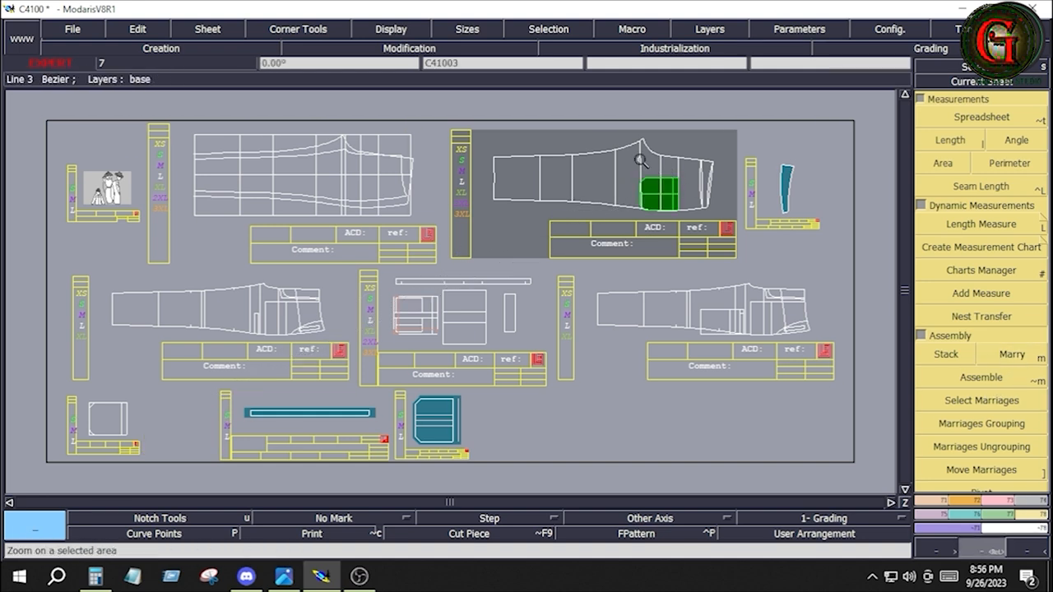
Step: Create a parallel of the straight yoke line at a distance of -1.25 inches, on the pocket side of the large leg panel
{"action": "left_click_drag", "start_coordinate": [616, 125], "coordinate": [729, 241]}
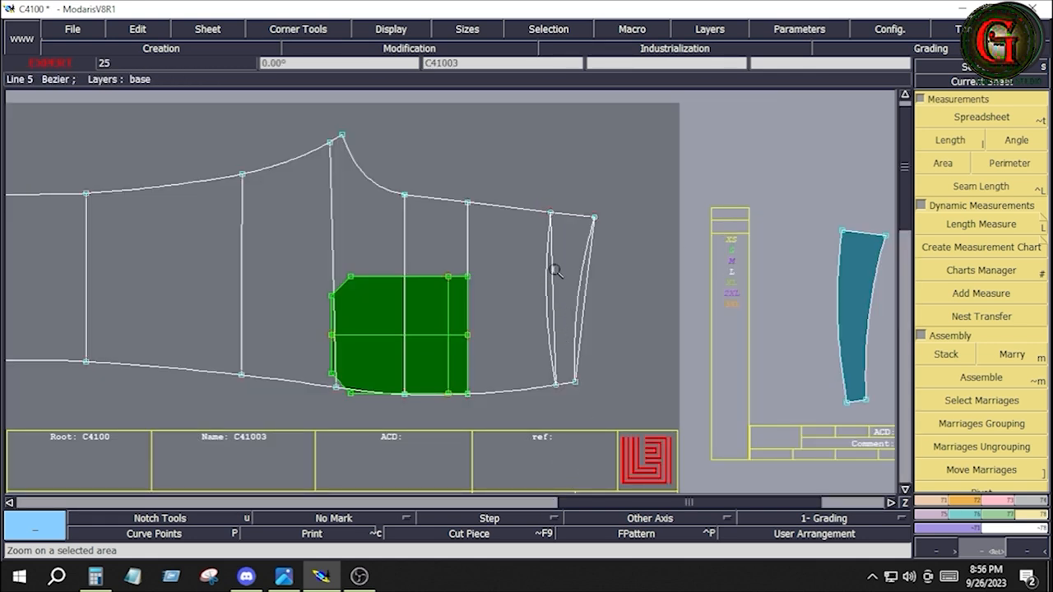
{"action": "left_click", "coordinate": [943, 502]}
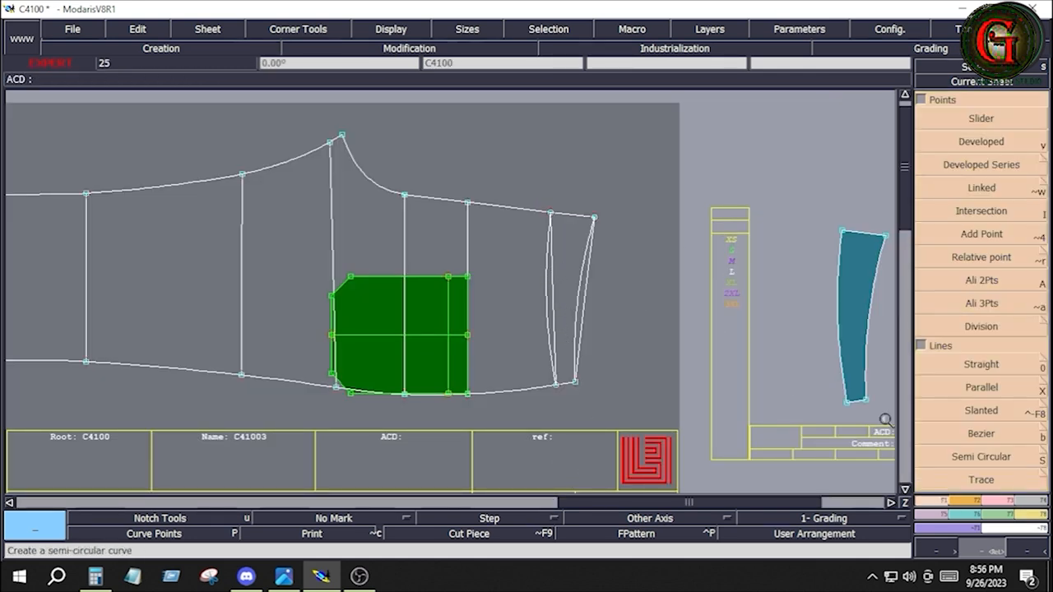
{"action": "left_click", "coordinate": [974, 388]}
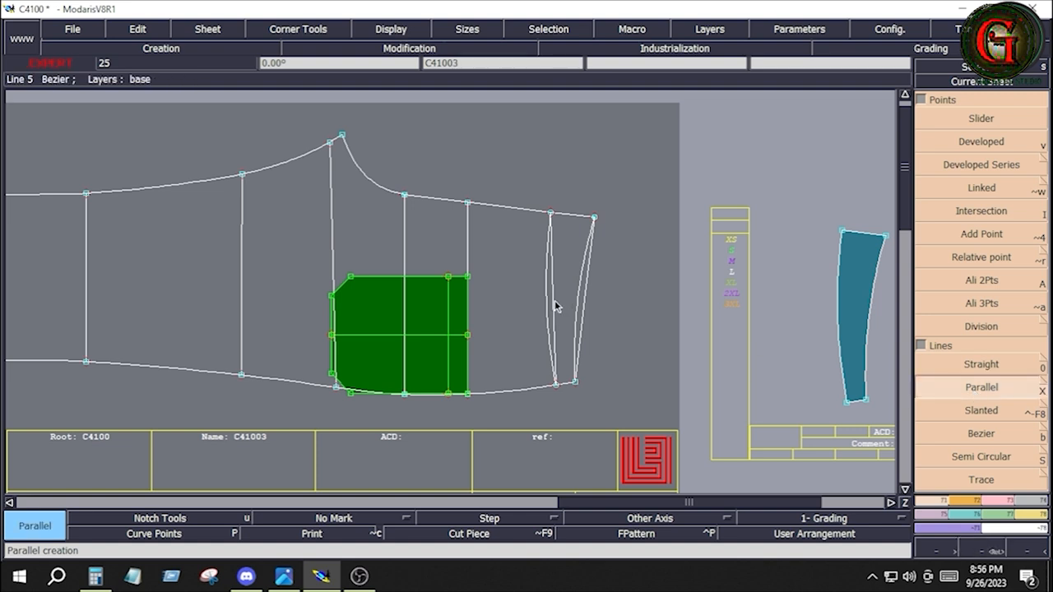
{"action": "left_click", "coordinate": [555, 306]}
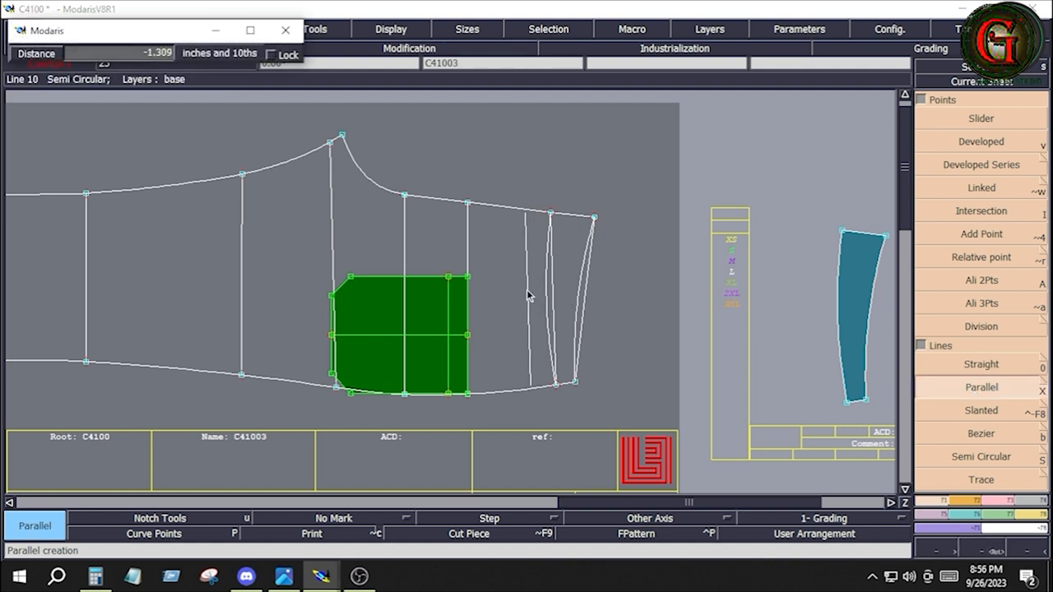
{"action": "type", "text": "1.000"}
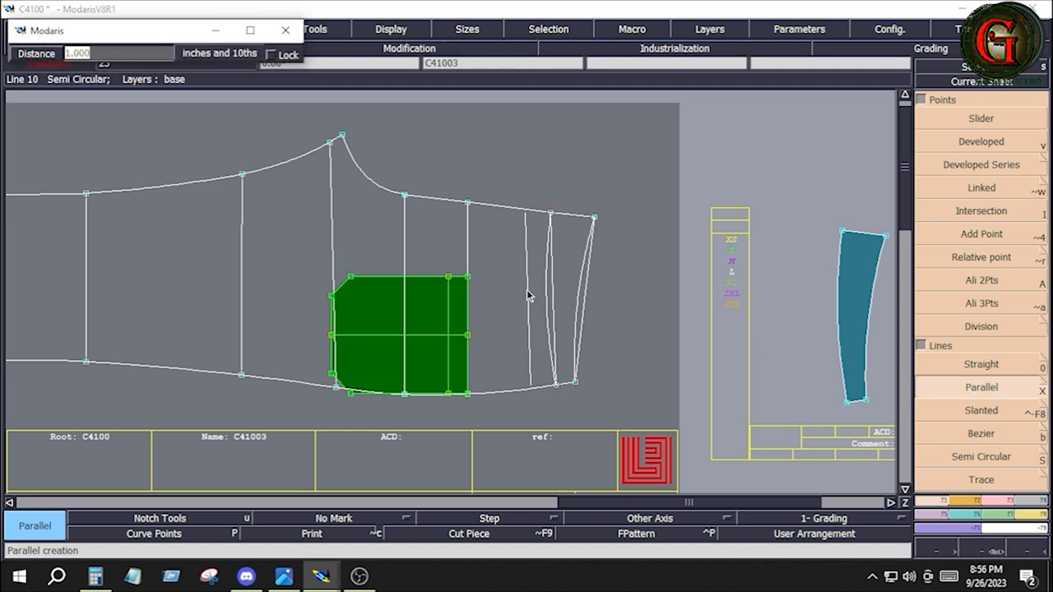
{"action": "key", "text": "BackSpace"}
{"action": "type", "text": "-1.25"}
{"action": "key", "text": "Return"}
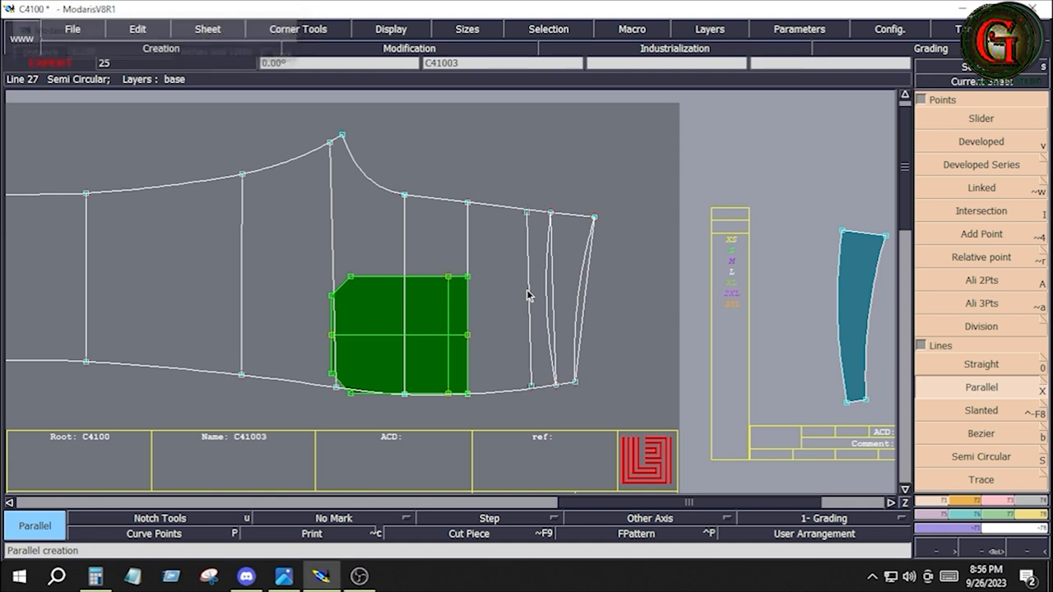
Step: Move the married pocket so the midpoint of its opening edge sits on the parallel guide beside the yoke
{"action": "left_click", "coordinate": [1033, 517]}
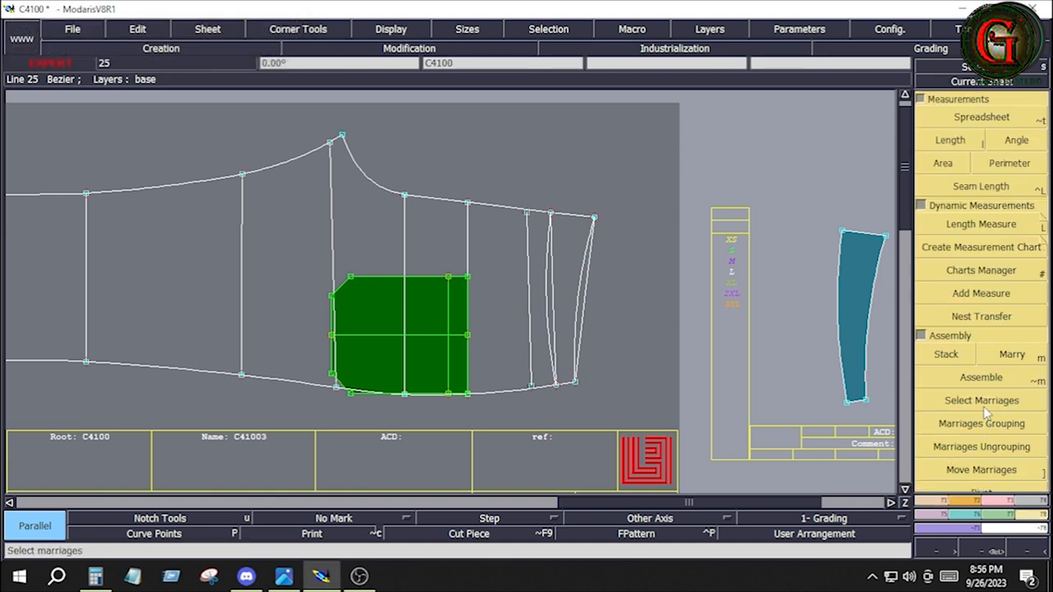
{"action": "left_click", "coordinate": [983, 471]}
{"action": "left_click", "coordinate": [465, 335]}
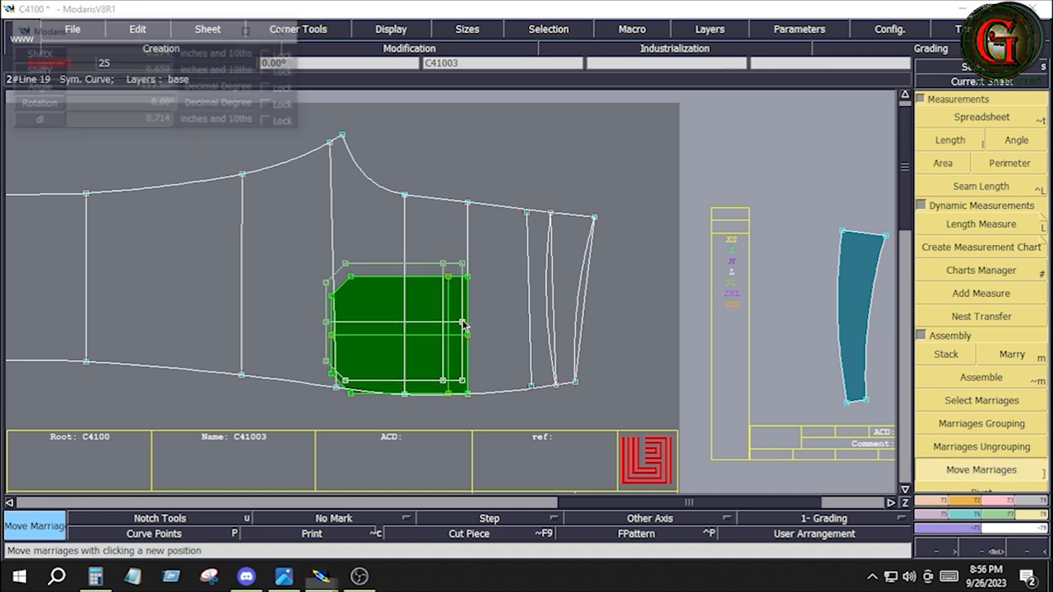
{"action": "left_click", "coordinate": [528, 299]}
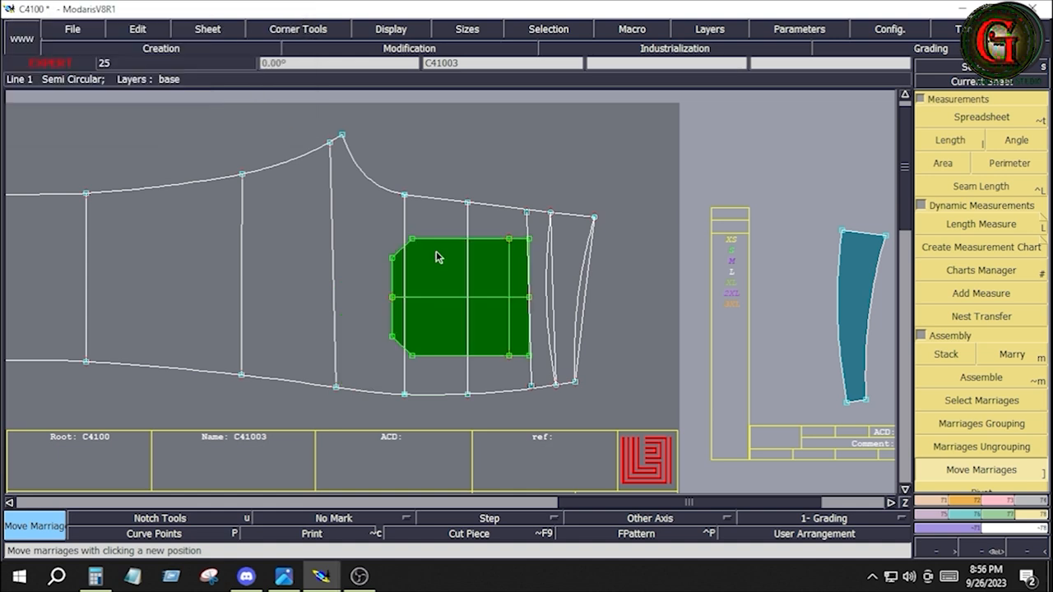
Step: Create a parallel of the crotch curve and centre seam inside the leg panel as a second pocket placement guide
{"action": "key", "text": "Return"}
{"action": "left_click_drag", "start_coordinate": [367, 175], "coordinate": [617, 423]}
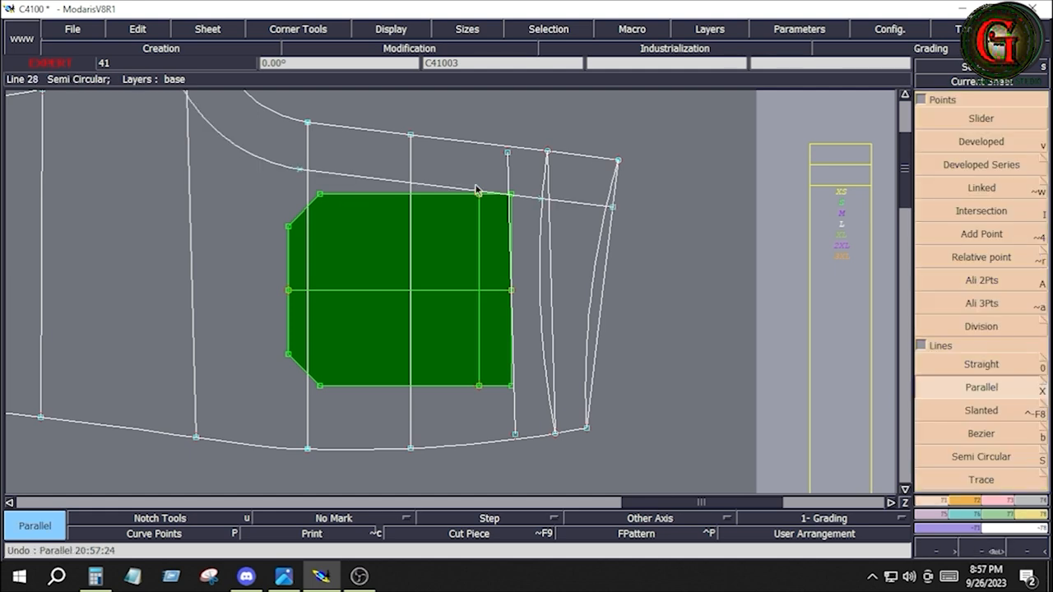
{"action": "key", "text": "Return"}
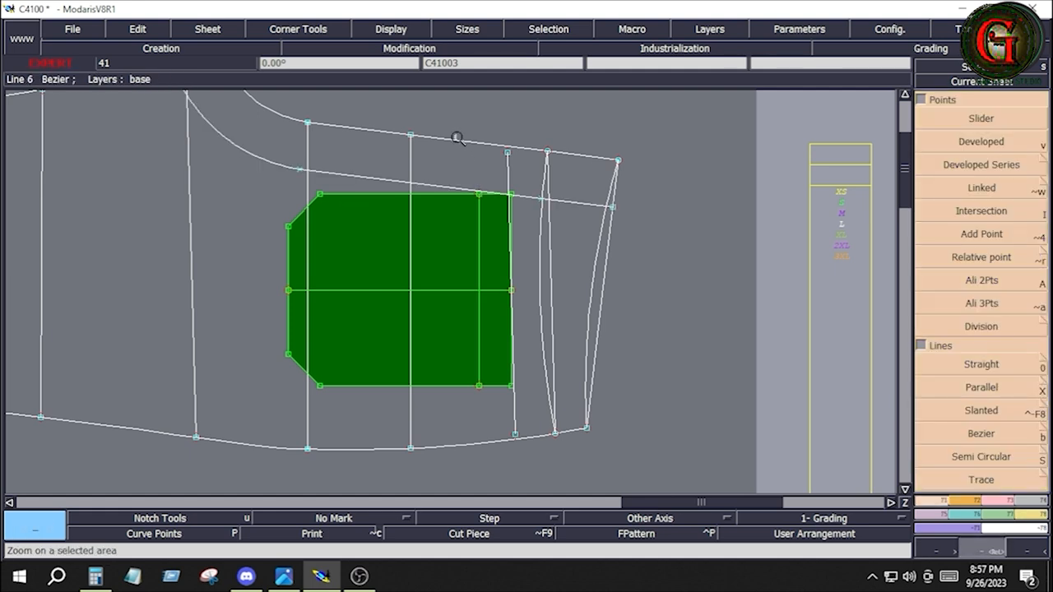
Step: Move the married pocket so its upper opening corner lands where the yoke-side and crotch-seam parallel guides cross
{"action": "left_click_drag", "start_coordinate": [457, 136], "coordinate": [563, 265]}
{"action": "left_click", "coordinate": [1020, 516]}
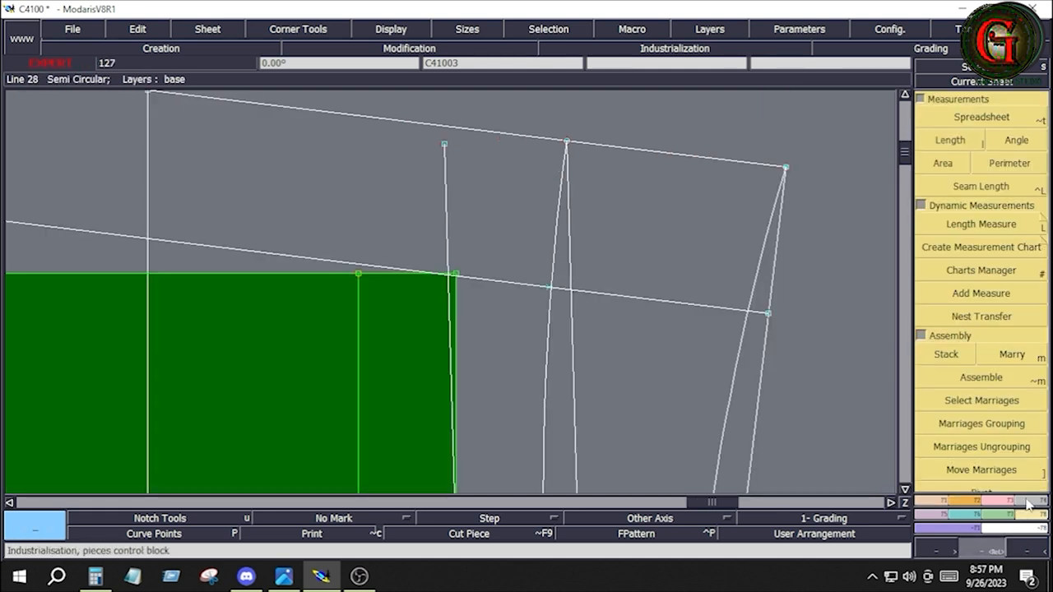
{"action": "left_click", "coordinate": [973, 467]}
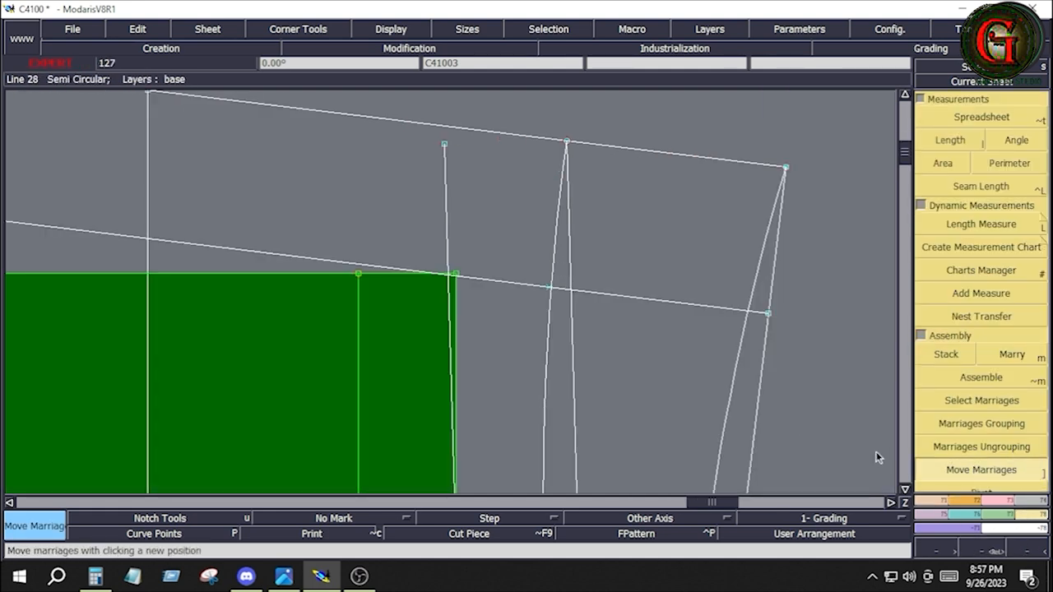
{"action": "left_click", "coordinate": [457, 277]}
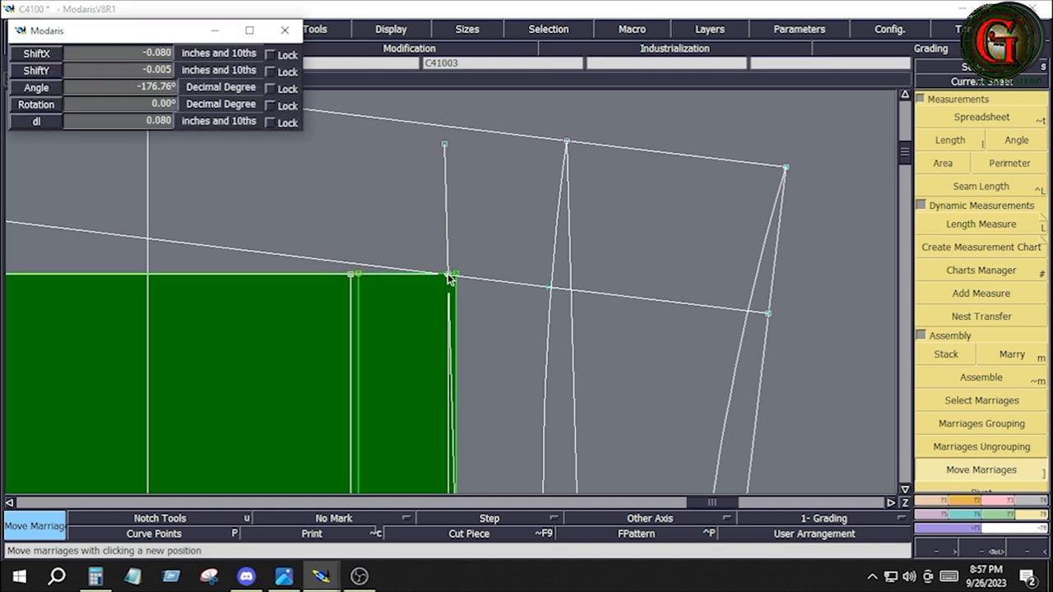
{"action": "left_click", "coordinate": [448, 276]}
{"action": "key", "text": "Home"}
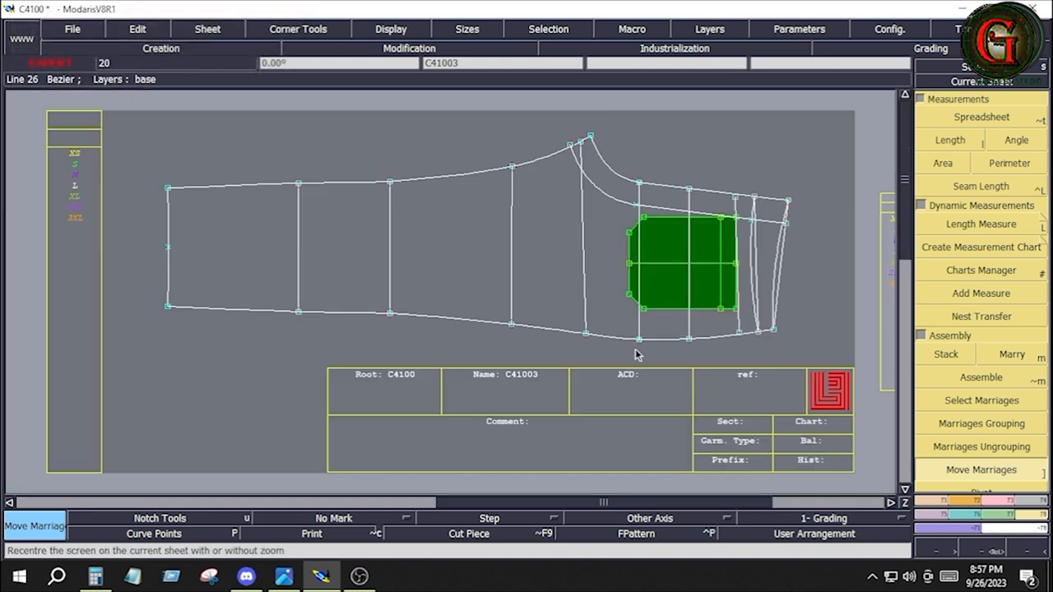
Step: Delete the crotch-seam parallel and the yoke-side parallel guide lines from the leg panel
{"action": "key", "text": "Delete"}
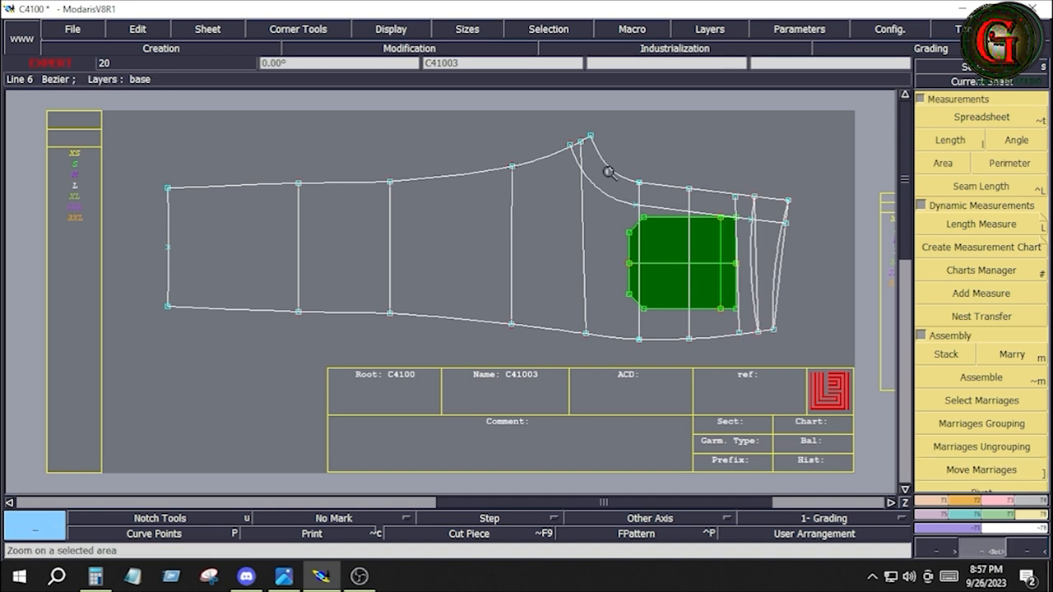
{"action": "left_click_drag", "start_coordinate": [608, 171], "coordinate": [791, 346]}
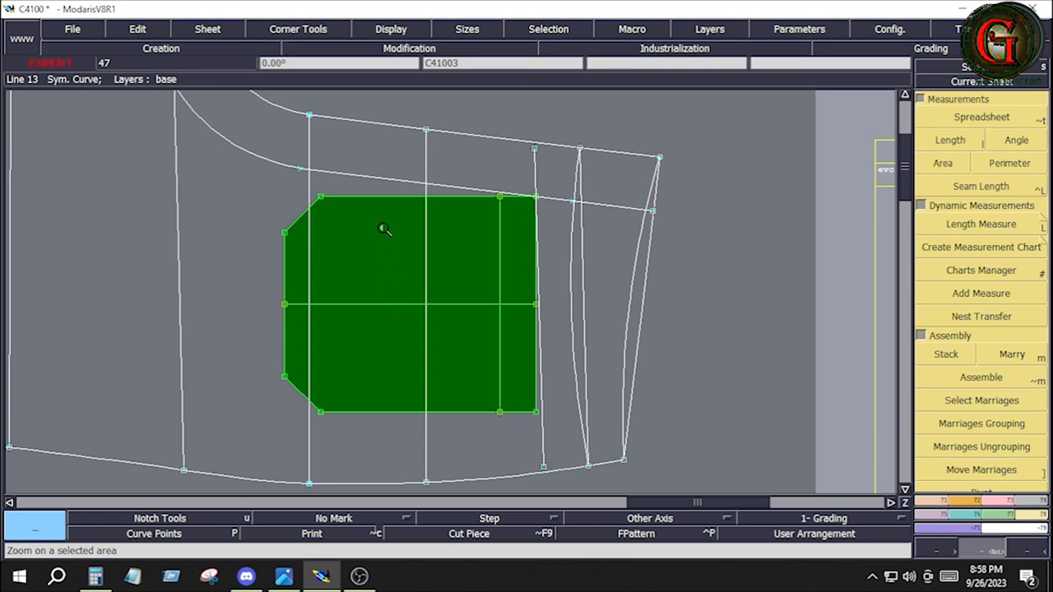
{"action": "key", "text": "Delete"}
{"action": "left_click", "coordinate": [378, 178]}
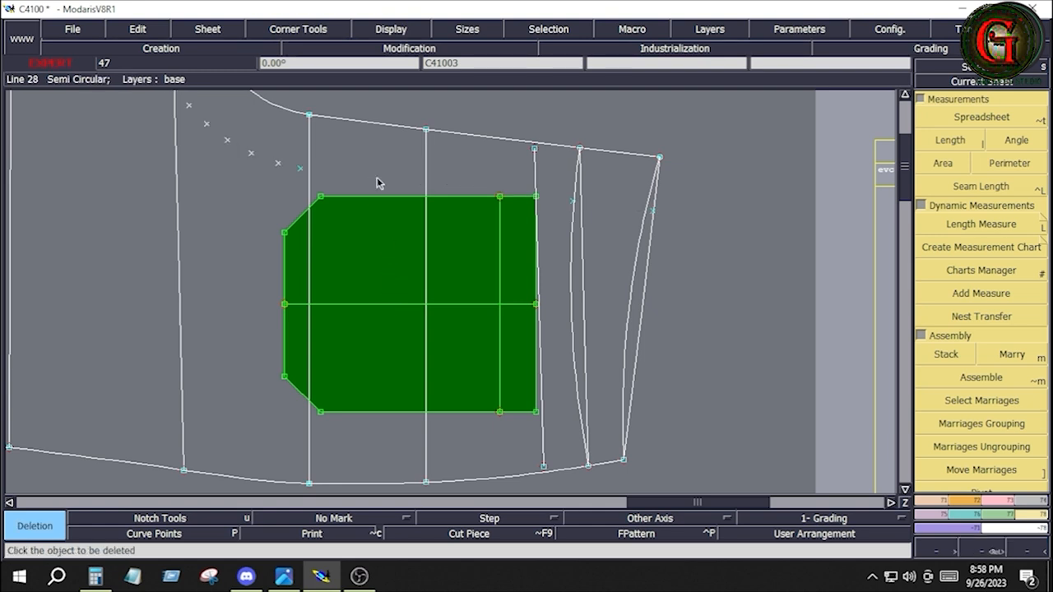
{"action": "left_click", "coordinate": [542, 426]}
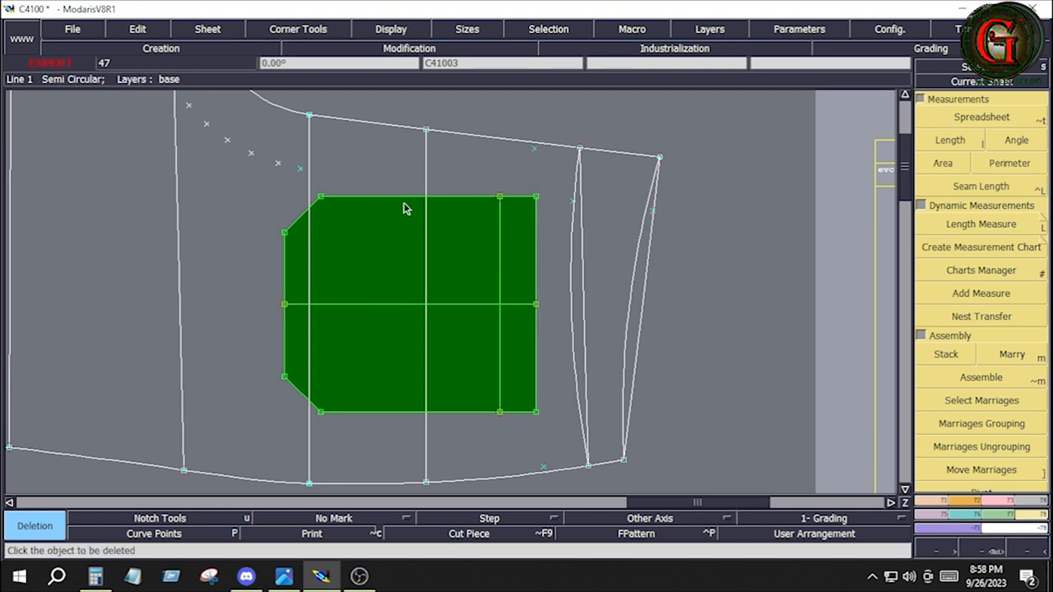
Step: Trace the married pocket's full outline onto the leg panel with Bezier lines, following its angled corners and closing along the opening edge
{"action": "left_click", "coordinate": [944, 501]}
{"action": "left_click", "coordinate": [992, 441]}
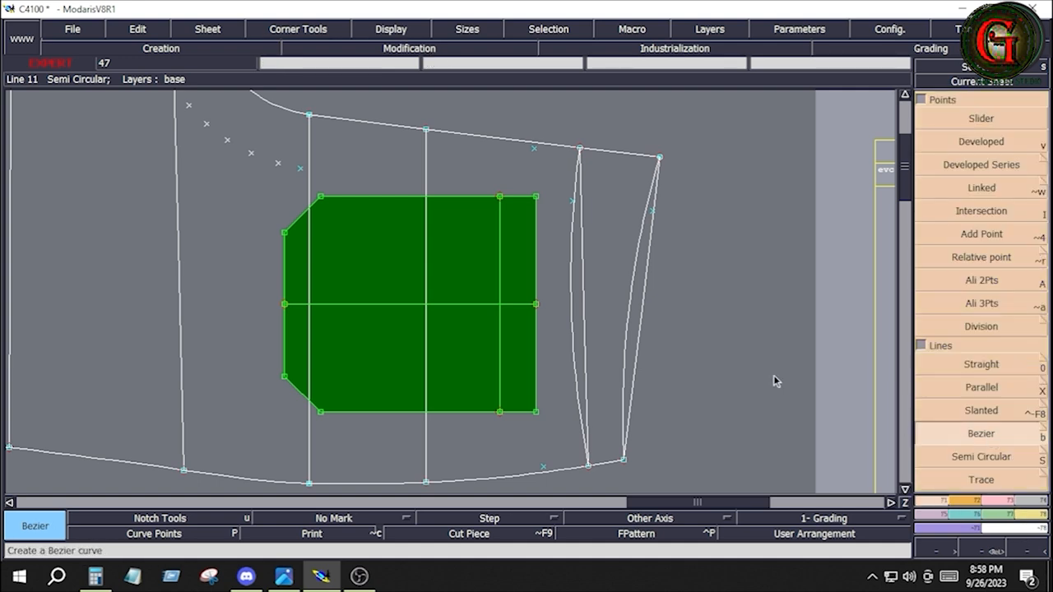
{"action": "left_click", "coordinate": [535, 198]}
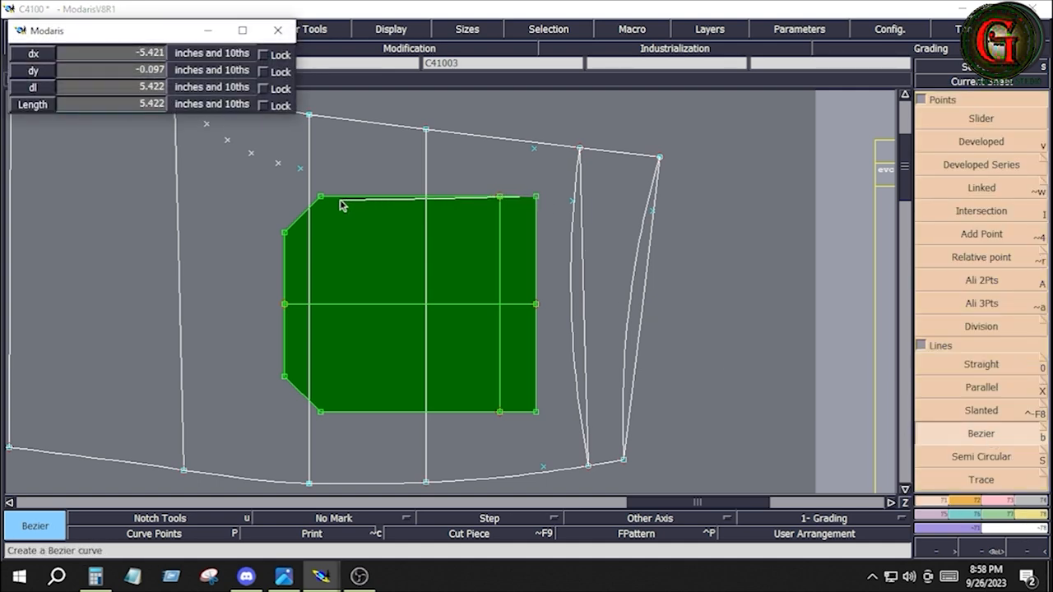
{"action": "left_click", "coordinate": [321, 198]}
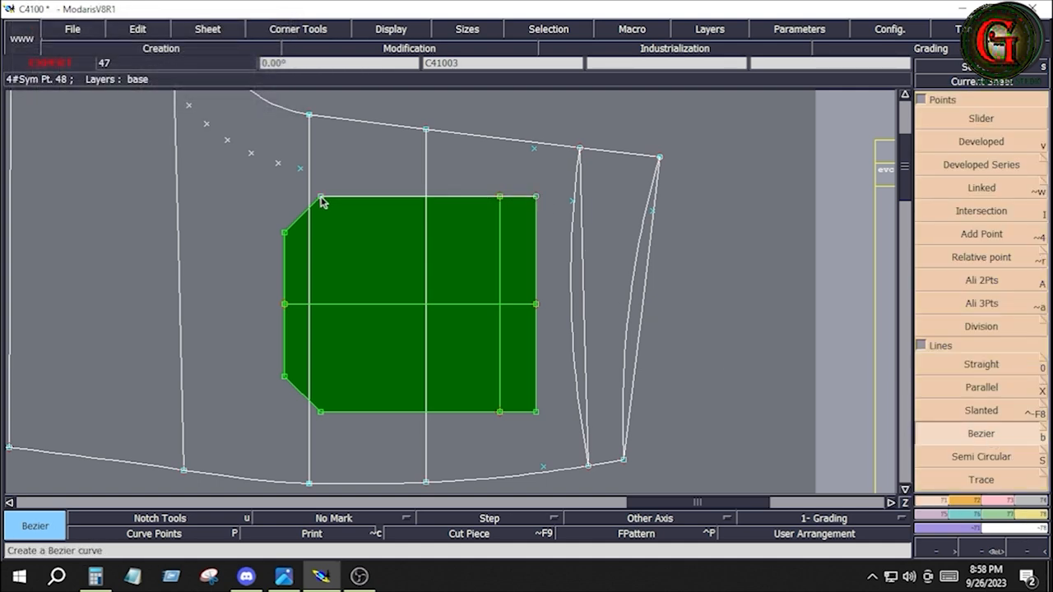
{"action": "left_click", "coordinate": [284, 235]}
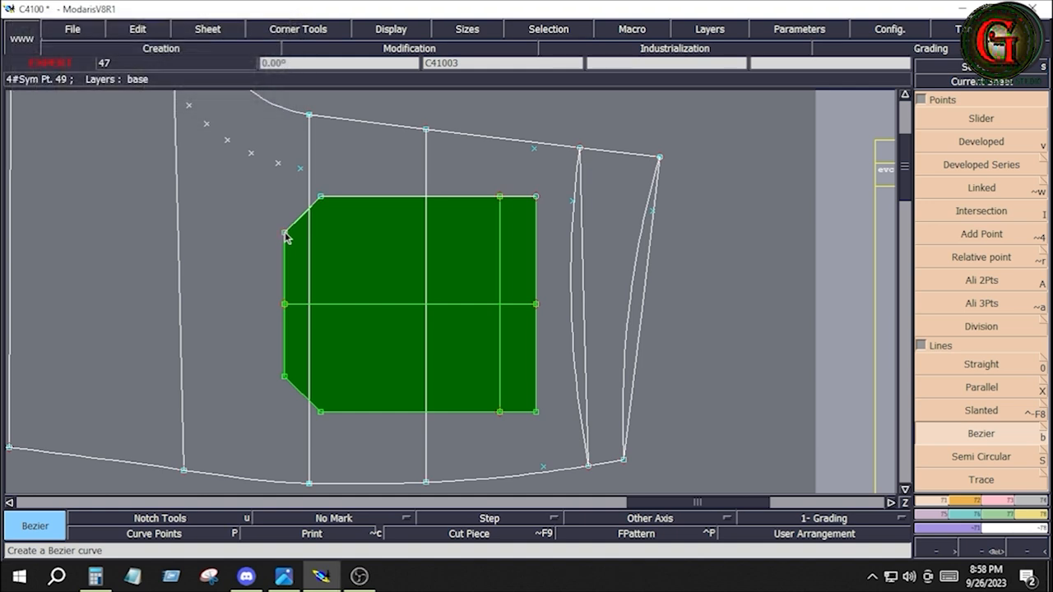
{"action": "left_click", "coordinate": [285, 305]}
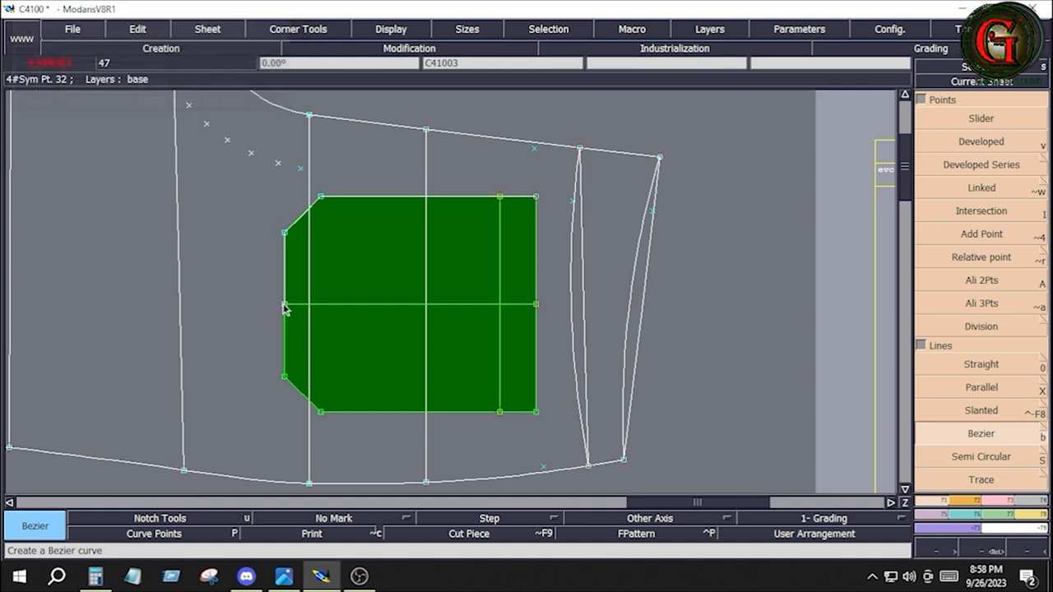
{"action": "left_click", "coordinate": [284, 377]}
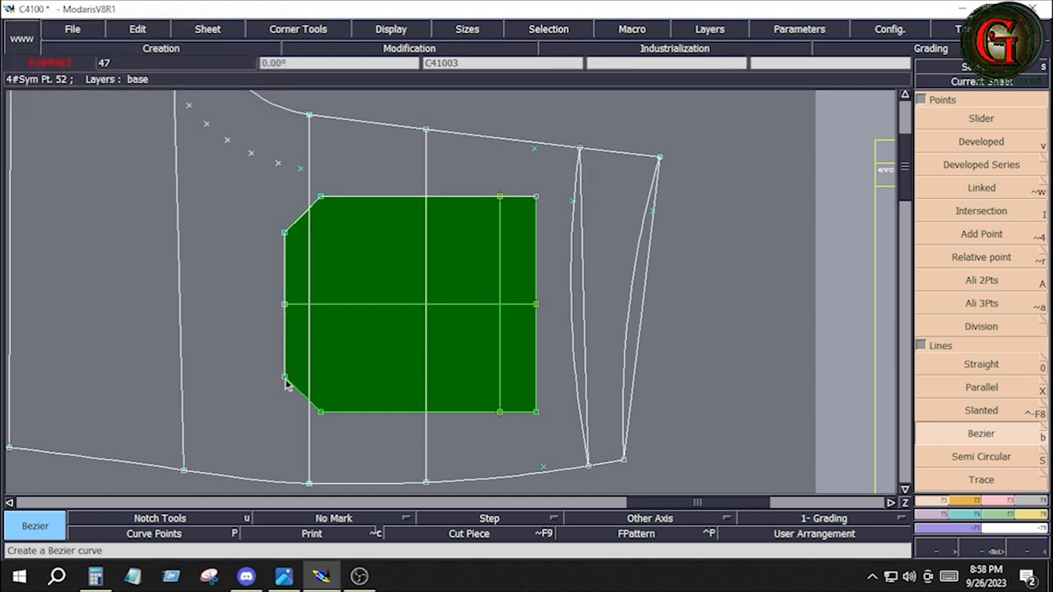
{"action": "left_click", "coordinate": [321, 413]}
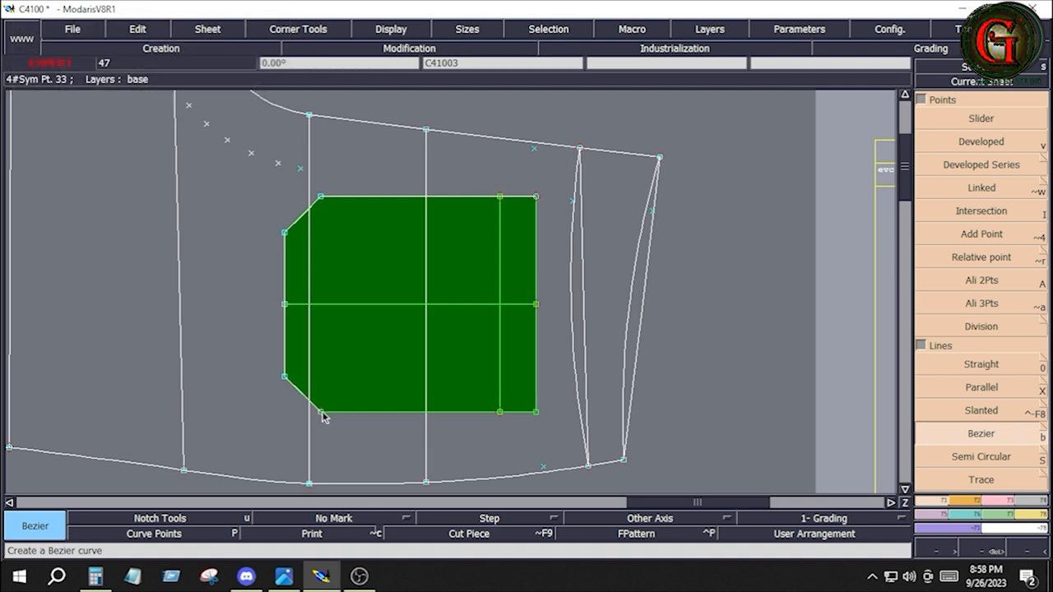
{"action": "left_click", "coordinate": [536, 412]}
{"action": "left_click", "coordinate": [536, 200]}
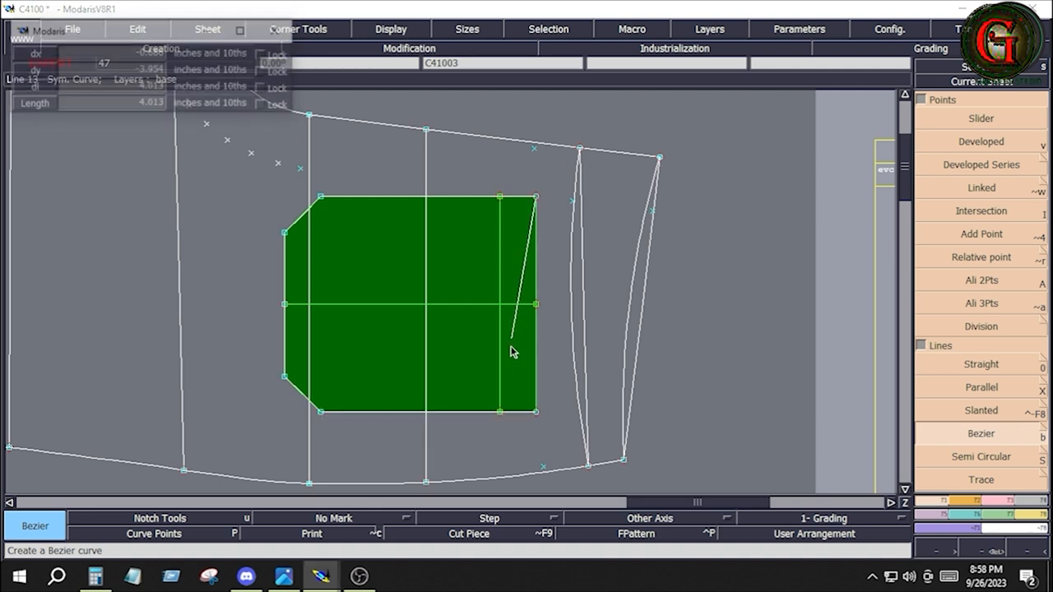
{"action": "left_click", "coordinate": [536, 414]}
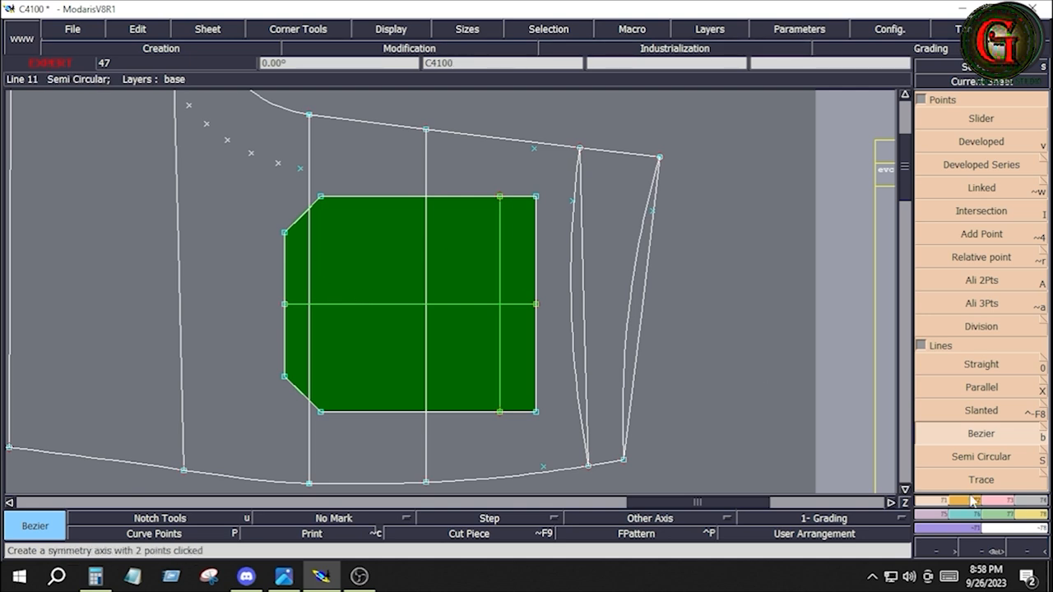
Step: Divorce the unpleated pocket from the leg panel, leaving only the traced placement outline
{"action": "left_click", "coordinate": [1038, 504]}
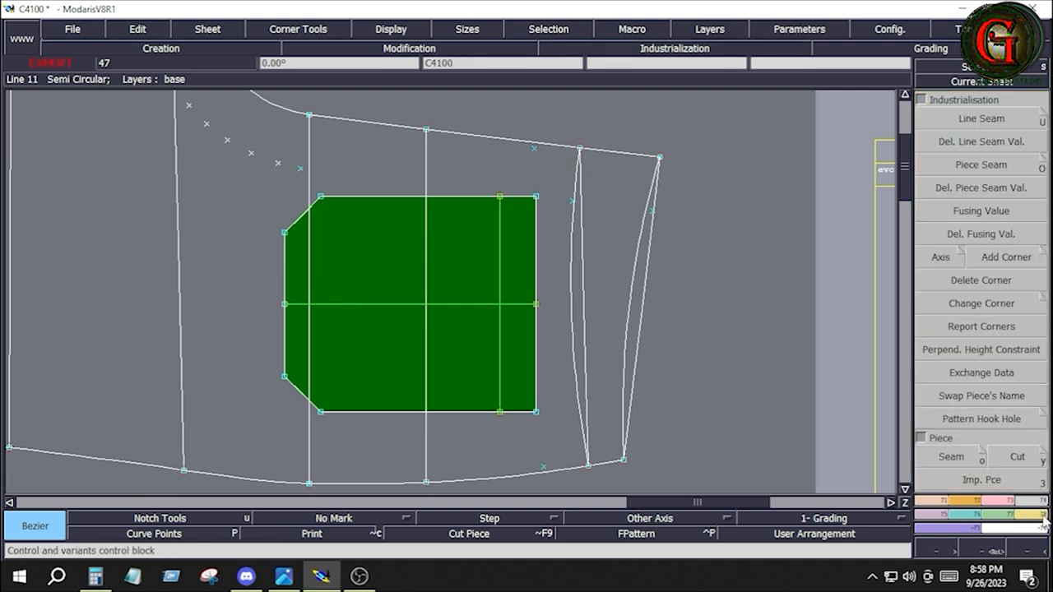
{"action": "left_click", "coordinate": [1041, 515]}
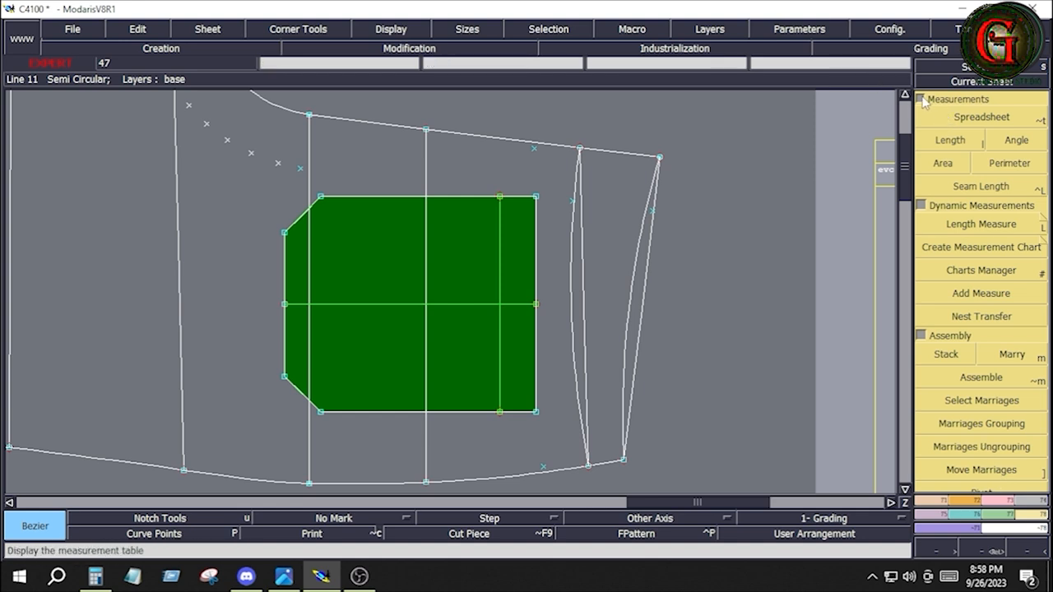
{"action": "left_click", "coordinate": [922, 99]}
{"action": "left_click", "coordinate": [981, 445]}
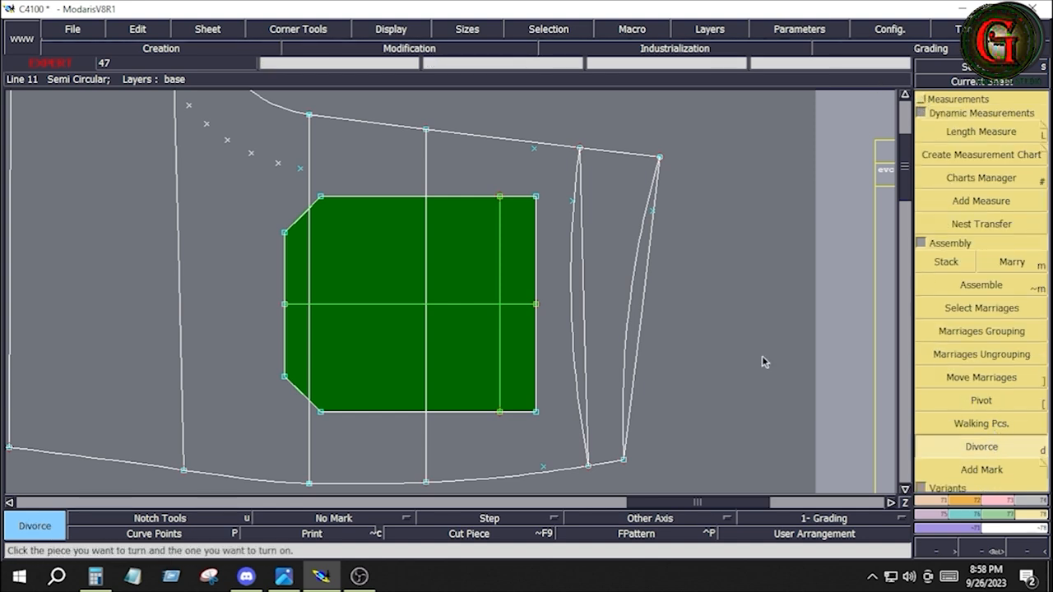
{"action": "left_click", "coordinate": [449, 284]}
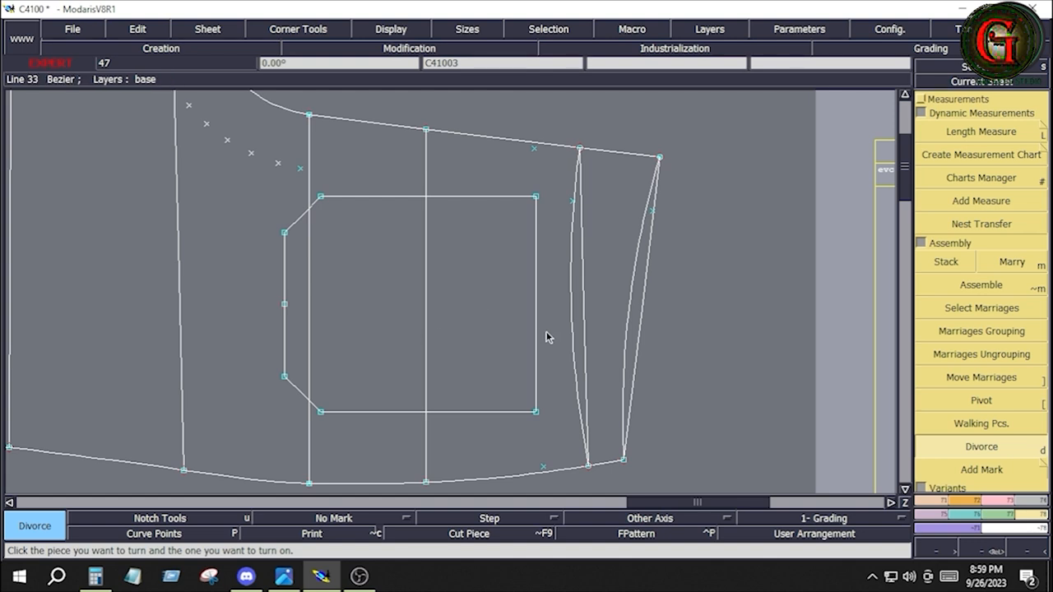
Step: Delete the leftover construction points beside the crotch line and around the traced pocket outline on the leg panel
{"action": "key", "text": "Home"}
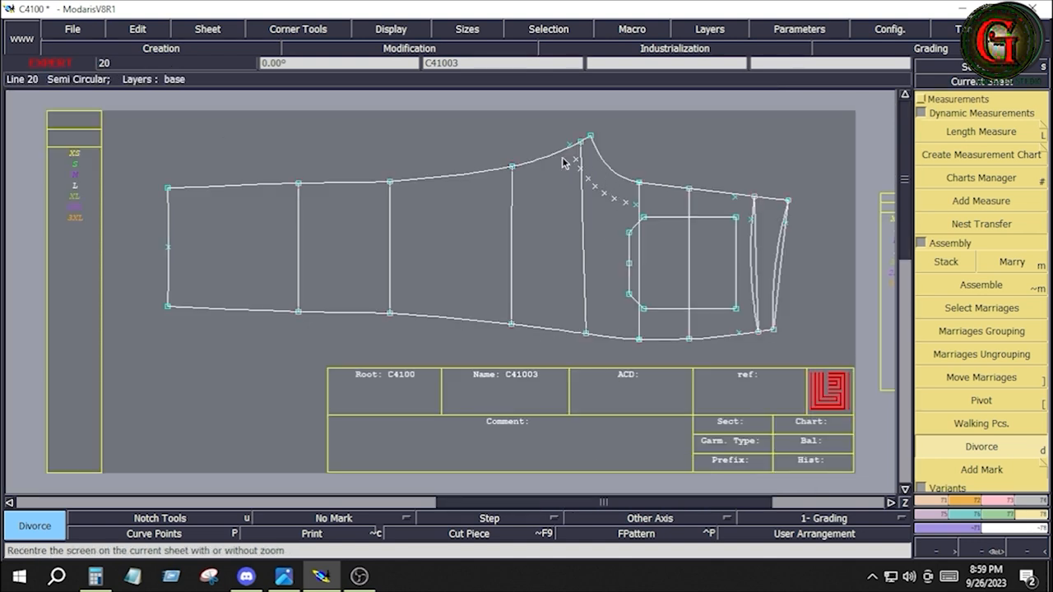
{"action": "key", "text": "Delete"}
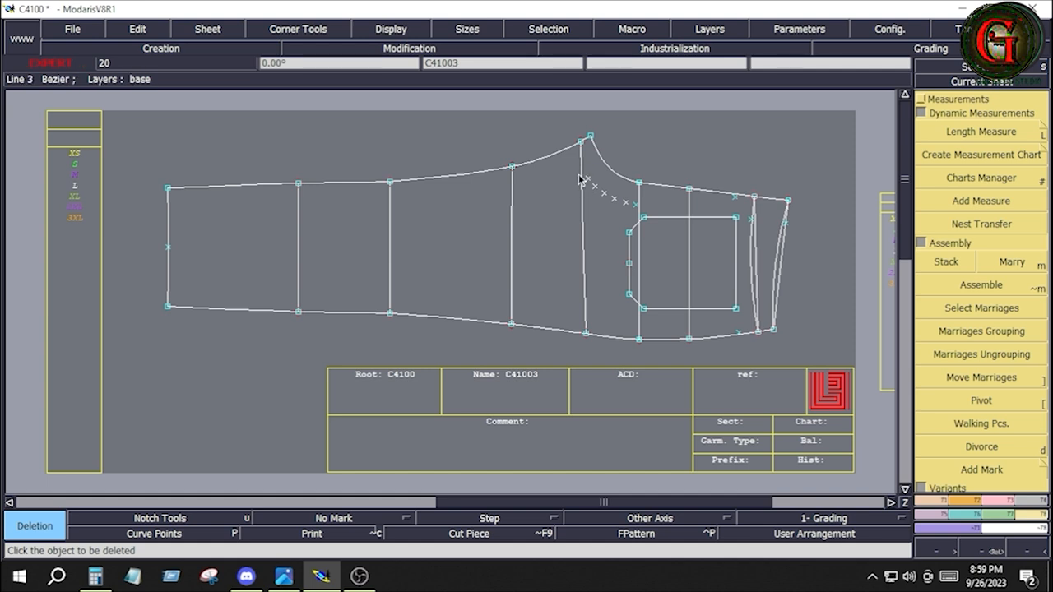
{"action": "left_click_drag", "start_coordinate": [579, 173], "coordinate": [629, 216]}
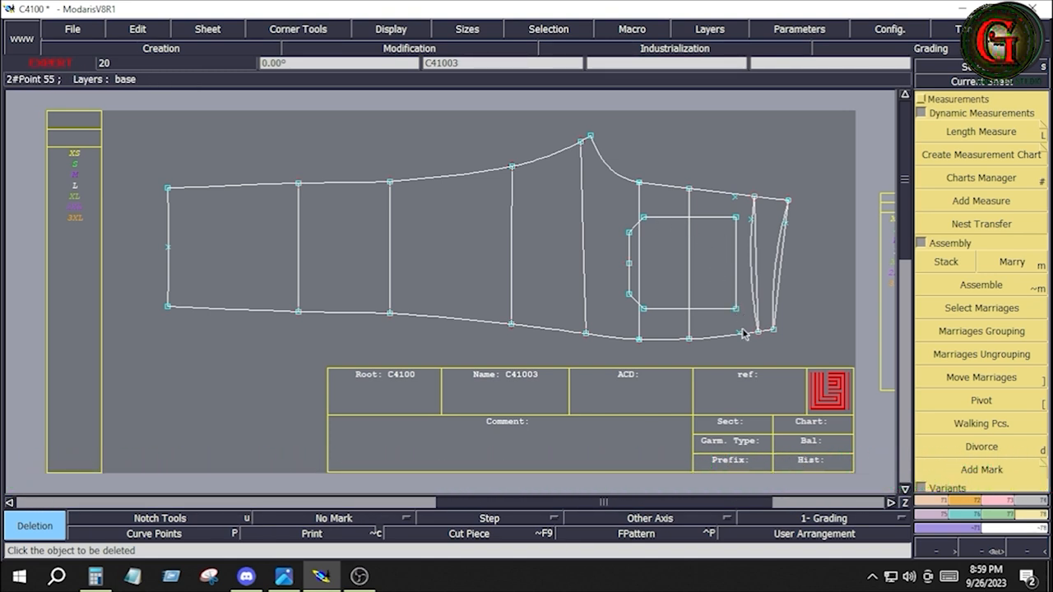
Step: Check the back pocket placement in the MEASURE POINT FR, BK-01.PNG image and shift the whole traced pocket outline by X 0.000, Y -0.125 inches
{"action": "key", "text": "alt+Tab"}
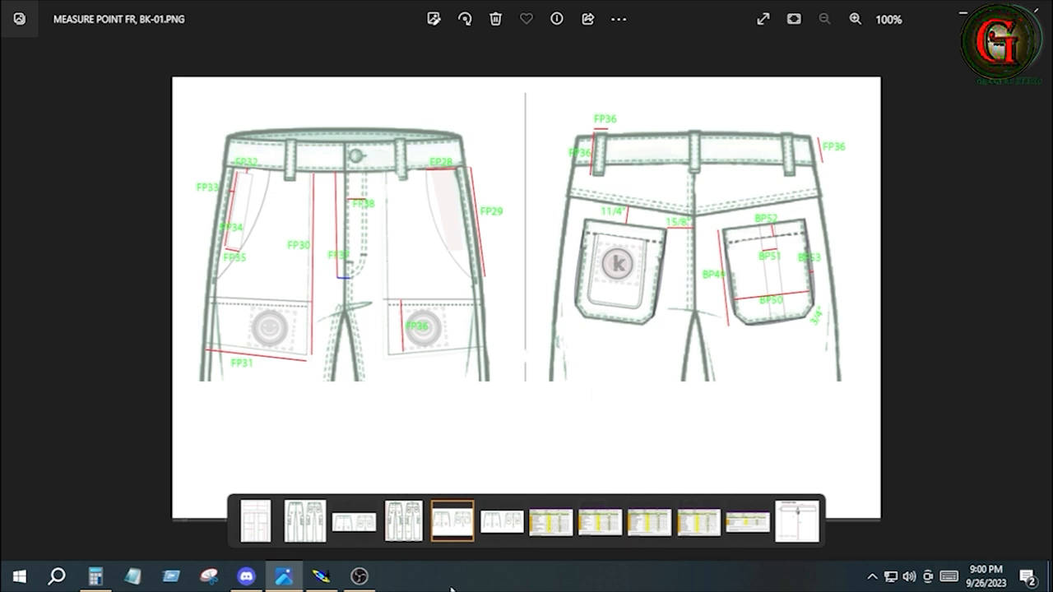
{"action": "left_click", "coordinate": [321, 576]}
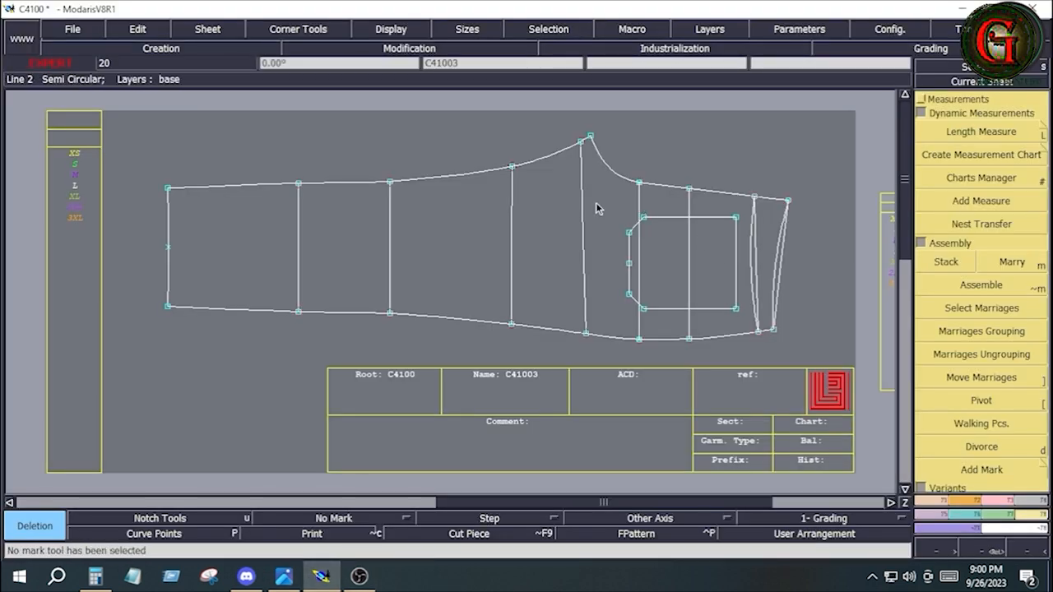
{"action": "mouse_move", "coordinate": [600, 204]}
{"action": "left_mouse_down"}
{"action": "mouse_move", "coordinate": [675, 248]}
{"action": "mouse_move", "coordinate": [745, 324]}
{"action": "left_mouse_up"}
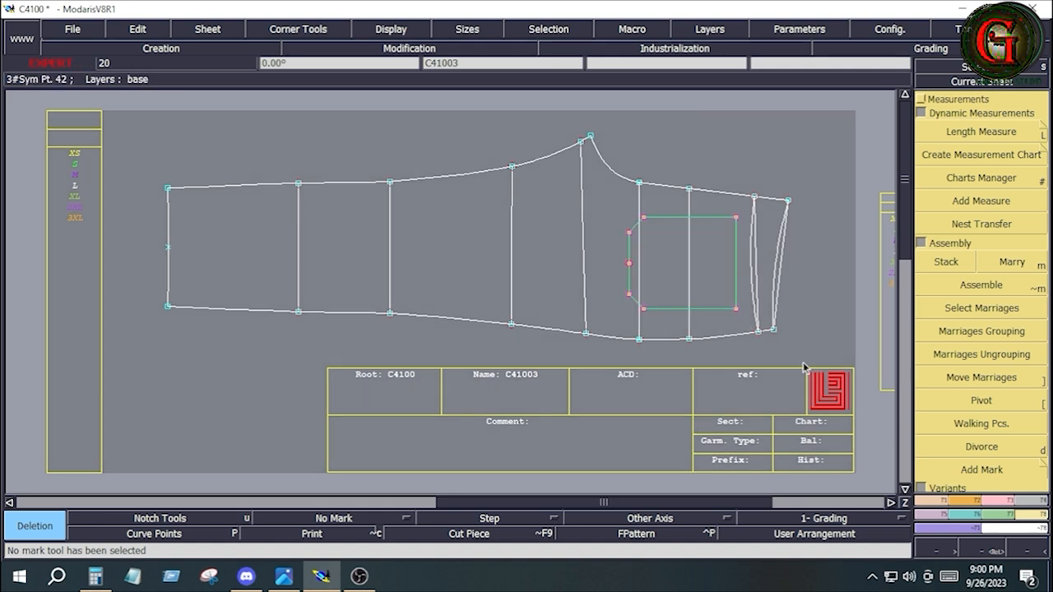
{"action": "left_click", "coordinate": [1002, 501]}
{"action": "left_click", "coordinate": [971, 147]}
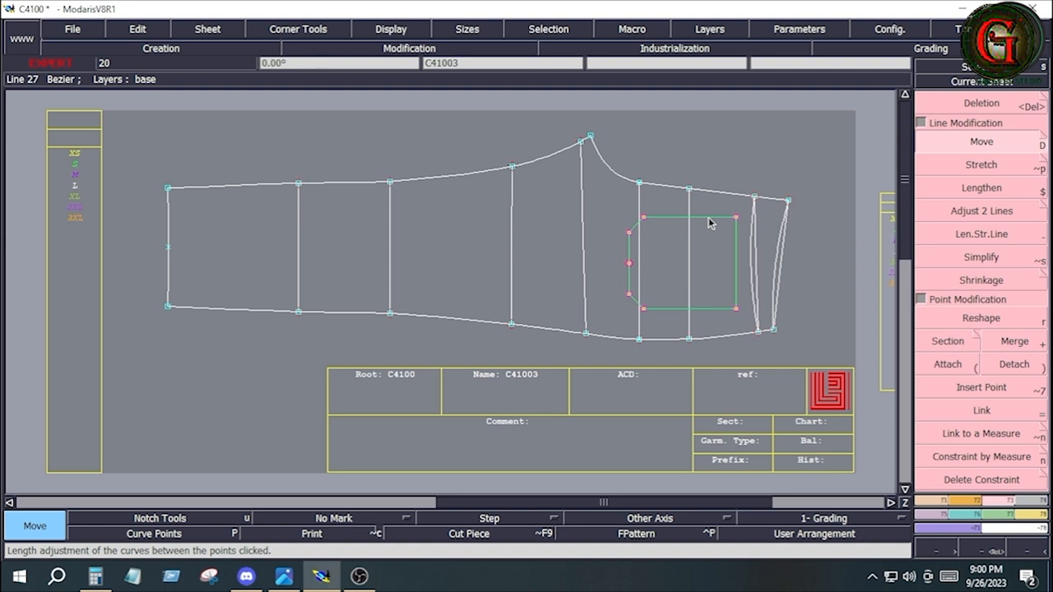
{"action": "left_click_drag", "start_coordinate": [711, 223], "coordinate": [711, 230]}
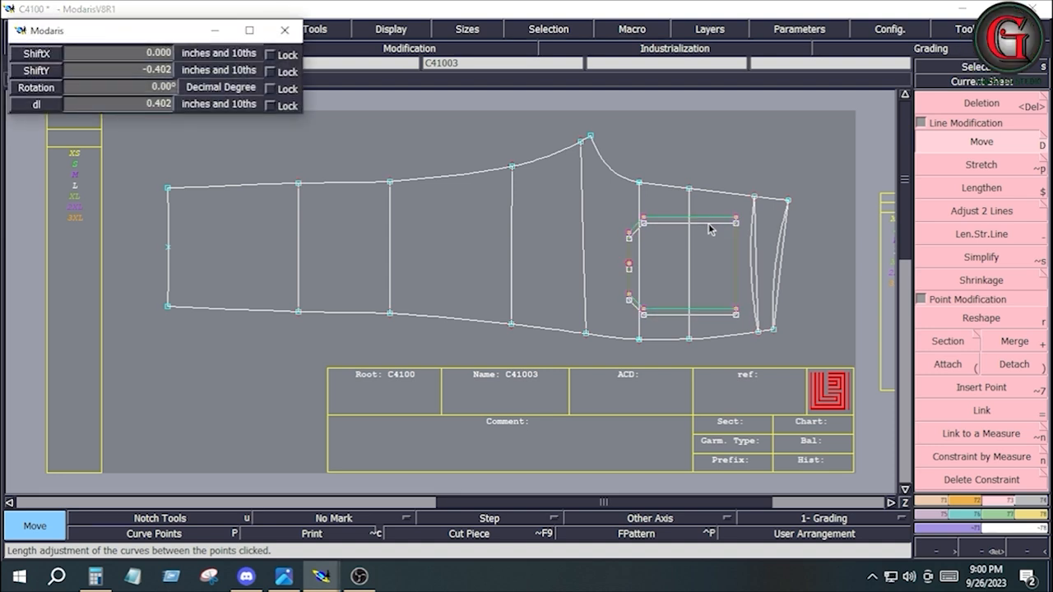
{"action": "key", "text": "Down"}
{"action": "key", "text": "Down"}
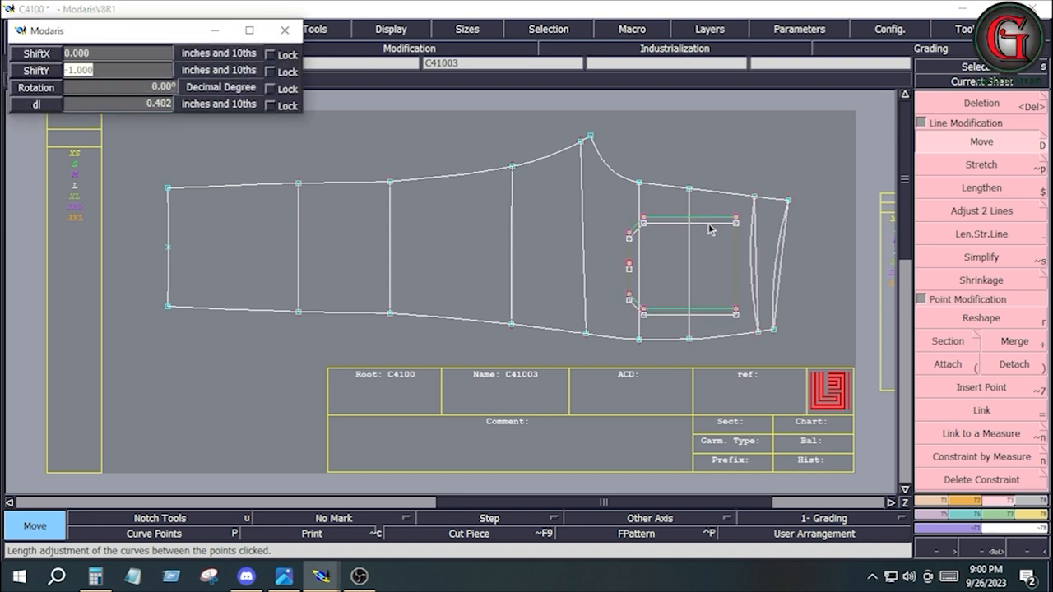
{"action": "type", "text": "-"}
{"action": "type", "text": "-0.125"}
{"action": "key", "text": "Return"}
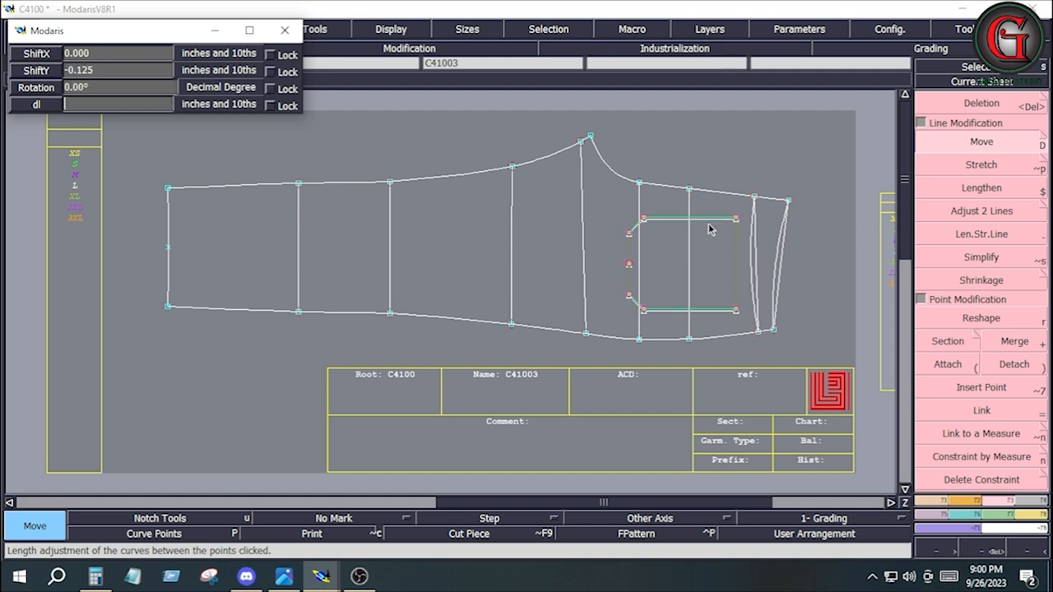
{"action": "left_click", "coordinate": [815, 274]}
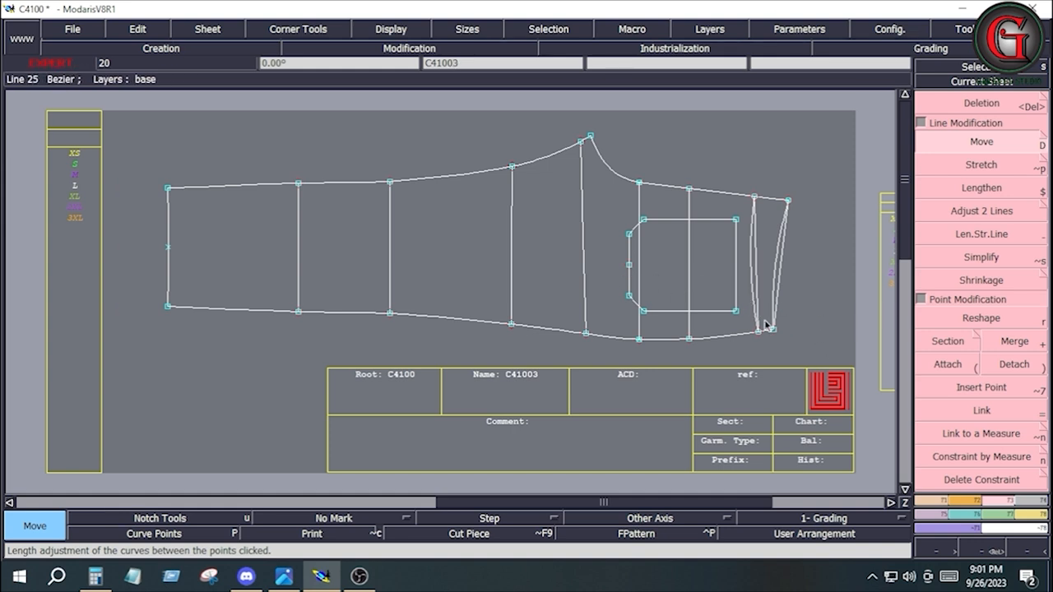
Step: Save the C4100 model to its existing C4100.mdl file
{"action": "left_click", "coordinate": [83, 33]}
{"action": "left_click", "coordinate": [78, 94]}
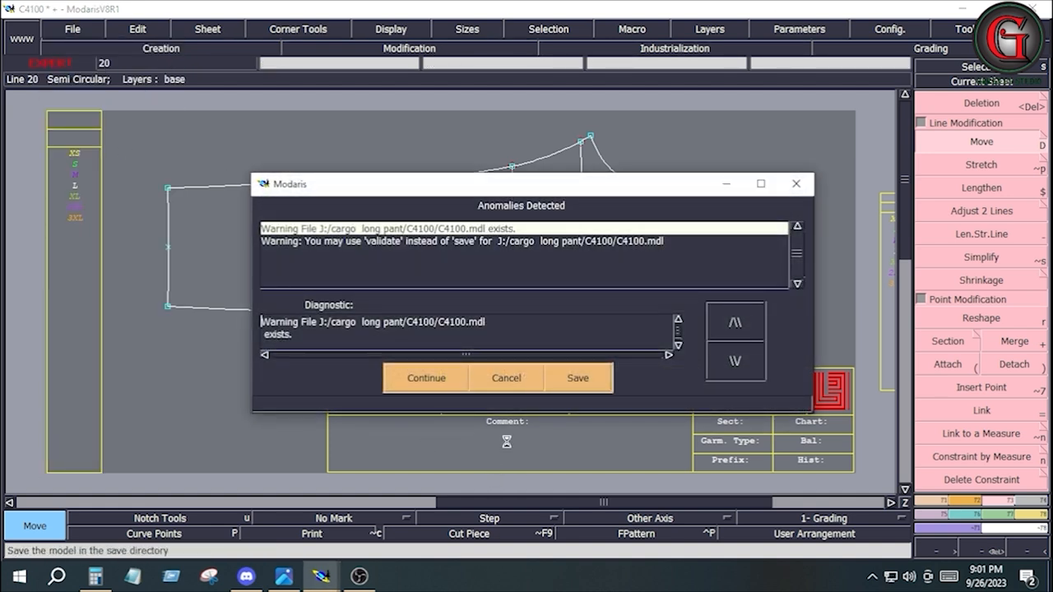